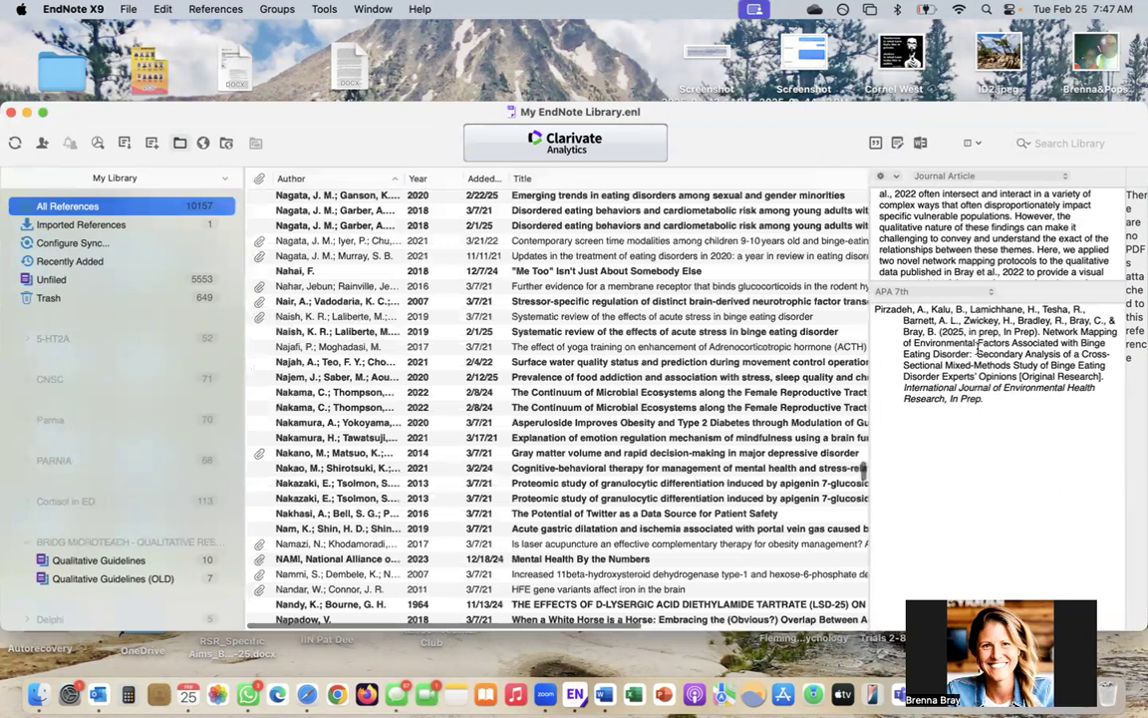
Step: Sort all references by author in descending order and look through the list
drag(862, 456, 863, 370)
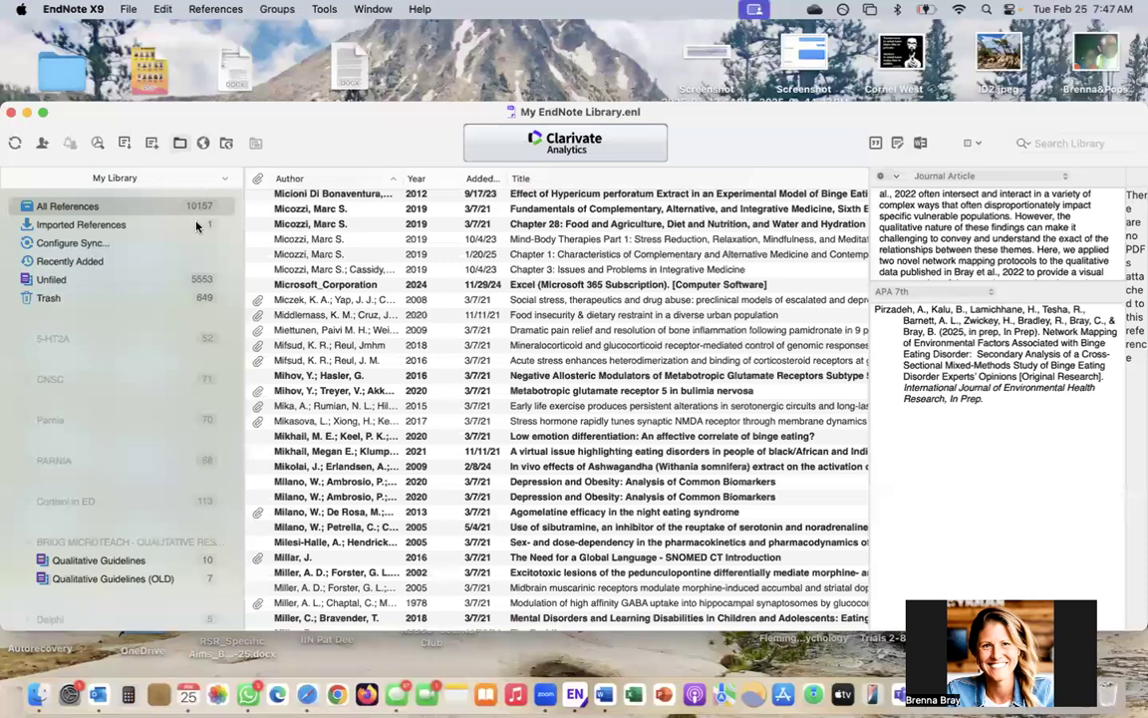
click(618, 385)
scroll(618, 385, up, 5)
drag(863, 464, 861, 197)
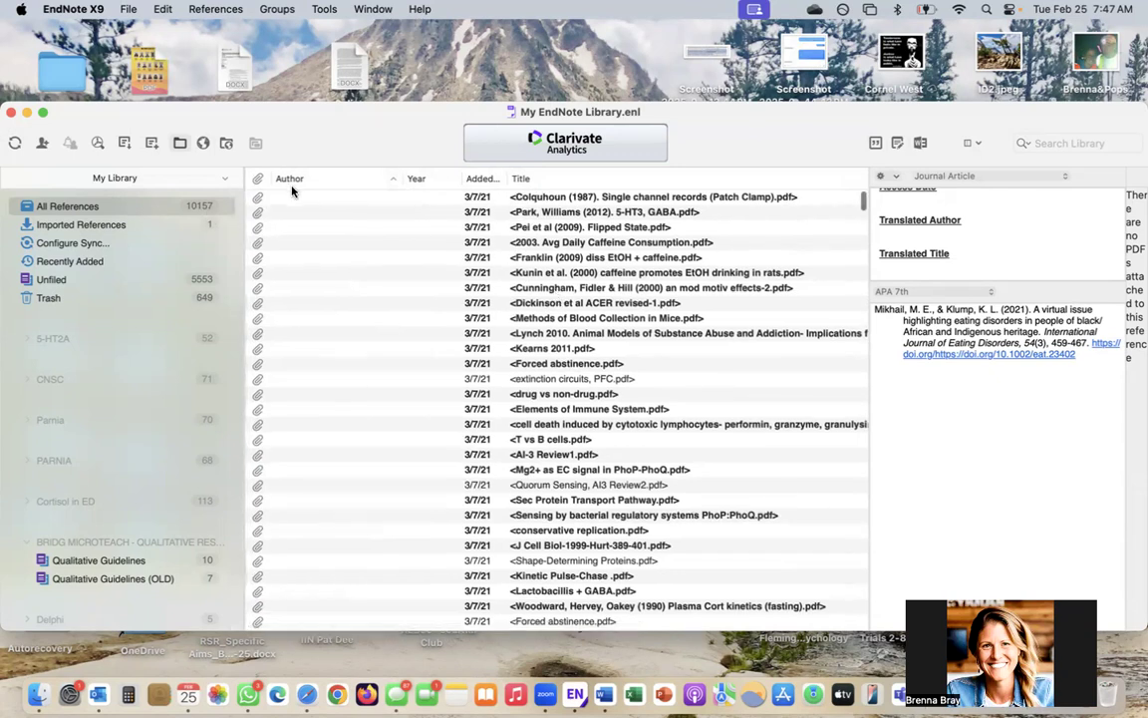
scroll(286, 184, left, 1)
click(319, 183)
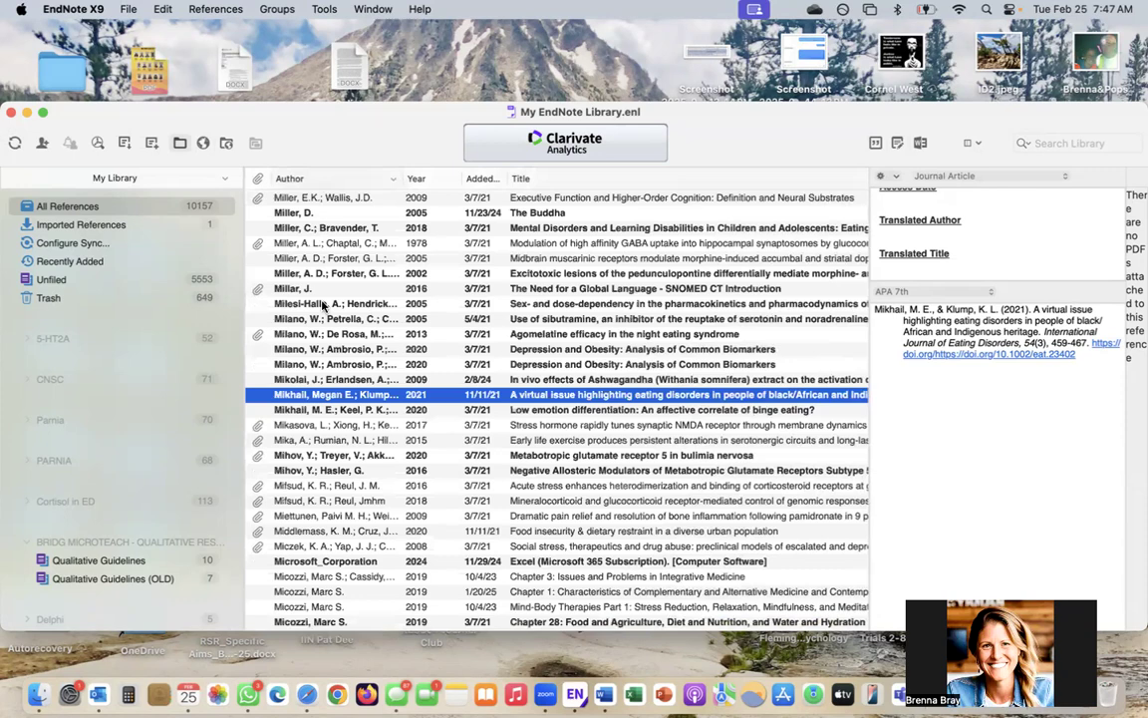
scroll(321, 317, up, 5)
scroll(700, 372, up, 10)
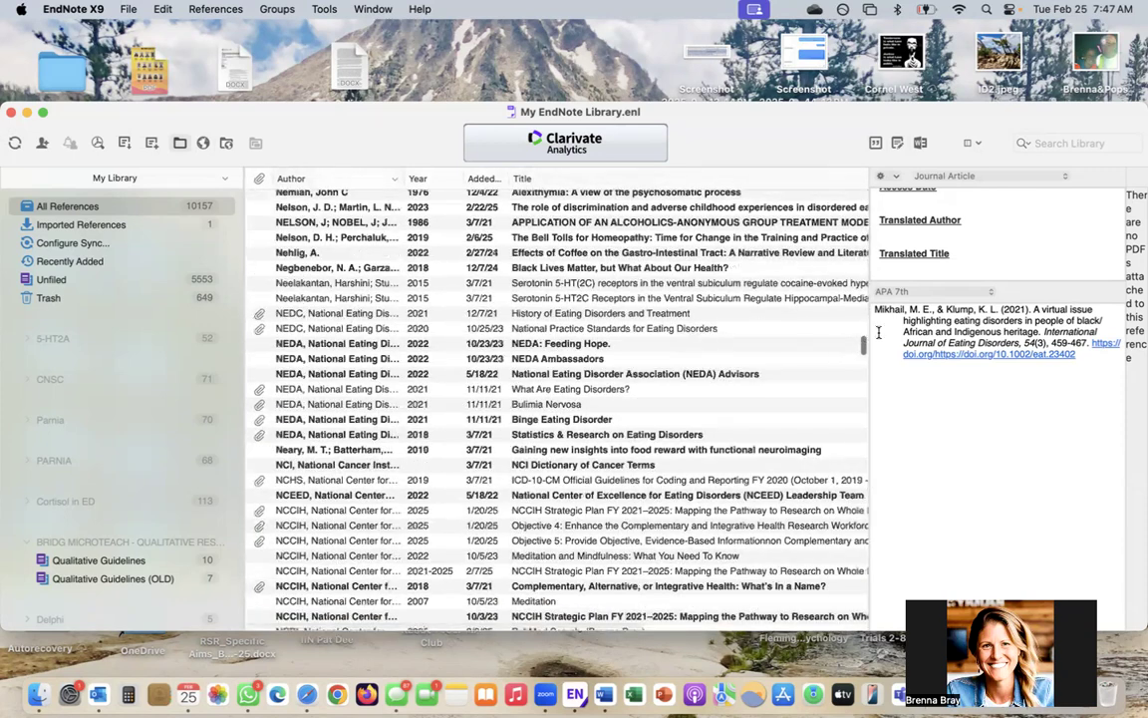
scroll(863, 274, up, 15)
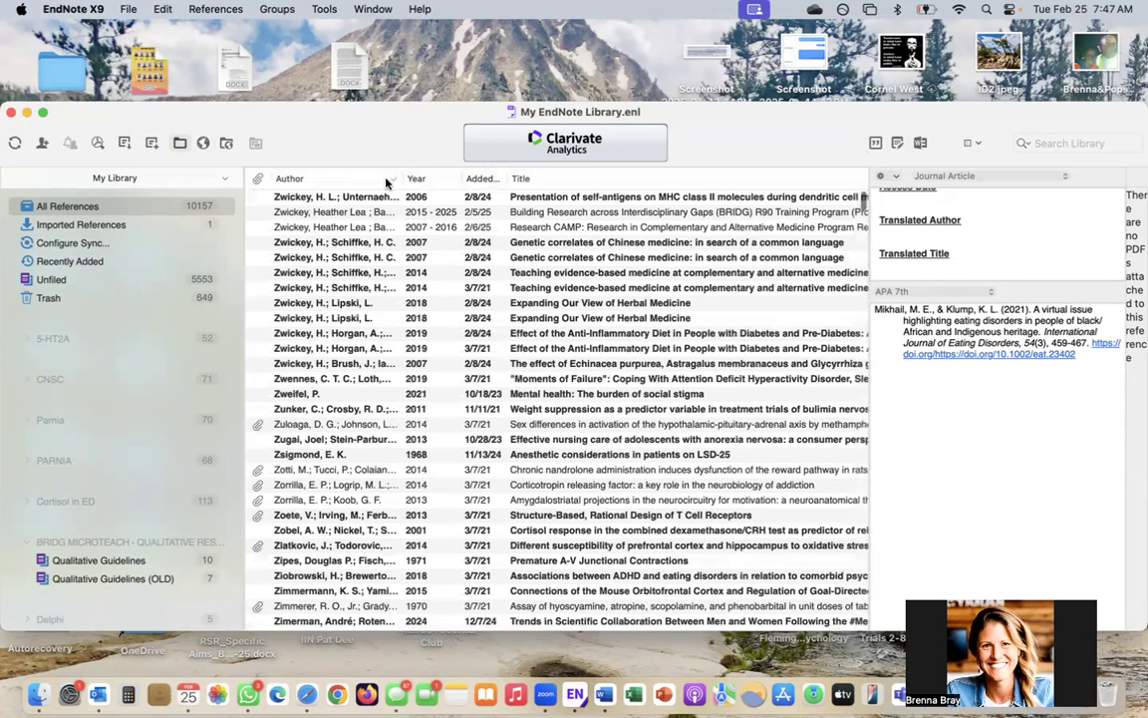
Step: Sort all references by year in descending order and look through the first entries
click(423, 179)
scroll(431, 292, up, 15)
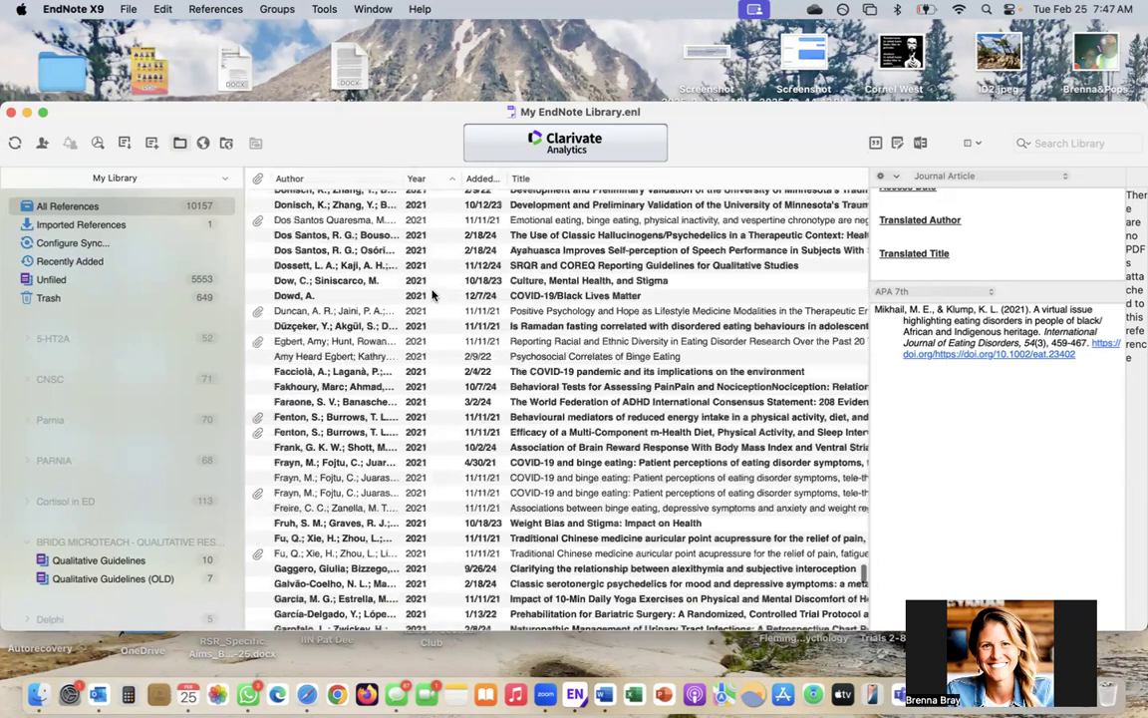
click(418, 178)
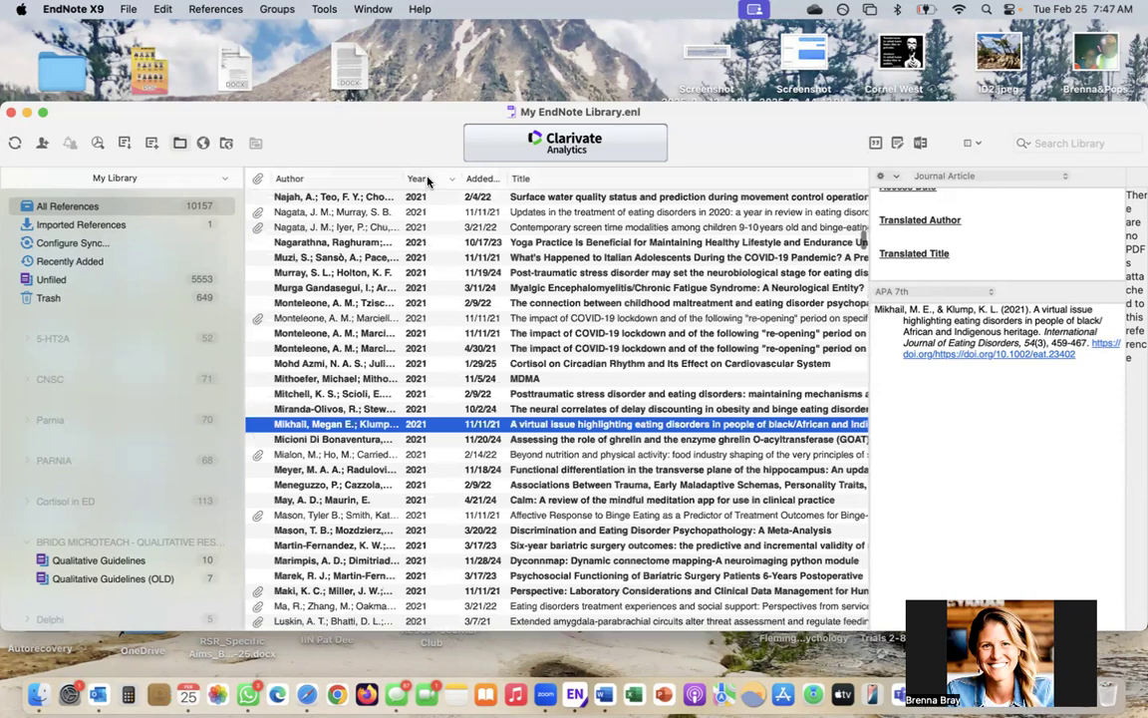
scroll(423, 289, up, 10)
scroll(685, 261, up, 15)
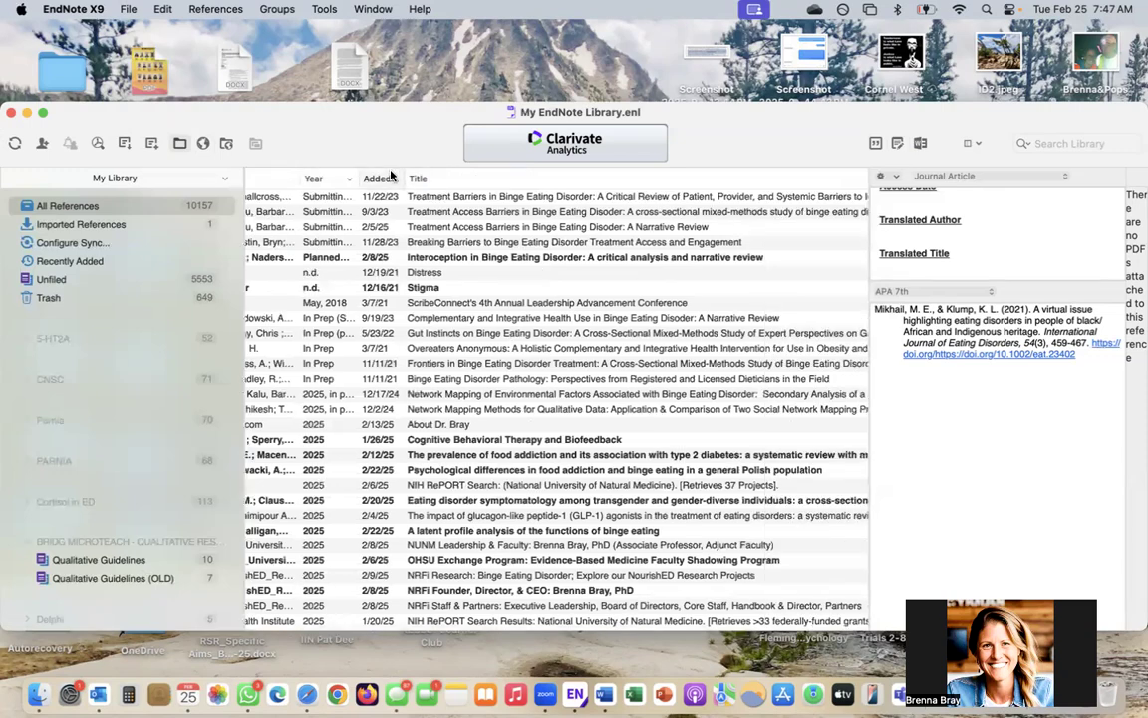
Step: Sort all references by the date they were added and look through the list
click(483, 177)
scroll(314, 247, up, 5)
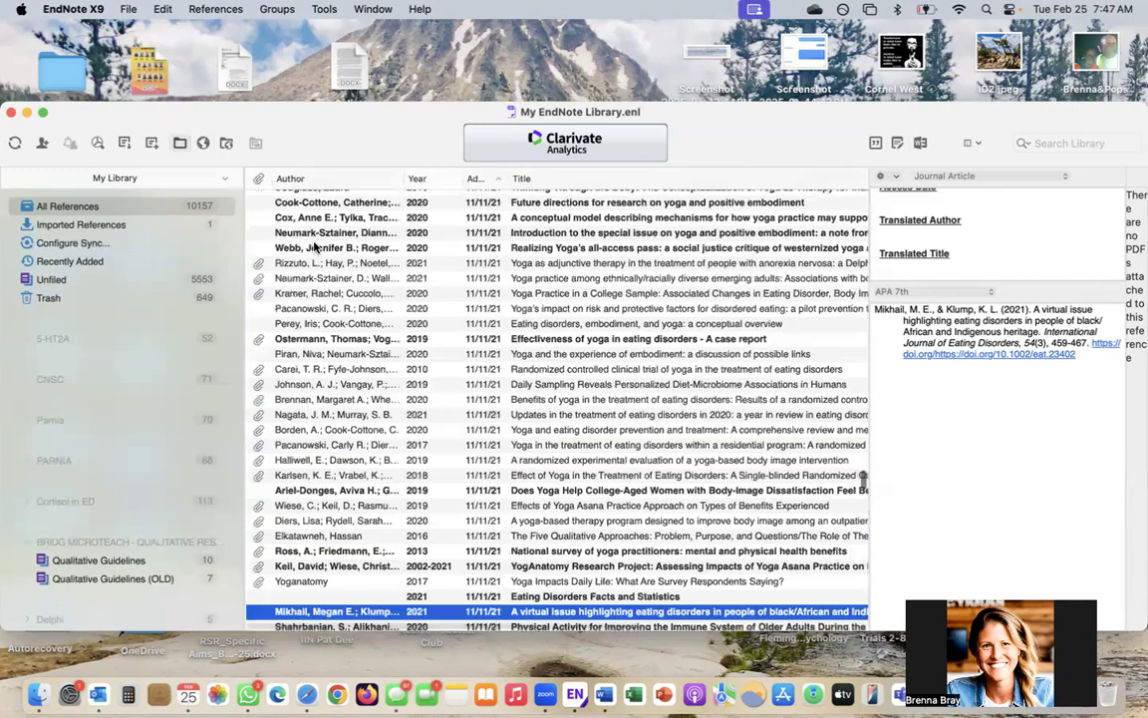
scroll(314, 247, up, 10)
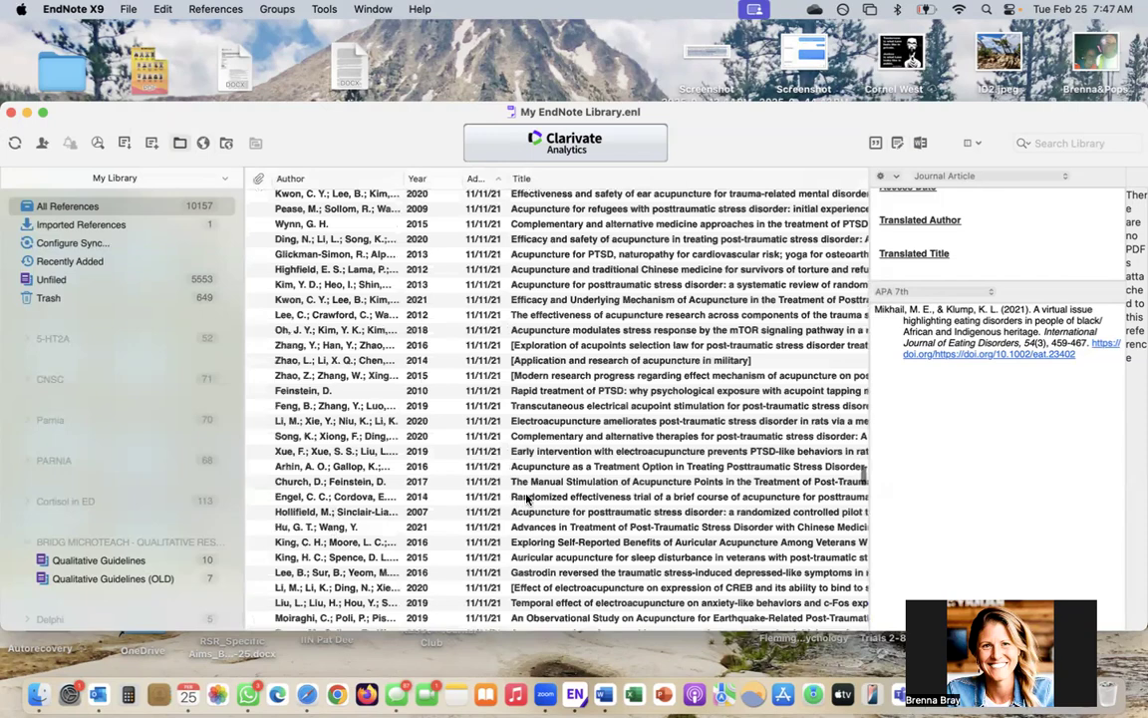
scroll(459, 499, up, 5)
Step: Switch to Microsoft Word, create a blank document beside the reference library, and show the EndNote X9 citation commands
click(604, 695)
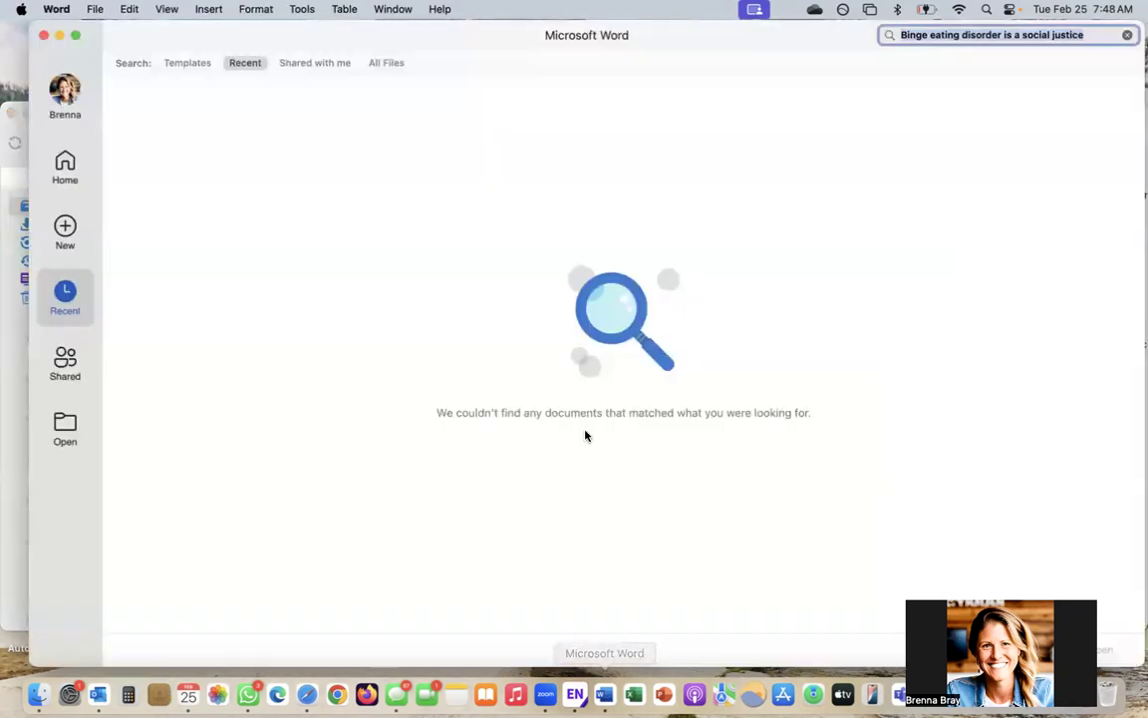
click(43, 35)
click(604, 695)
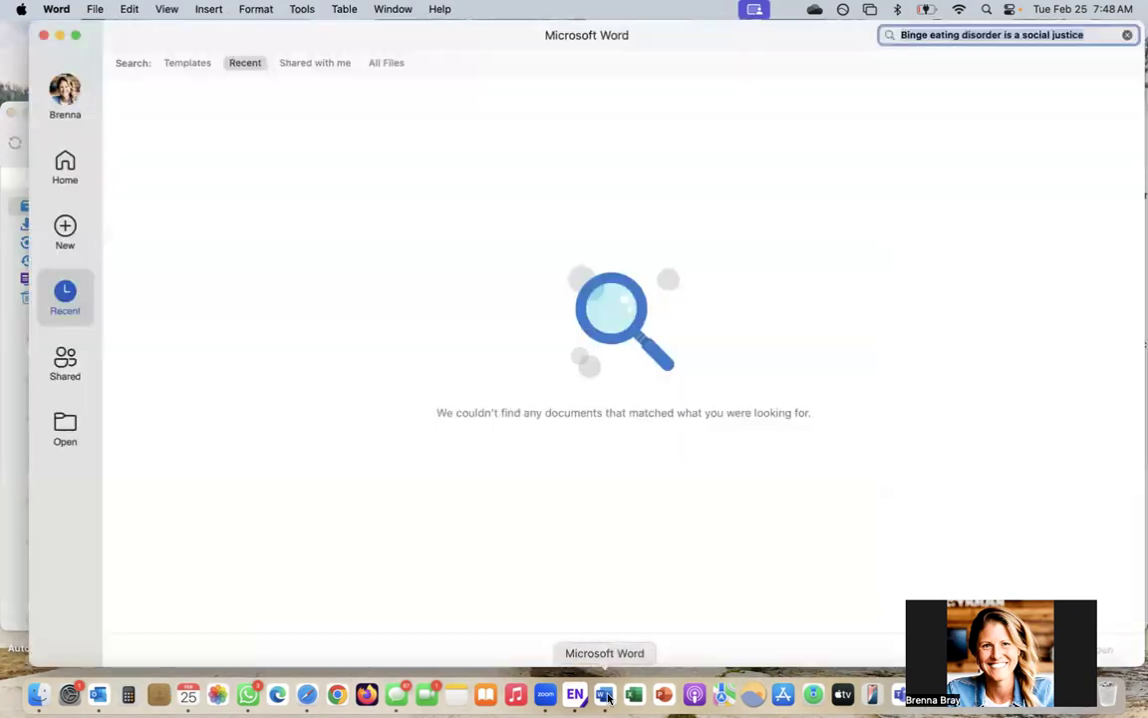
click(92, 12)
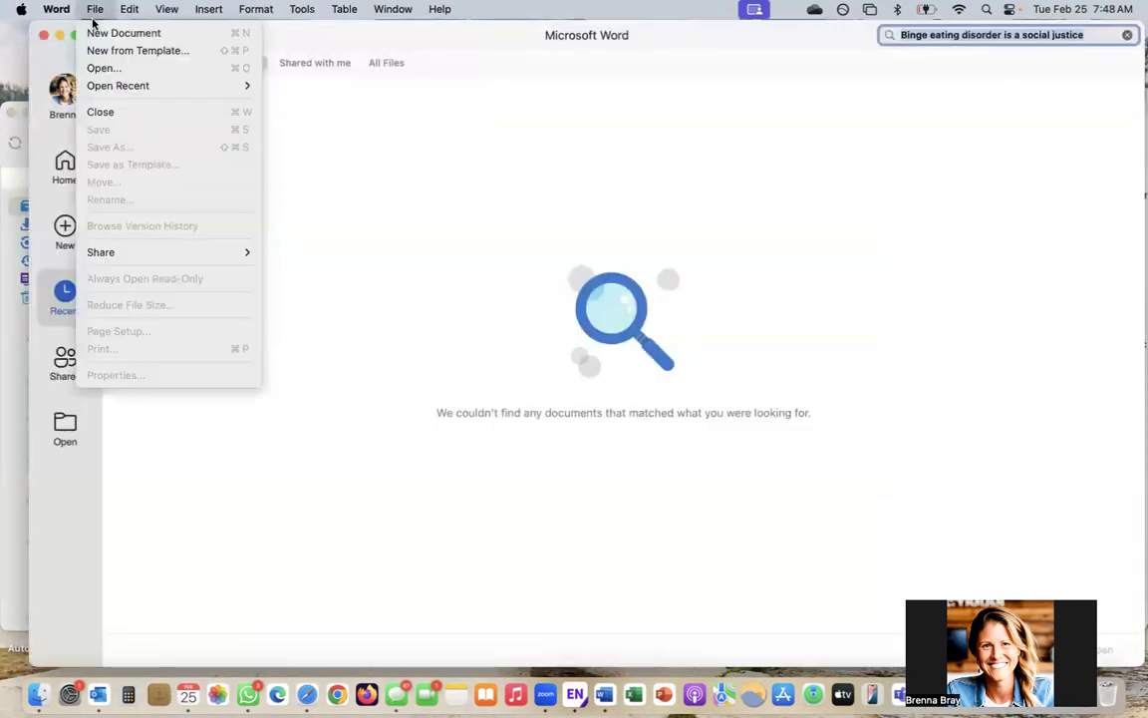
click(58, 43)
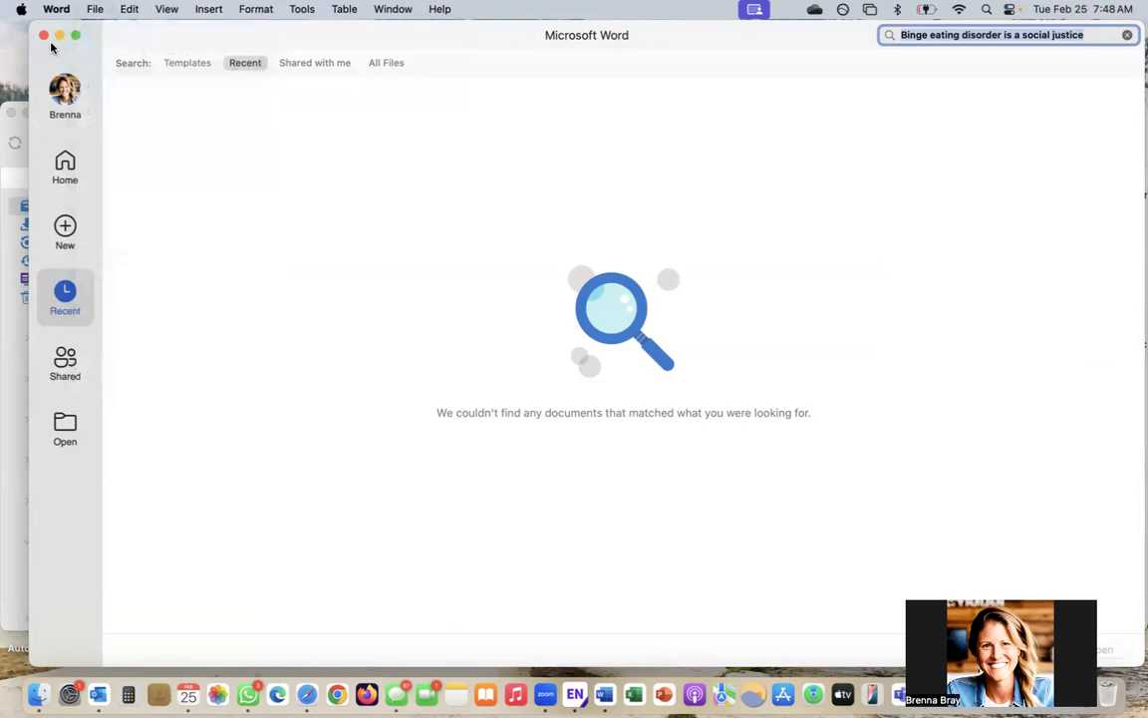
key(super+n)
drag(7, 24, 168, 220)
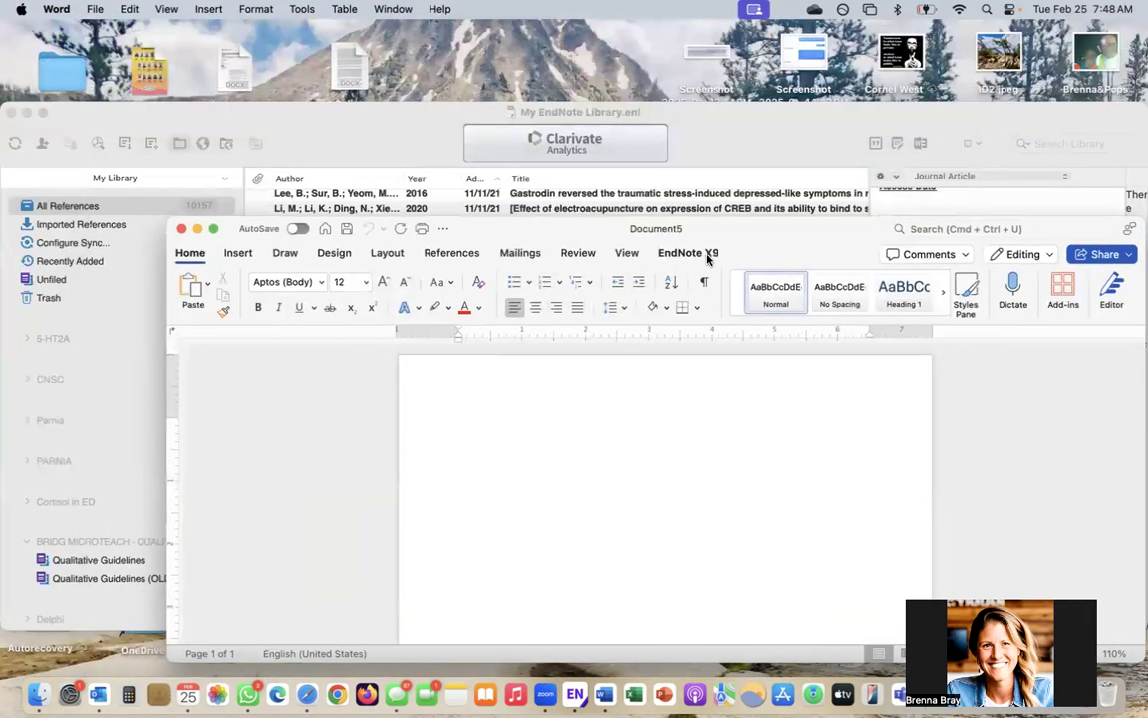
click(695, 256)
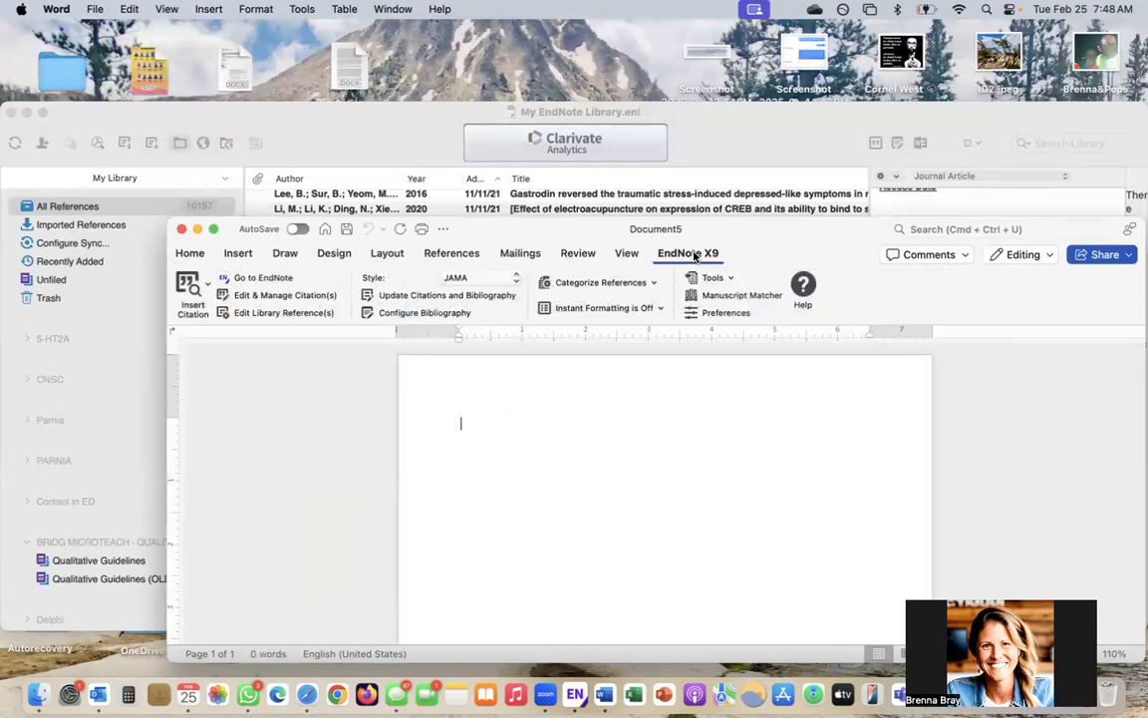
click(461, 439)
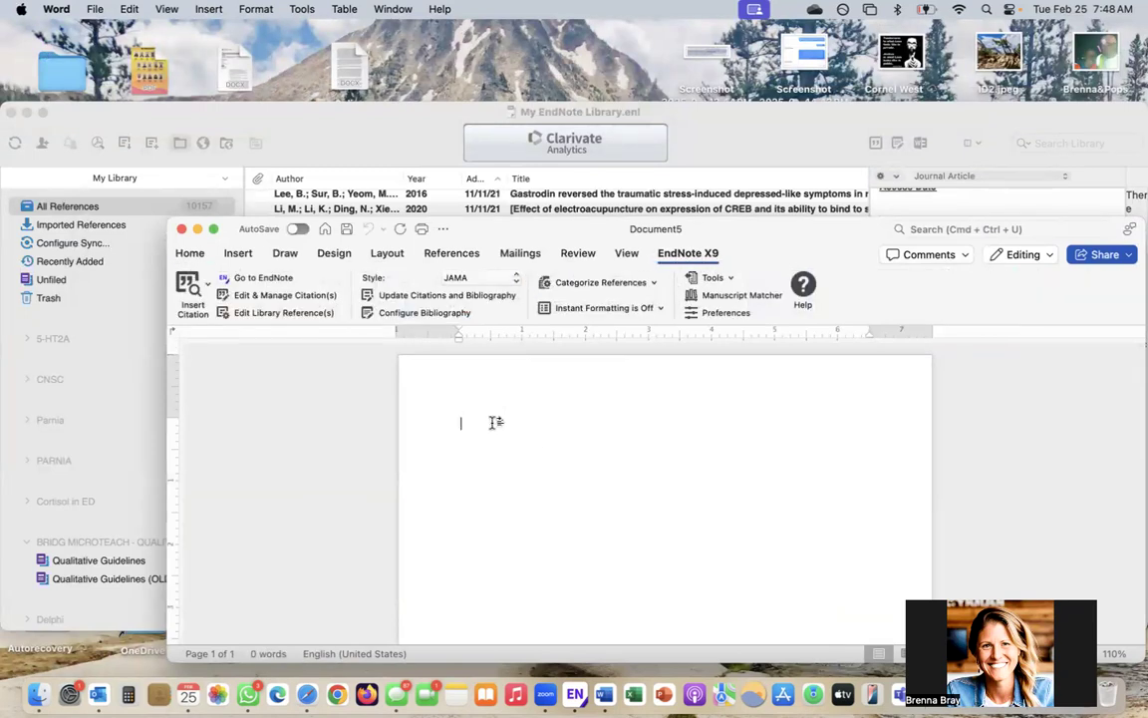
Step: Write "This is" in the page header and "This is a sentence." in the document body
double_click(571, 388)
text(This is)
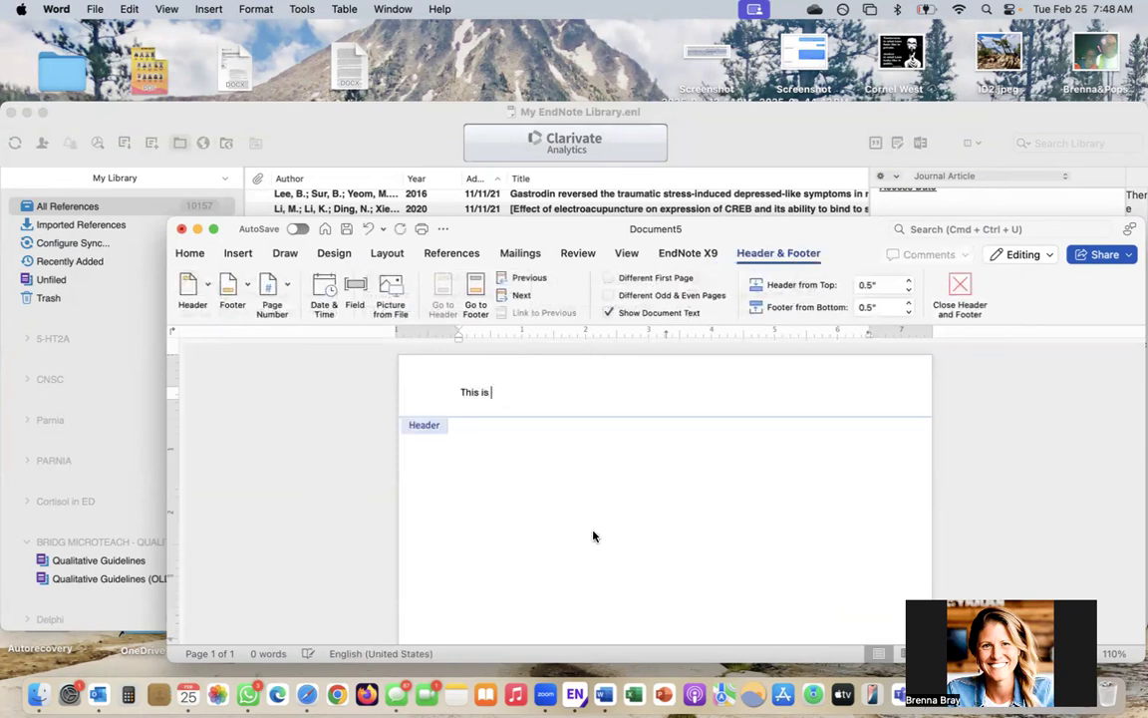
double_click(593, 536)
text(This is a senence.)
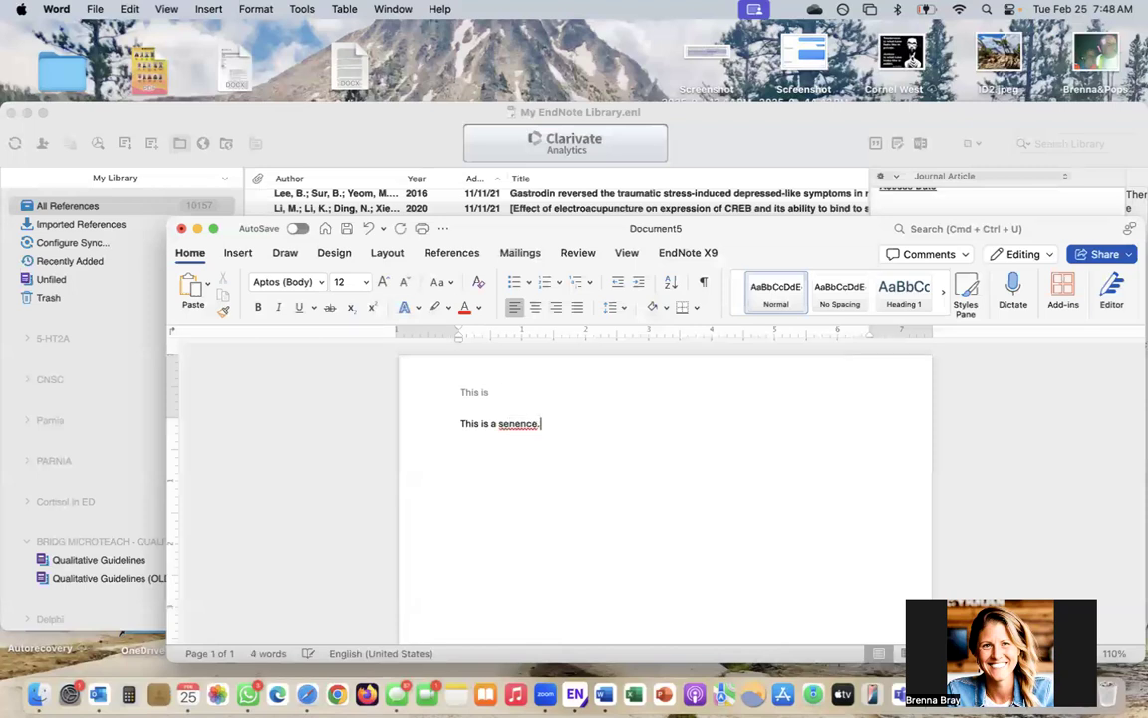
click(519, 423)
text(t)
Step: Switch to EndNote and insert the 2012 reference "Acupuncture and traditional Chinese medicine for survivors of torture and refugee trauma" as a citation after the sentence
click(728, 149)
scroll(412, 251, up, 3)
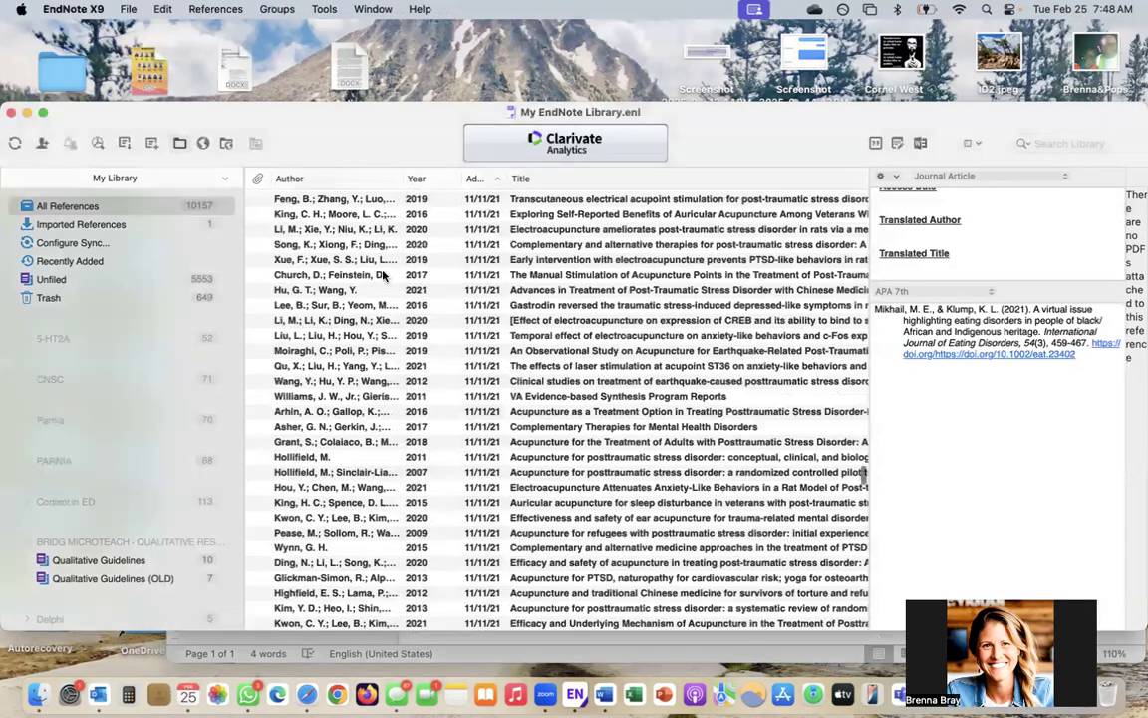
scroll(330, 270, up, 4)
click(330, 270)
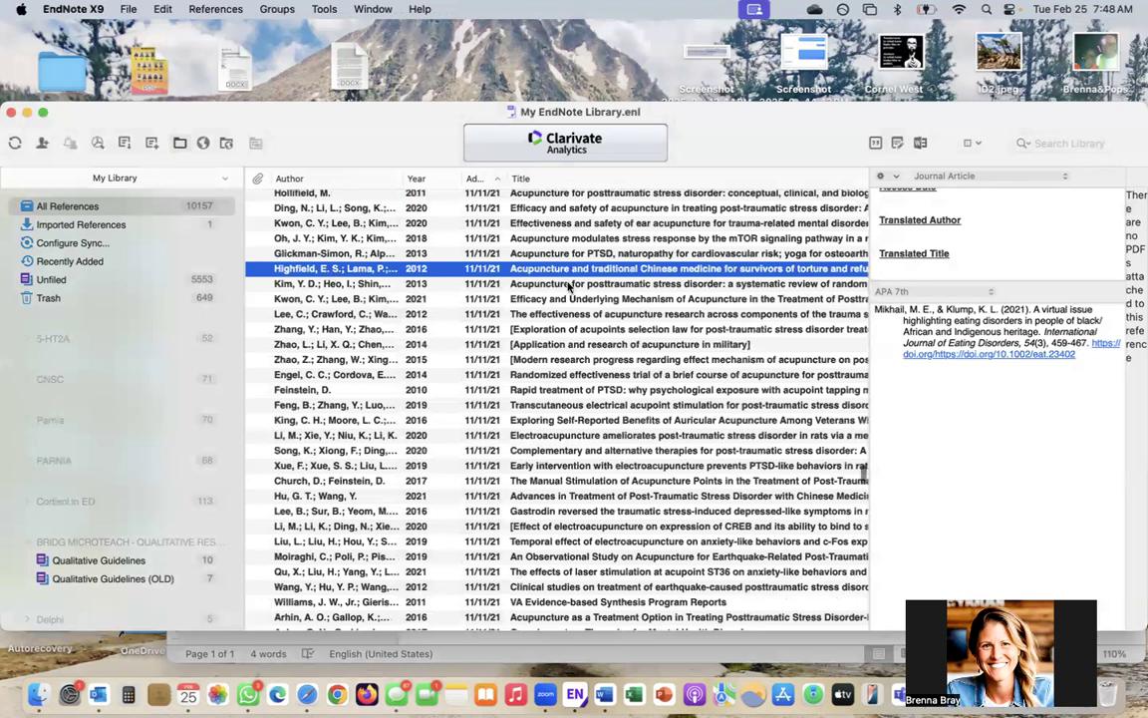
click(876, 145)
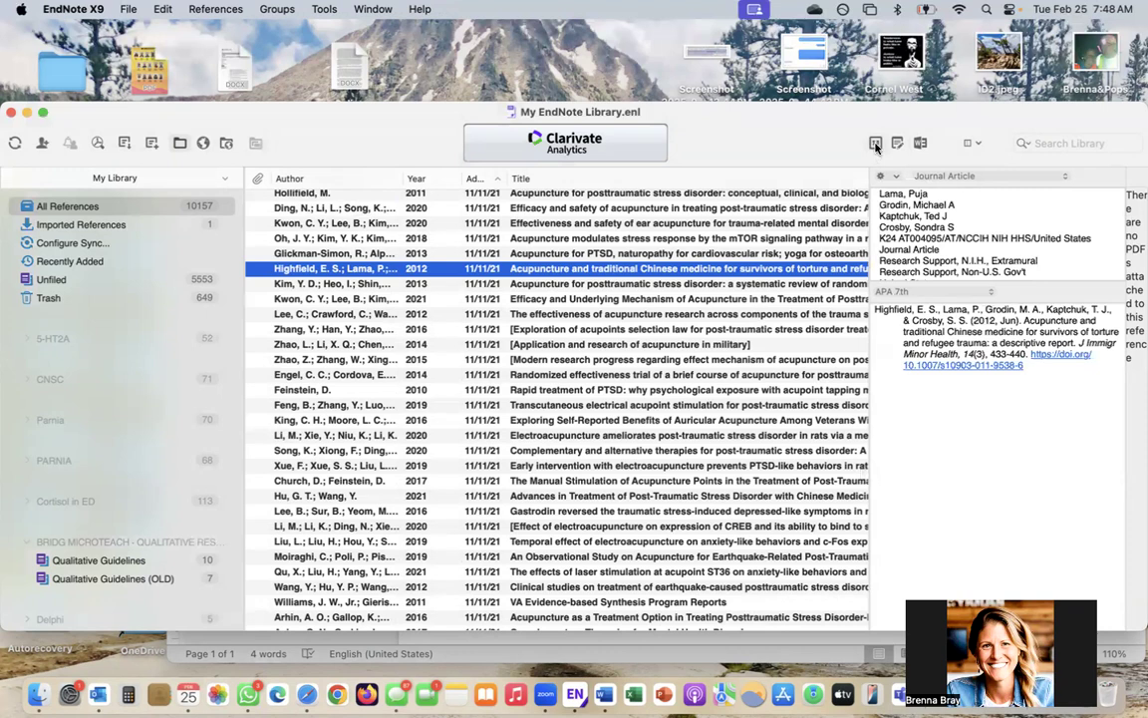
click(876, 146)
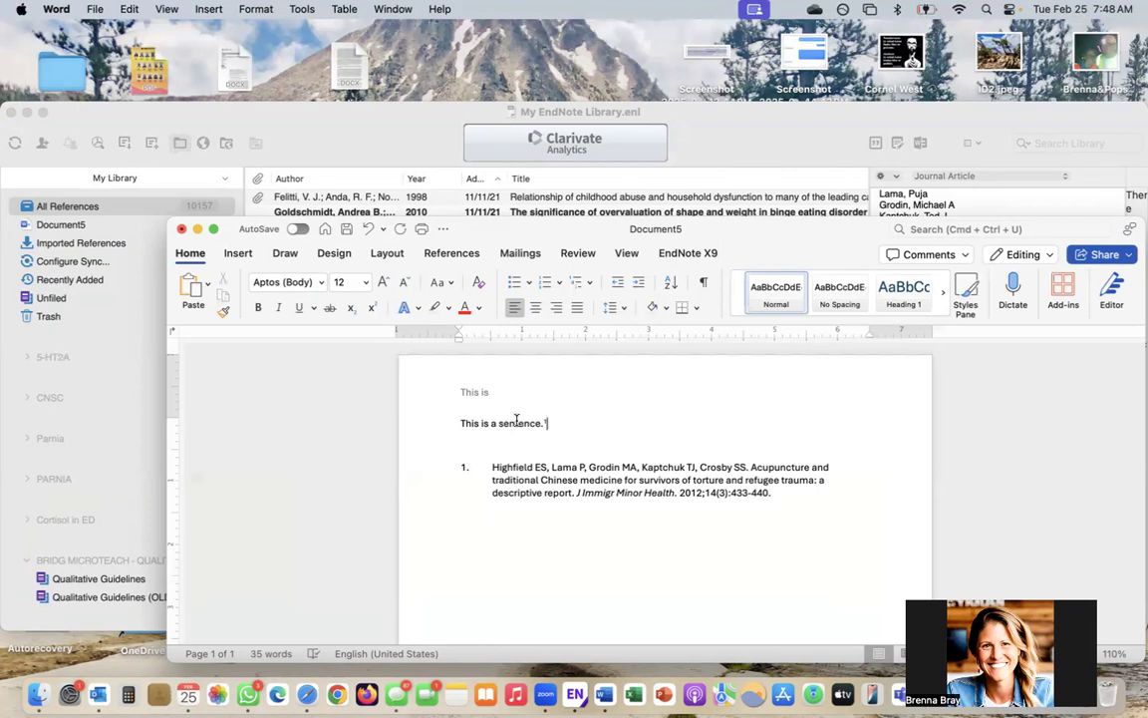
Step: Continue the paragraph after the superscript citation with the sentence "Then I keep typing."
drag(516, 419, 592, 432)
drag(727, 223, 680, 97)
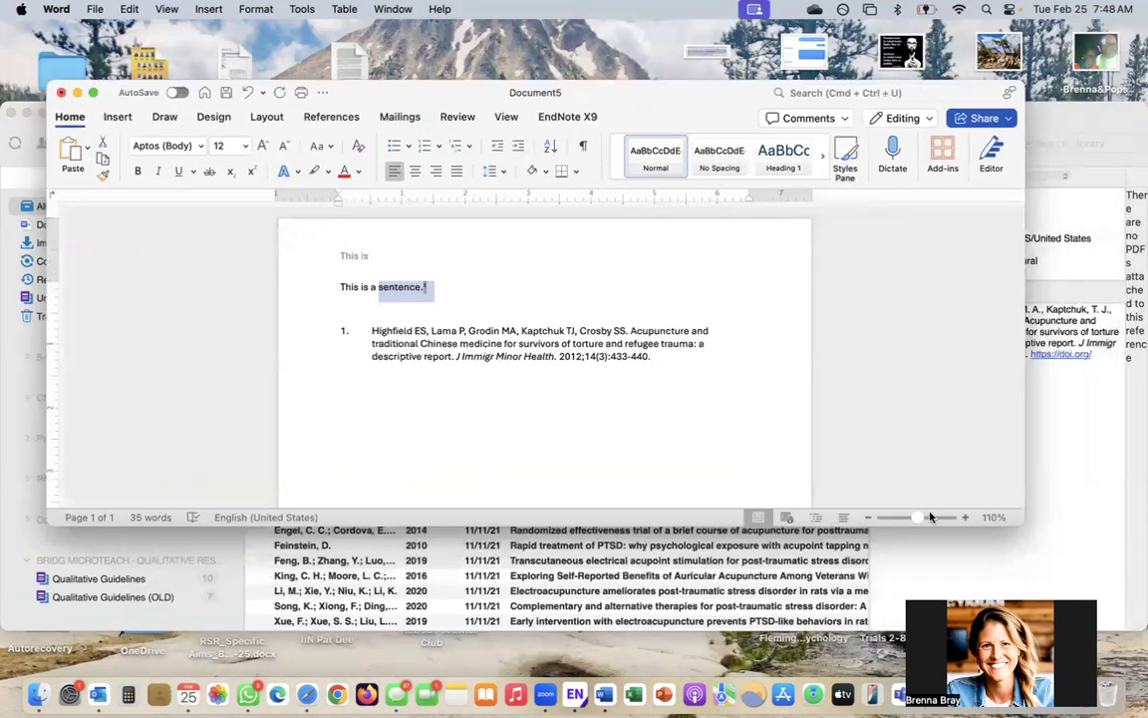
drag(920, 520, 929, 519)
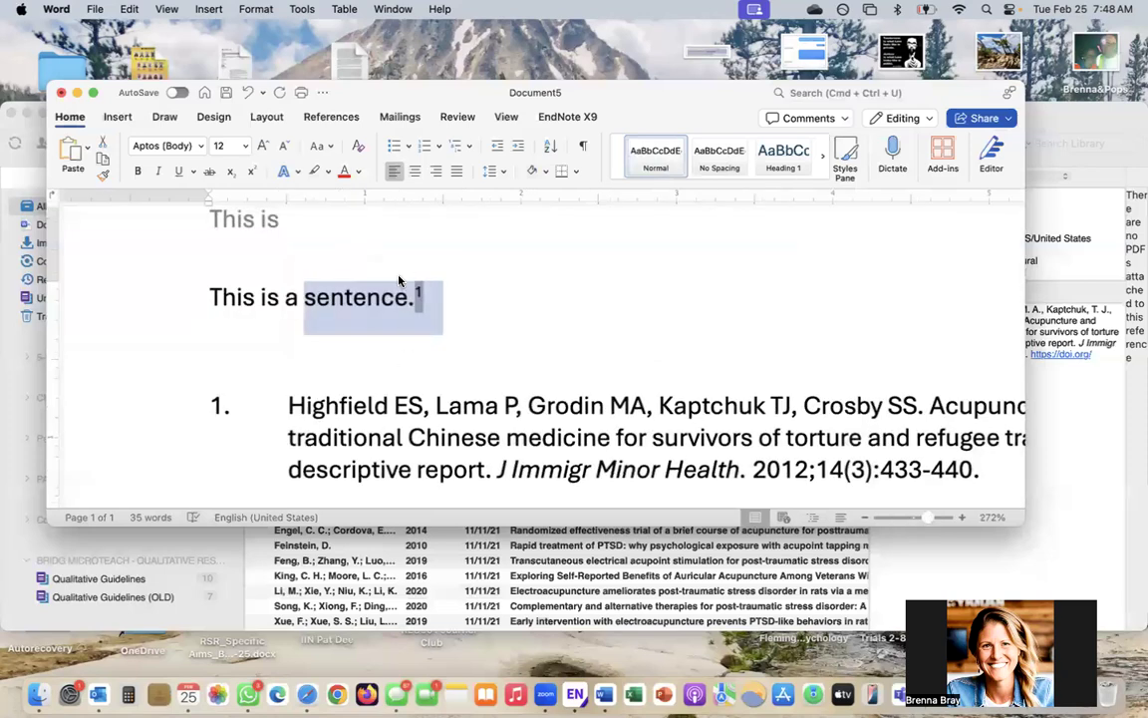
drag(1023, 525, 1100, 674)
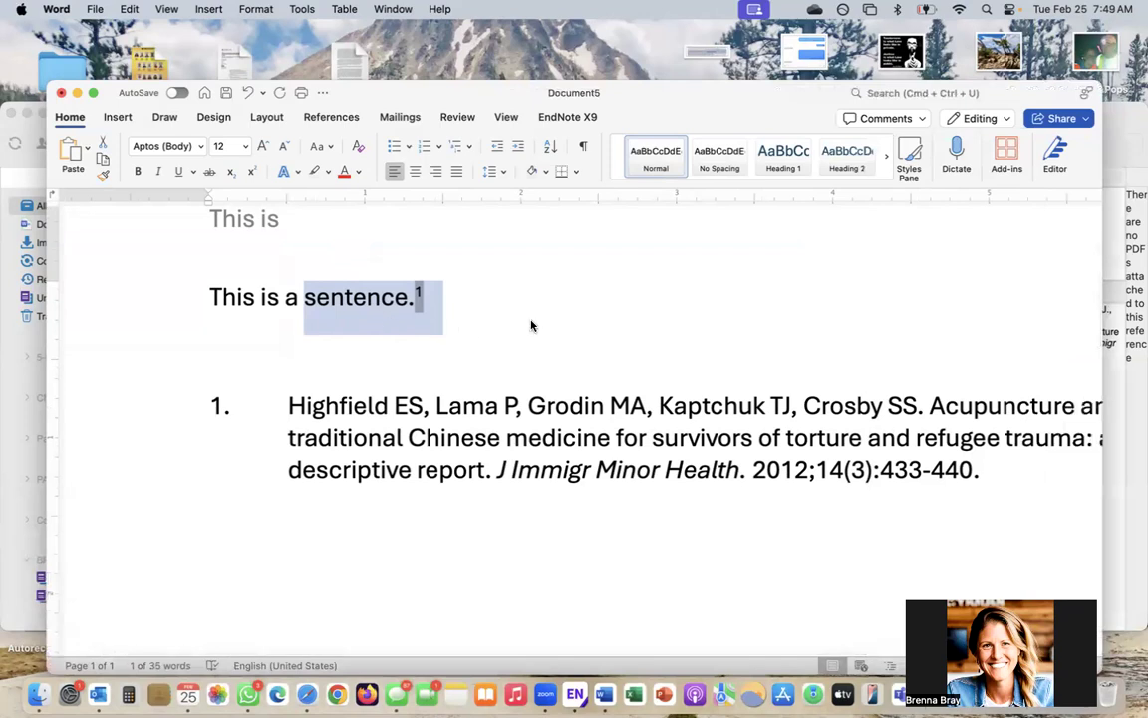
click(485, 291)
text(Then)
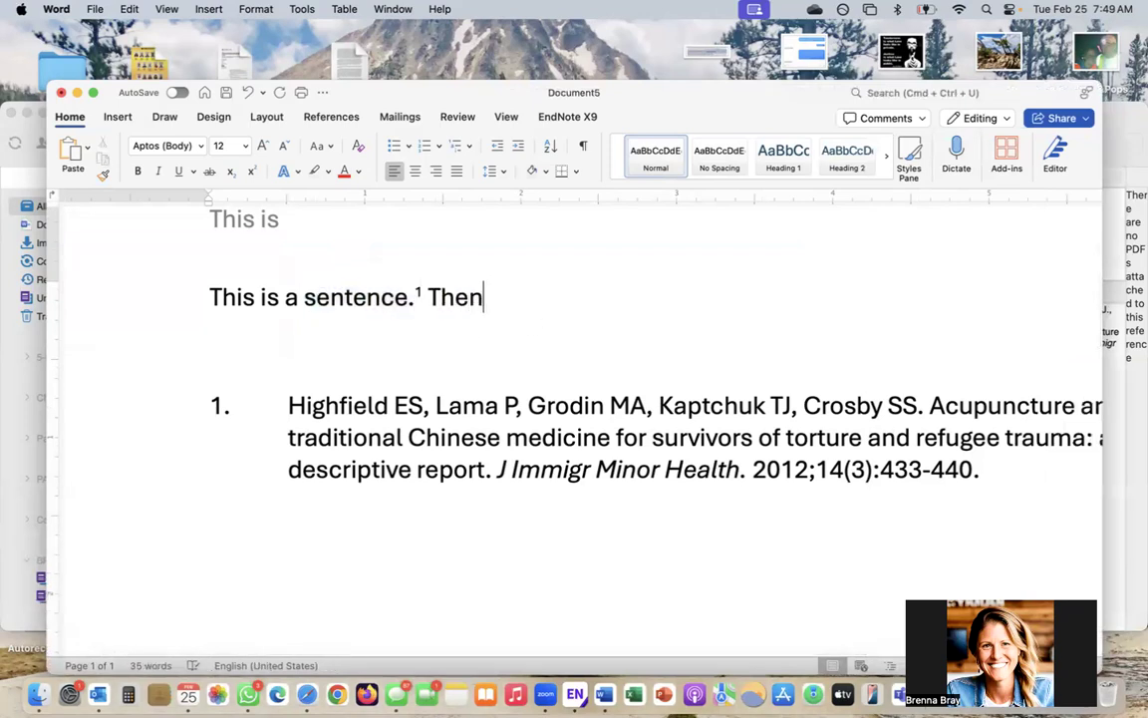
text( I keep typing.)
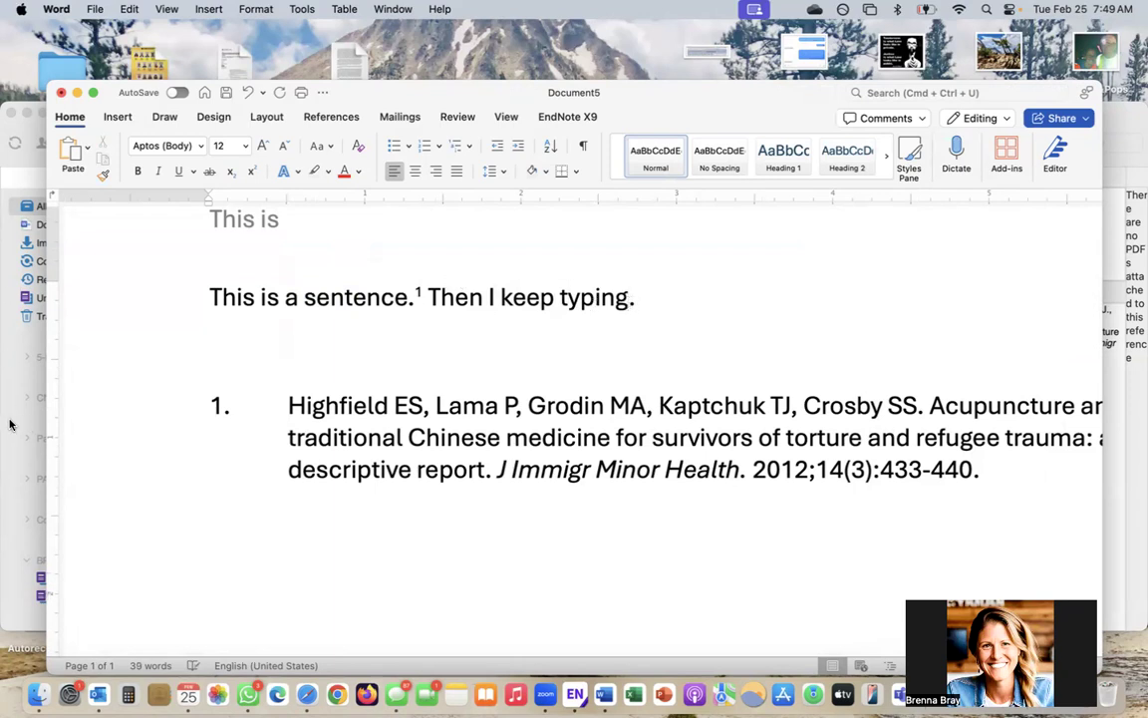
Step: Return to EndNote, search the library for the author's surname, and look through the matching references
click(21, 163)
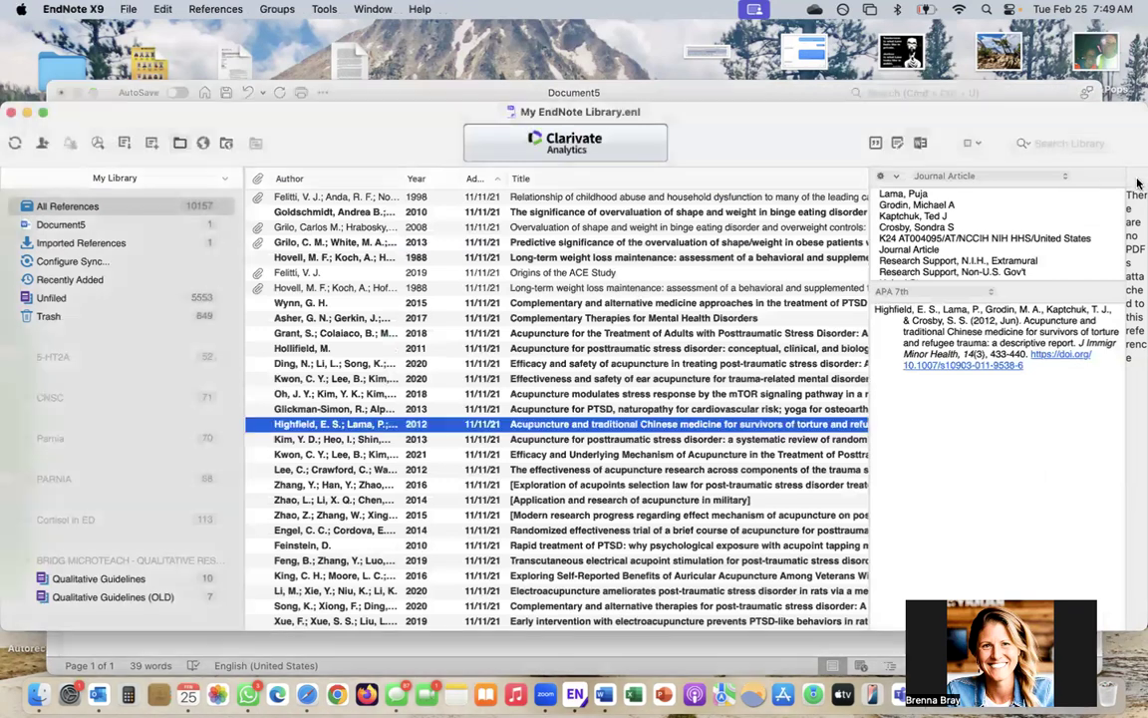
click(1109, 142)
text(Bray)
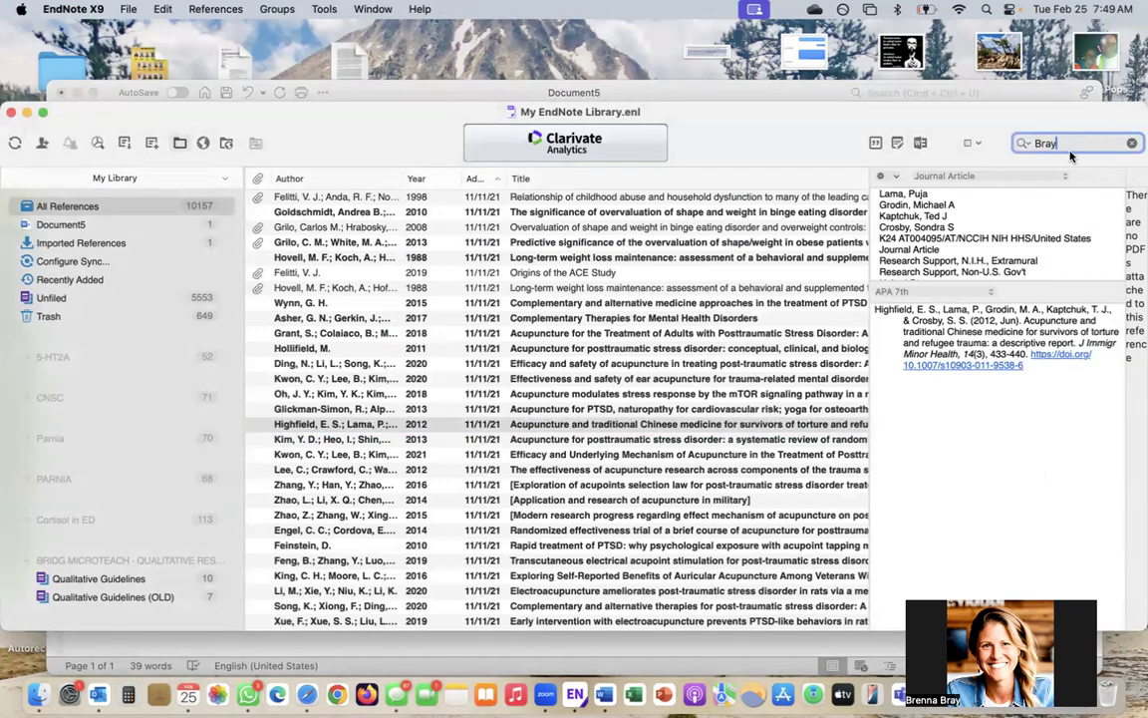
key(Return)
scroll(299, 299, up, 10)
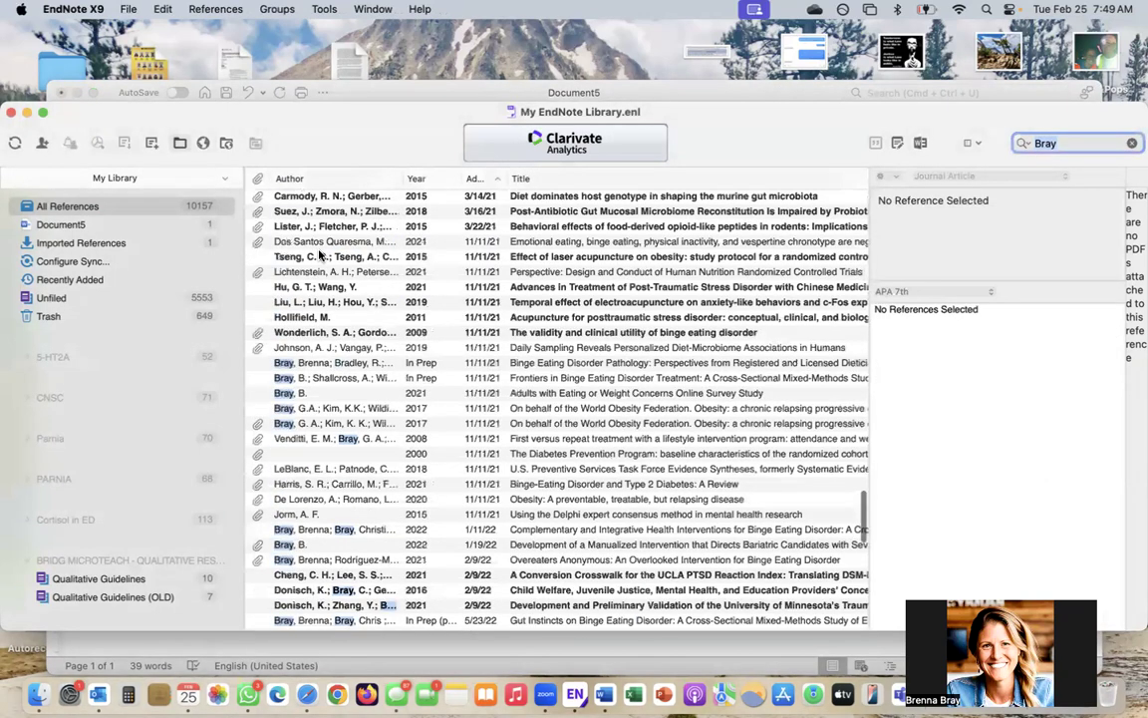
scroll(319, 257, up, 15)
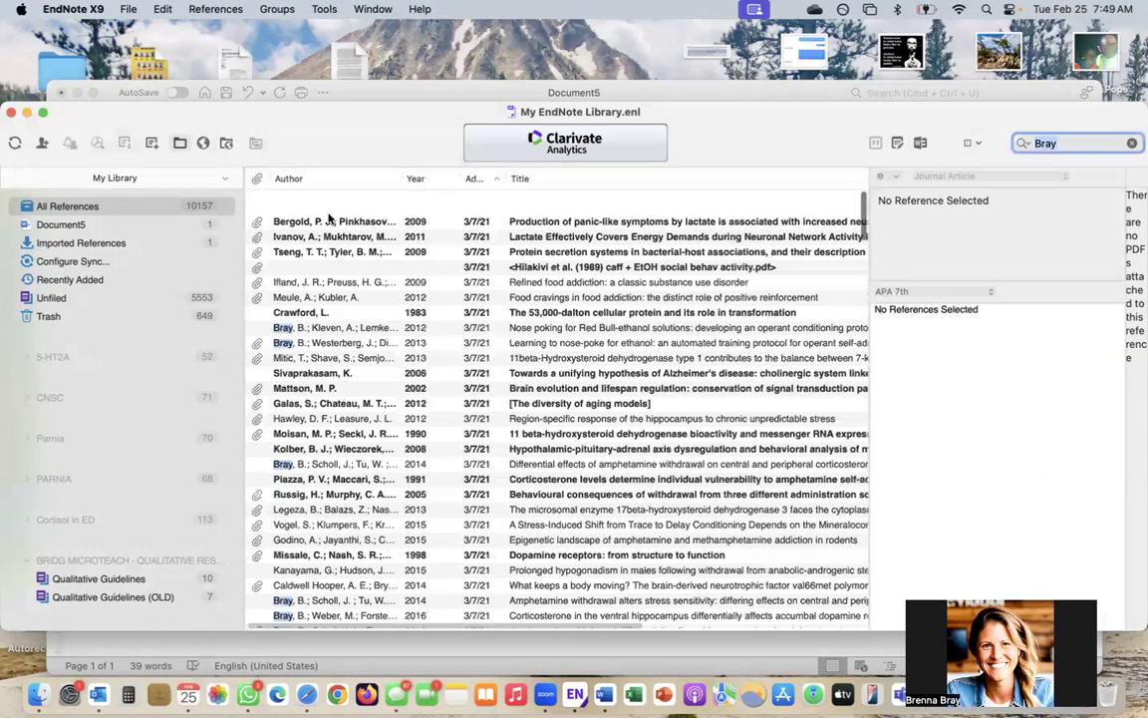
Step: Sort the matching references by author and insert "Gut Instincts on Binge Eating Disorder" as a citation at the end of the second sentence
click(313, 179)
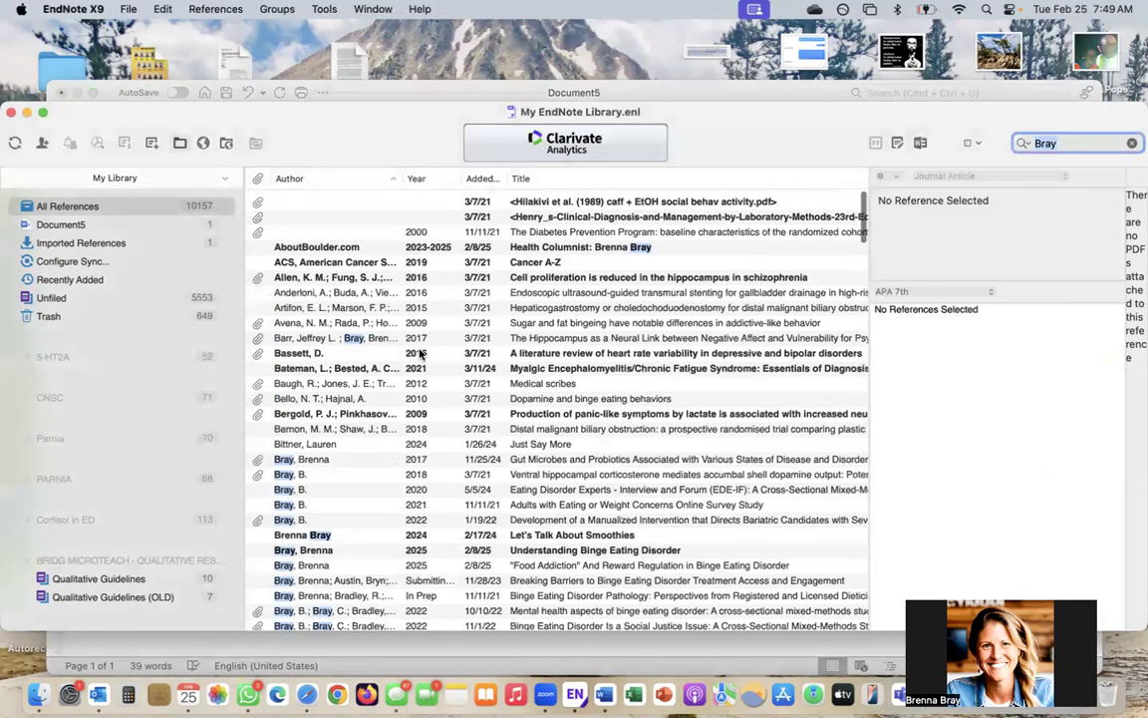
scroll(416, 351, down, 6)
scroll(299, 384, down, 1)
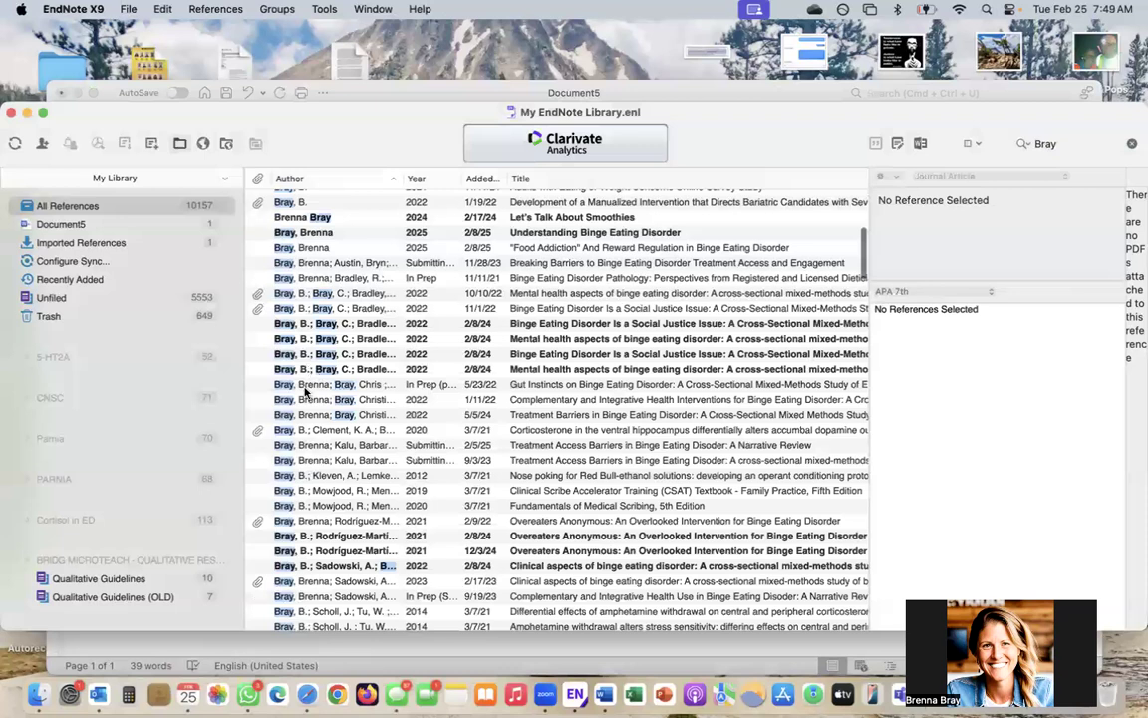
click(313, 389)
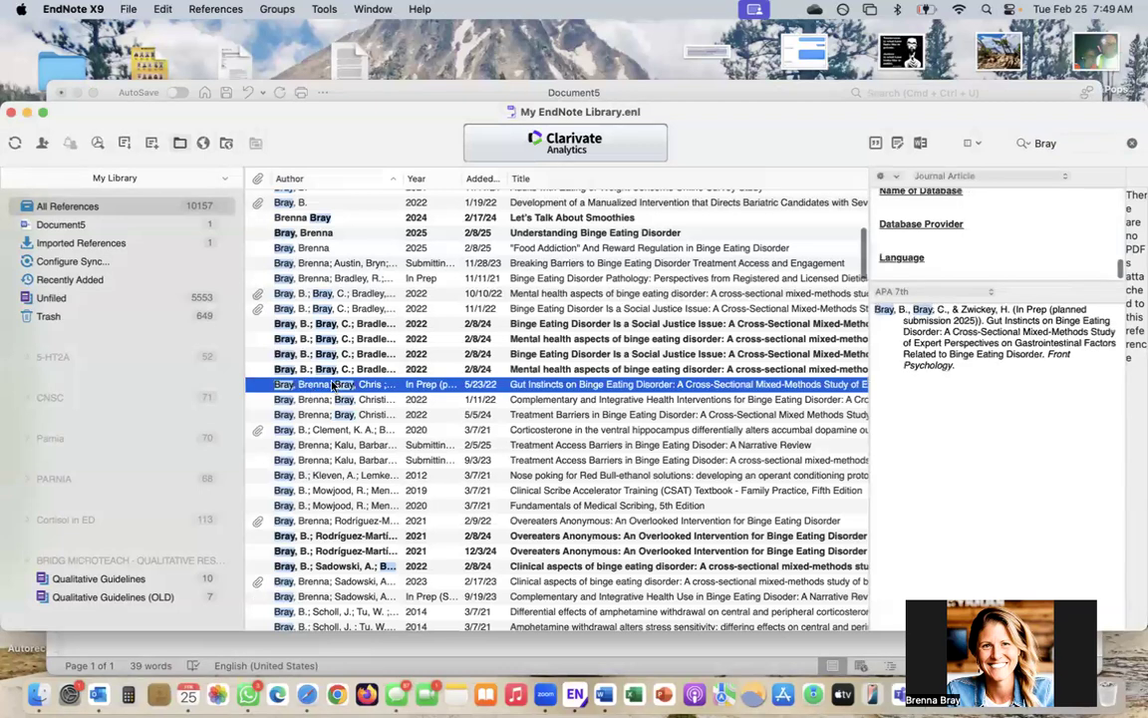
click(876, 145)
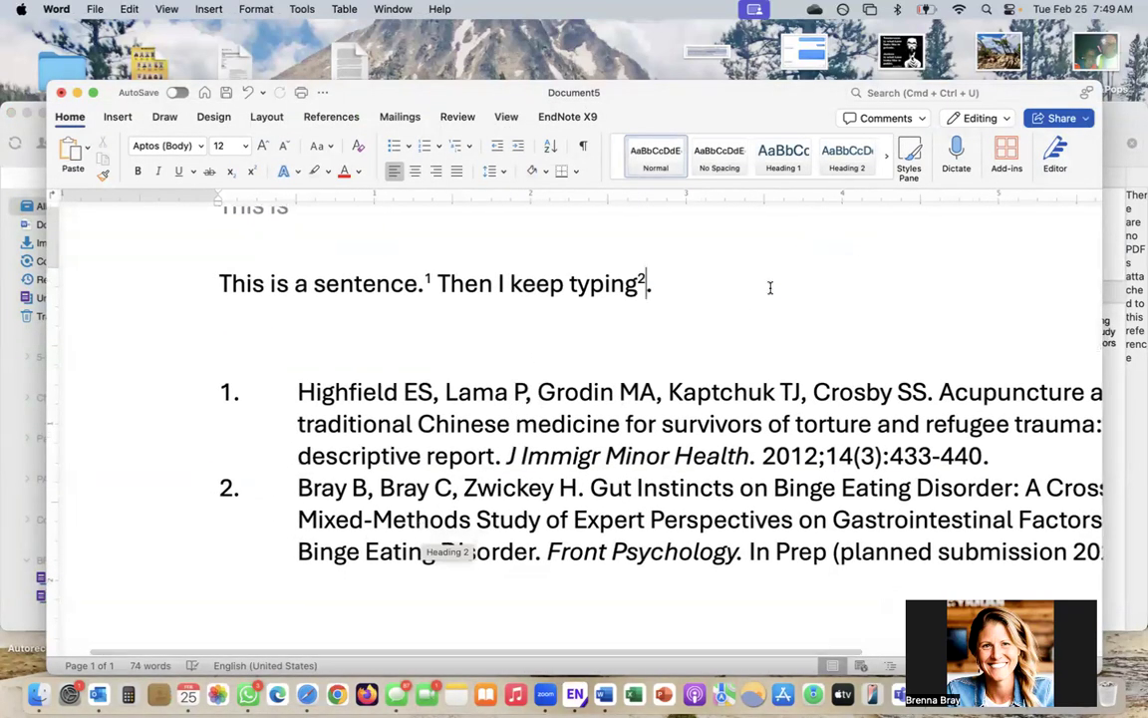
Step: Continue the paragraph in Word with the sentence "Keep going." after the second citation
click(768, 288)
text(Keep going.)
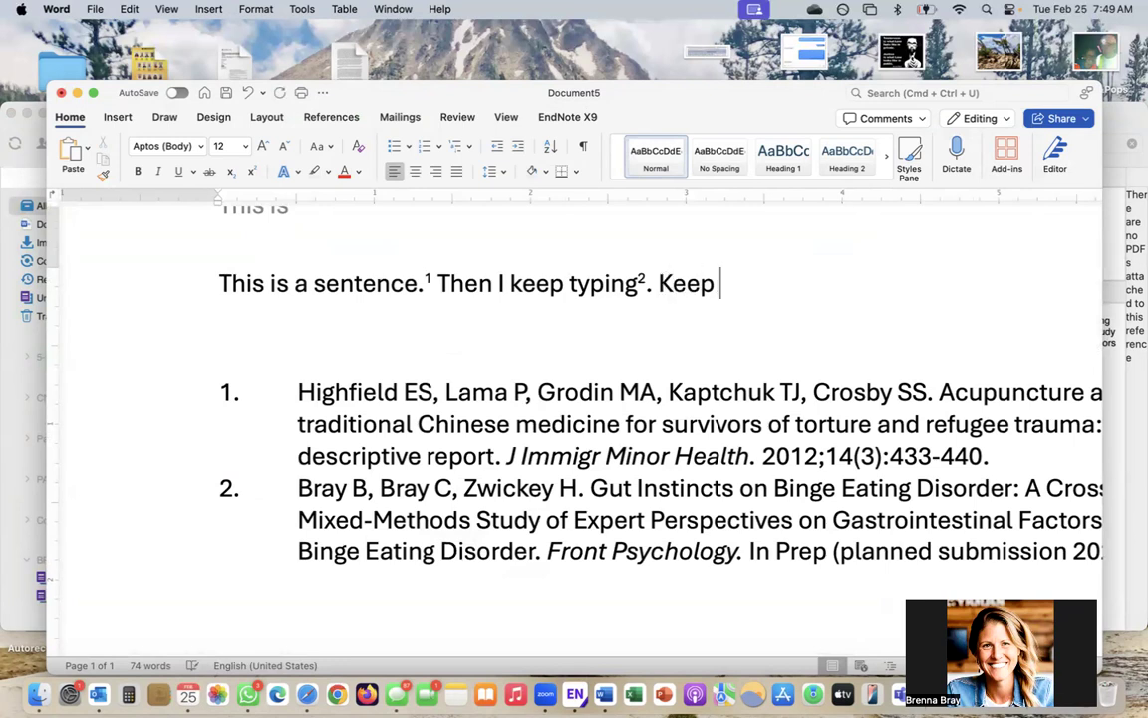
key(Left)
key(Left)
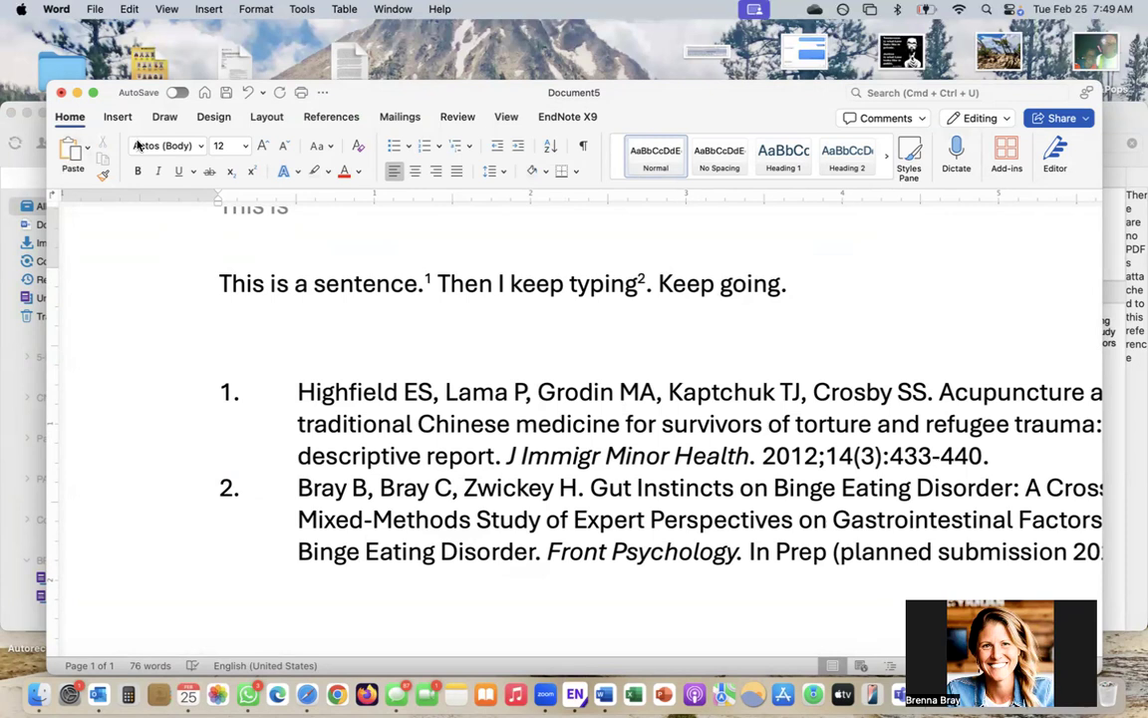
Step: Target the citation after "typing", switch to EndNote, and search the library for "inflammation"
drag(634, 283, 645, 283)
click(3, 124)
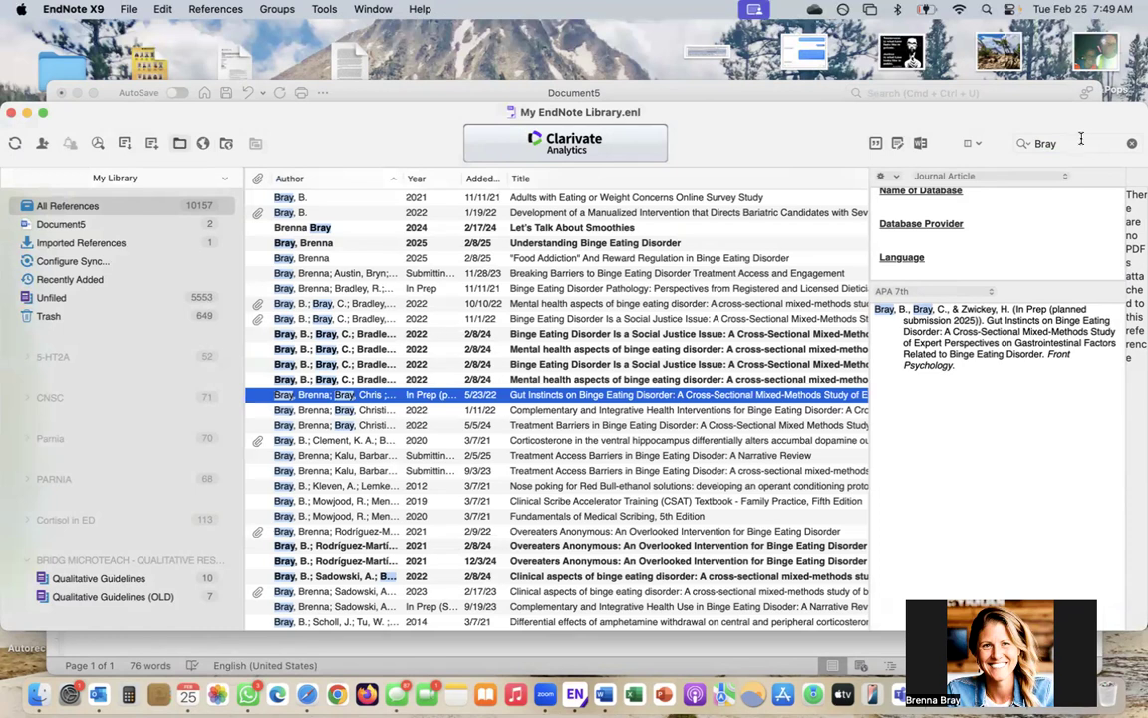
click(1024, 143)
key(super+a)
text(inflammation)
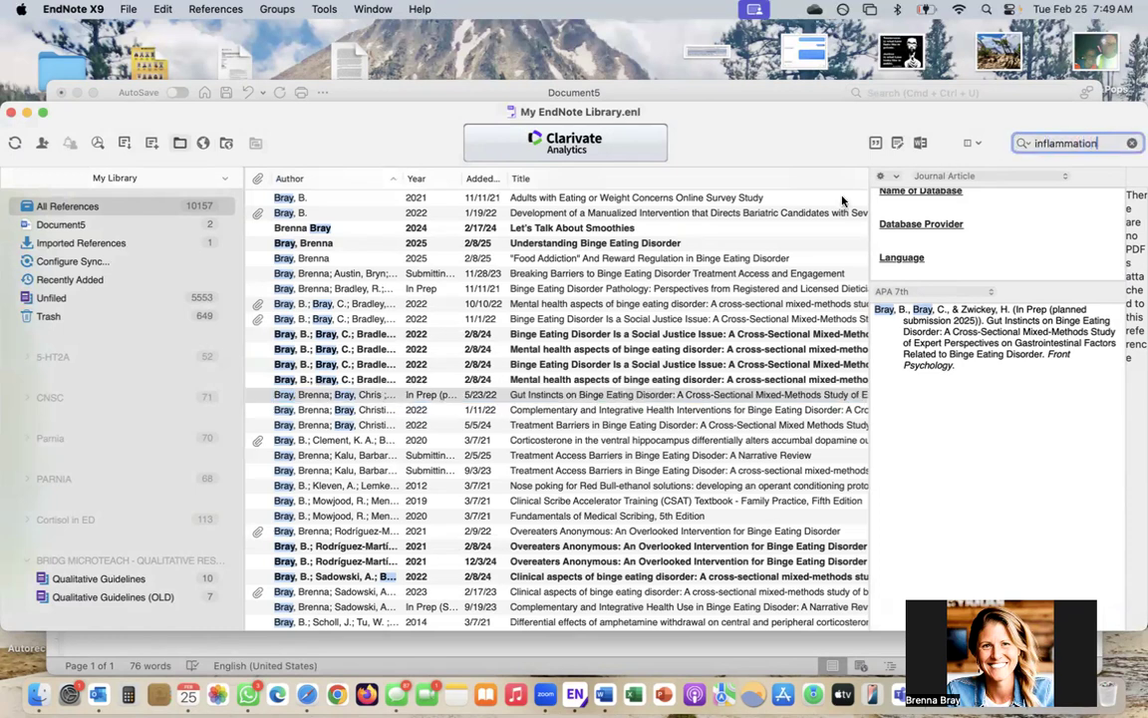
key(Return)
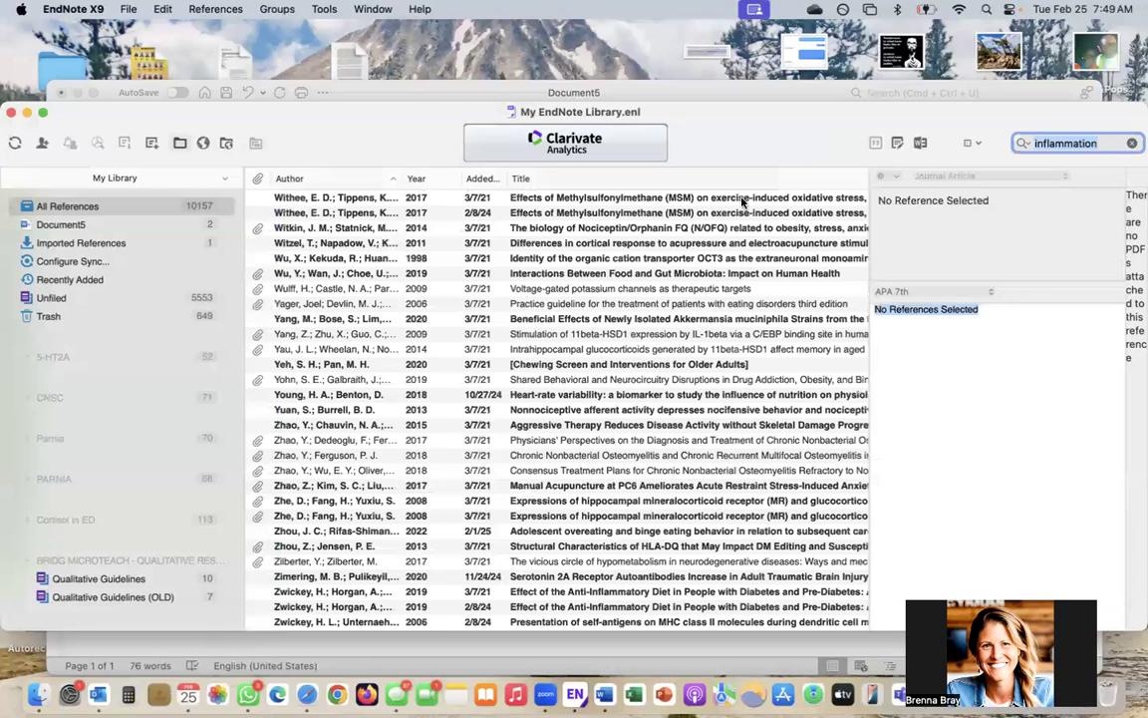
Step: Find the 2022 reference "Psychobiotics improve propionic acid-induced neuroinflammation" and insert it into the citation after "typing"
scroll(649, 326, up, 10)
scroll(649, 326, up, 10)
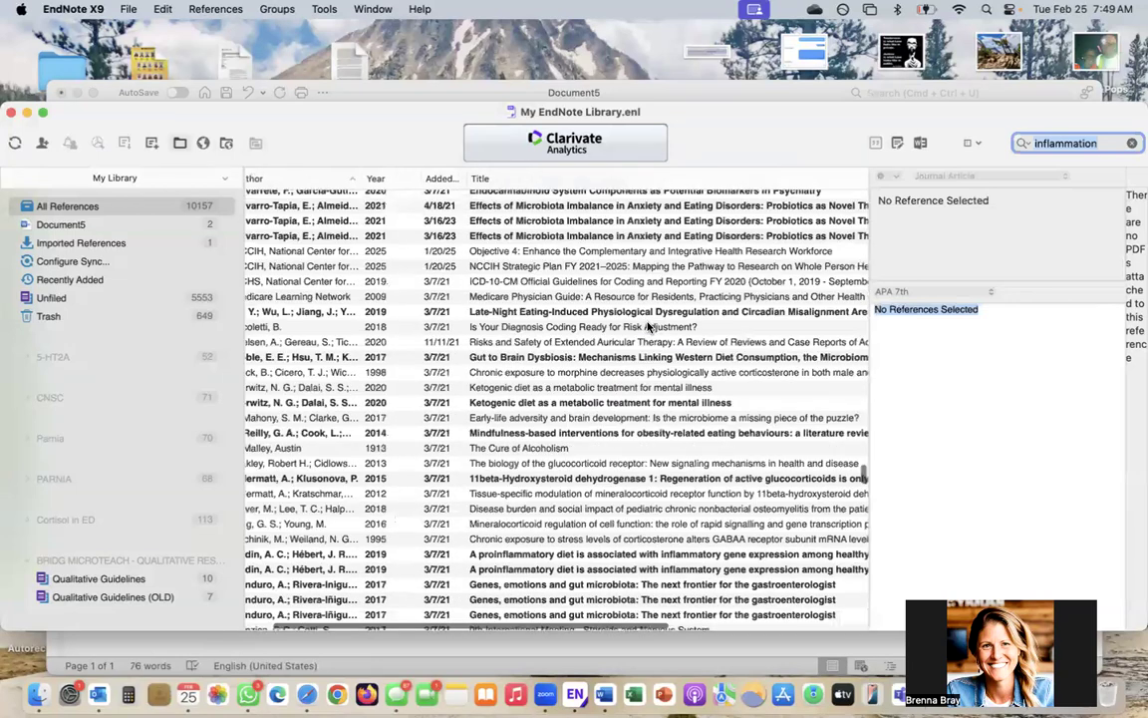
scroll(646, 478, up, 15)
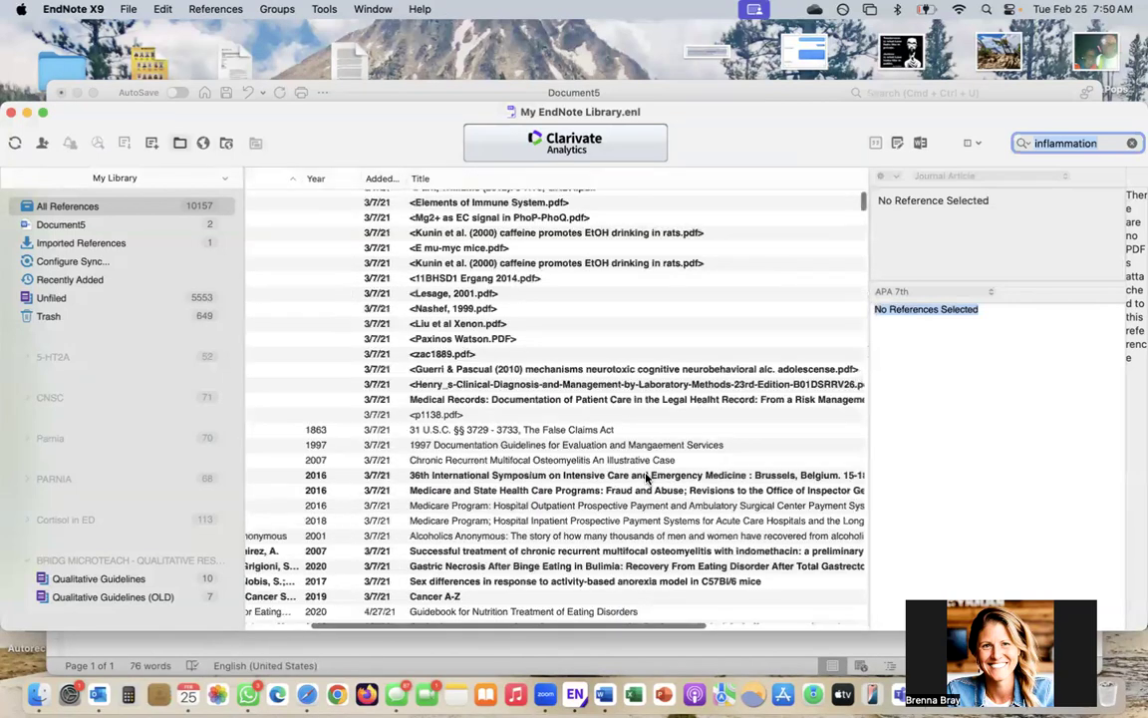
scroll(623, 300, up, 5)
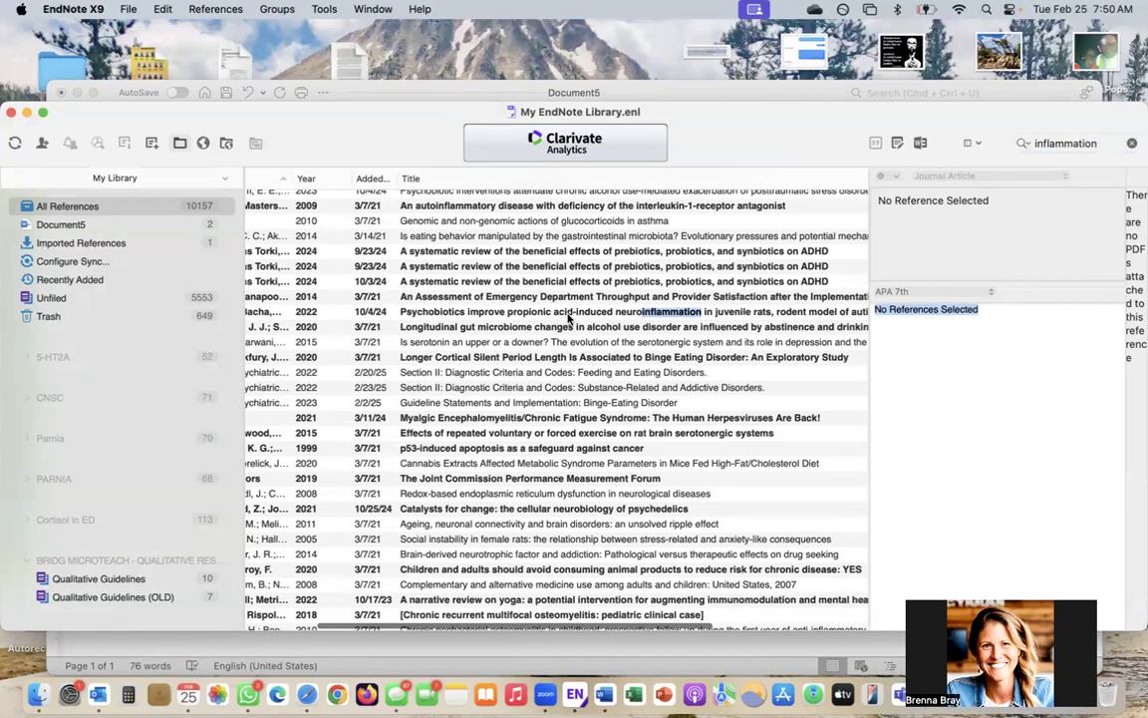
click(570, 317)
click(874, 144)
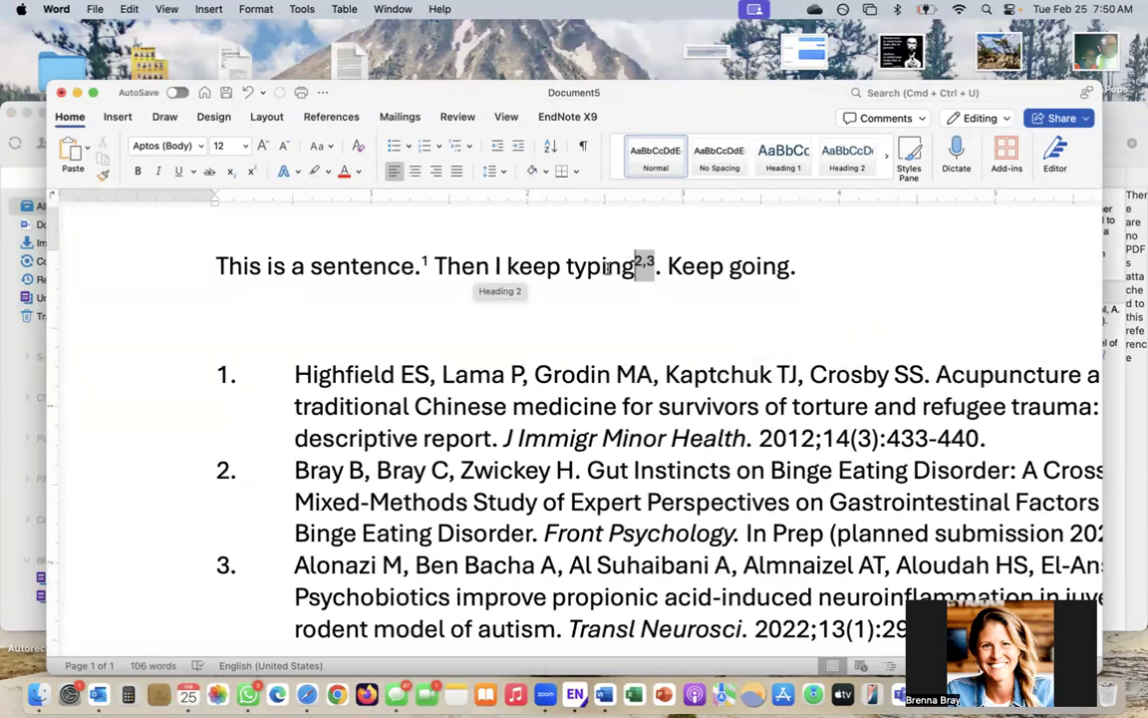
Step: Remove the 2022 neuroinflammation reference from the combined citation after "typing" using Edit & Manage Citations
click(787, 270)
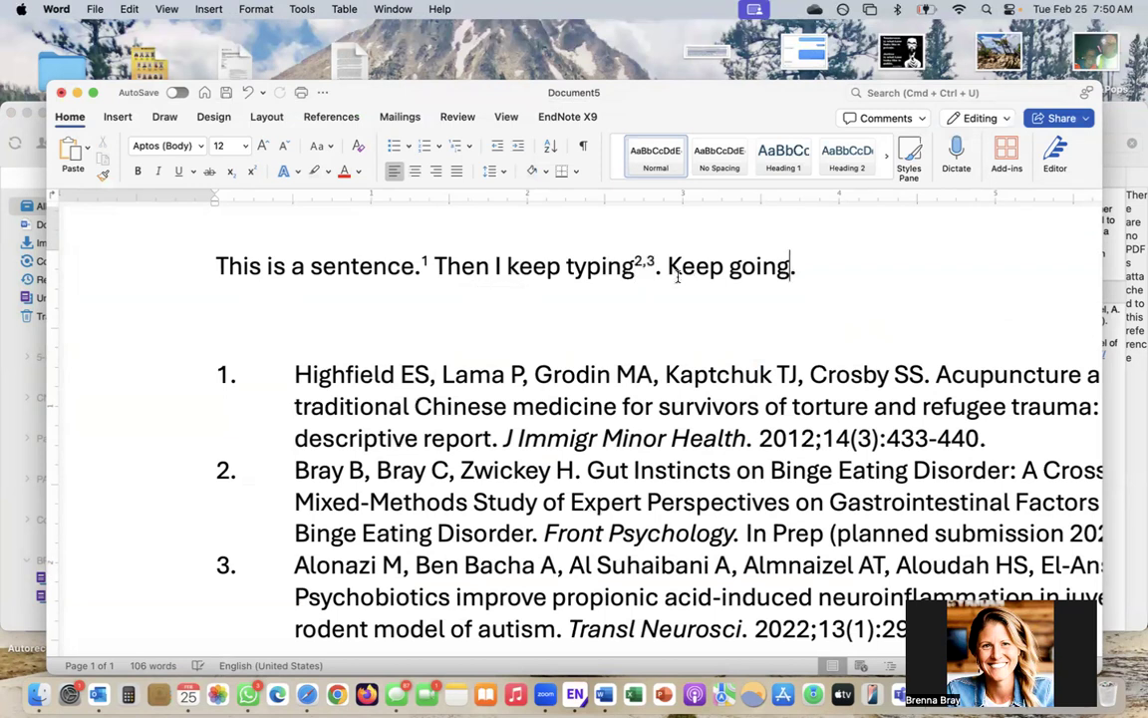
click(646, 263)
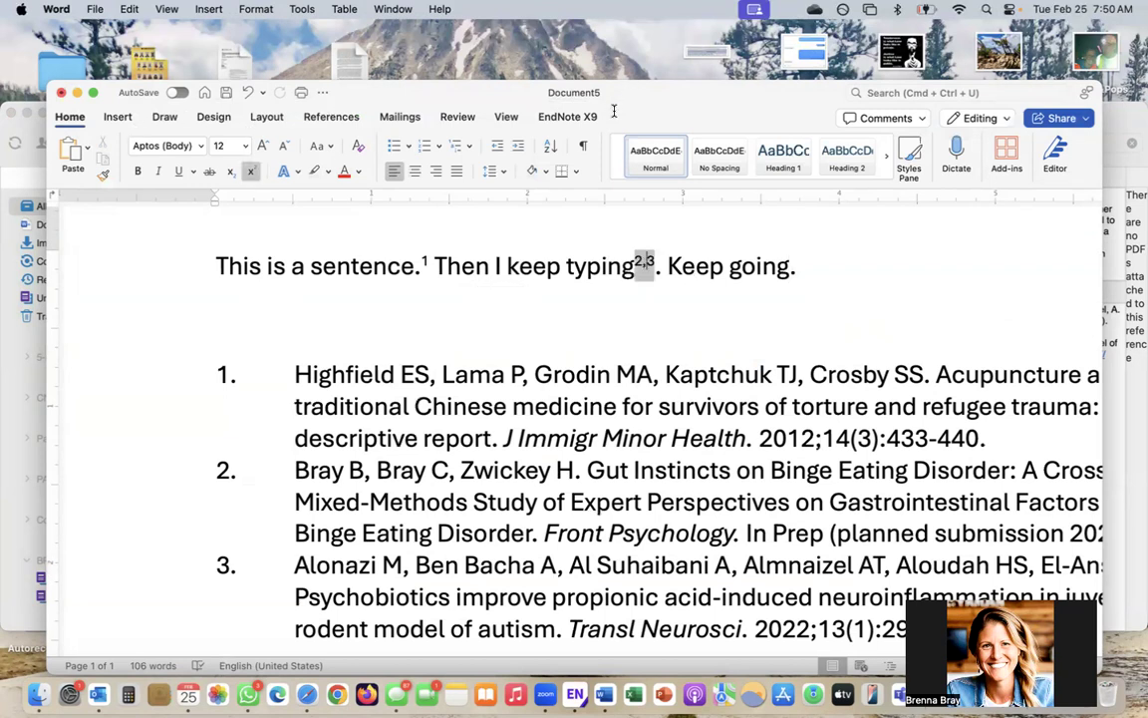
click(584, 116)
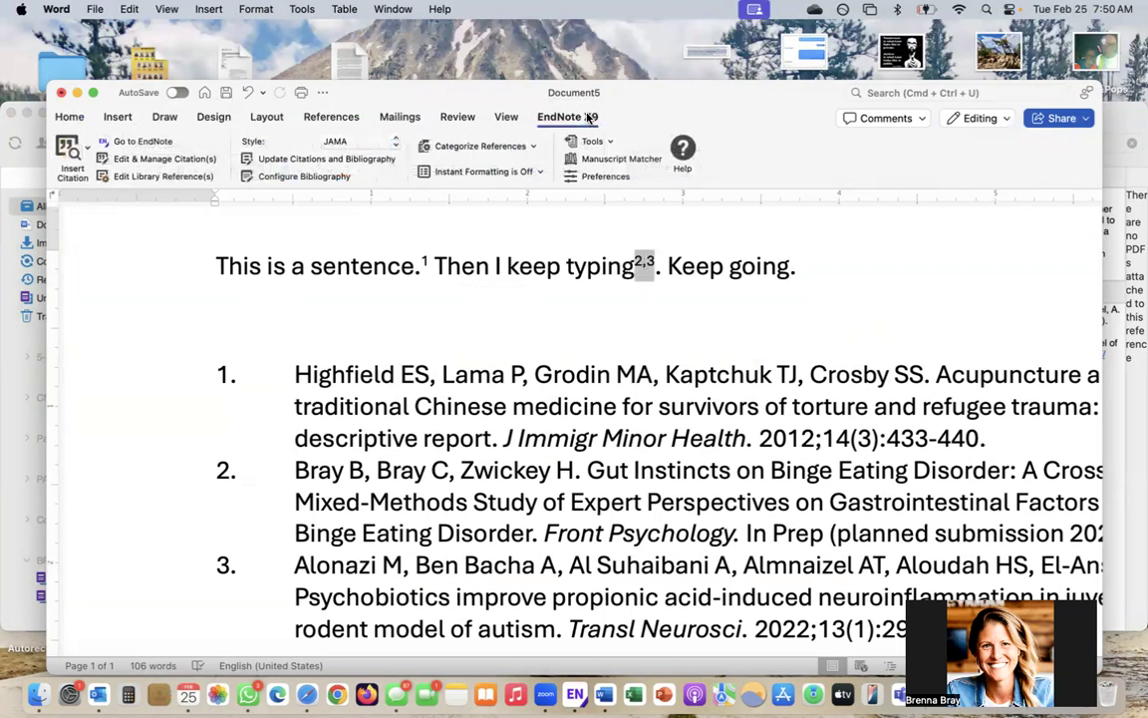
click(137, 160)
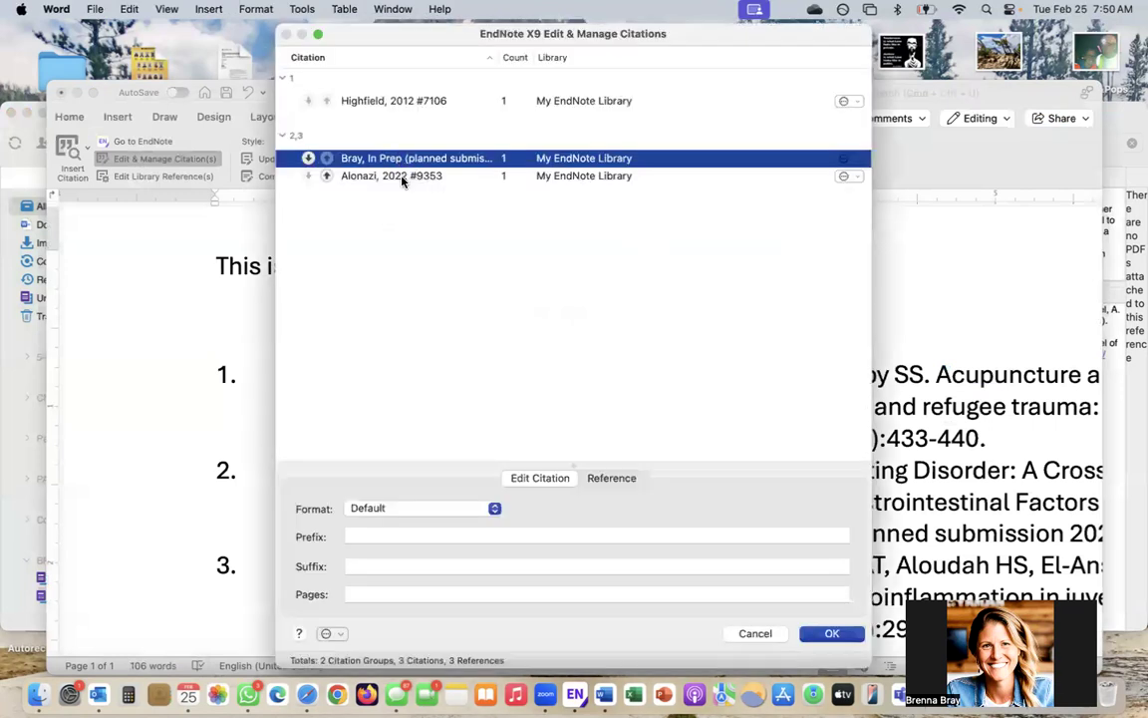
click(402, 176)
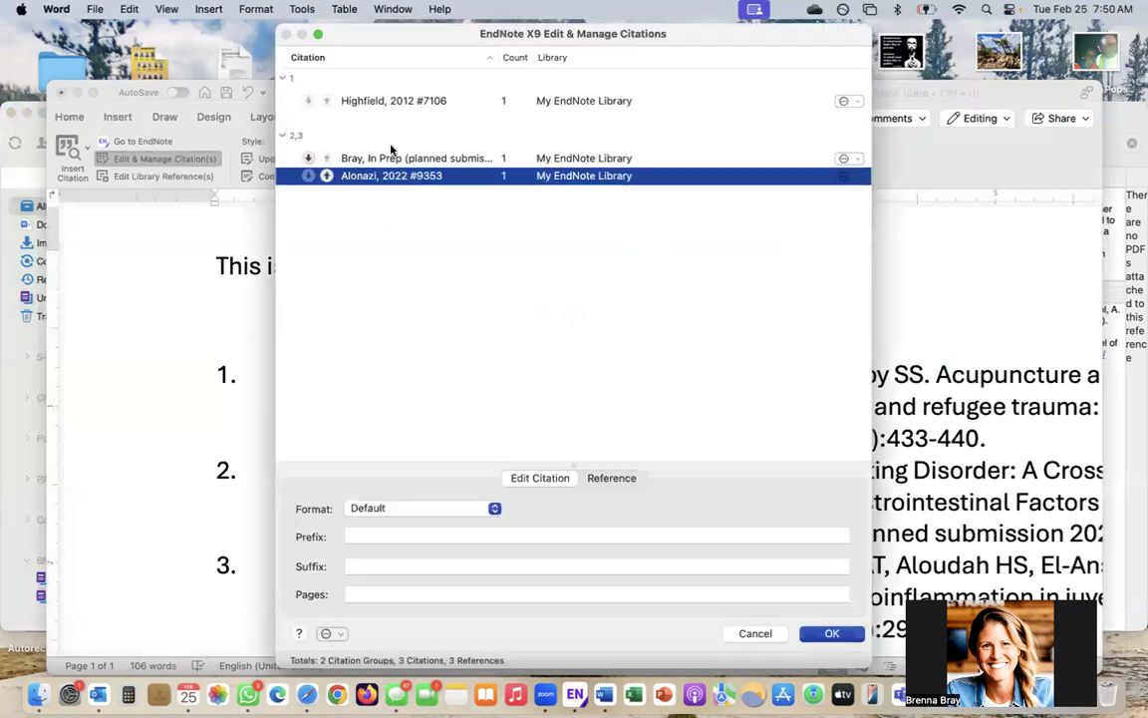
click(860, 177)
click(774, 195)
click(843, 636)
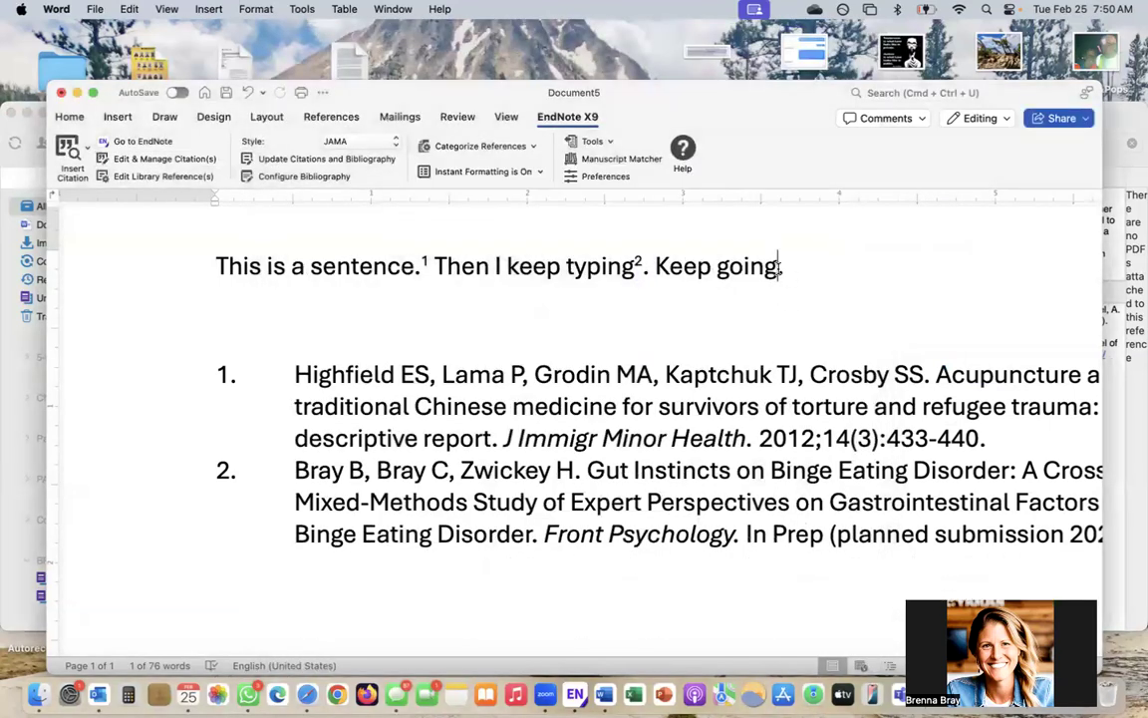
Step: Return to EndNote, insert the selected 2022 neuroinflammation reference as a citation after "going", and review the bibliography
click(576, 695)
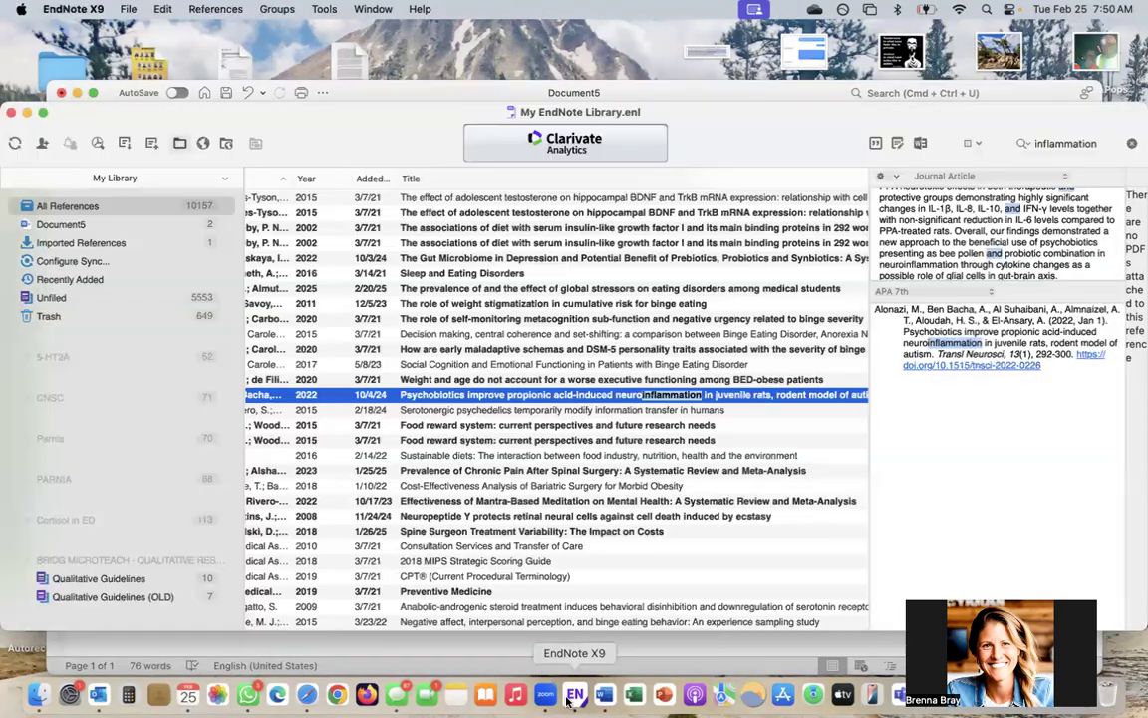
click(873, 142)
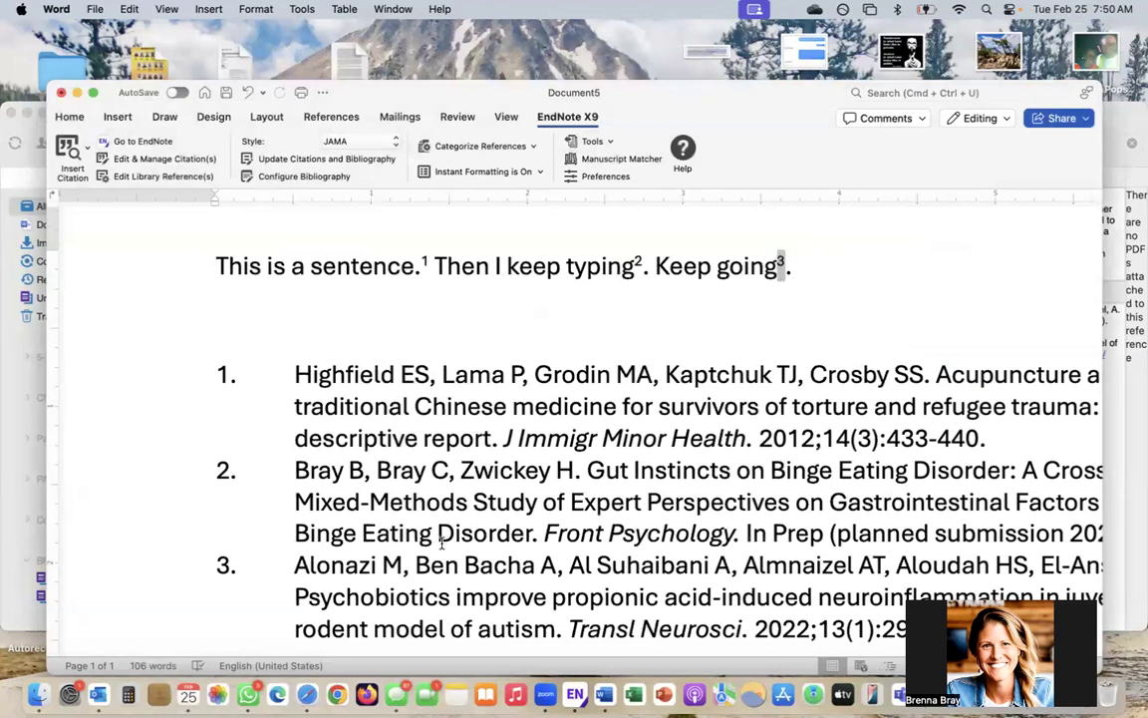
scroll(398, 489, down, 3)
scroll(455, 320, up, 2)
scroll(507, 362, up, 2)
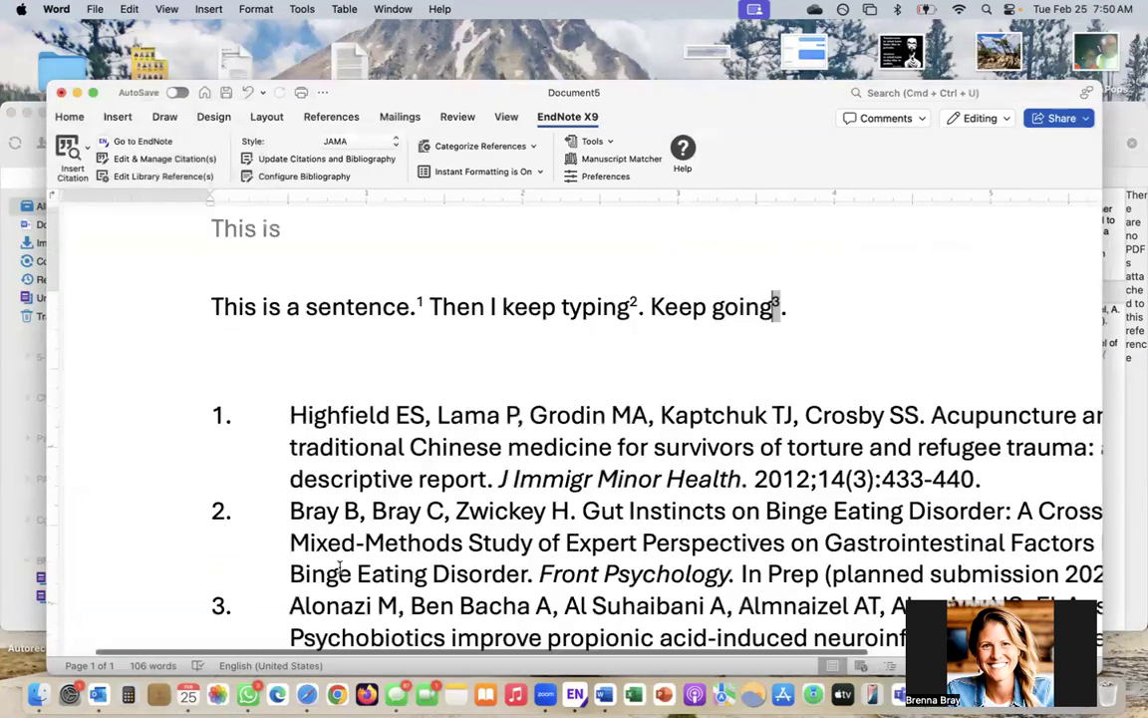
Step: Add the 2022 neuroinflammation reference to the citation after "typing", picking it from EndNote's Document5 group of already cited references
click(632, 304)
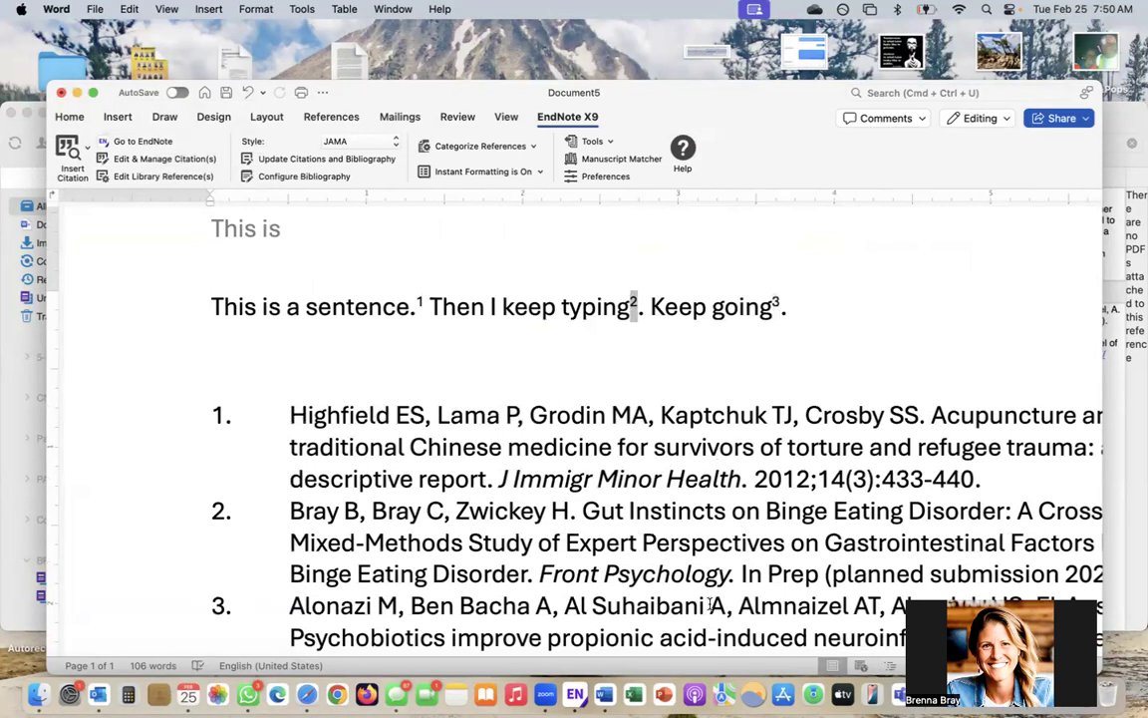
click(575, 694)
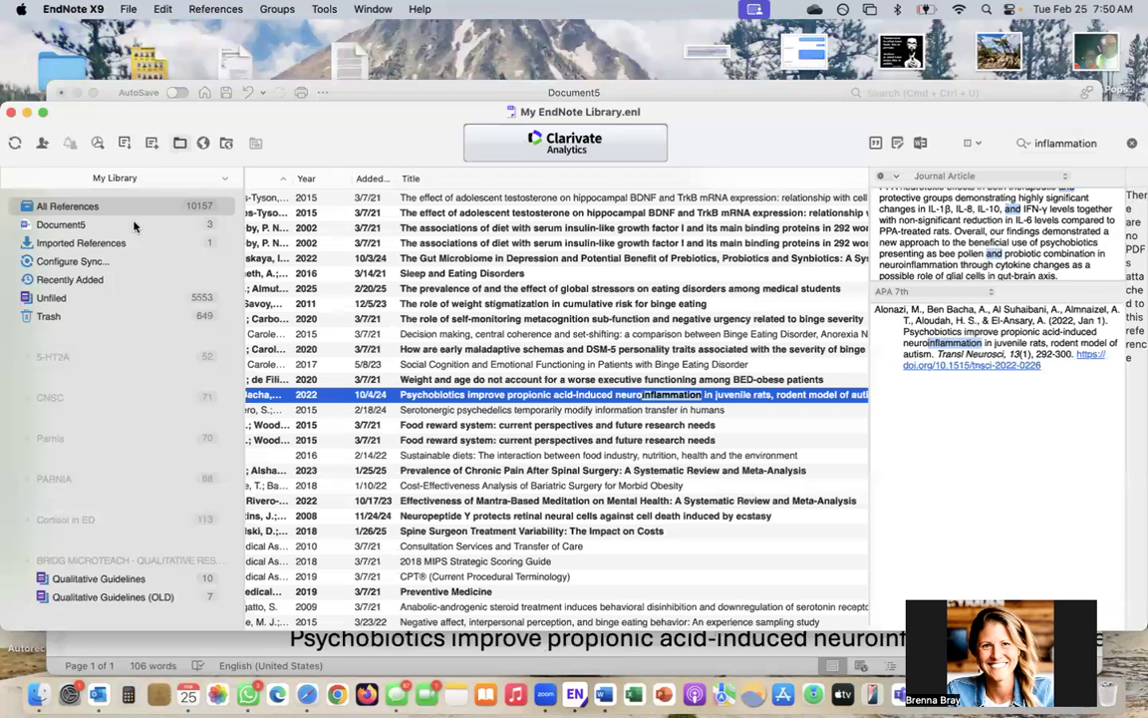
click(75, 228)
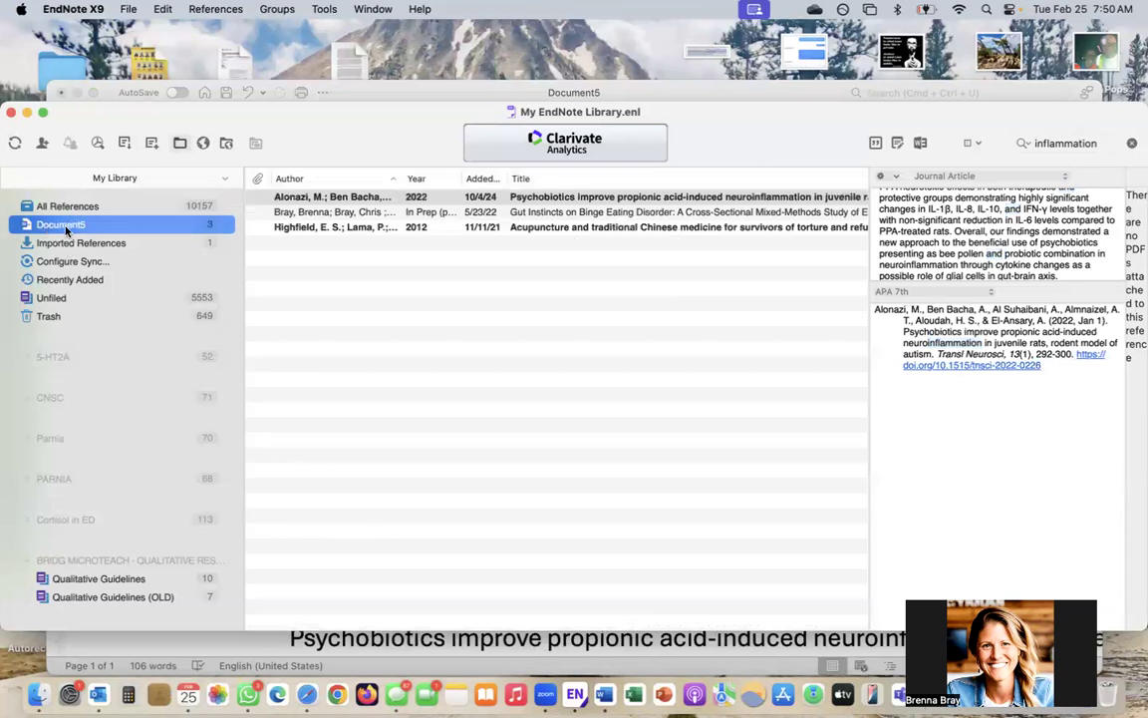
click(338, 198)
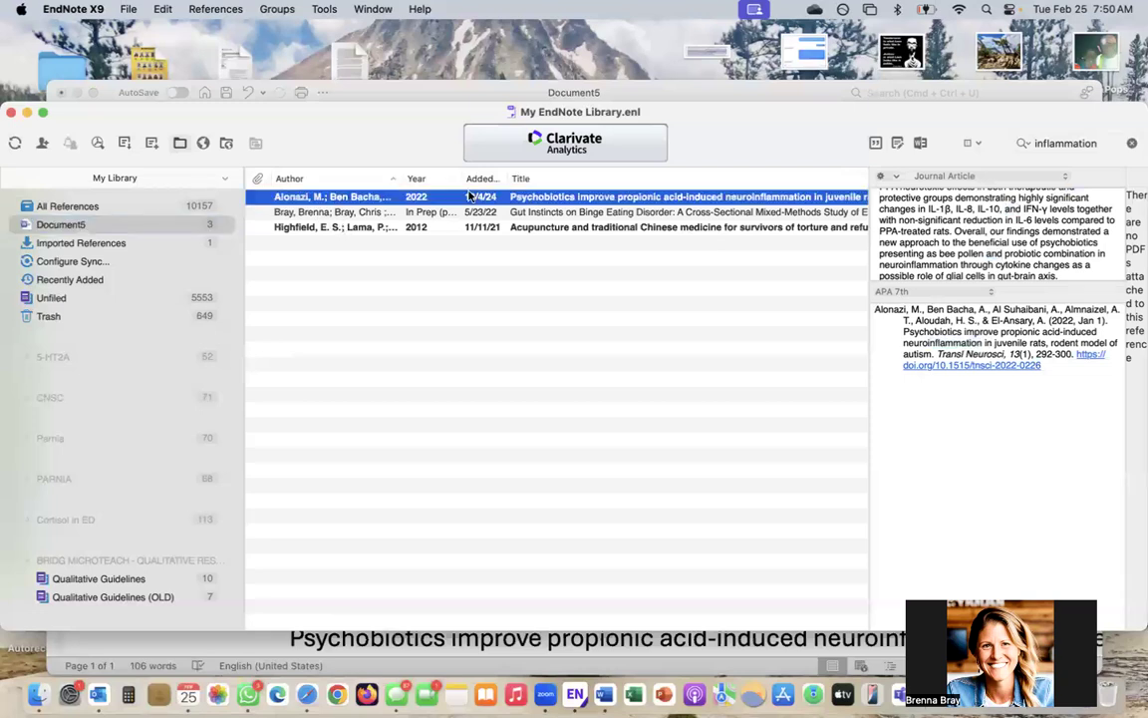
click(898, 145)
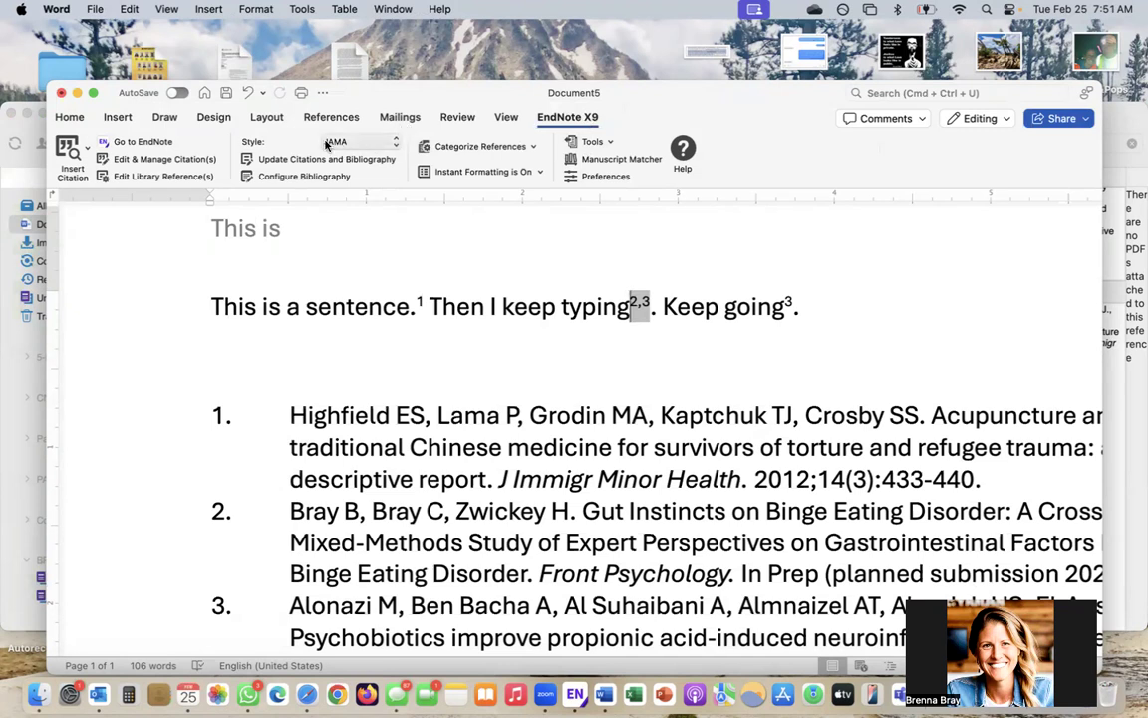
Step: Change the document's citation style to MDPI and look over the reformatted citations and bibliography
click(379, 148)
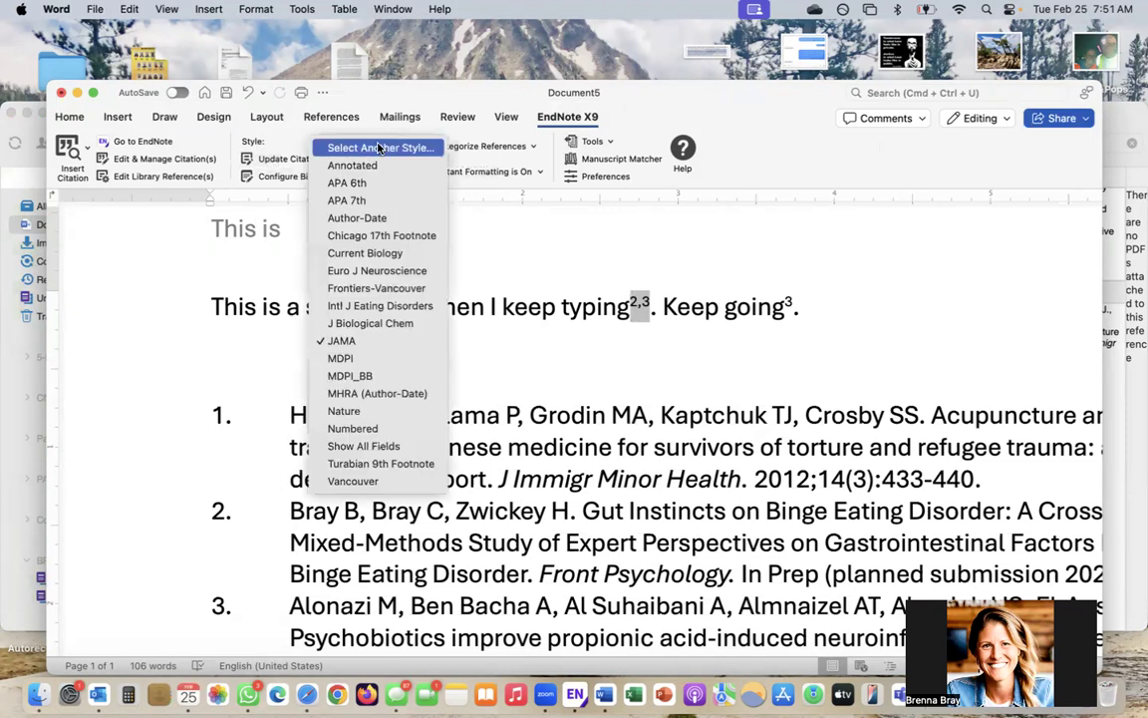
click(368, 359)
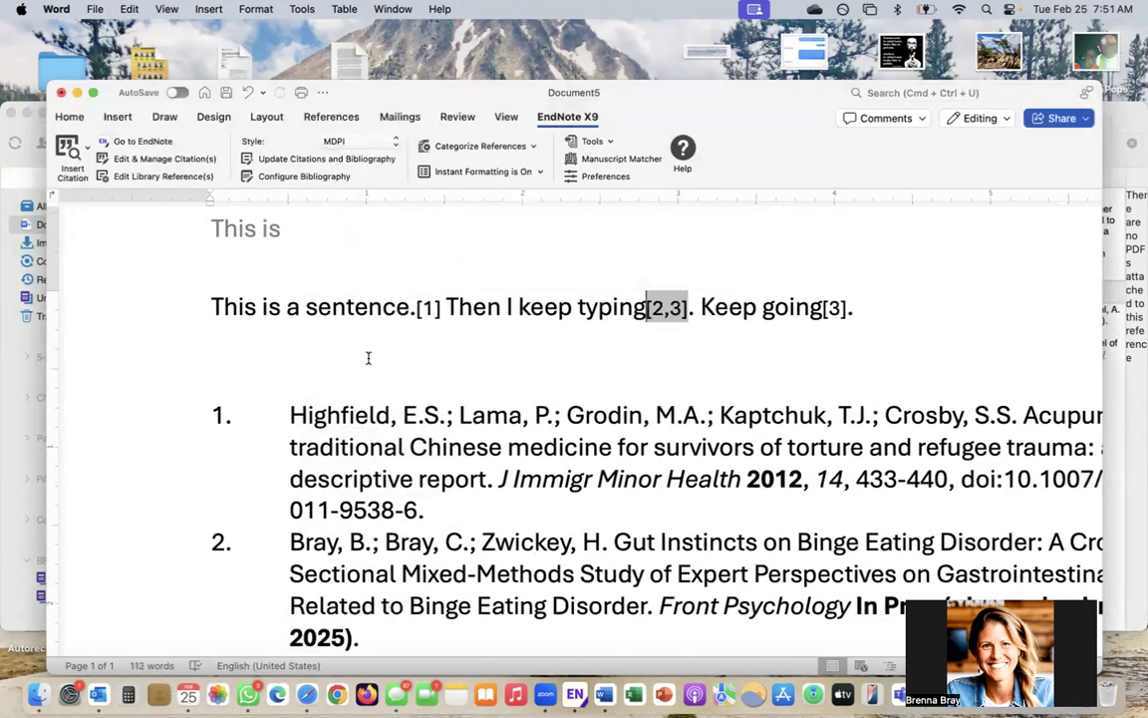
scroll(420, 408, down, 3)
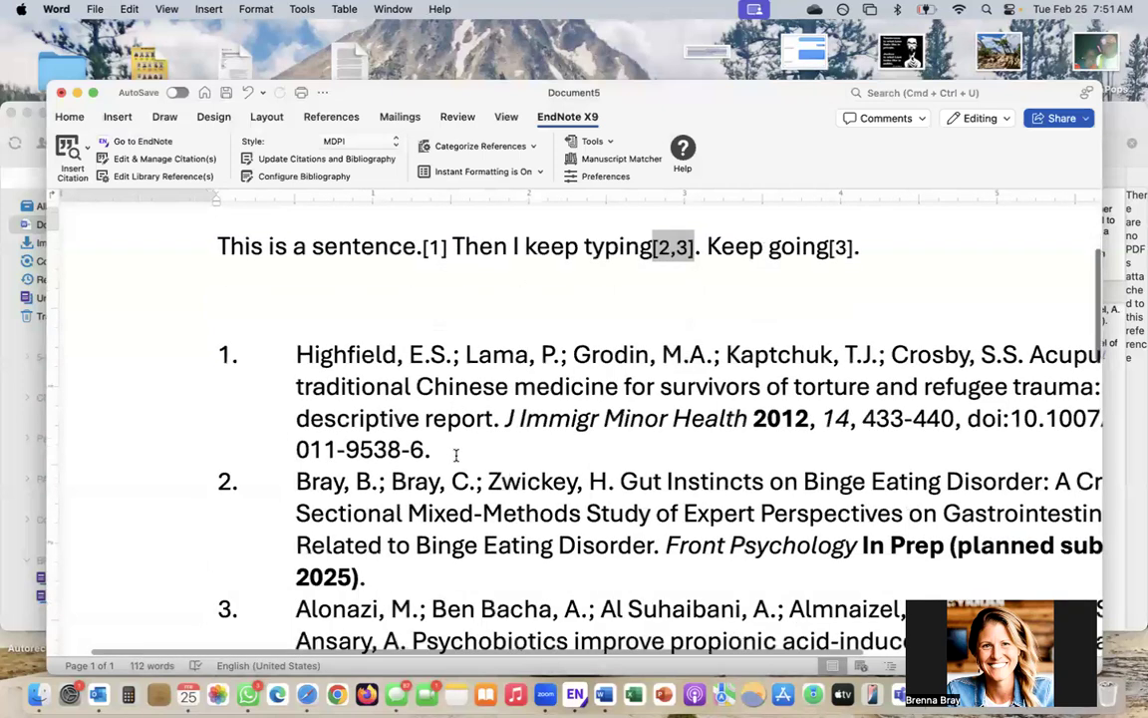
scroll(584, 379, up, 2)
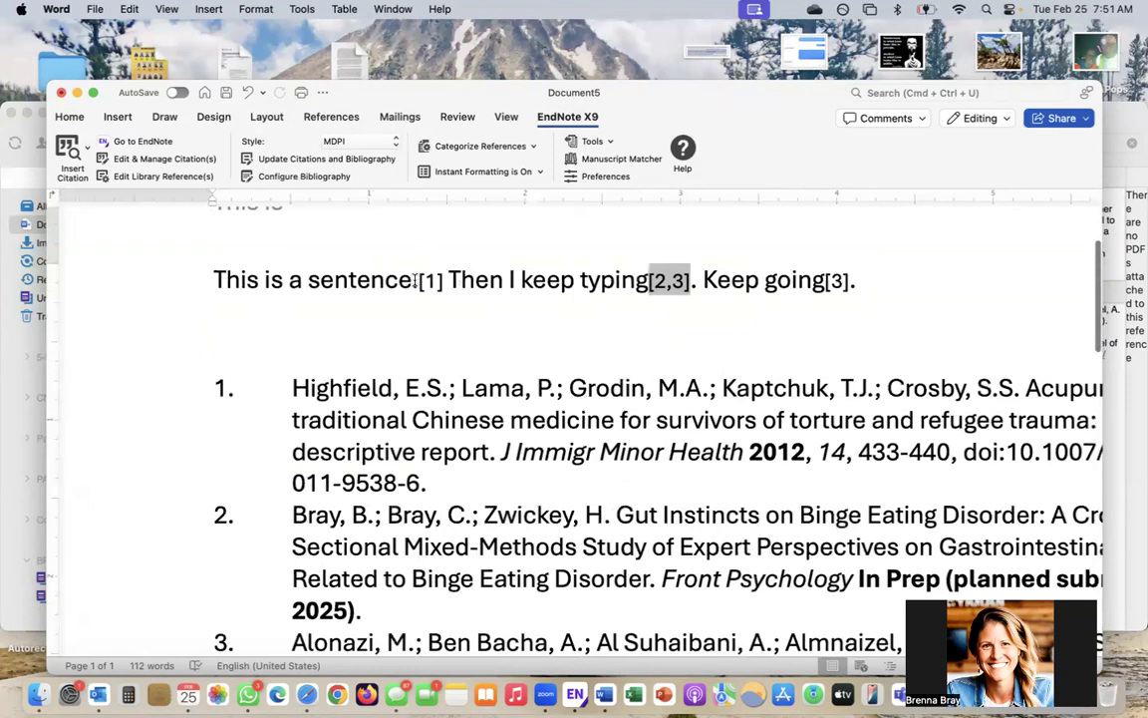
Step: Continue the paragraph after the last citation with "For example,"
click(414, 280)
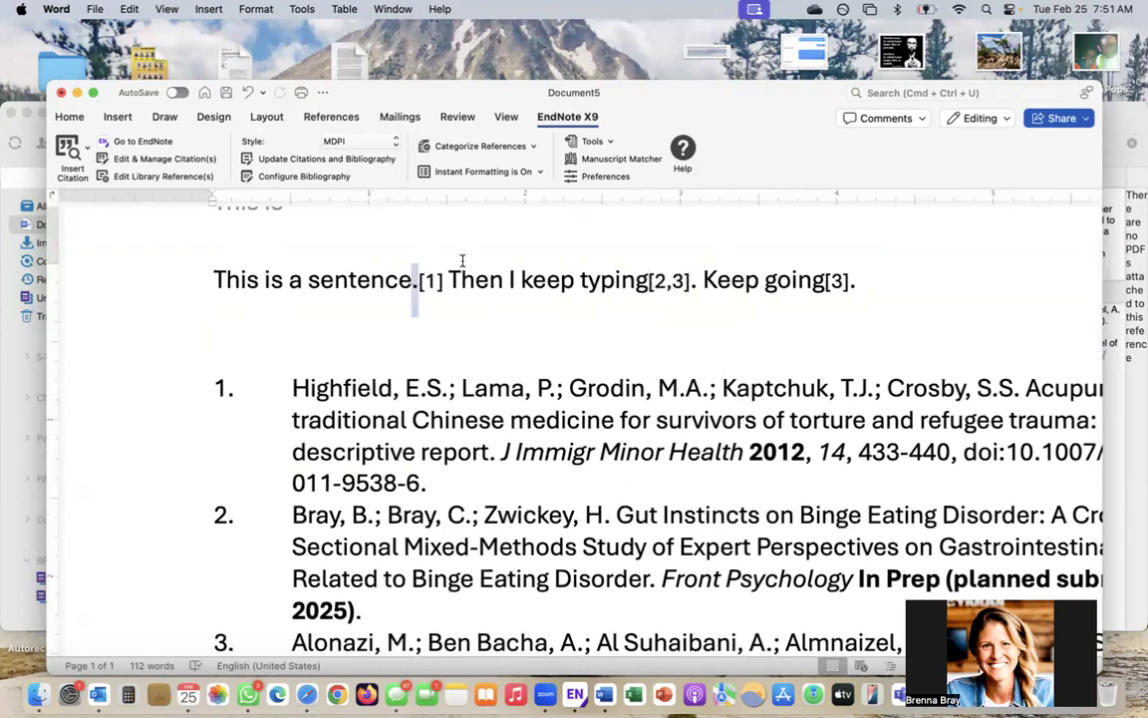
click(663, 280)
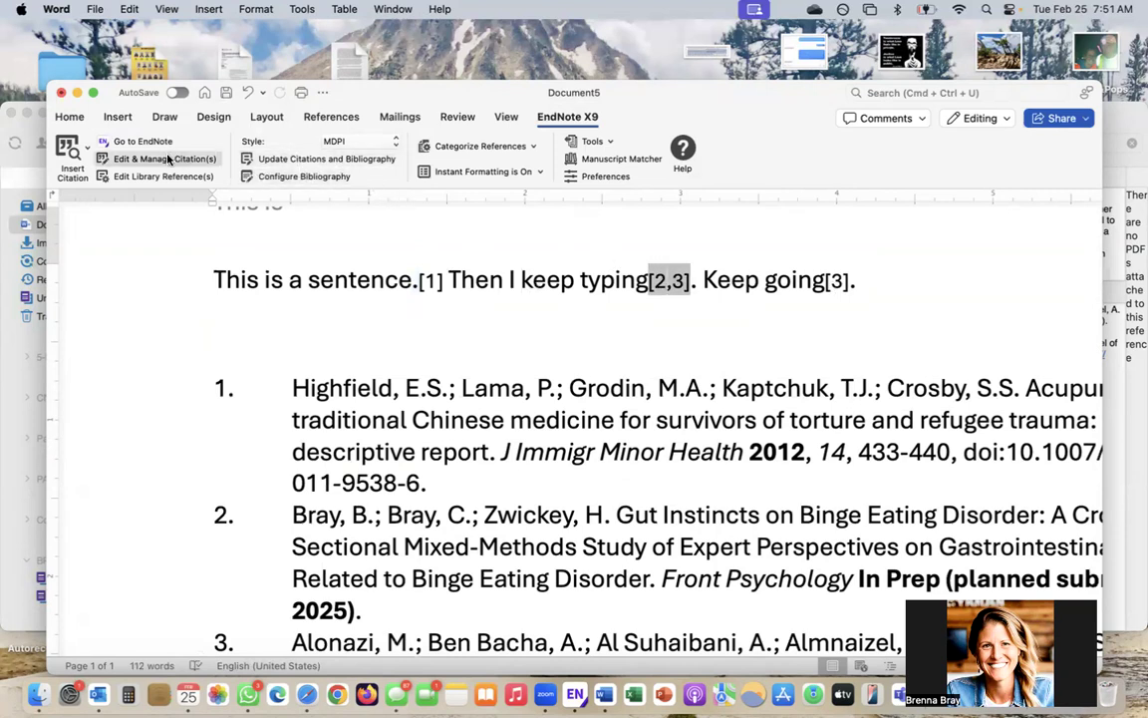
click(870, 289)
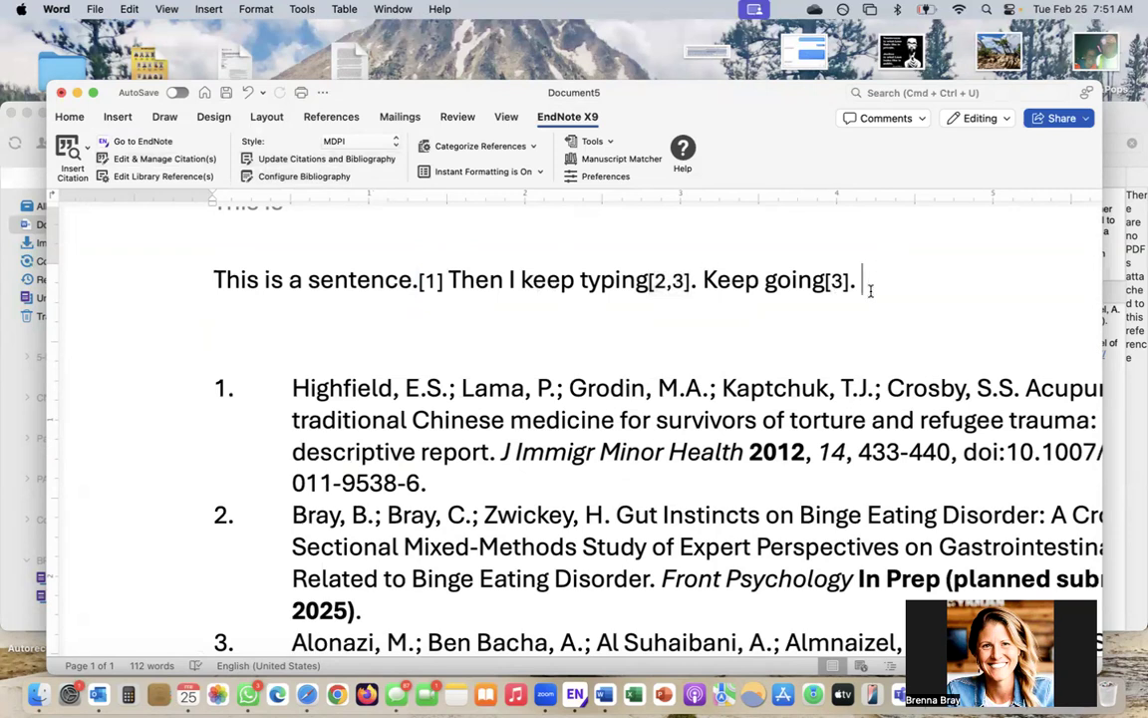
text(For example,)
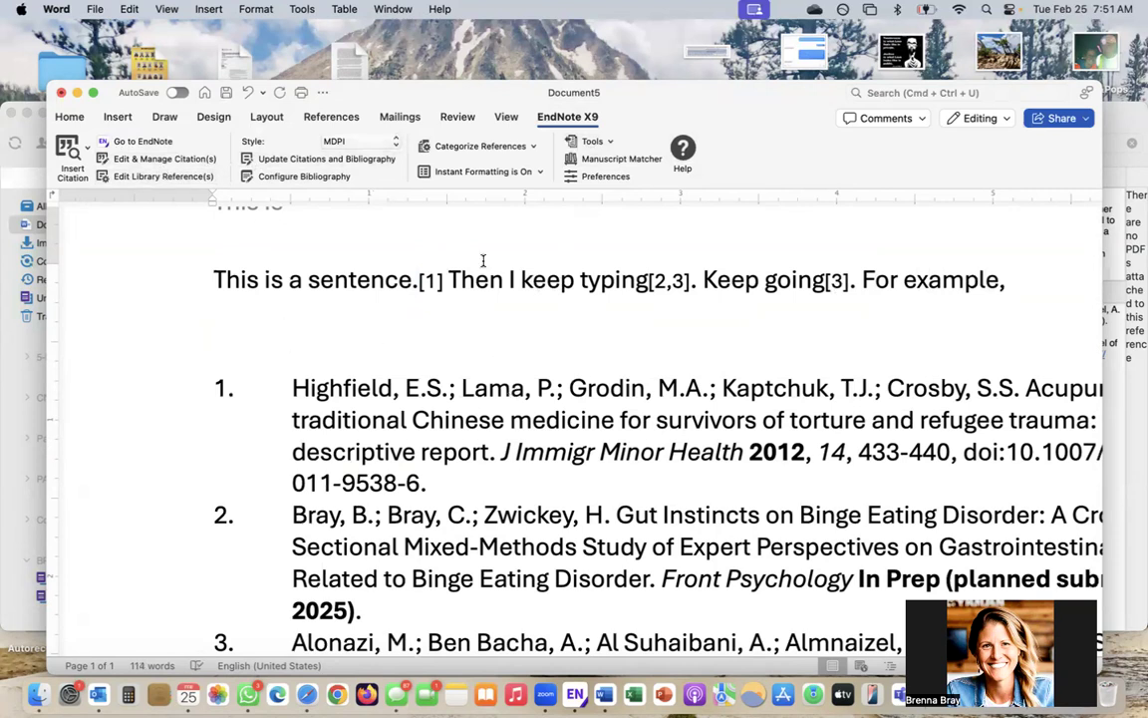
Step: Copy the citation after "going" and paste it at the end of the paragraph after "For example,"
click(843, 282)
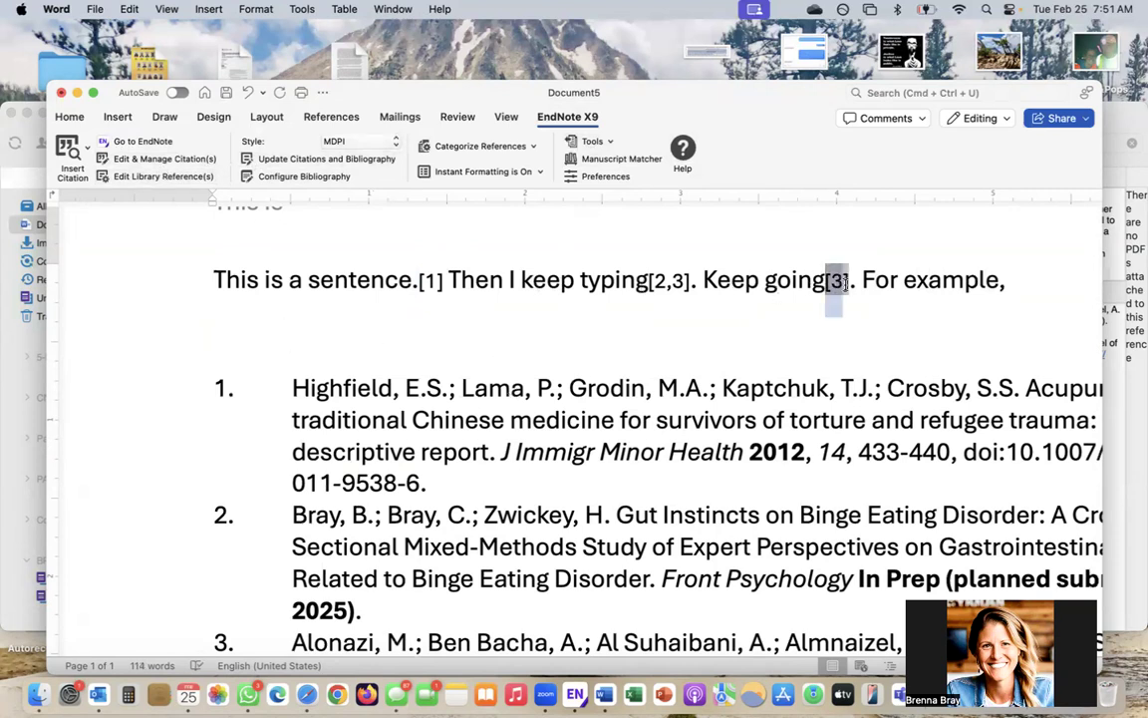
click(1041, 273)
text([3])
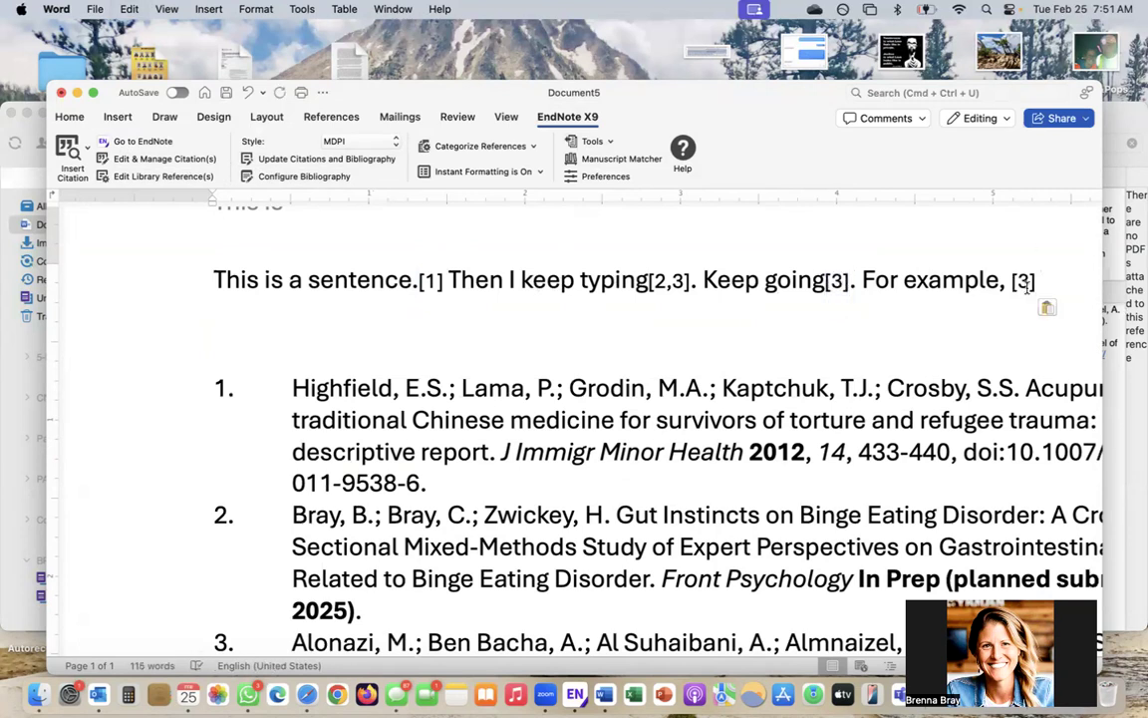
Step: Set the format of the pasted citation after "For example," to "Display as: Author (Year)"
click(159, 158)
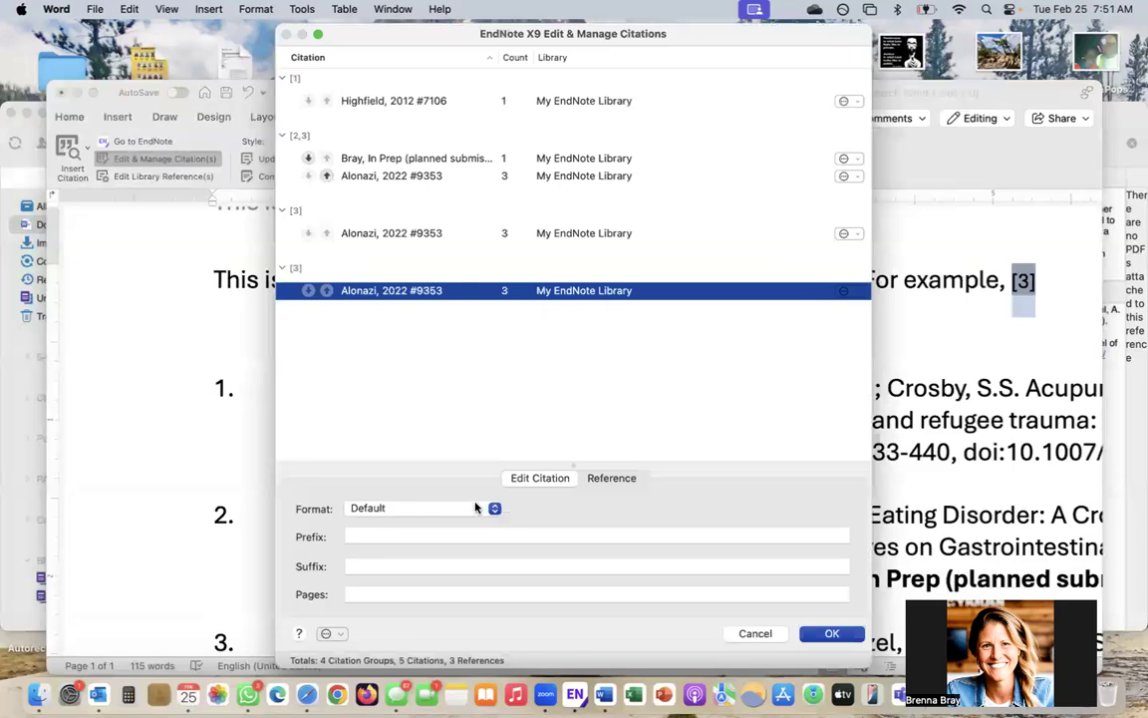
click(405, 509)
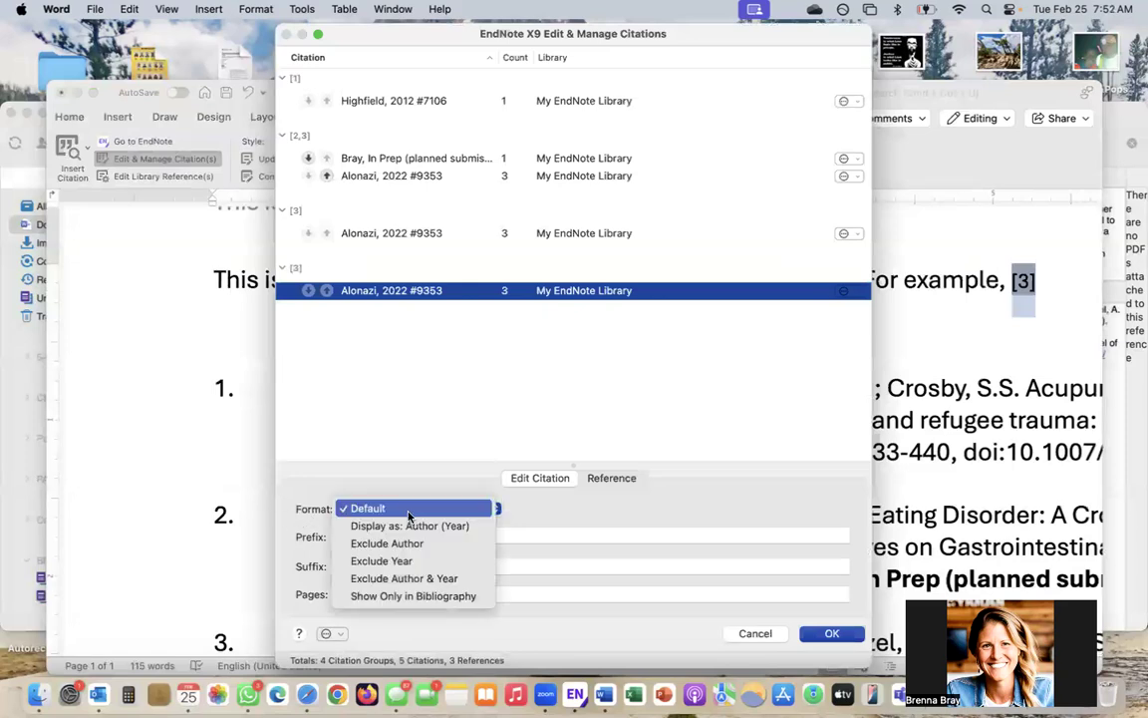
click(458, 525)
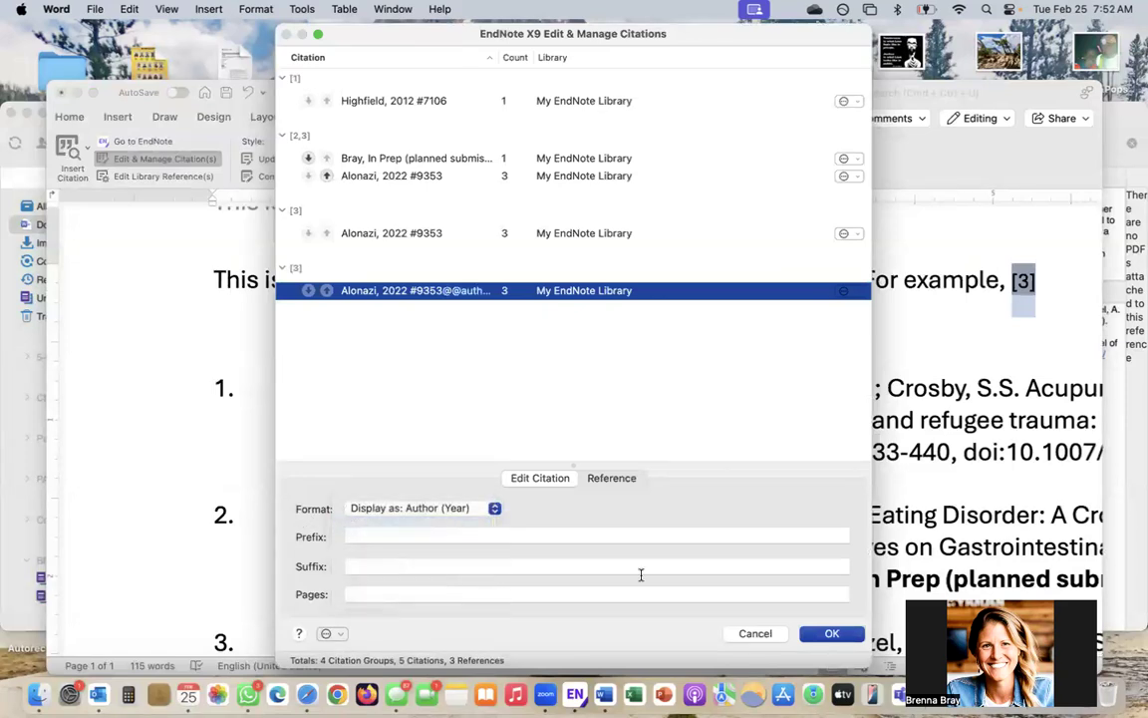
click(830, 633)
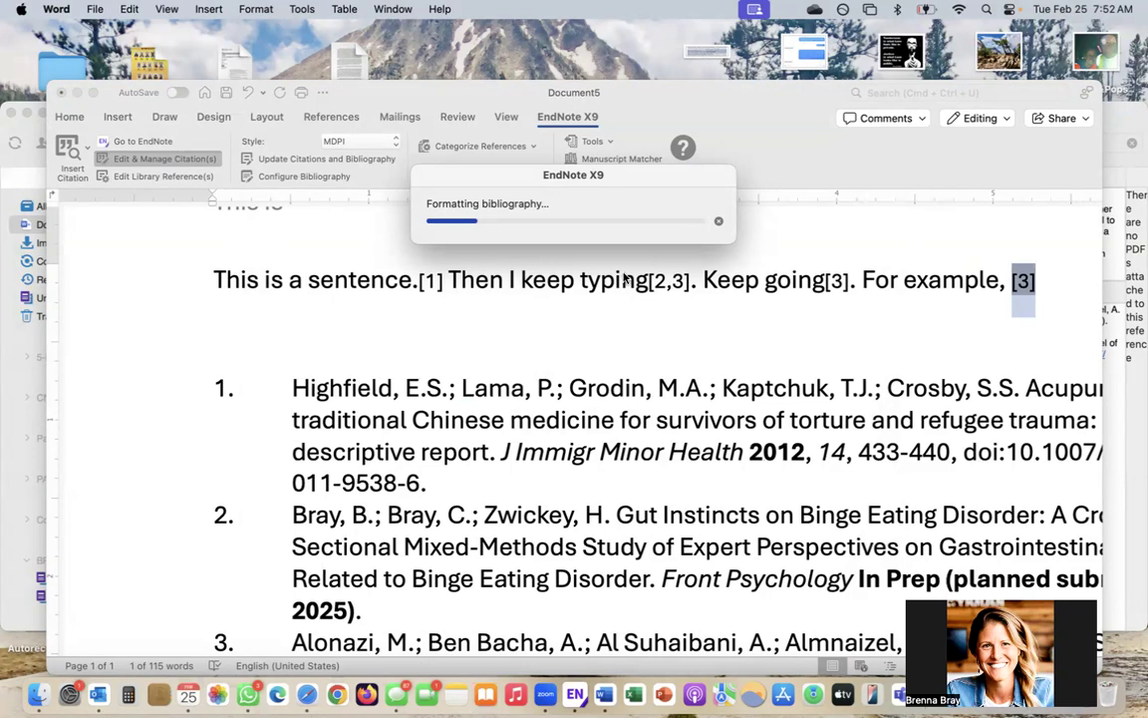
drag(670, 195, 709, 304)
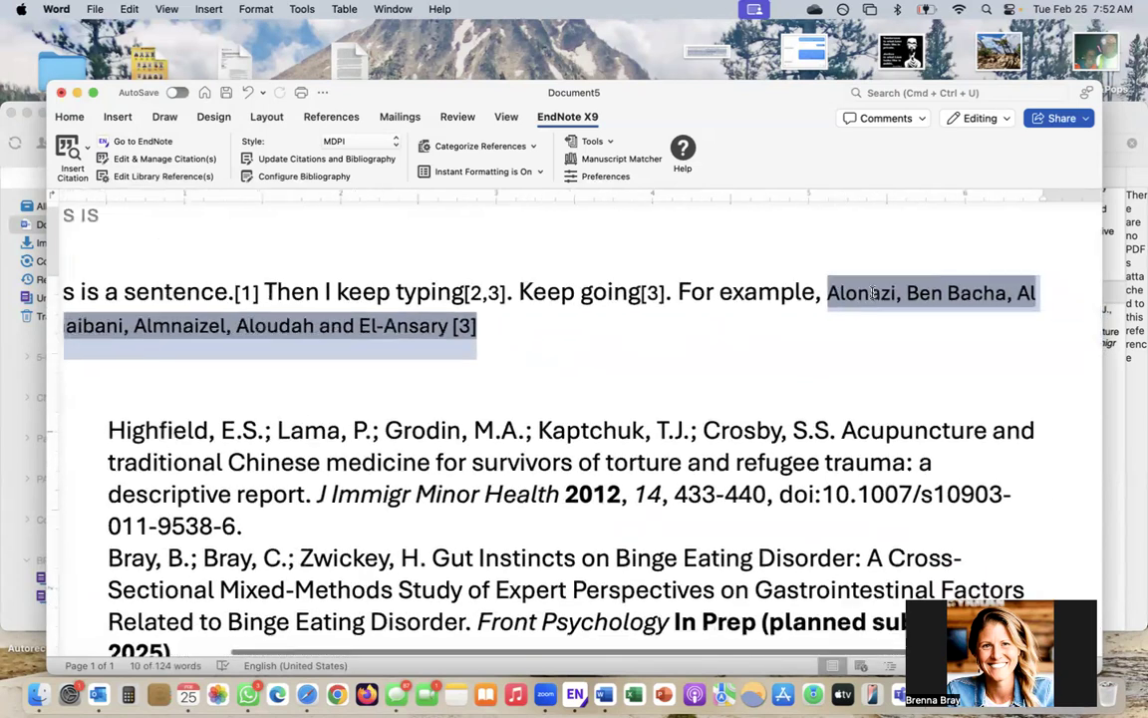
Step: Before the last citation, write the first author's surname followed by "et al (2022) stated blah."
click(823, 290)
text(Alonazi et al ()
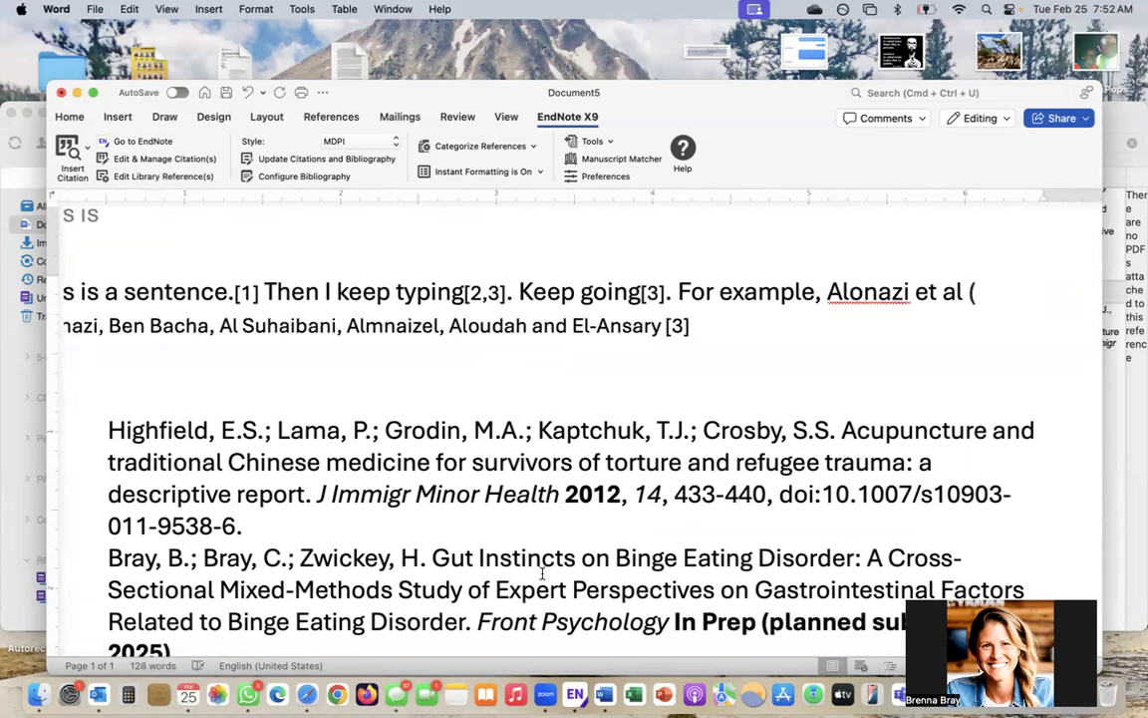
scroll(489, 573, down, 5)
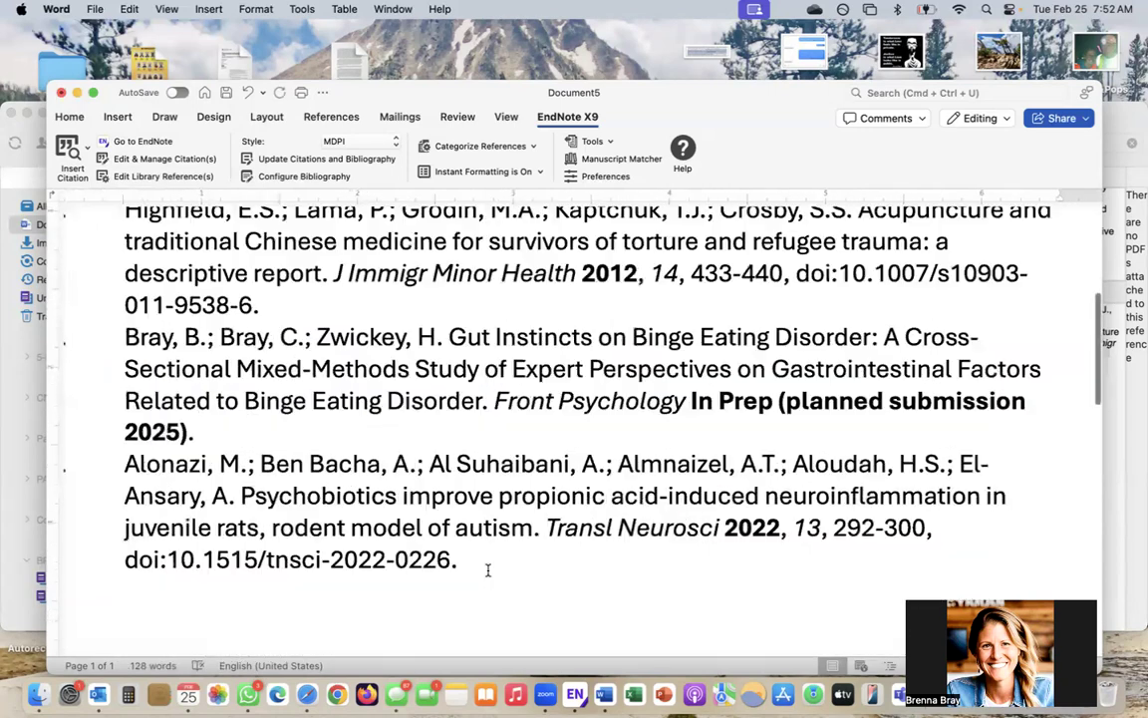
scroll(488, 570, up, 5)
text(2022) )
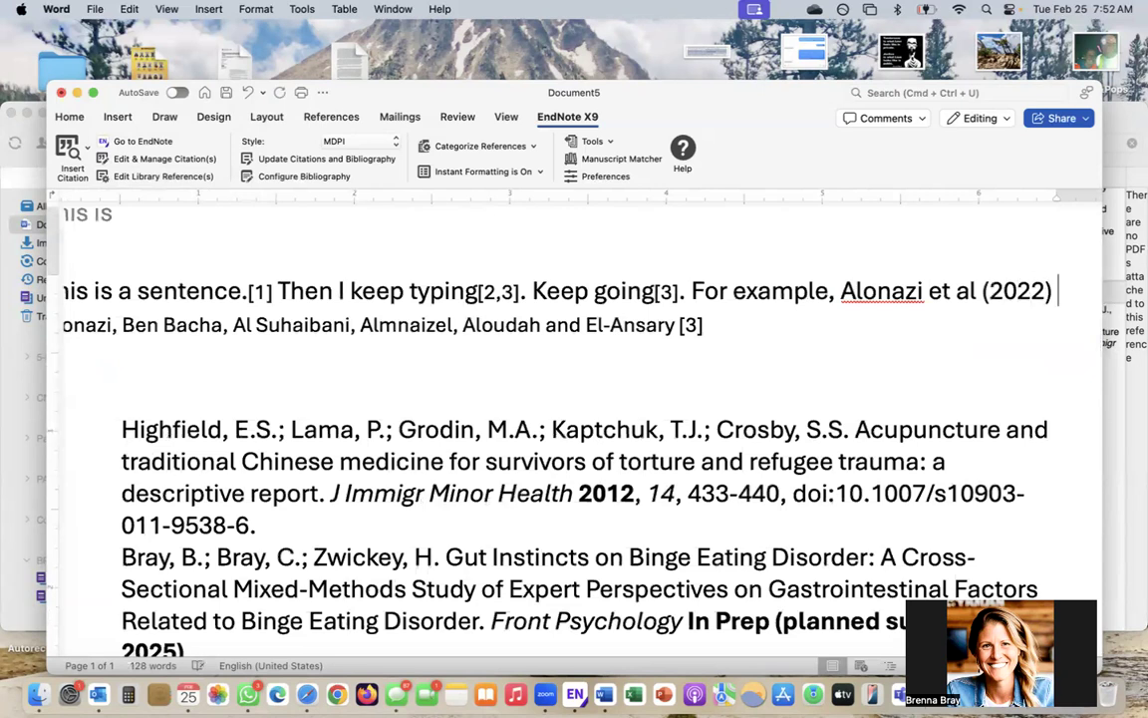
text(stated blah. Al)
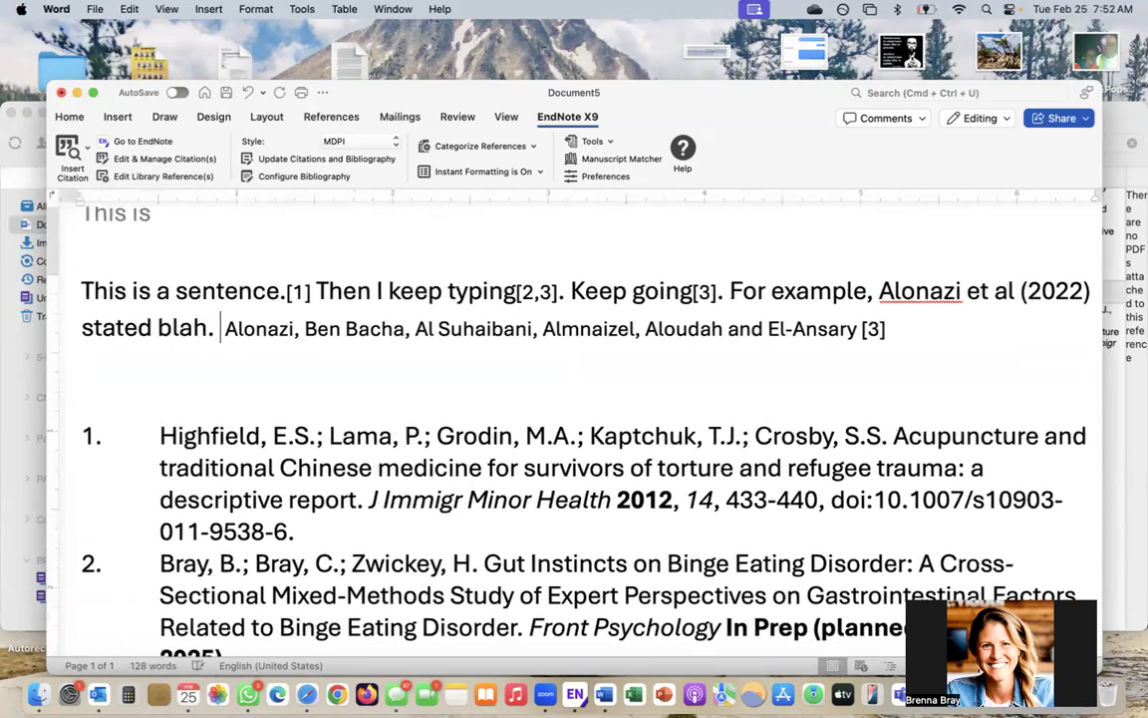
Step: Change the format of the citation after "stated blah." to "Show Only in Bibliography"
click(564, 334)
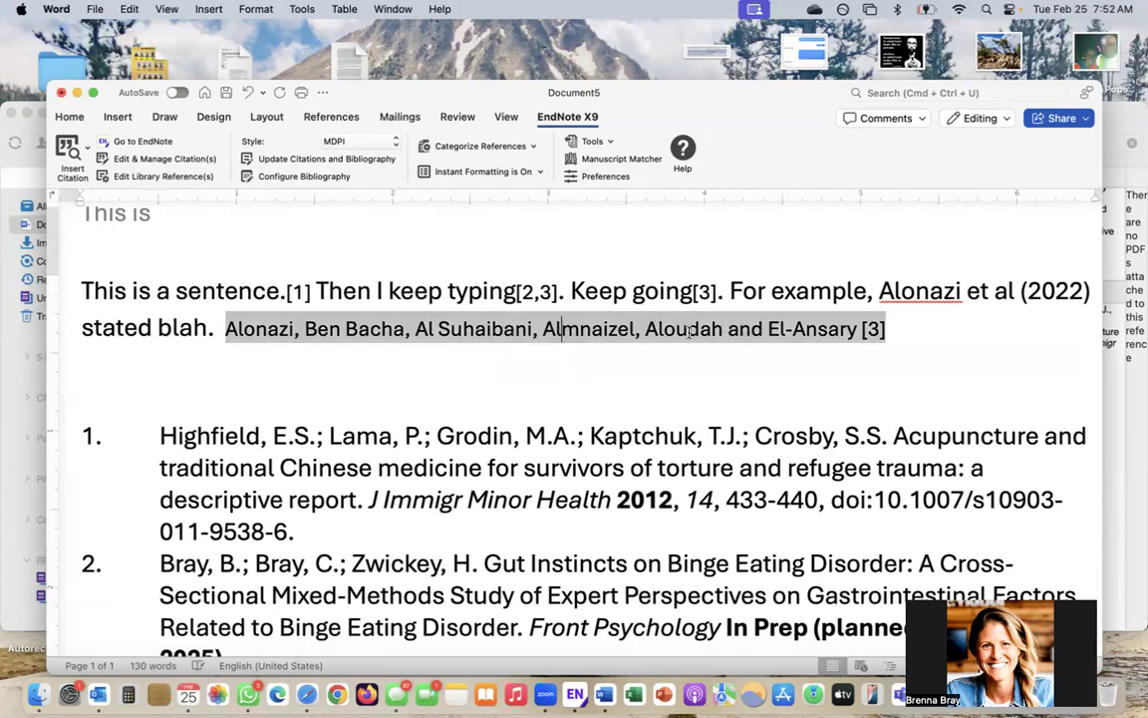
drag(887, 324, 219, 324)
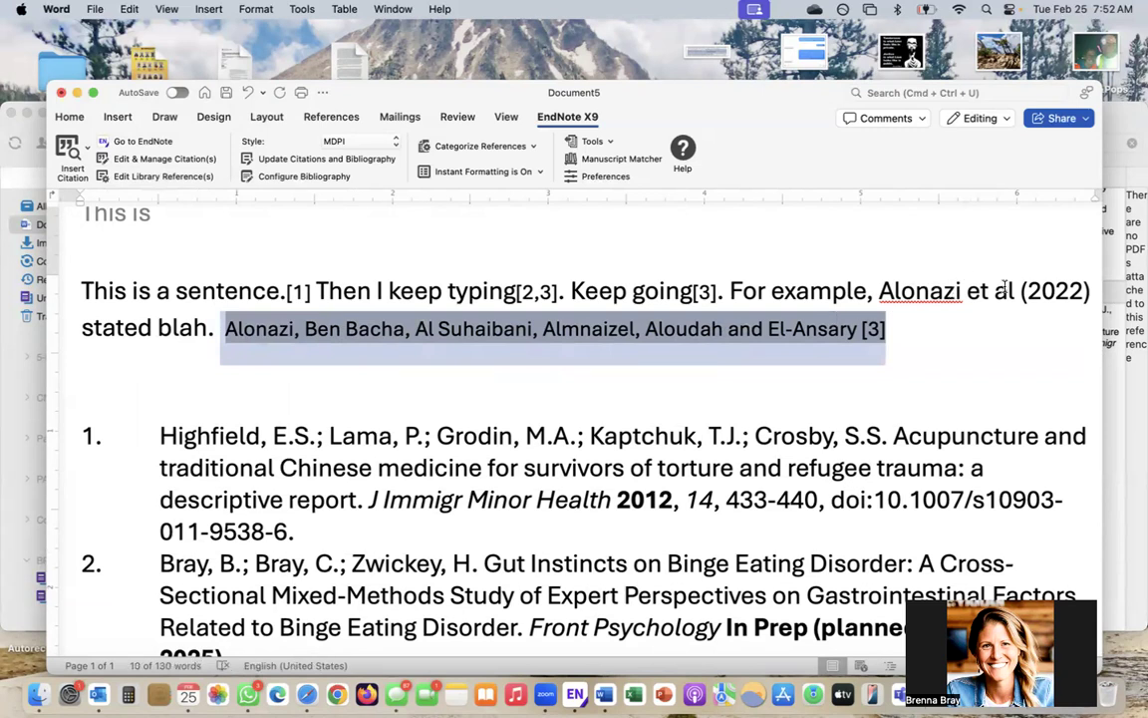
click(125, 158)
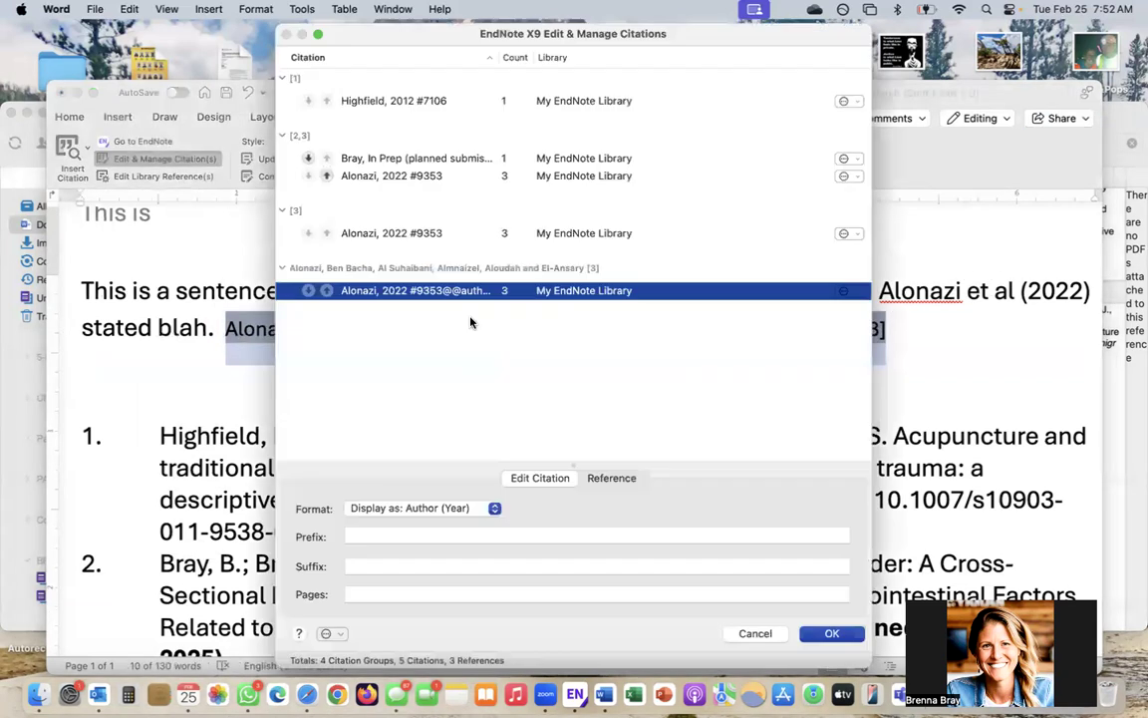
click(414, 508)
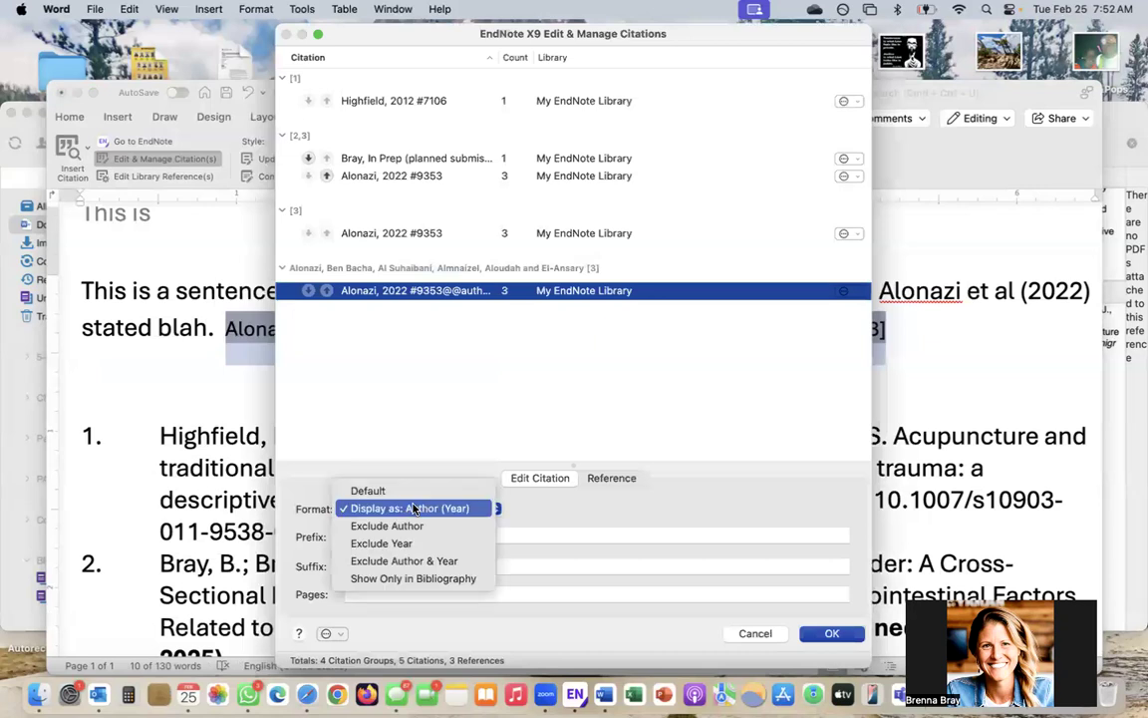
click(414, 578)
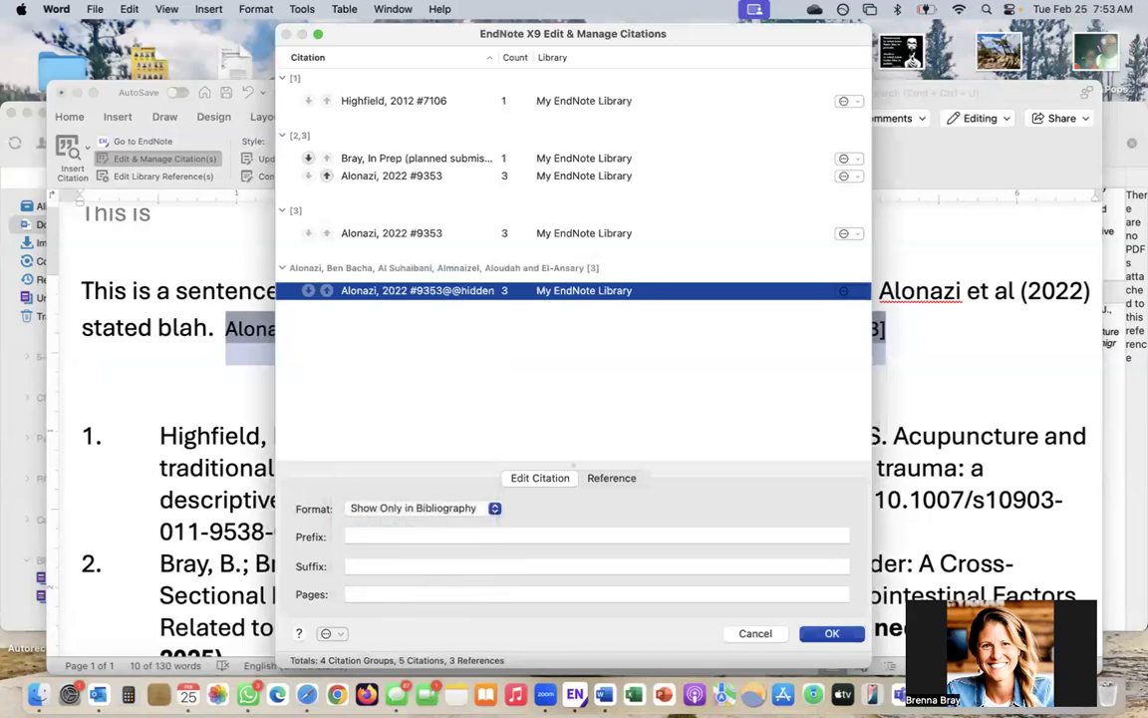
click(827, 633)
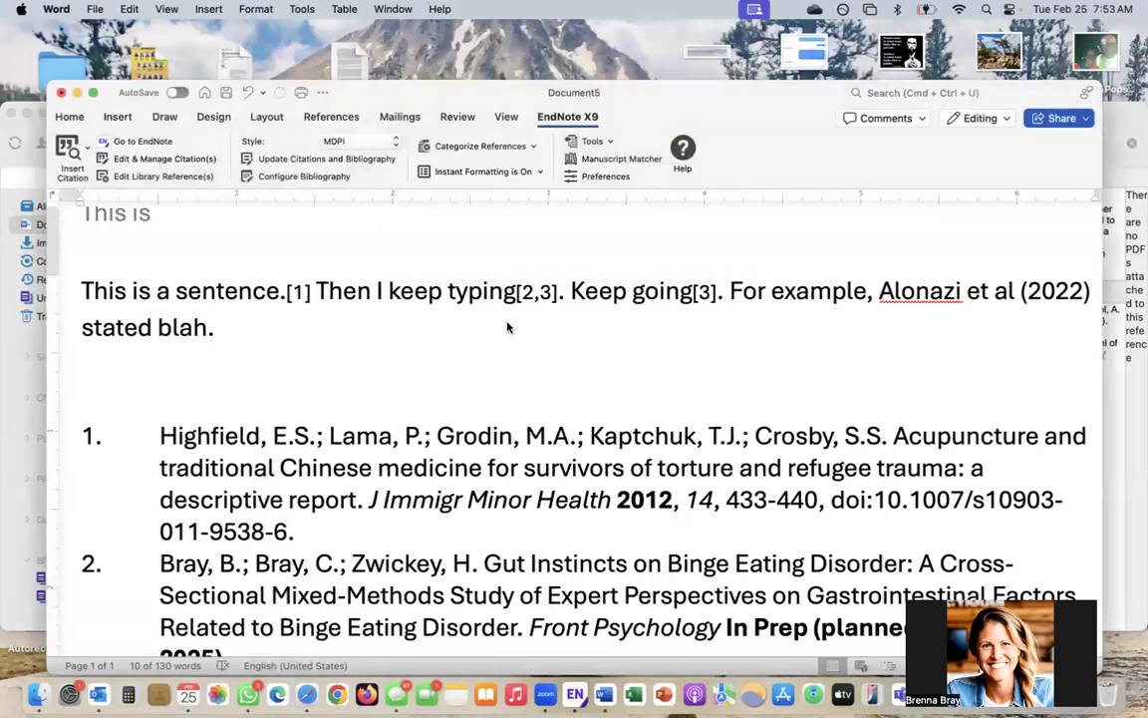
Step: Add "Sentence 6." after "stated blah." in the same paragraph, removing the empty line above the bibliography
drag(366, 361, 224, 330)
click(223, 339)
key(BackSpace)
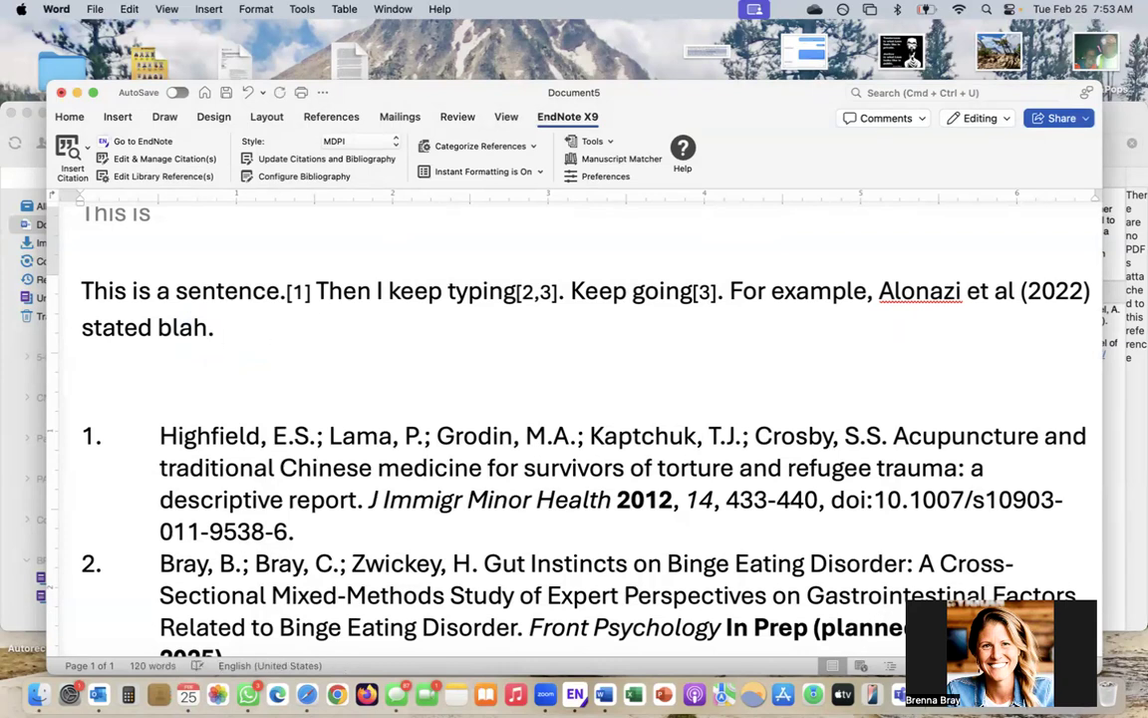
text(Sentence )
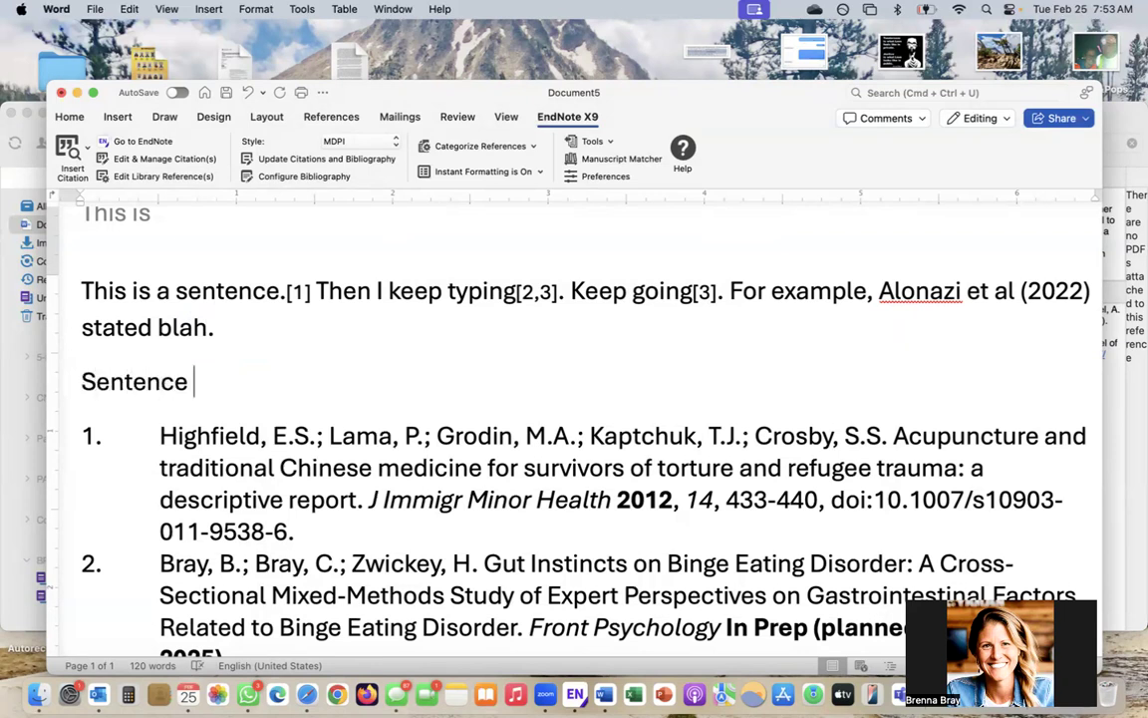
text(6.)
key(Right)
key(Right)
key(Right)
key(Left)
key(BackSpace)
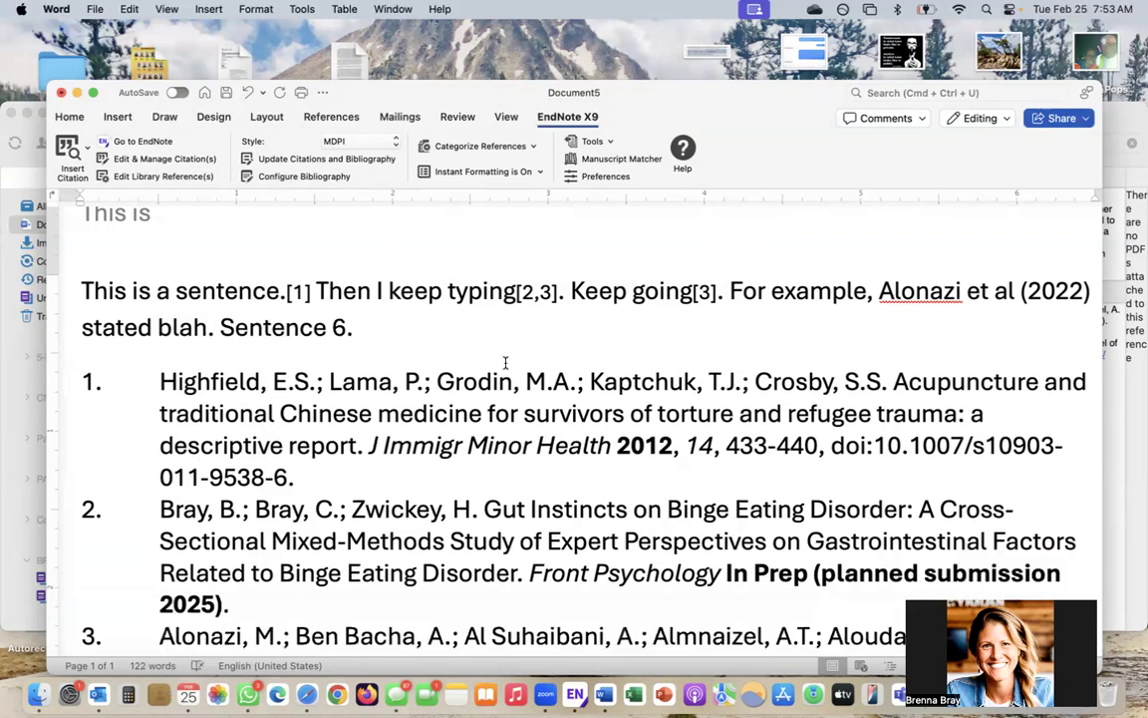
Step: Show the full width of the paragraph and bibliography, and briefly uncover the EndNote library groups behind the document
scroll(506, 362, up, 1)
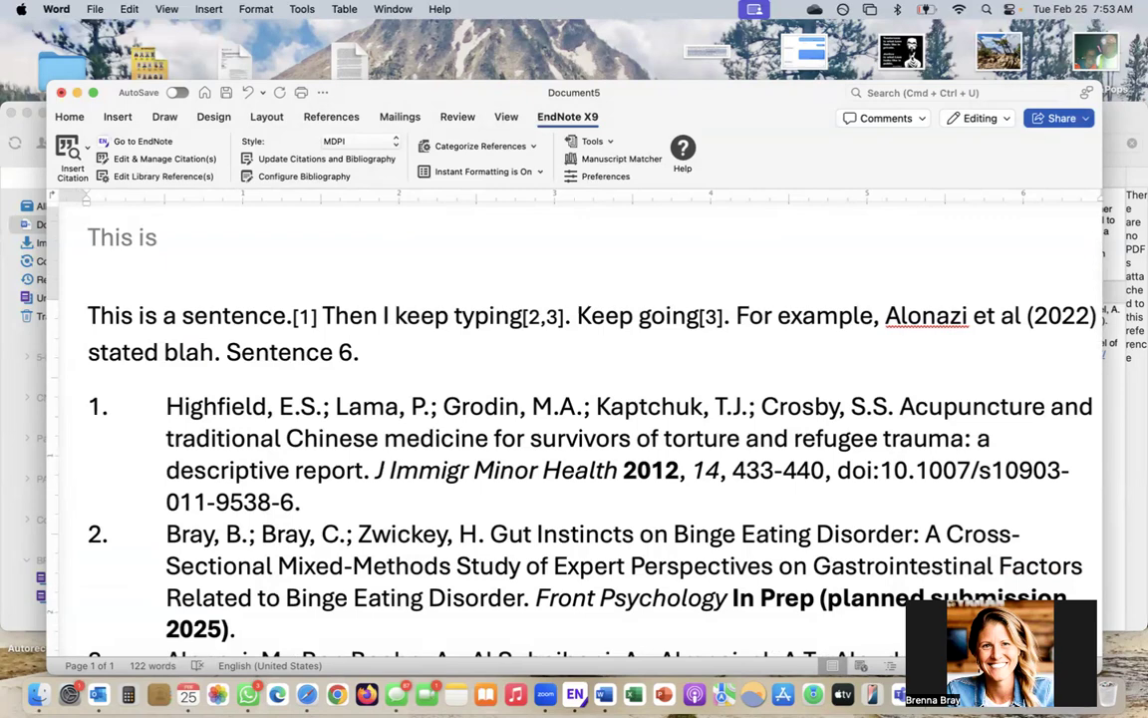
click(942, 671)
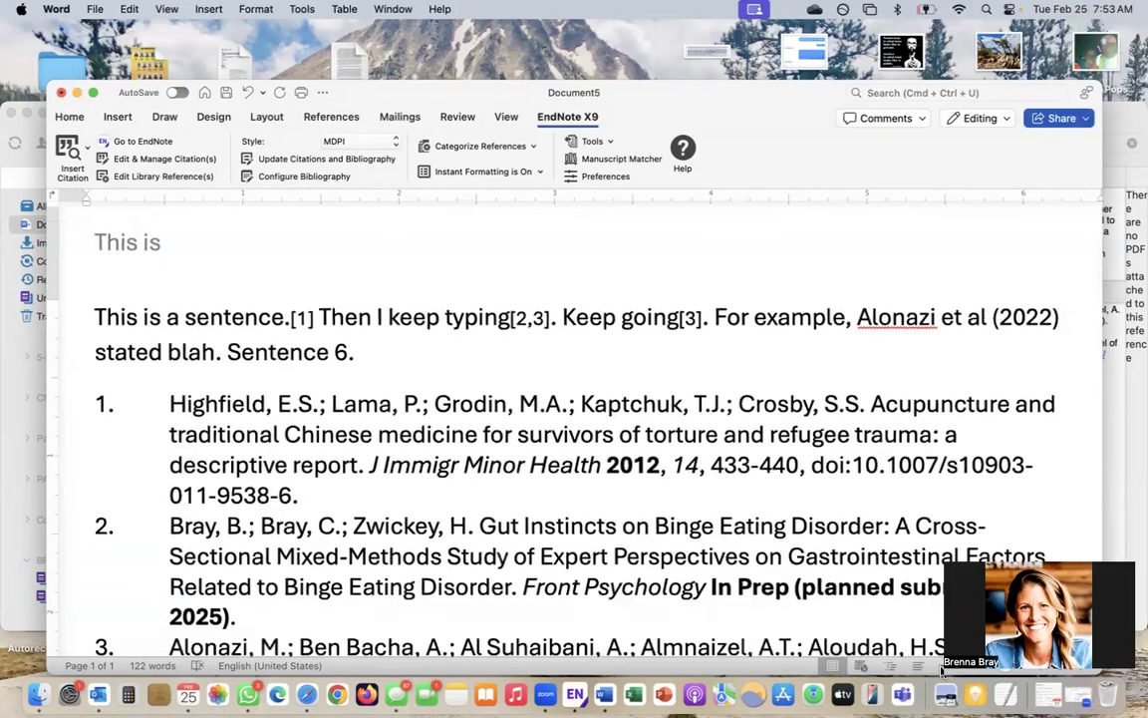
click(942, 671)
click(942, 671)
click(942, 671)
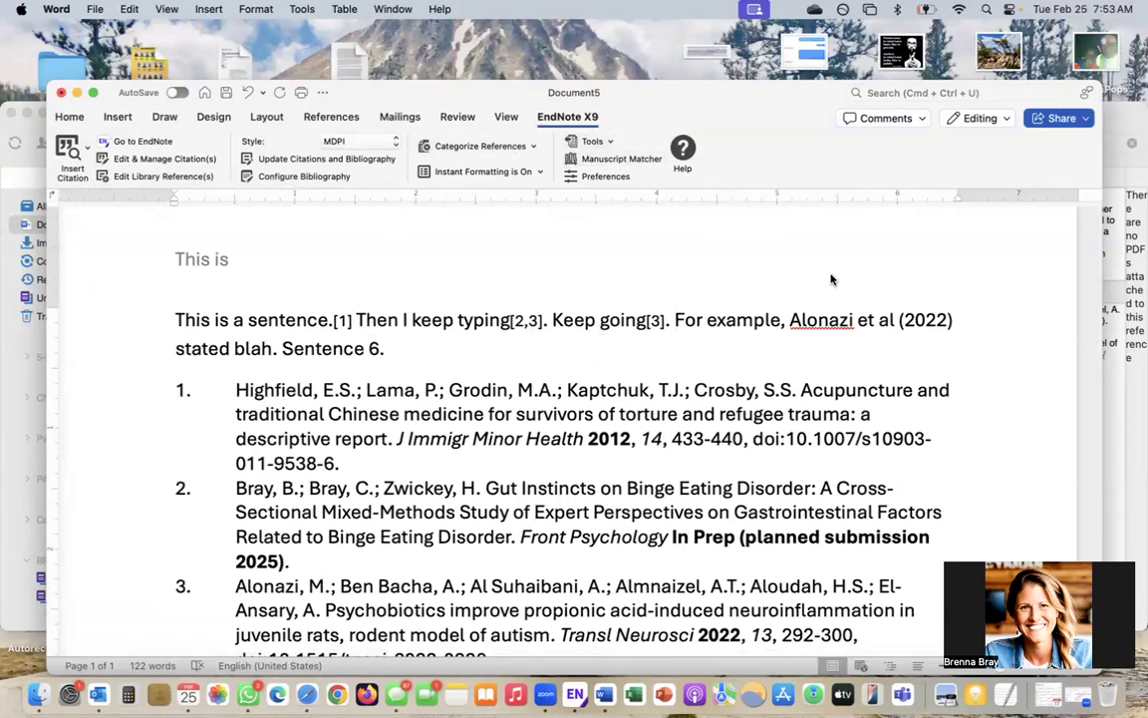
click(655, 320)
drag(44, 121, 213, 121)
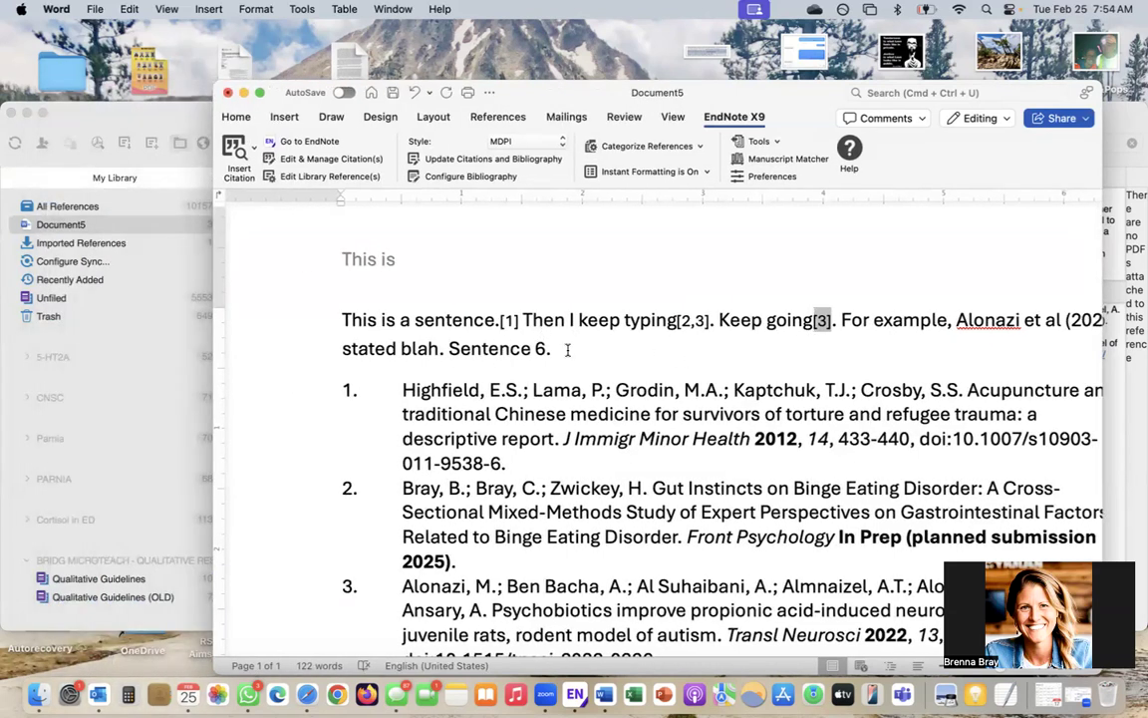
drag(216, 250, 42, 249)
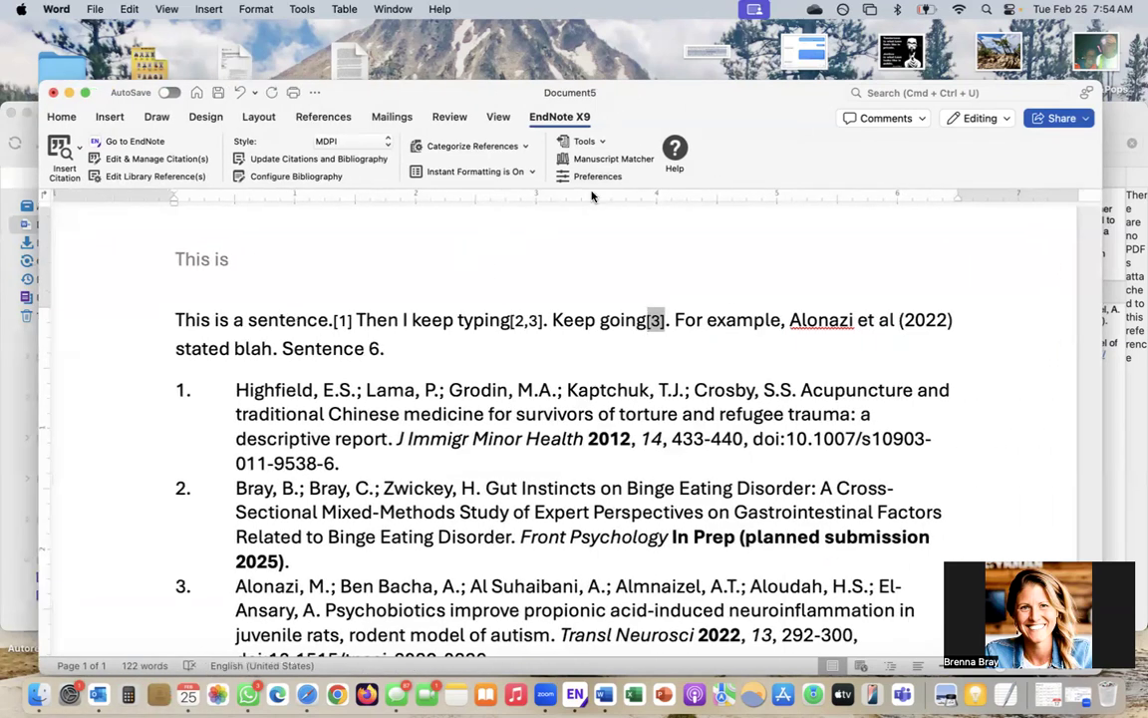
Step: Convert all citations in the document to unformatted citations
click(517, 387)
click(548, 320)
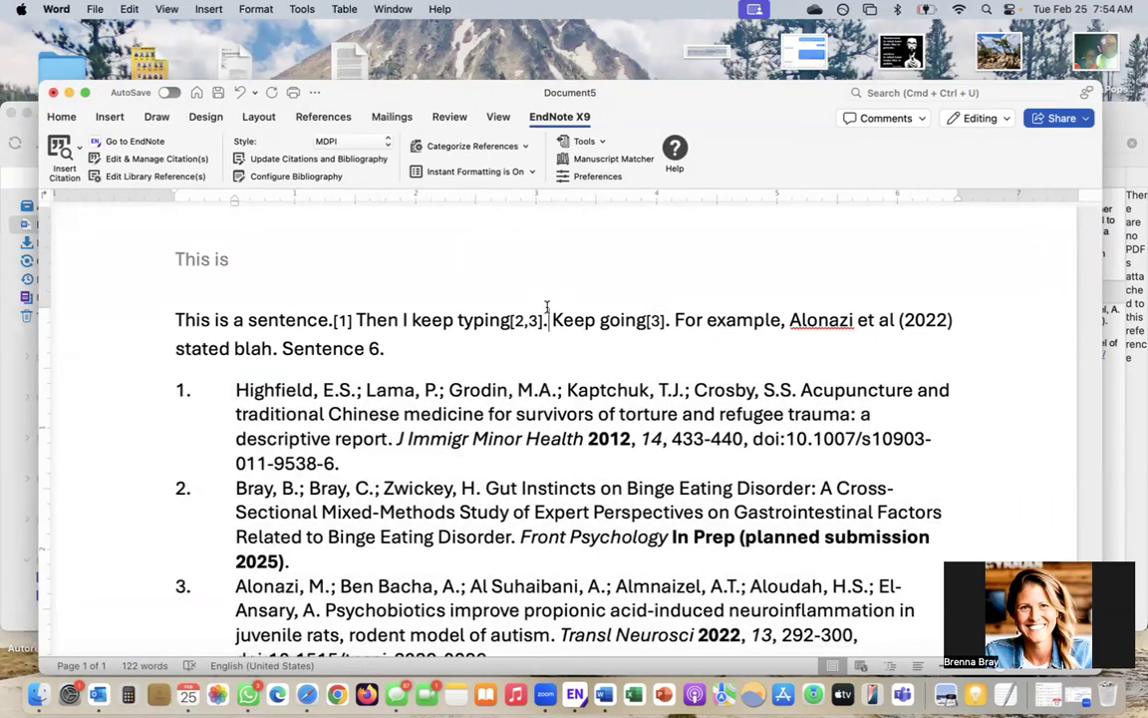
click(601, 142)
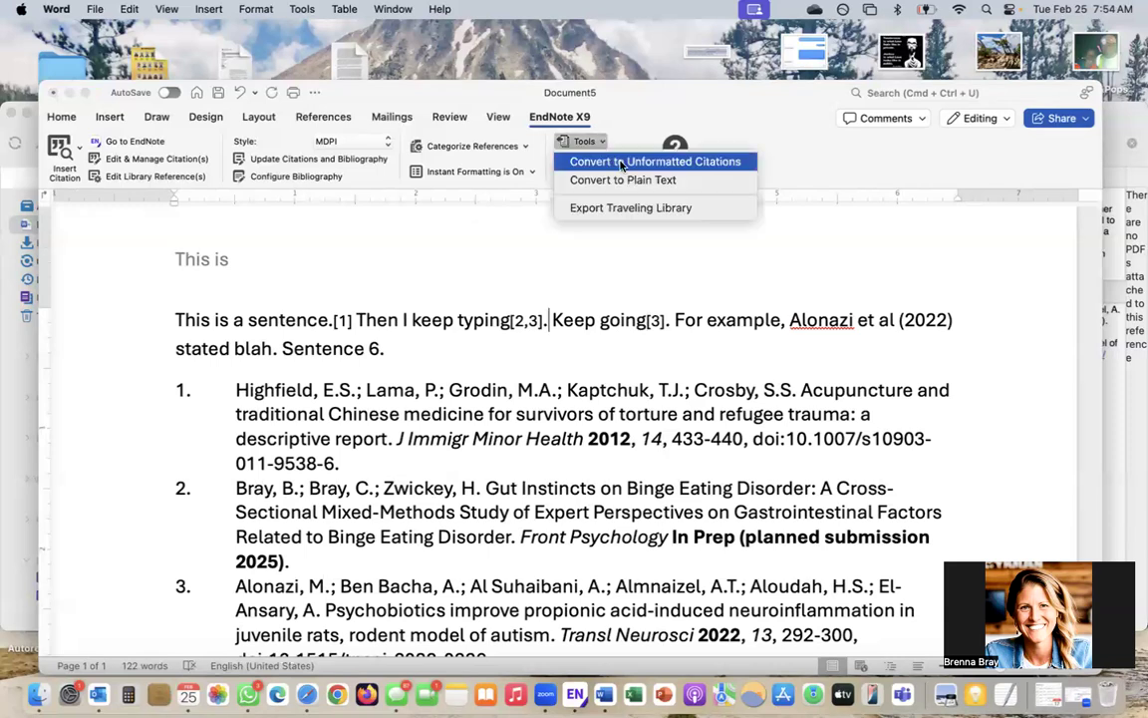
click(620, 162)
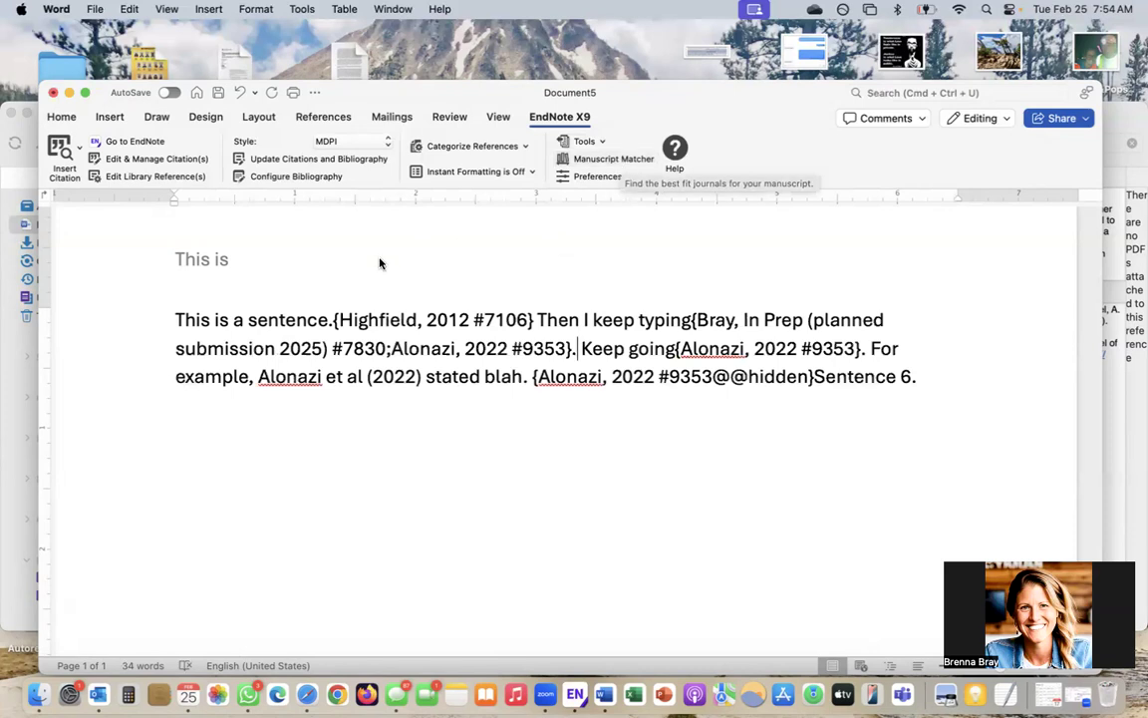
Step: Examine the unformatted citation codes in the paragraph, especially the 2012 reference after "This is a sentence."
drag(333, 320, 917, 377)
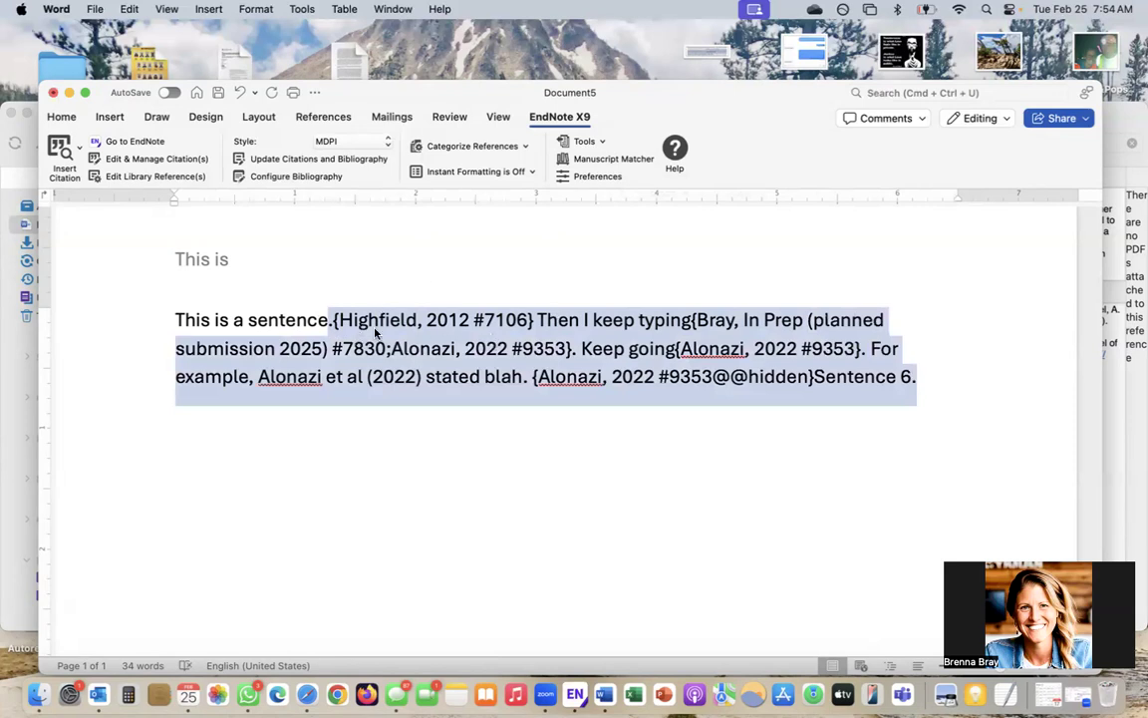
click(447, 326)
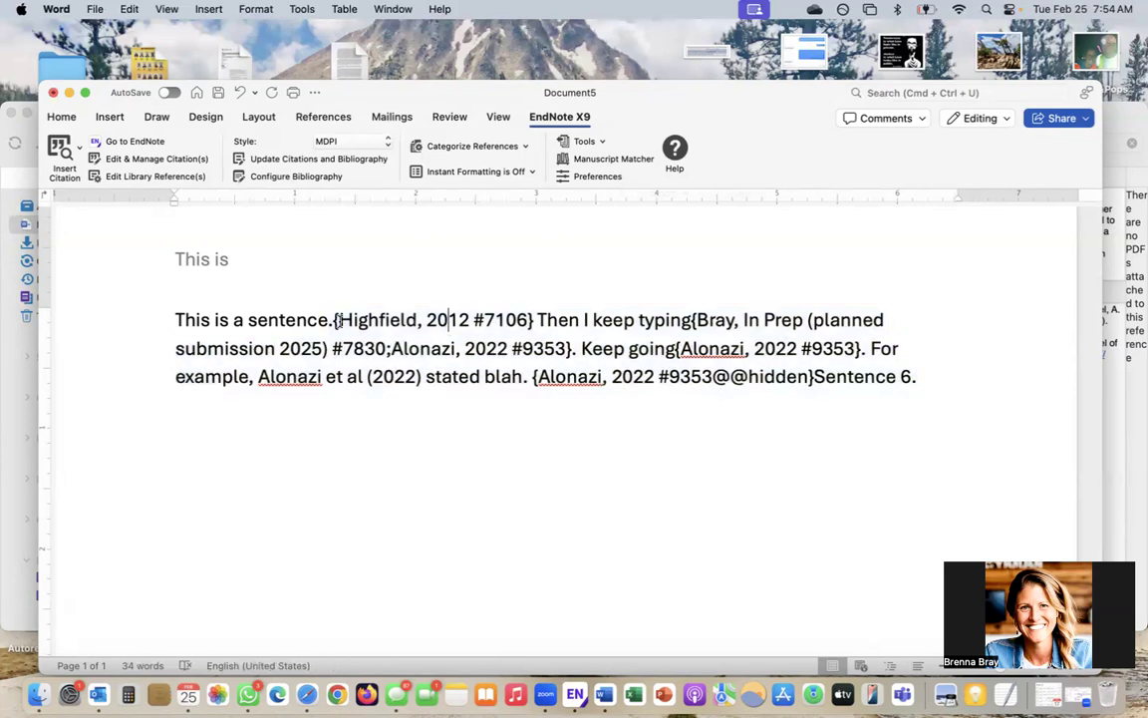
drag(338, 321, 516, 328)
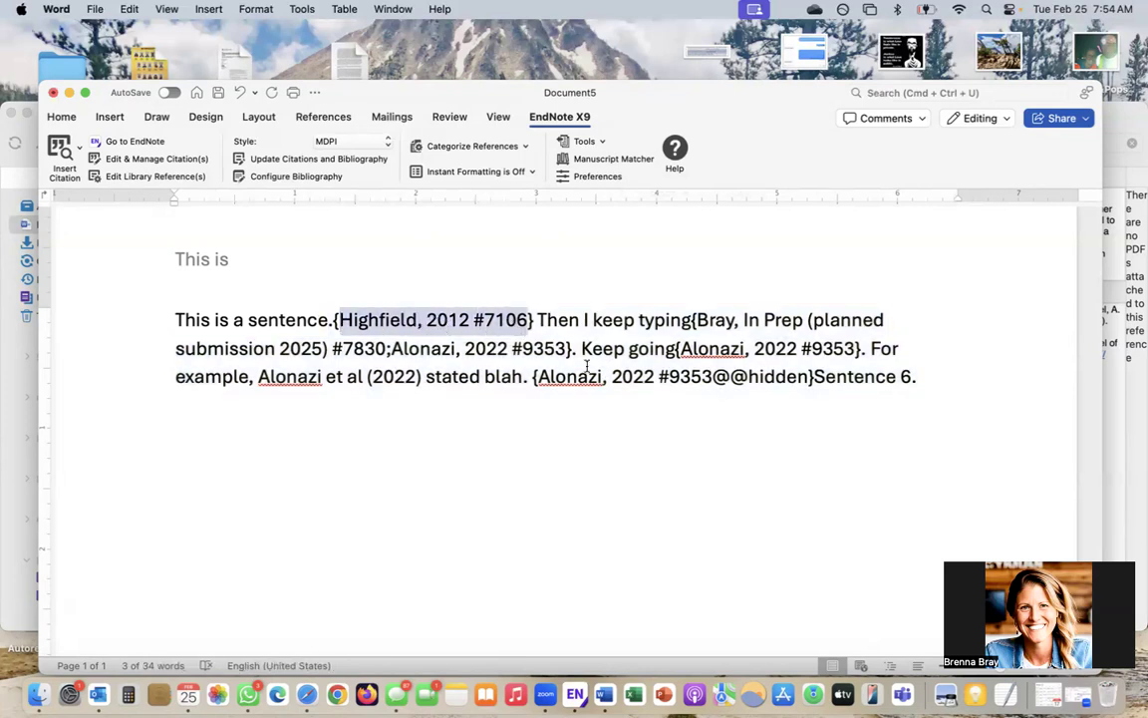
click(477, 327)
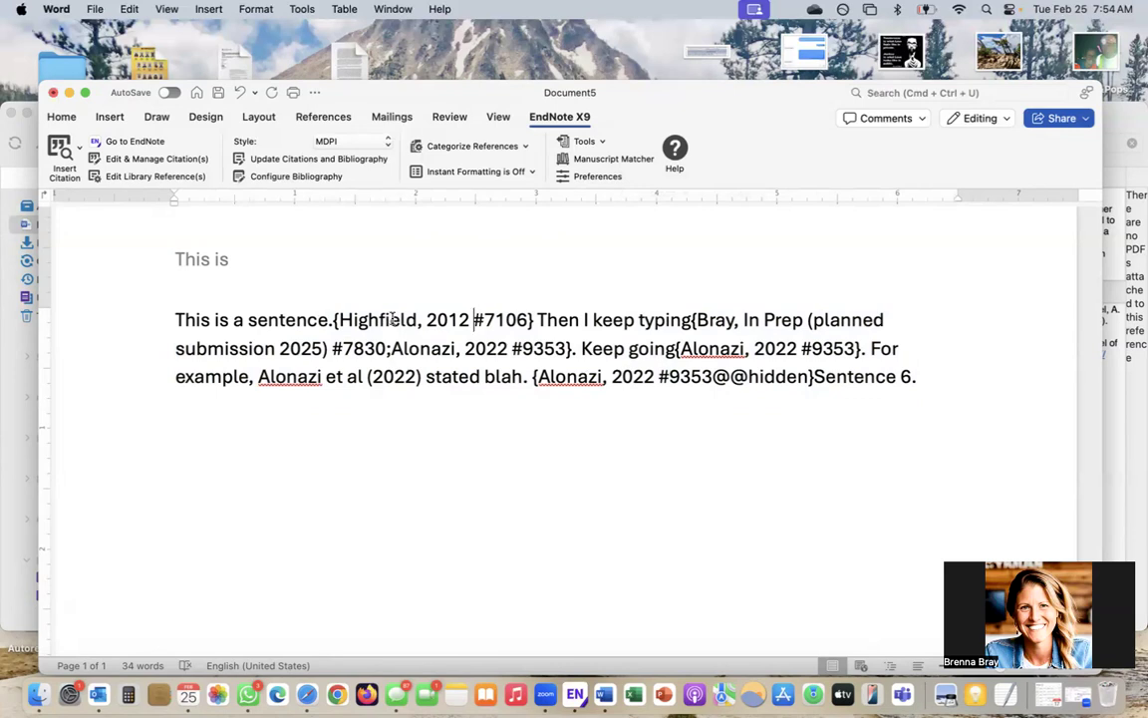
scroll(443, 494, down, 10)
scroll(444, 526, up, 10)
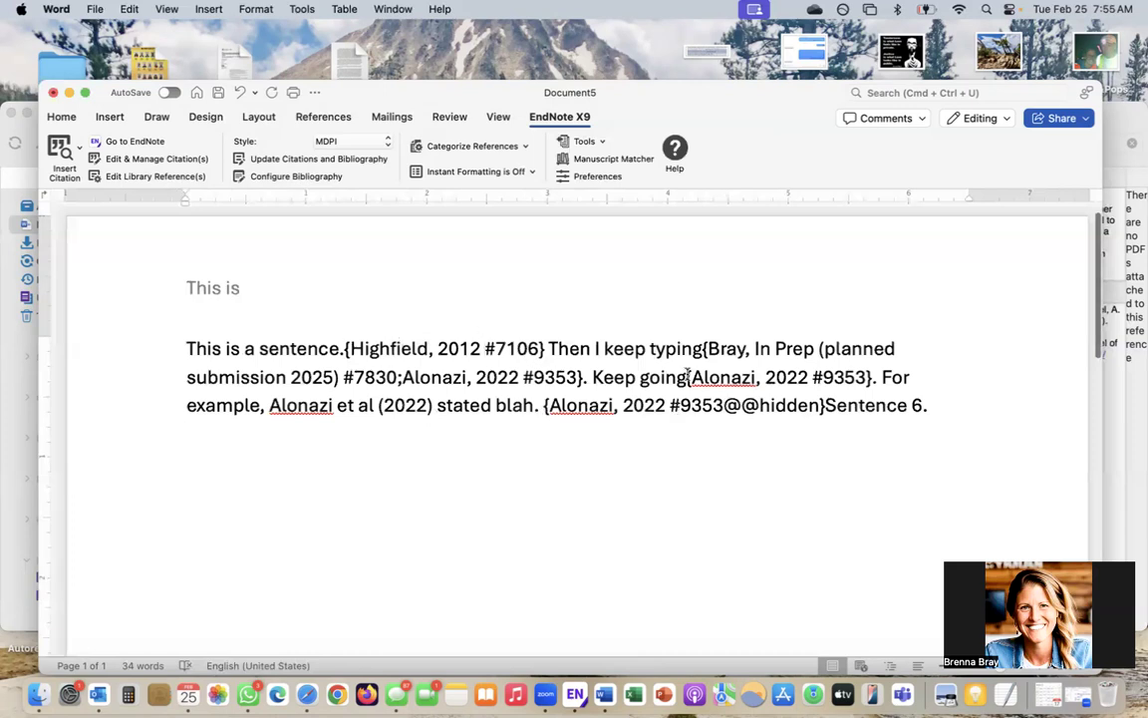
Step: Copy the 2022 #9353 reference code into the first citation's braces after #7106, separated by a semicolon without a space
drag(548, 407, 732, 416)
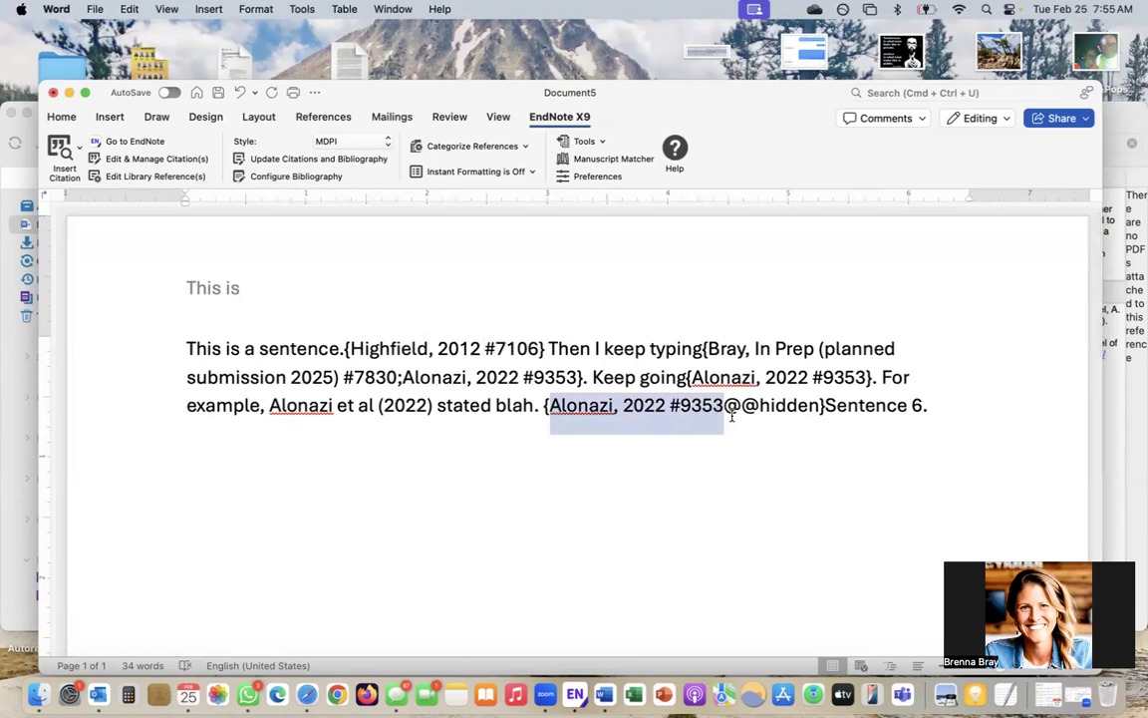
drag(691, 378, 850, 389)
key(super+c)
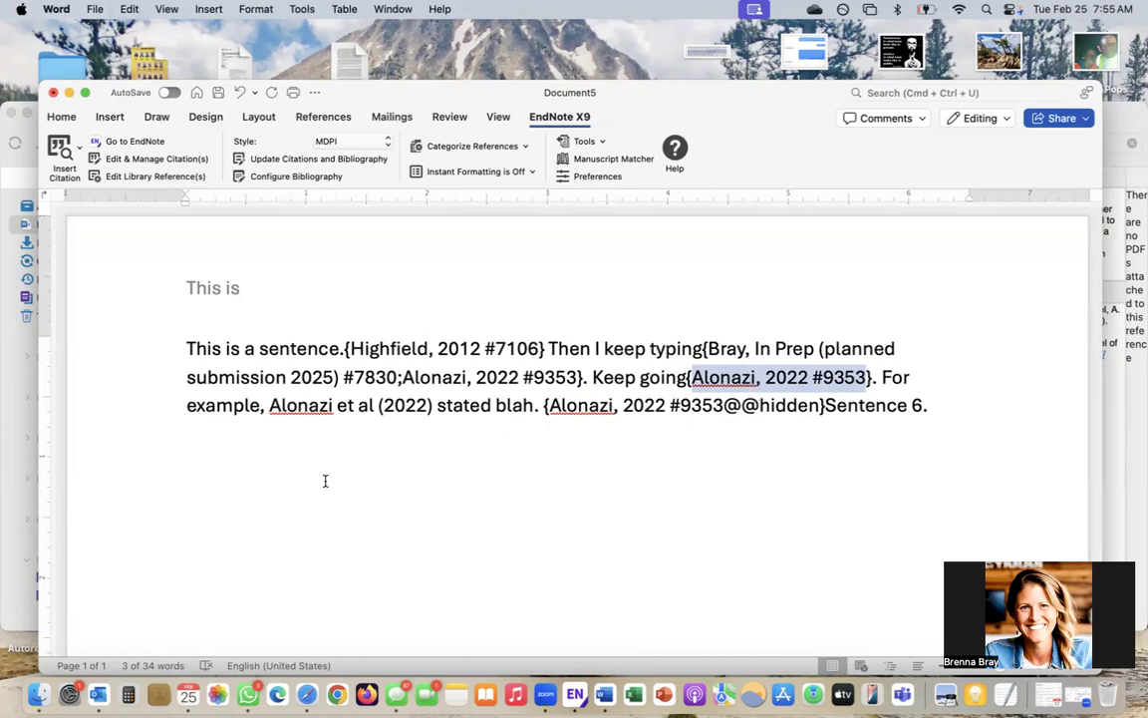
click(540, 349)
text(;)
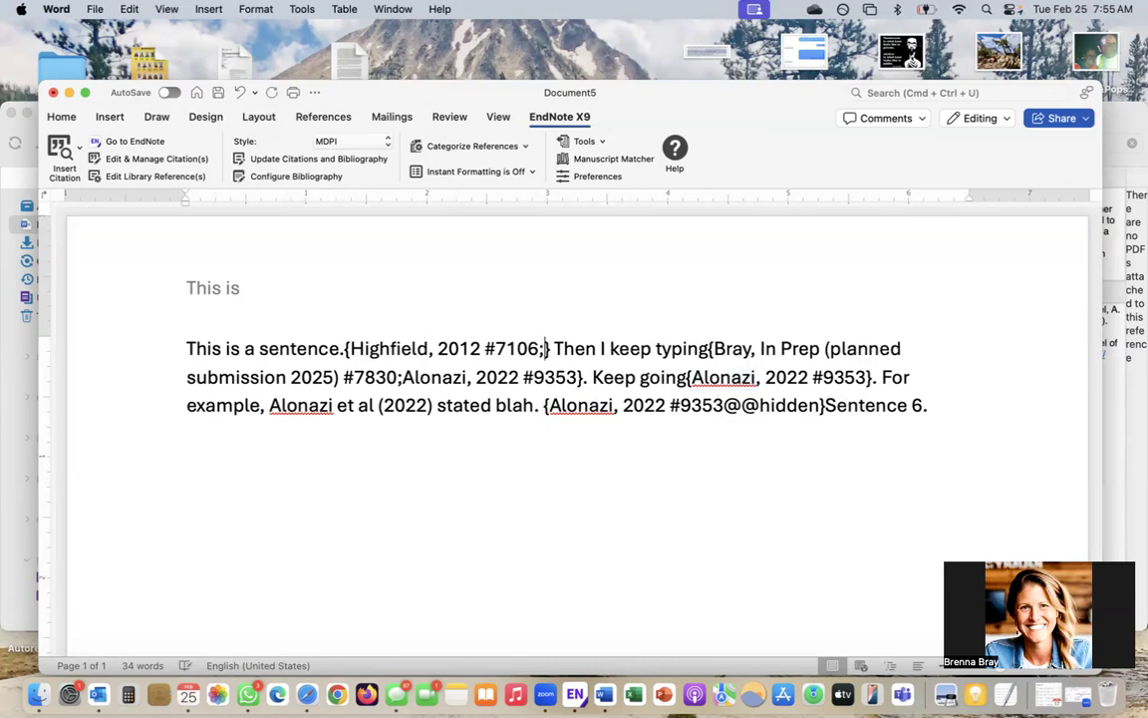
key(super+v)
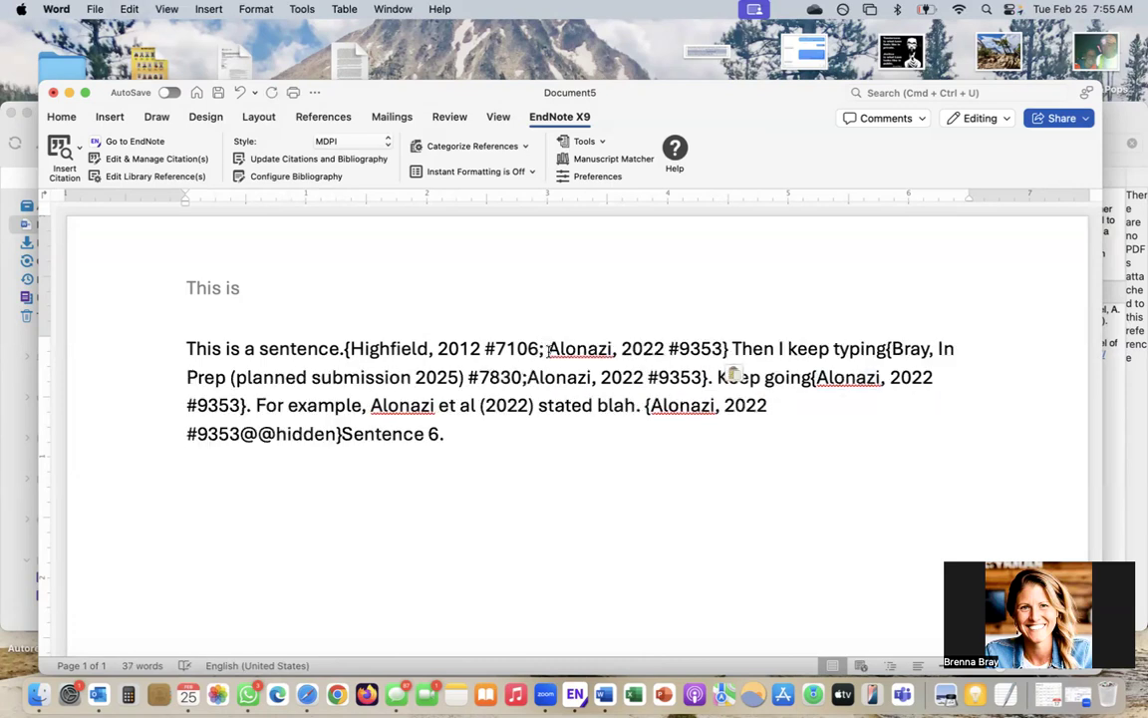
key(BackSpace)
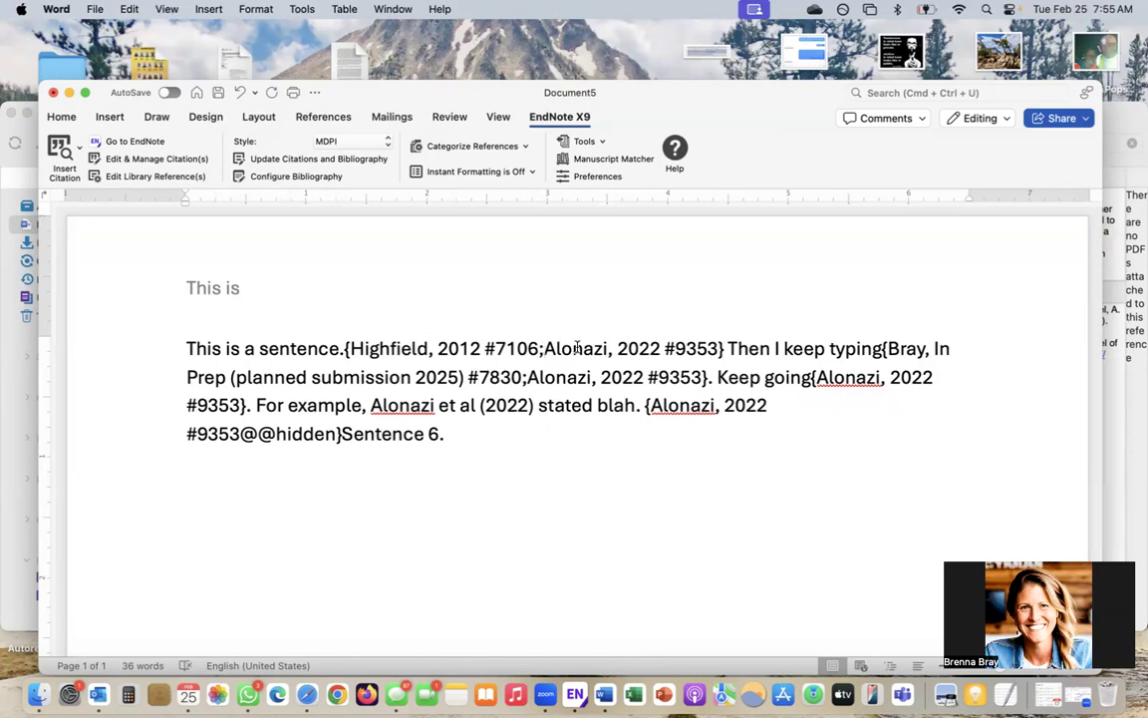
drag(719, 349, 348, 349)
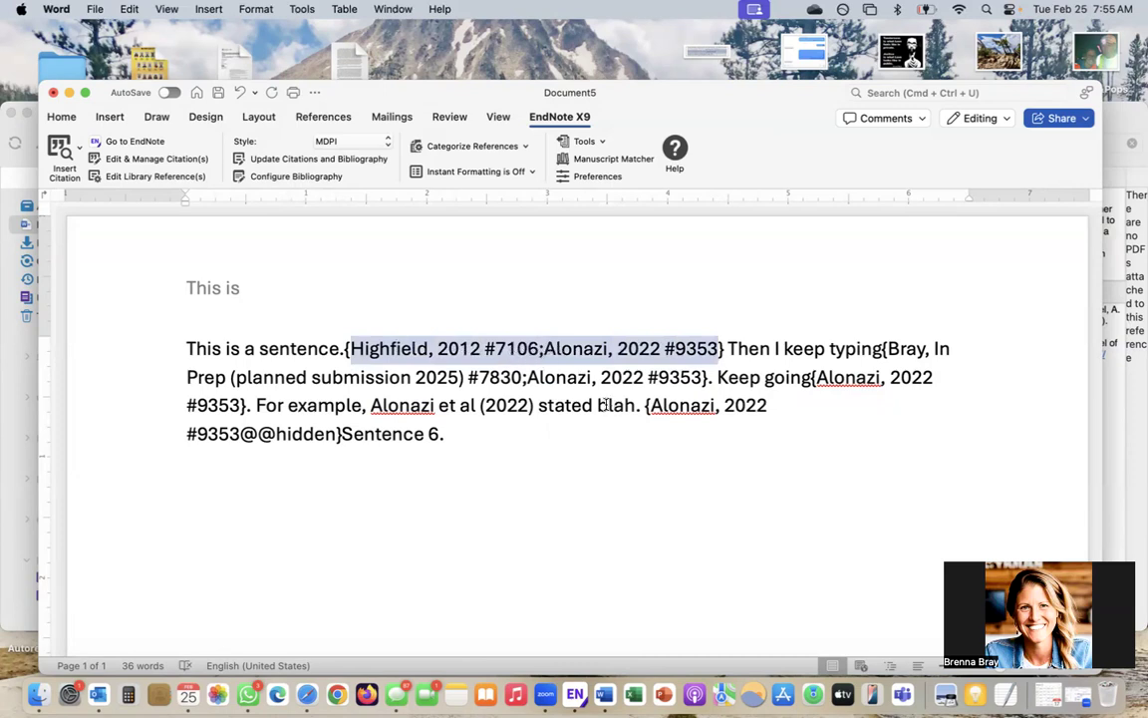
click(470, 434)
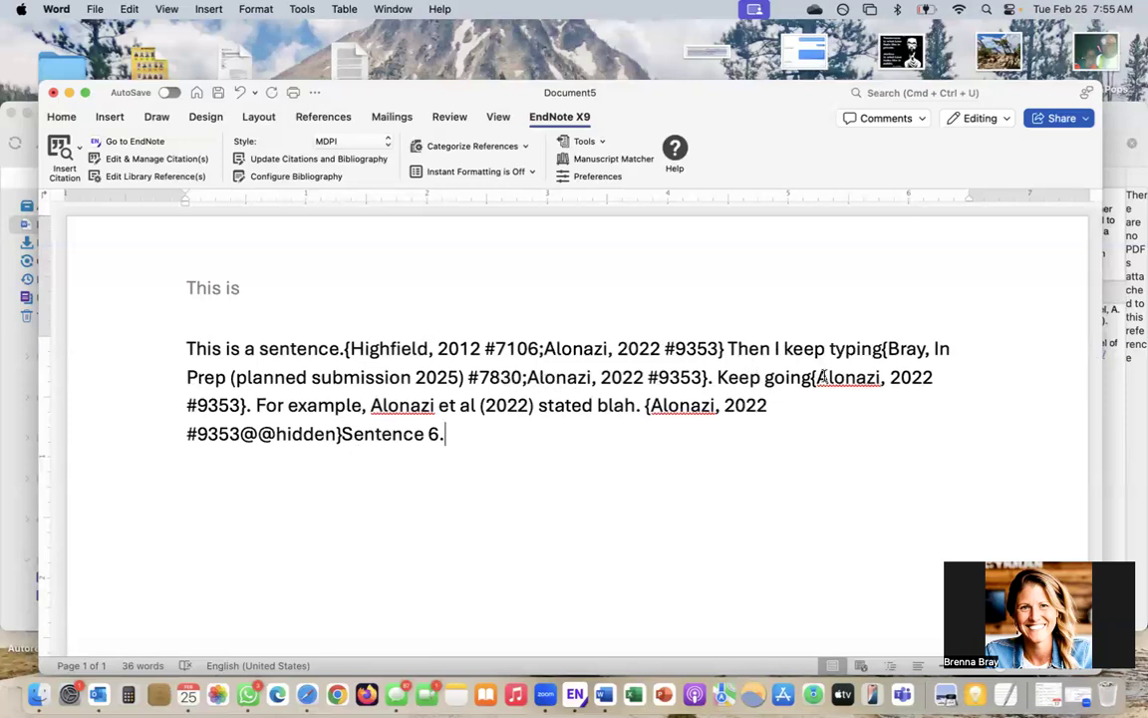
Step: Copy the In Prep #7830 reference code to the end of the first citation's braces, separated by a semicolon without a space
drag(890, 348, 512, 385)
key(super+c)
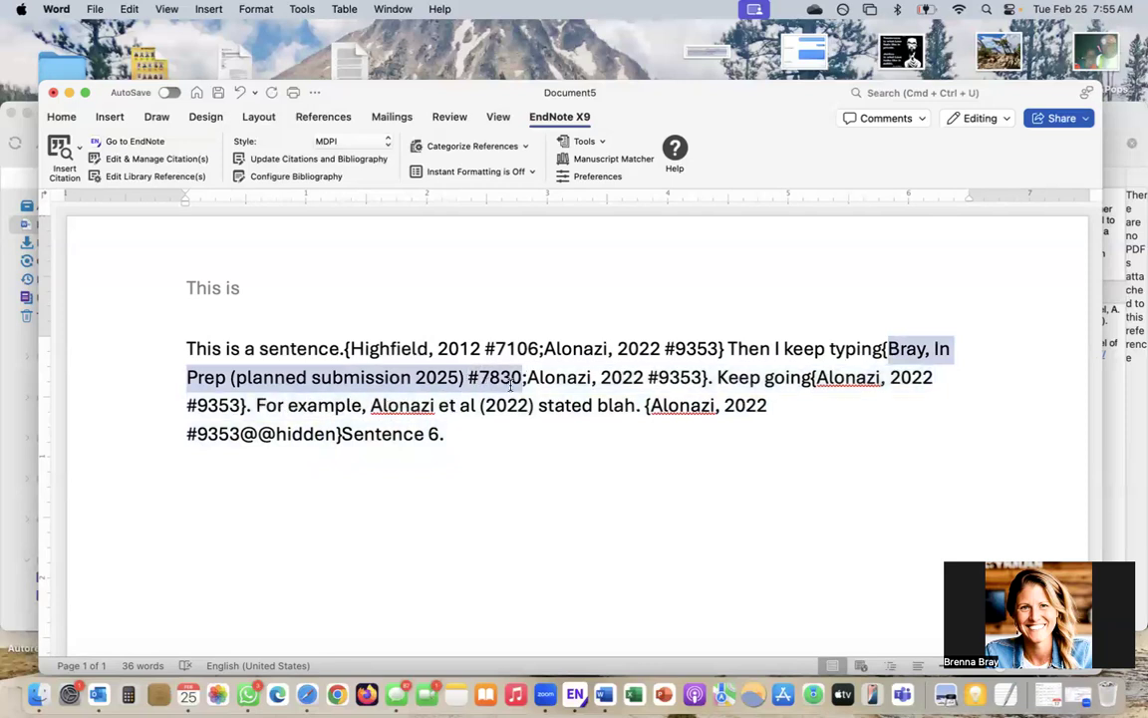
click(719, 348)
text(;)
key(super+v)
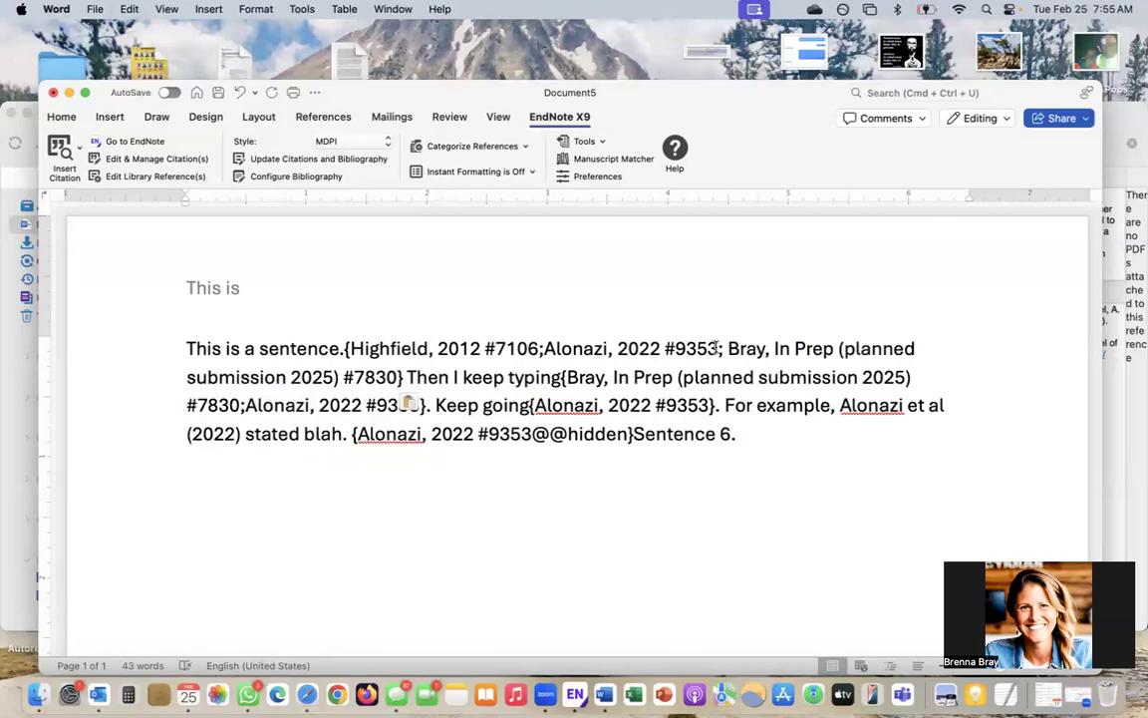
click(729, 348)
text(\)
key(BackSpace)
key(BackSpace)
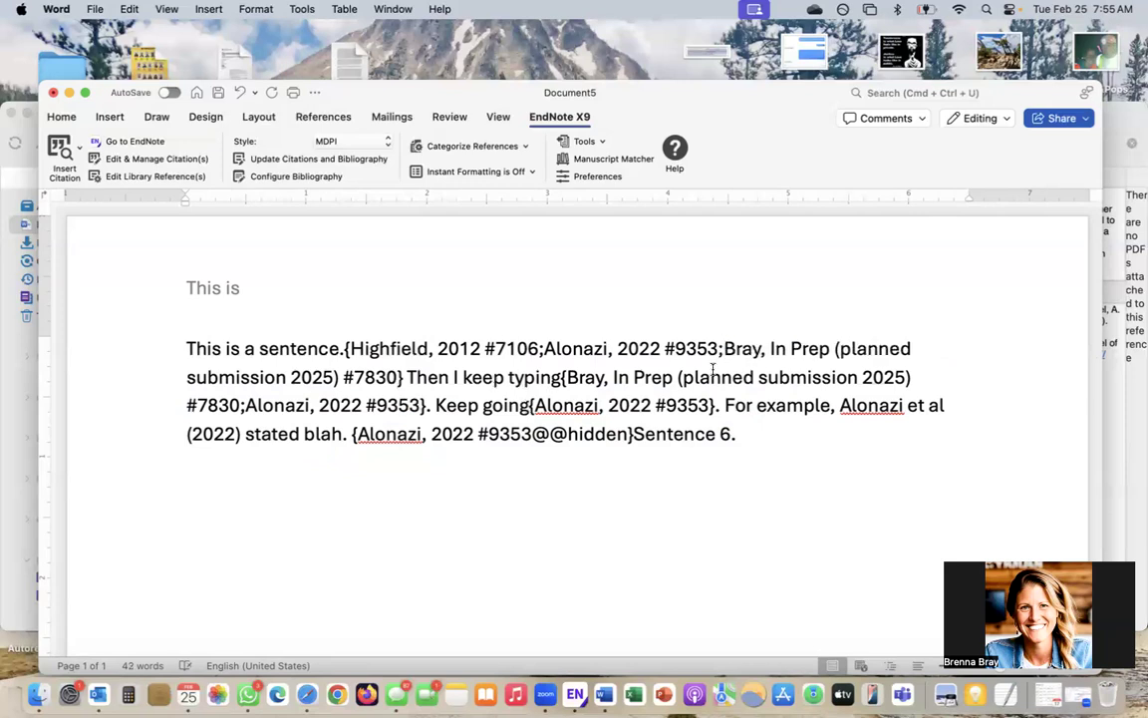
Step: Update the citations and bibliography to turn the unformatted codes back into formatted citations
scroll(794, 424, down, 1)
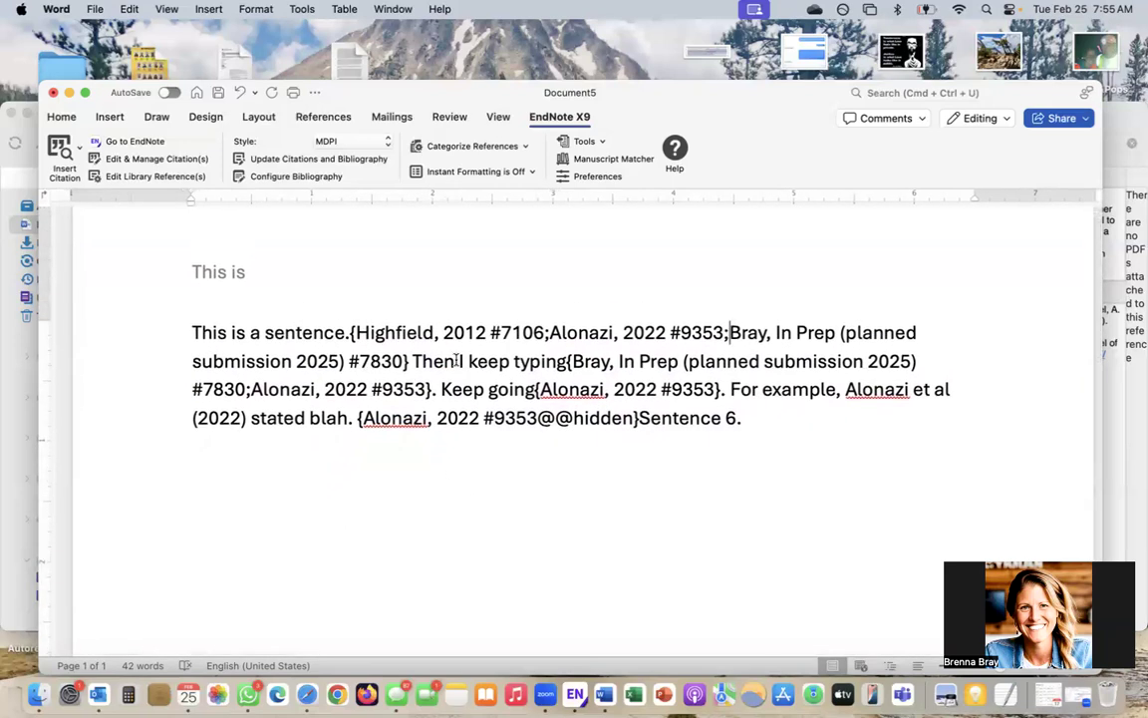
click(734, 441)
click(594, 143)
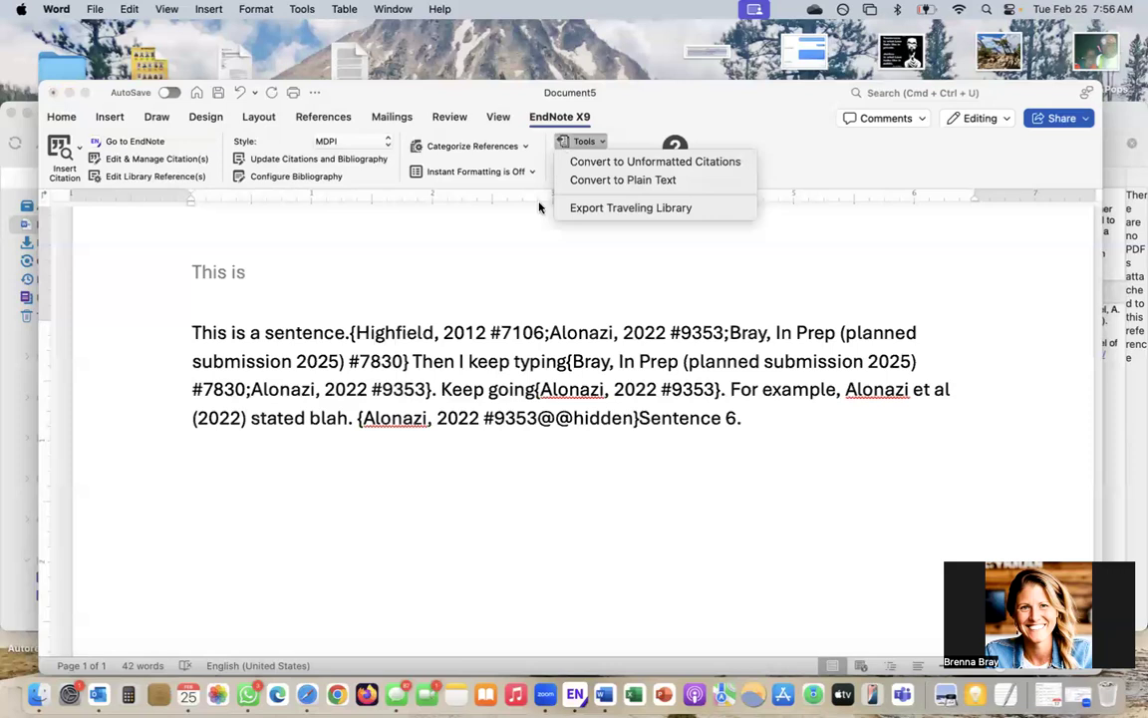
click(493, 219)
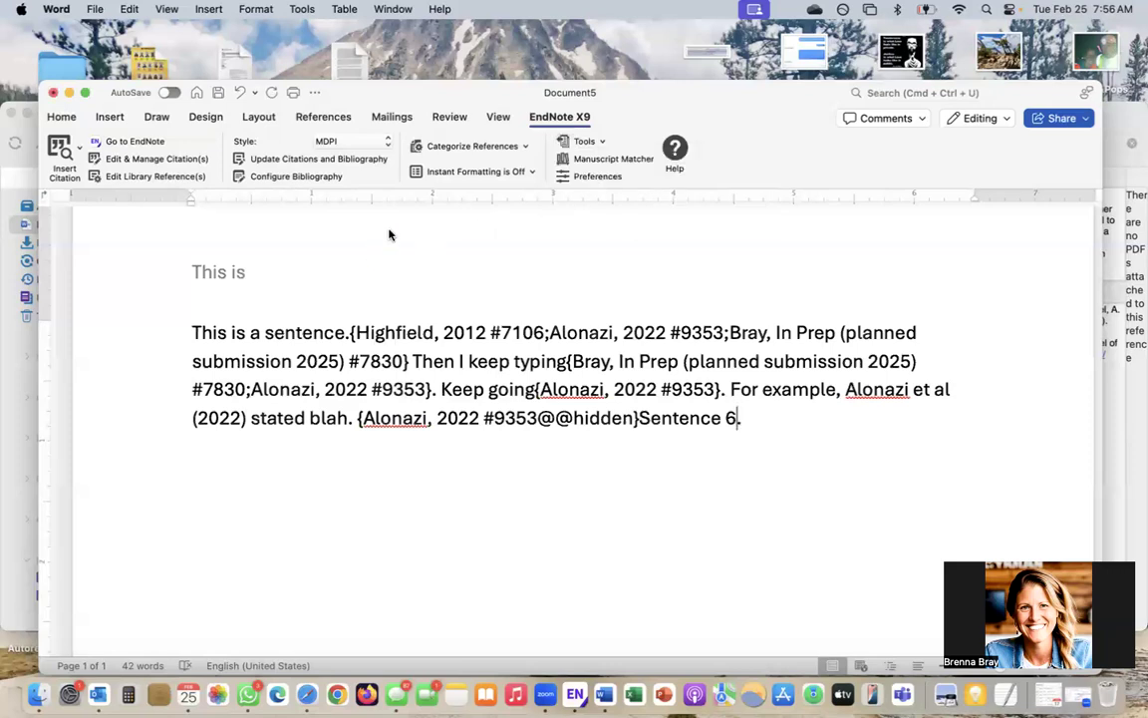
click(274, 163)
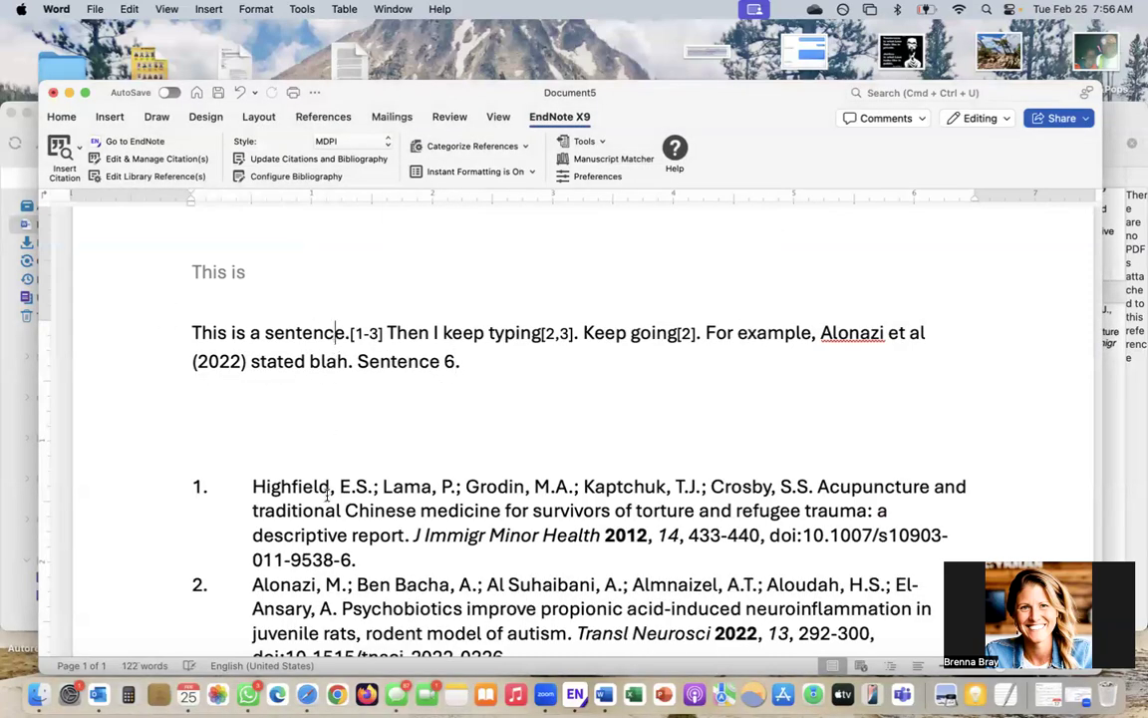
Step: Switch the document's citation style to JAMA
drag(299, 332, 464, 413)
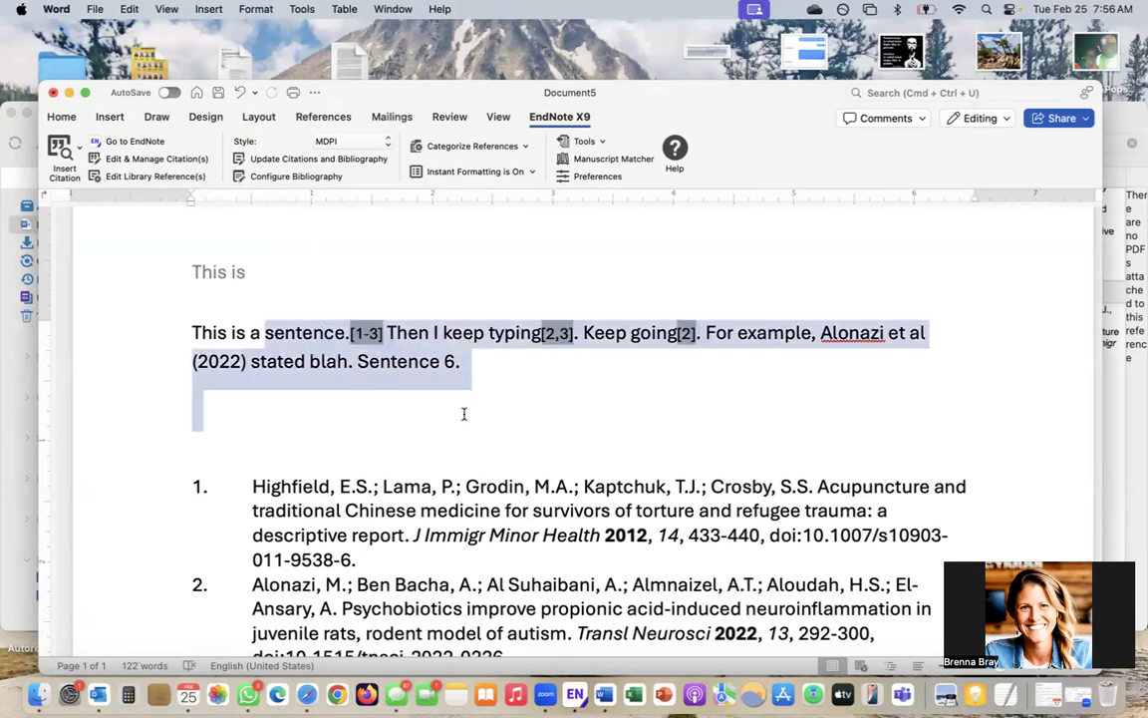
click(259, 334)
click(347, 143)
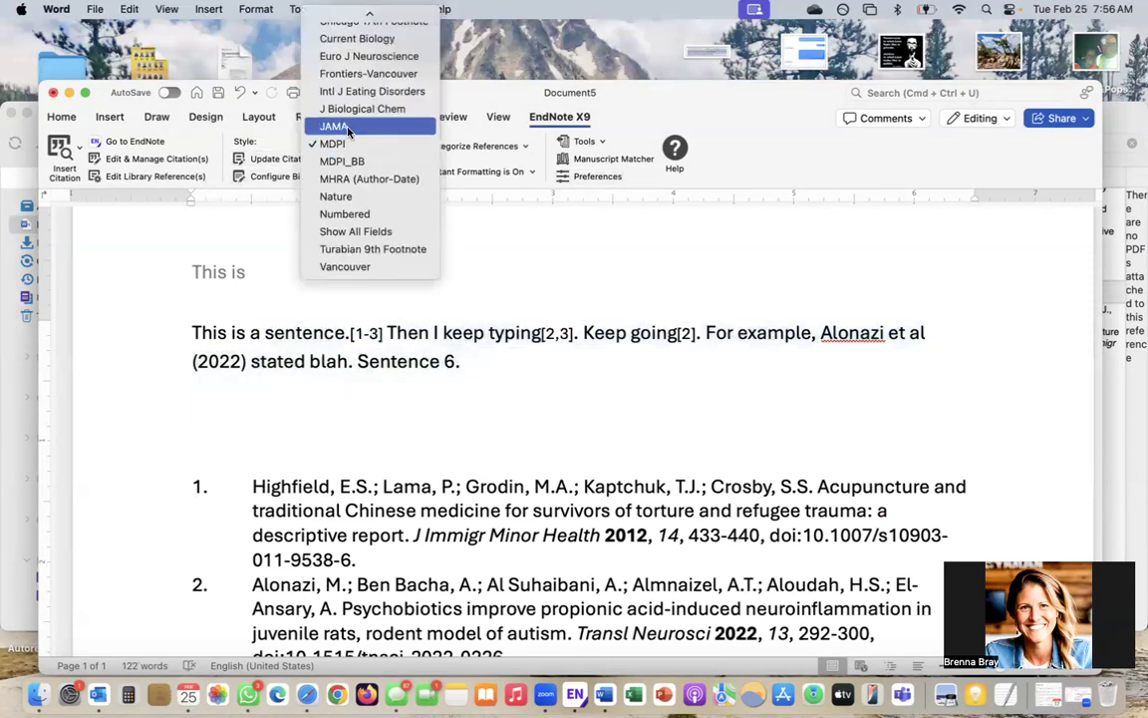
click(335, 126)
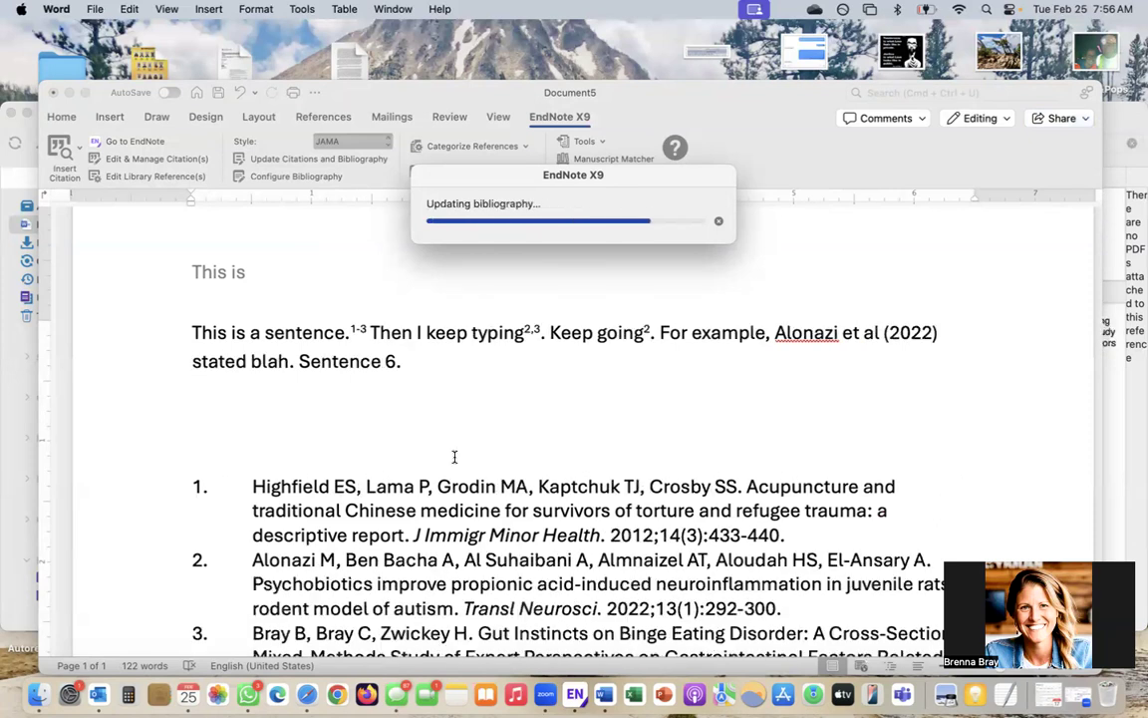
Step: Move the periods after "Then I keep typing" and "Keep going" in front of their superscript citations
click(525, 333)
text(.)
key(BackSpace)
click(645, 334)
text(.)
key(Right)
key(Delete)
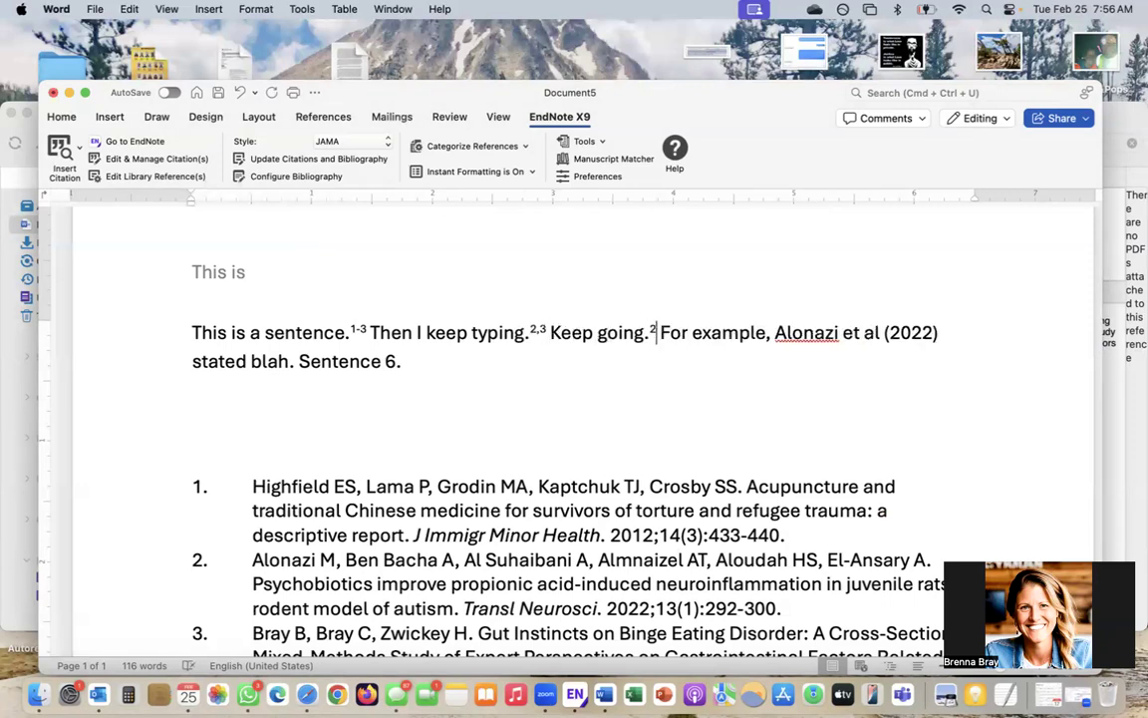
Step: Choose BMC Cardiovascular Dis from the full list of EndNote styles as the document's citation style
scroll(542, 564, down, 3)
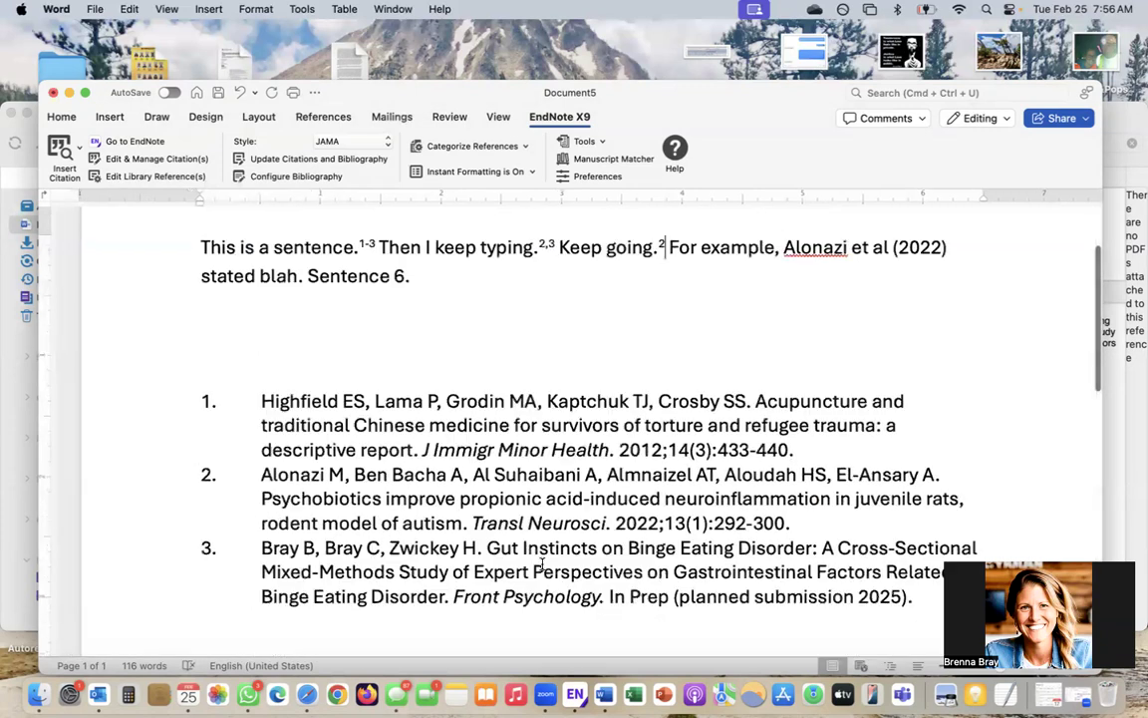
scroll(543, 564, up, 3)
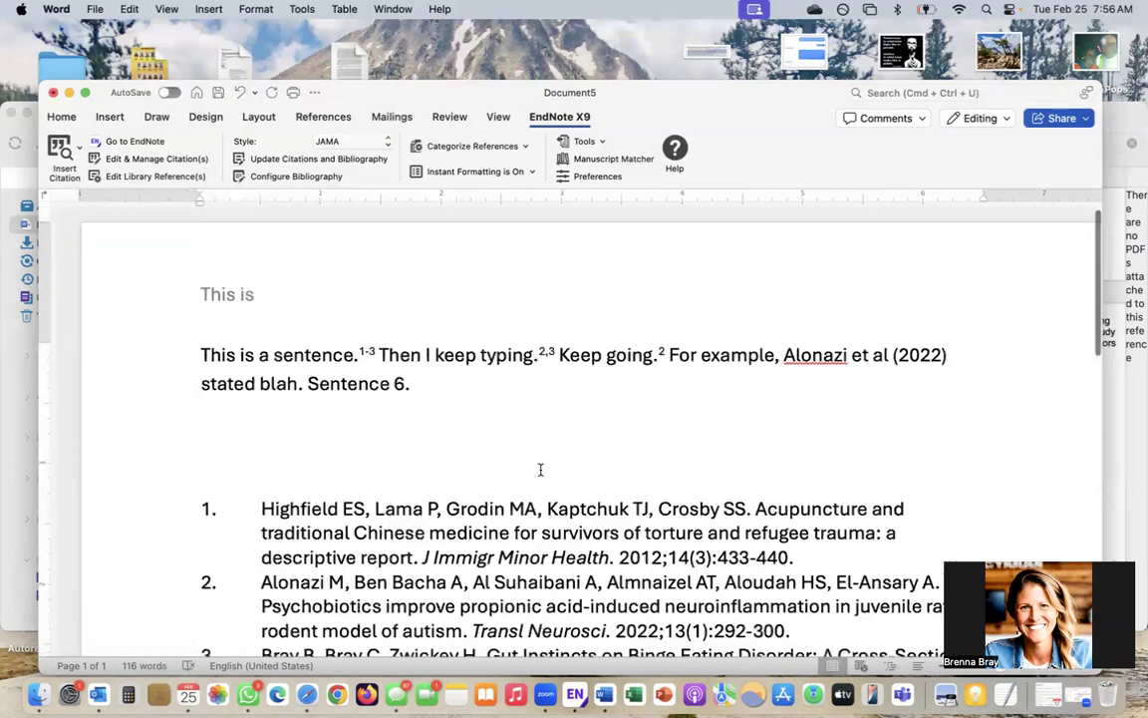
click(388, 145)
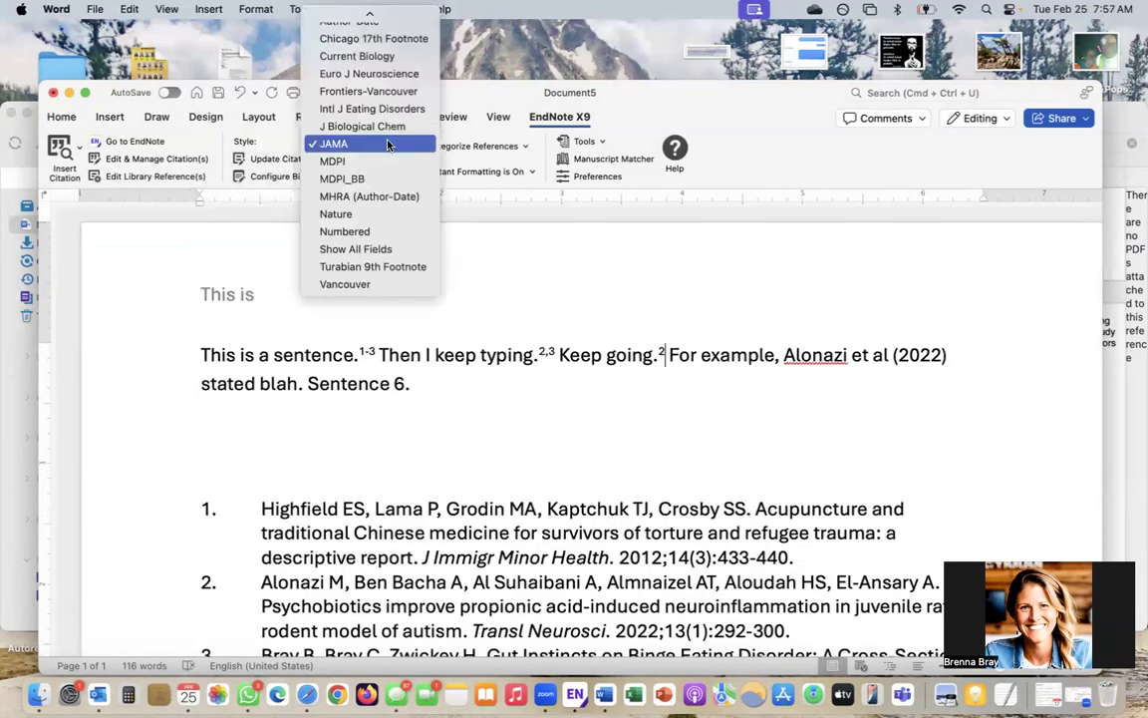
scroll(344, 267, up, 3)
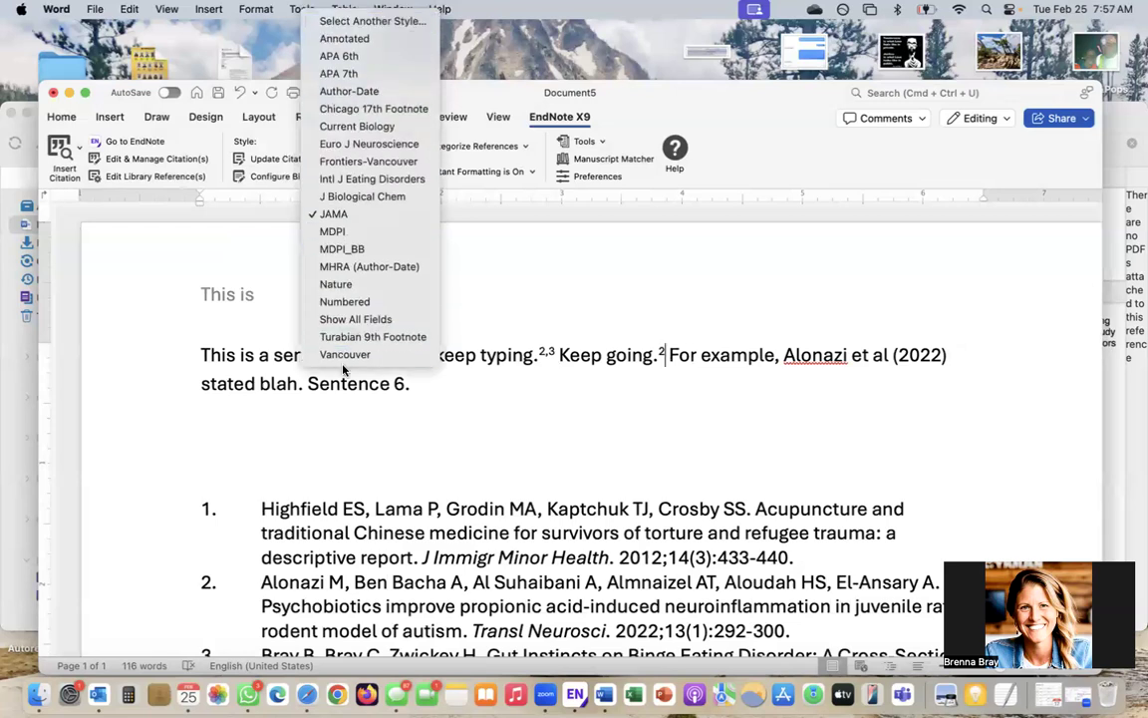
click(354, 22)
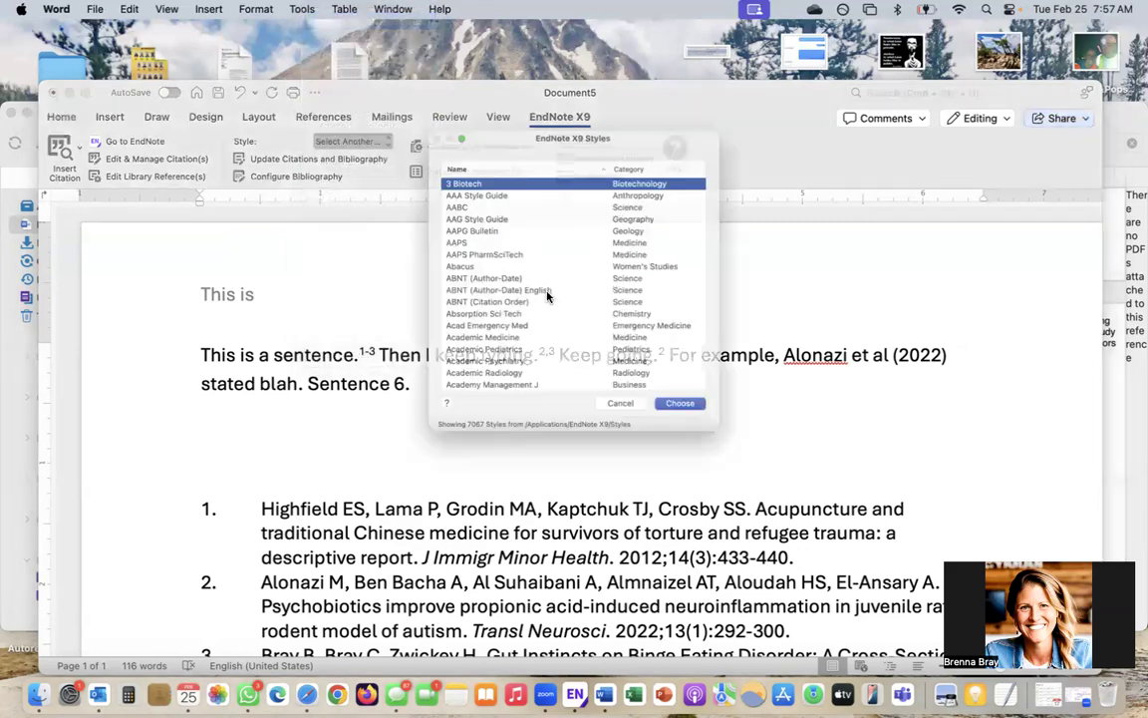
scroll(546, 297, down, 10)
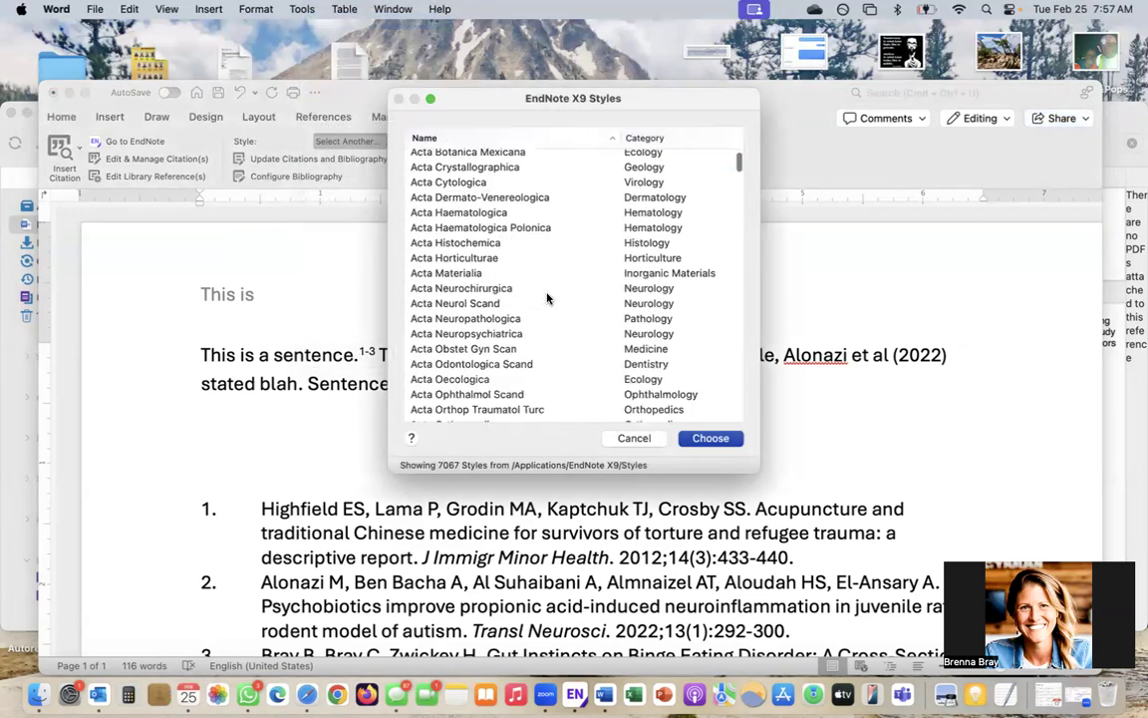
scroll(546, 297, down, 15)
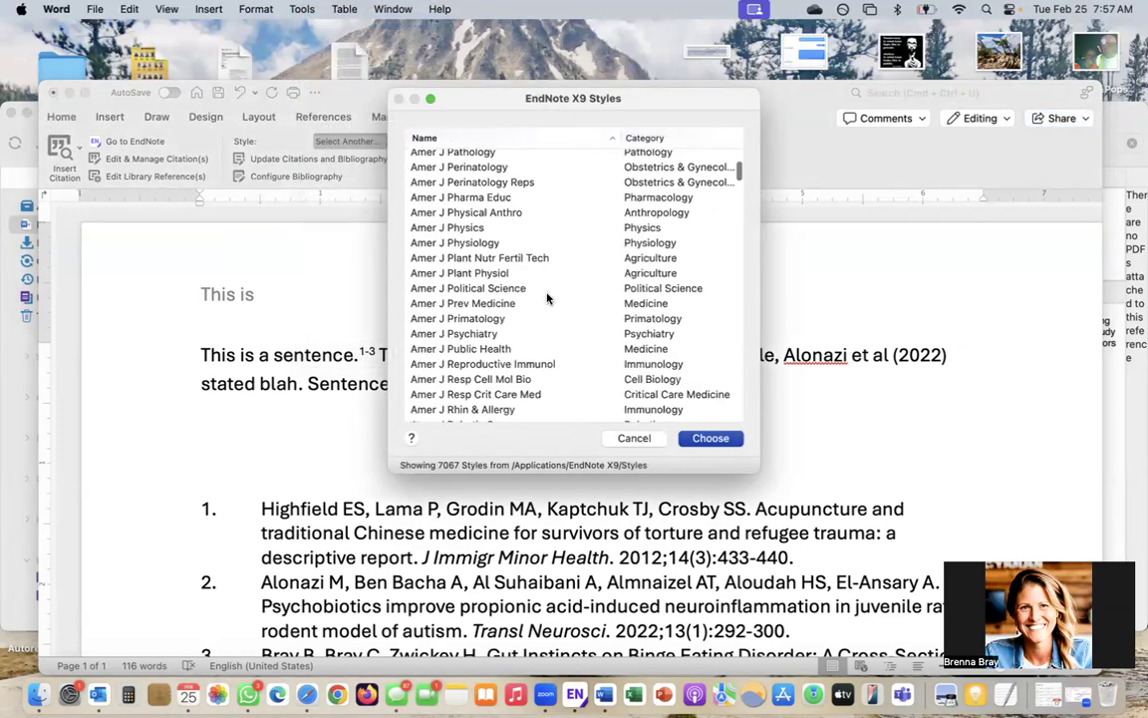
scroll(546, 297, down, 20)
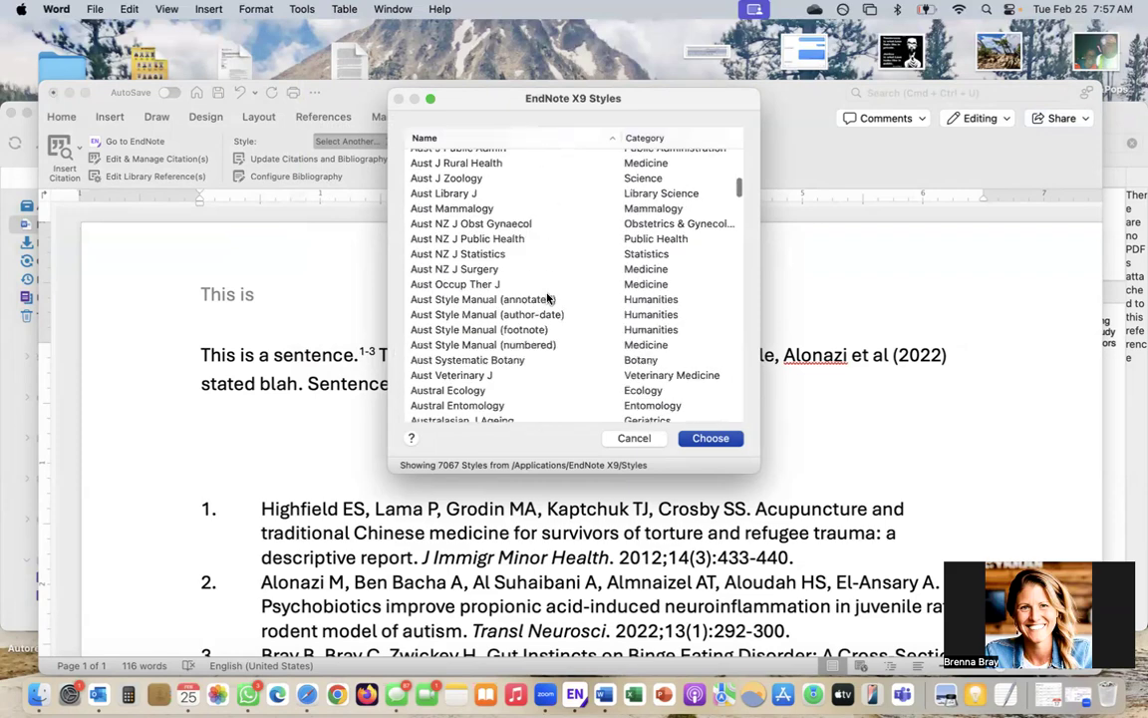
scroll(546, 297, down, 5)
scroll(546, 297, up, 20)
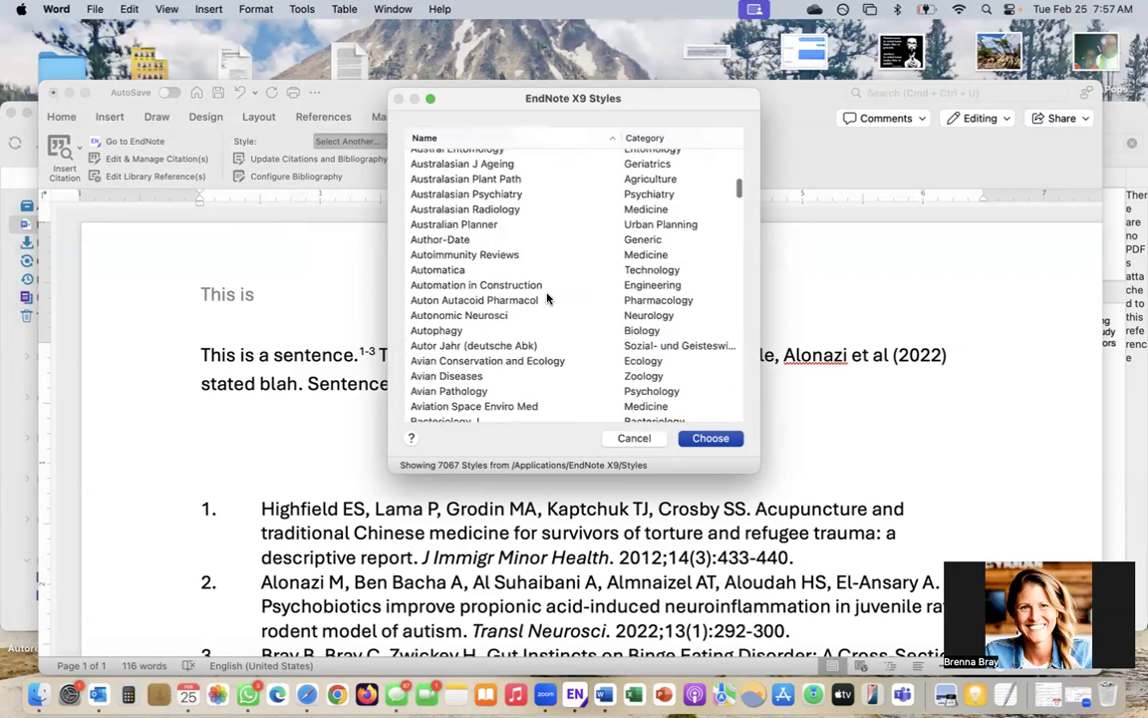
scroll(546, 297, down, 20)
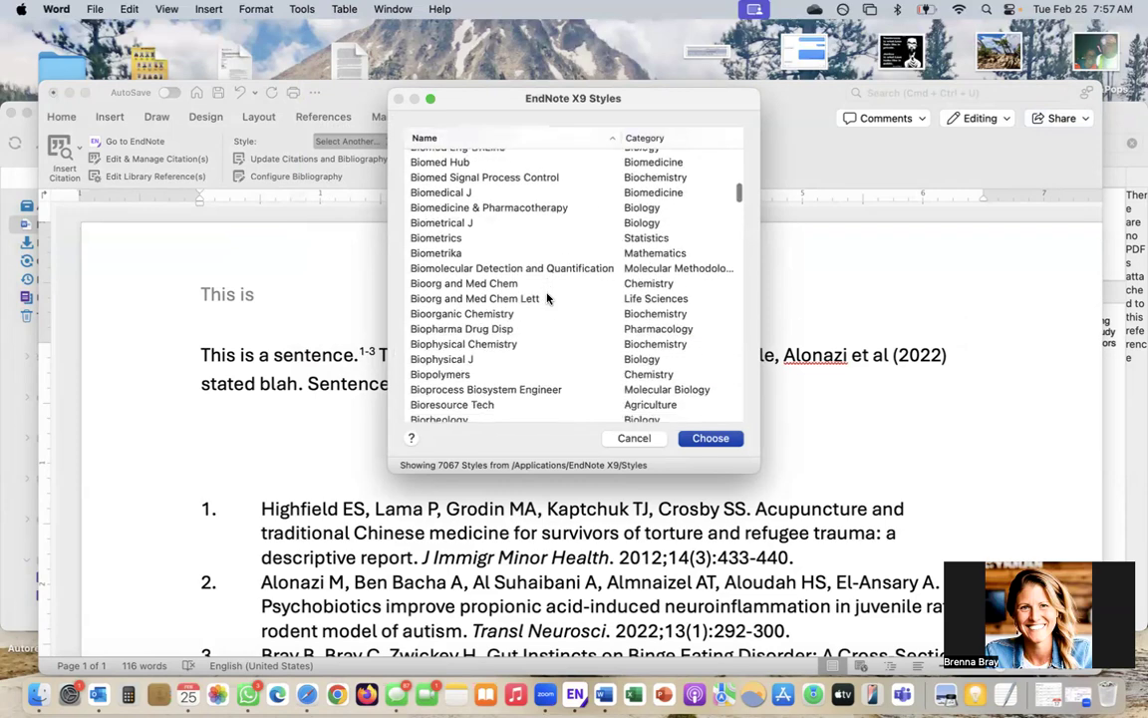
scroll(546, 297, down, 5)
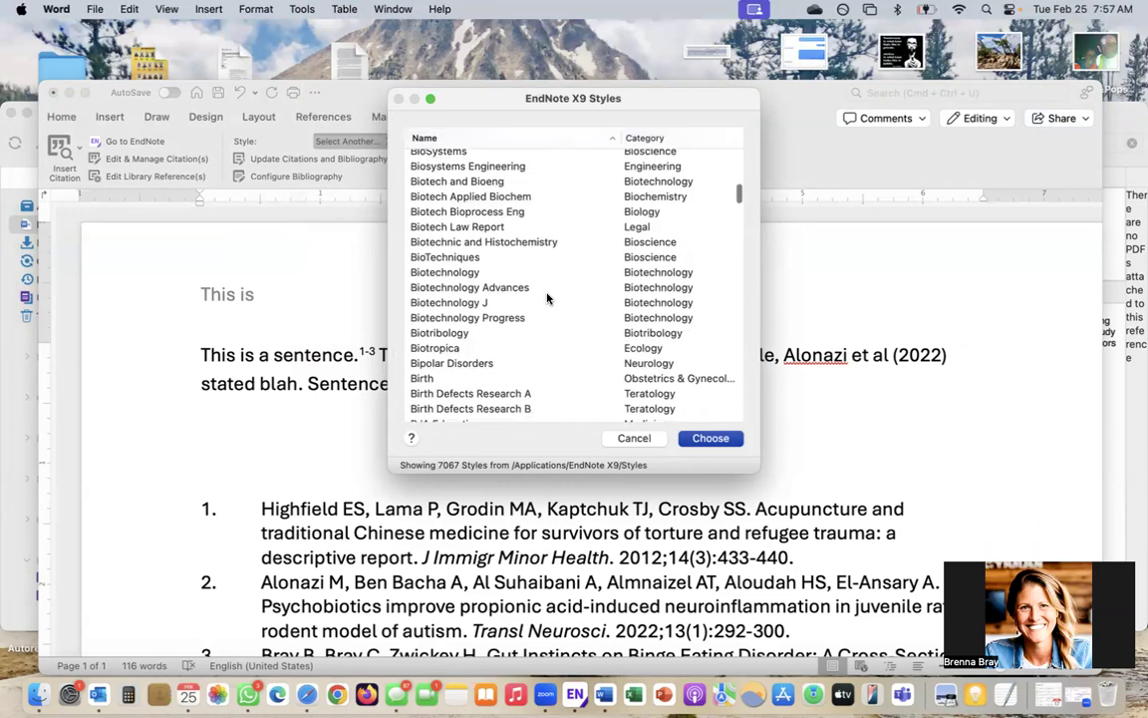
scroll(546, 297, down, 2)
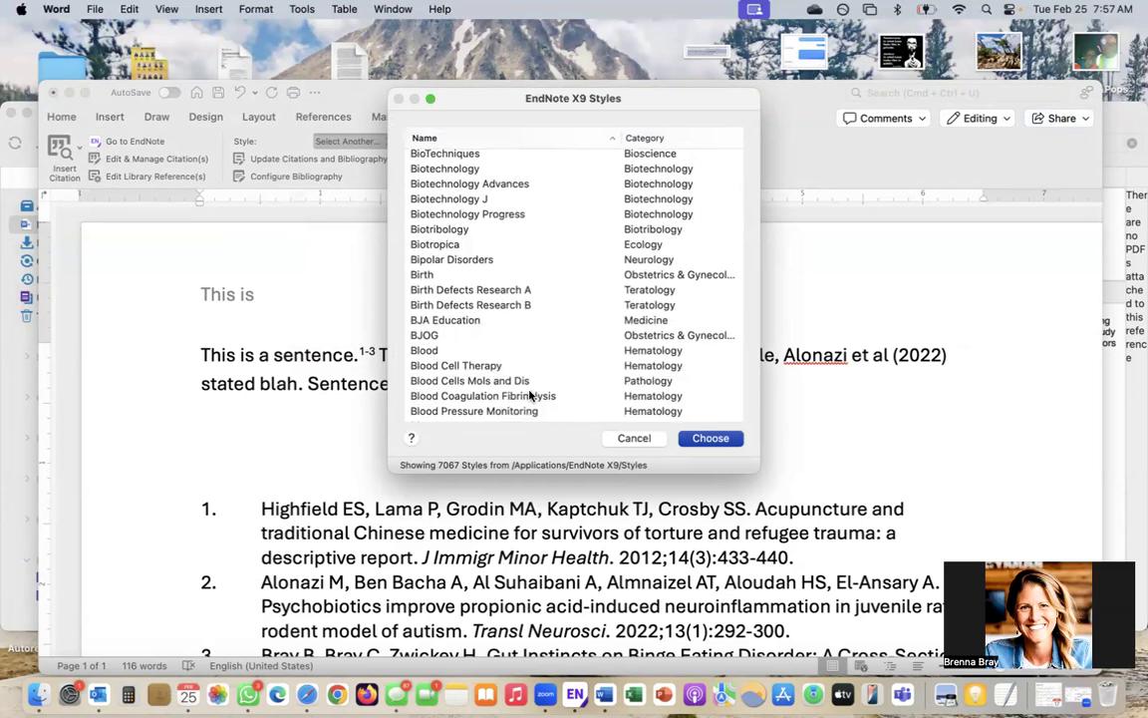
scroll(513, 313, down, 1)
scroll(475, 312, down, 2)
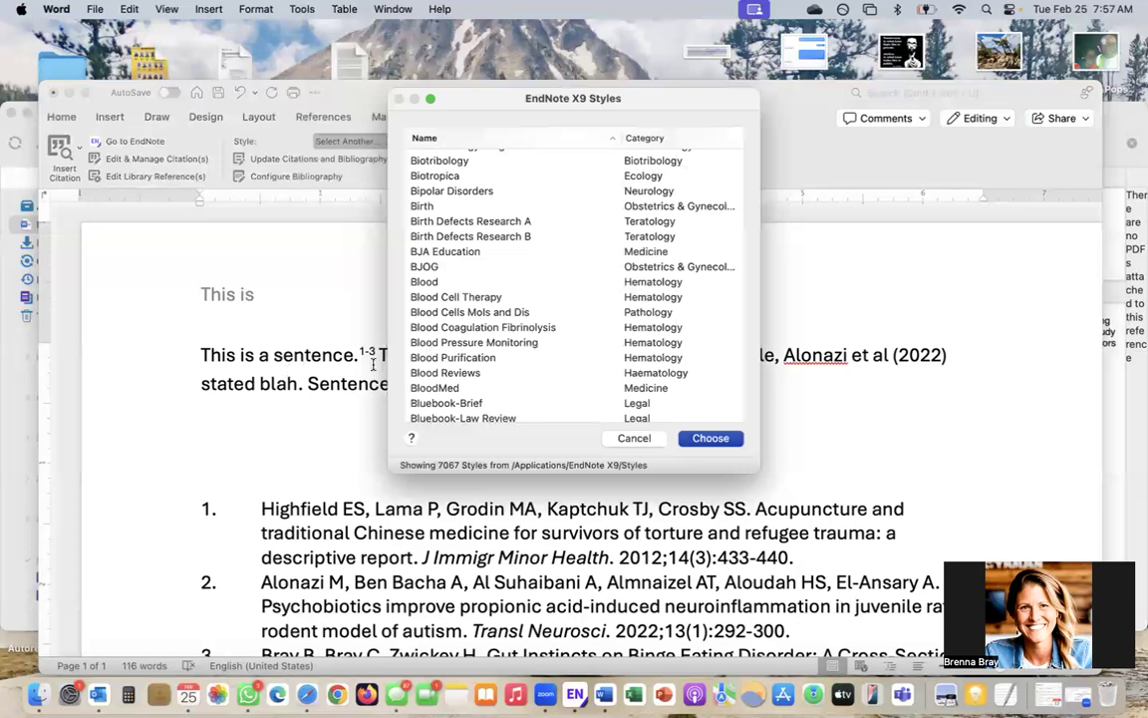
scroll(512, 379, down, 2)
scroll(512, 379, down, 1)
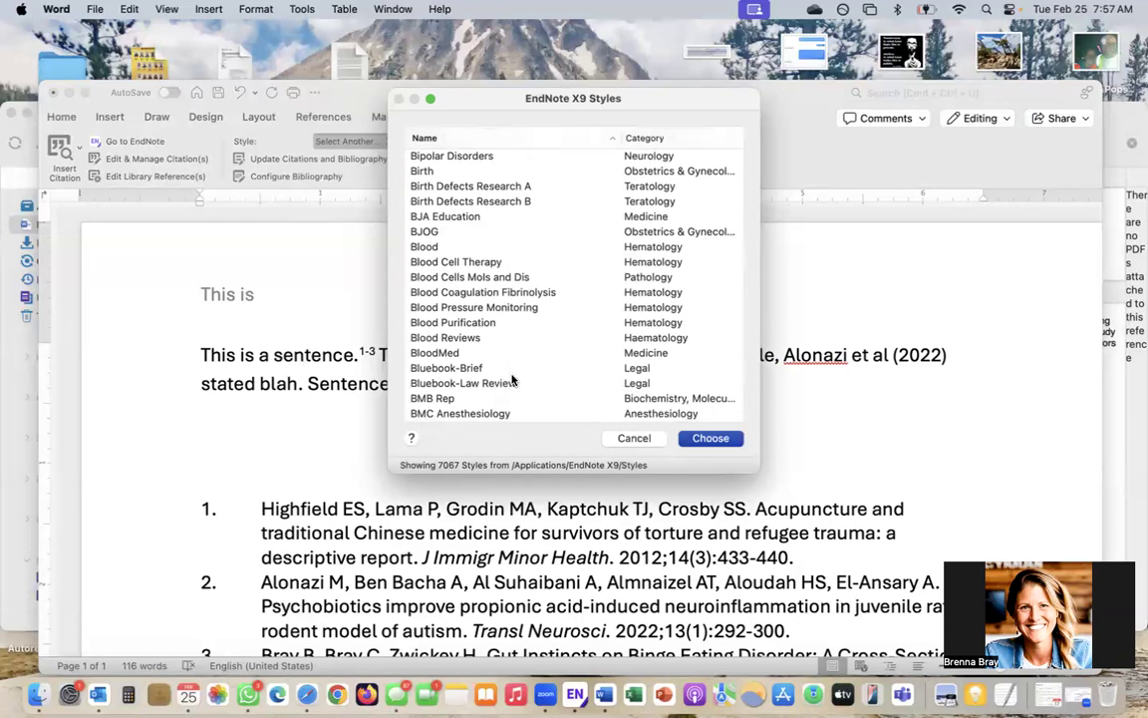
scroll(512, 379, down, 5)
click(476, 327)
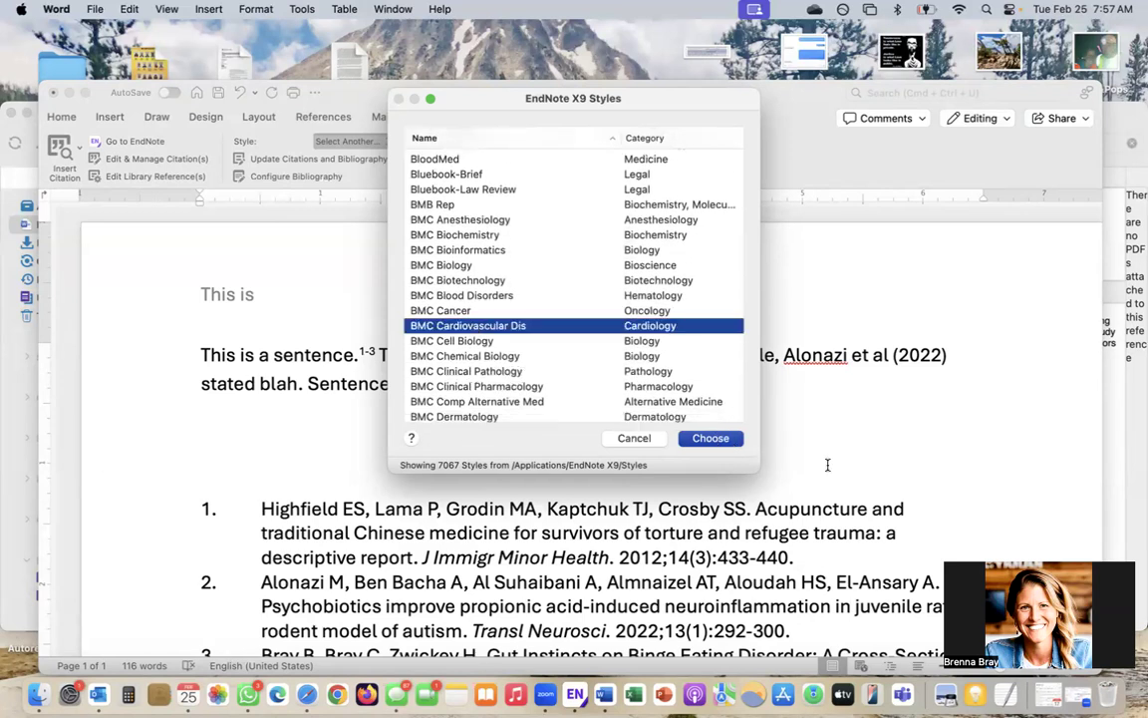
click(711, 439)
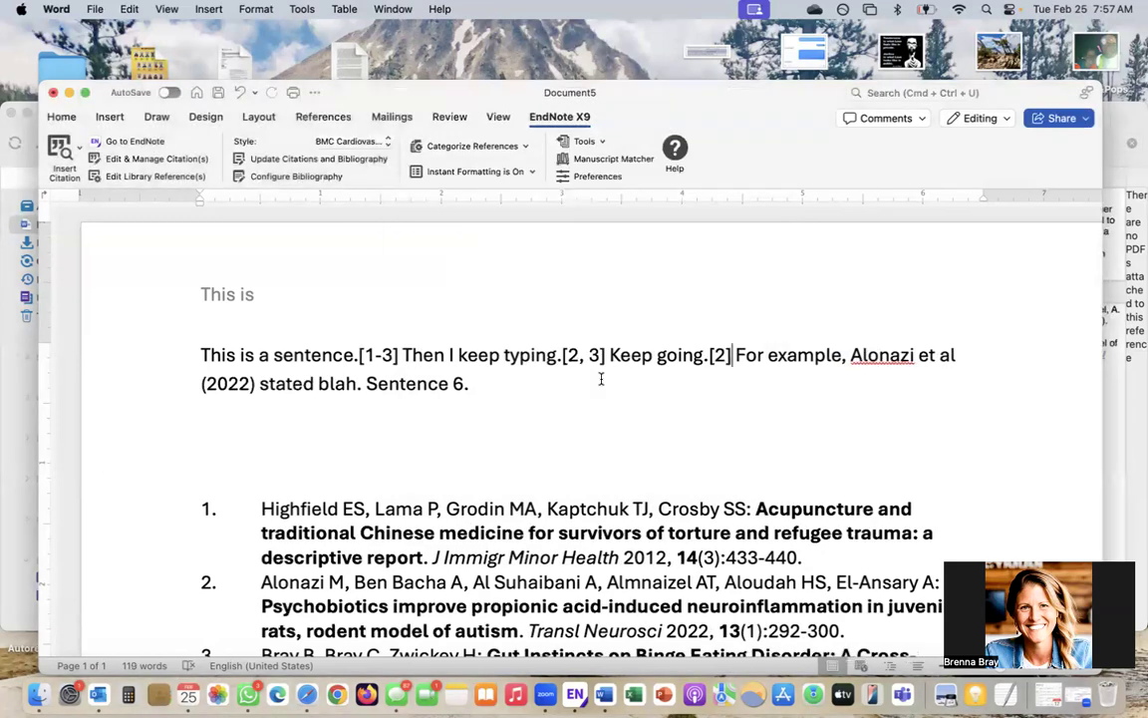
Step: Move the period after "This is a sentence" behind its citation [1-3], leaving a space in front of the citation
click(559, 359)
key(BackSpace)
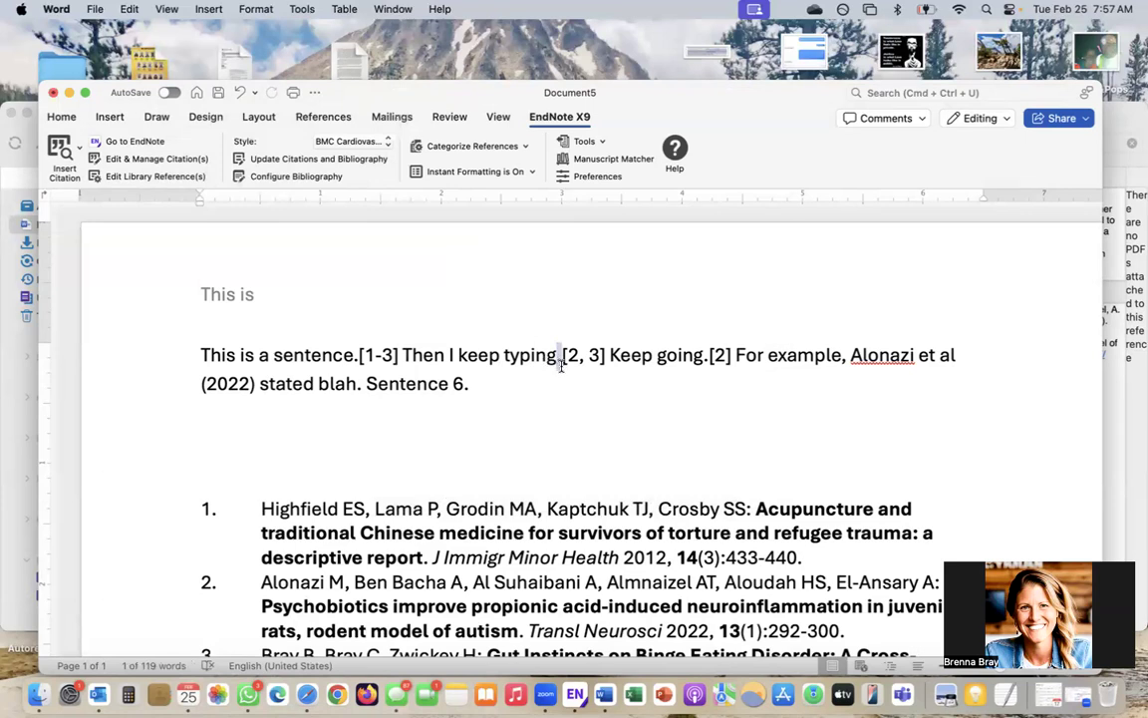
click(356, 355)
text(.)
click(353, 355)
click(361, 356)
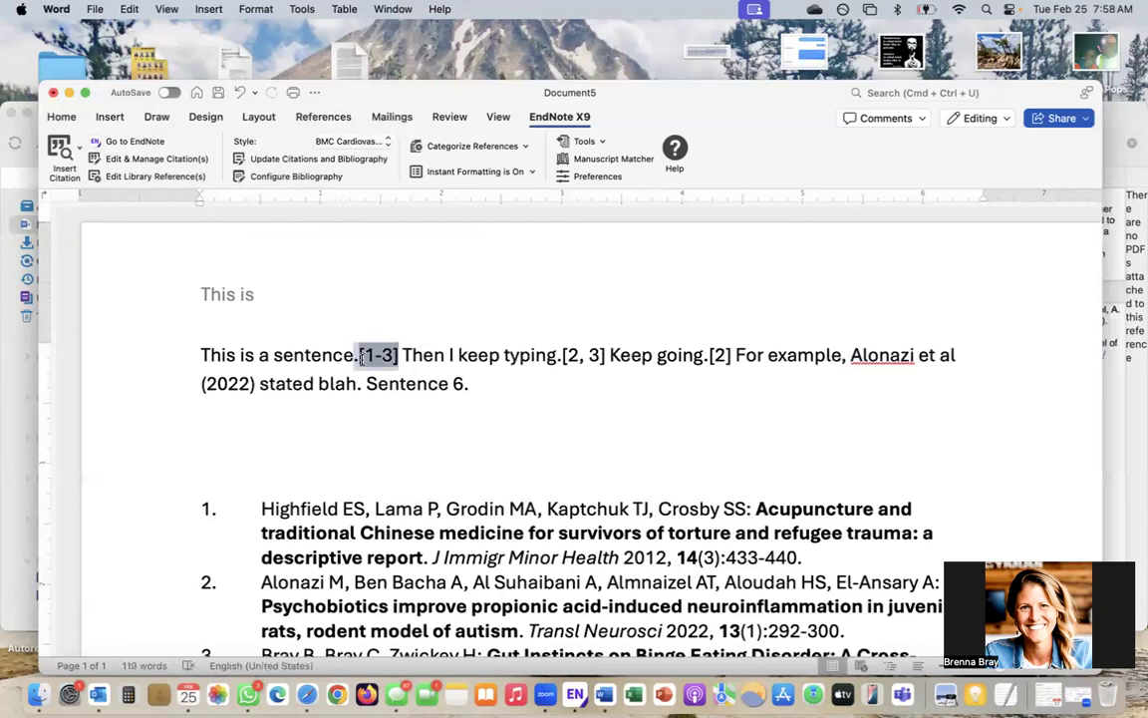
drag(353, 357, 358, 357)
key(super+c)
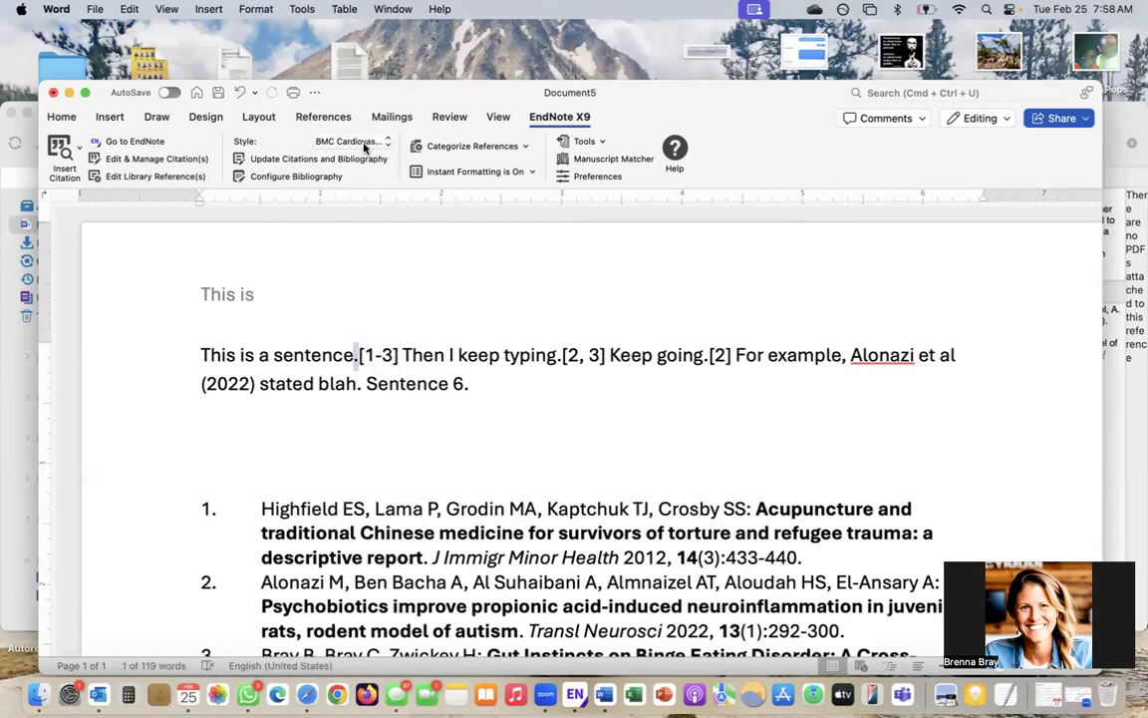
key(BackSpace)
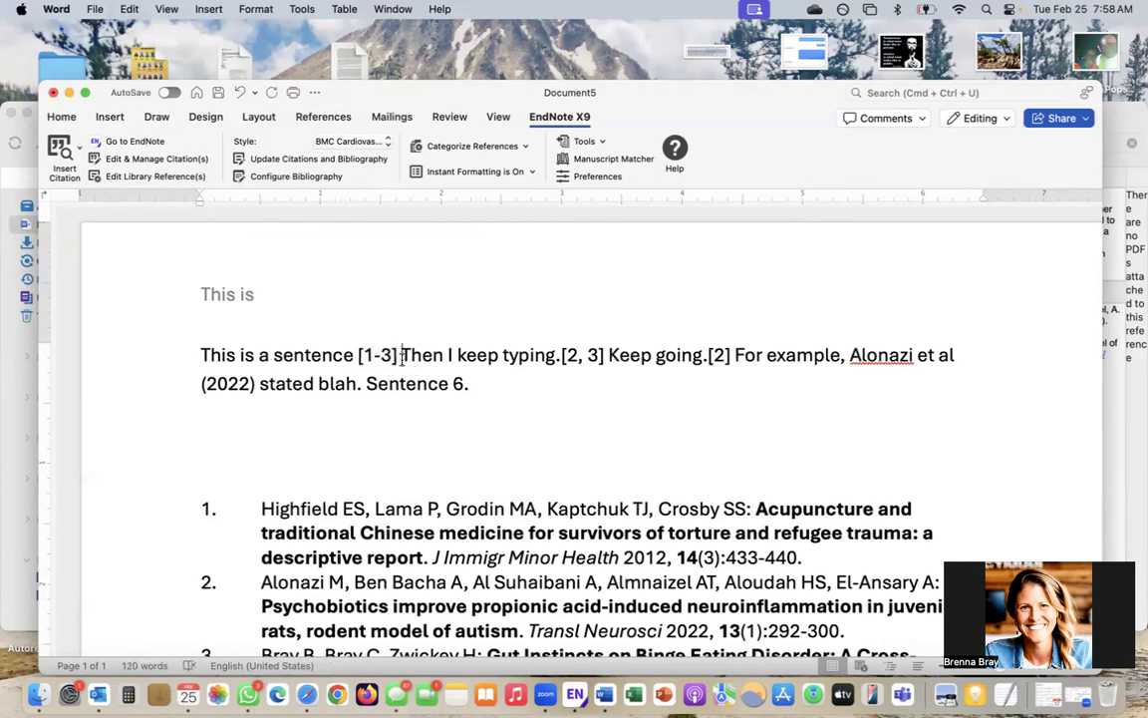
key(super+v)
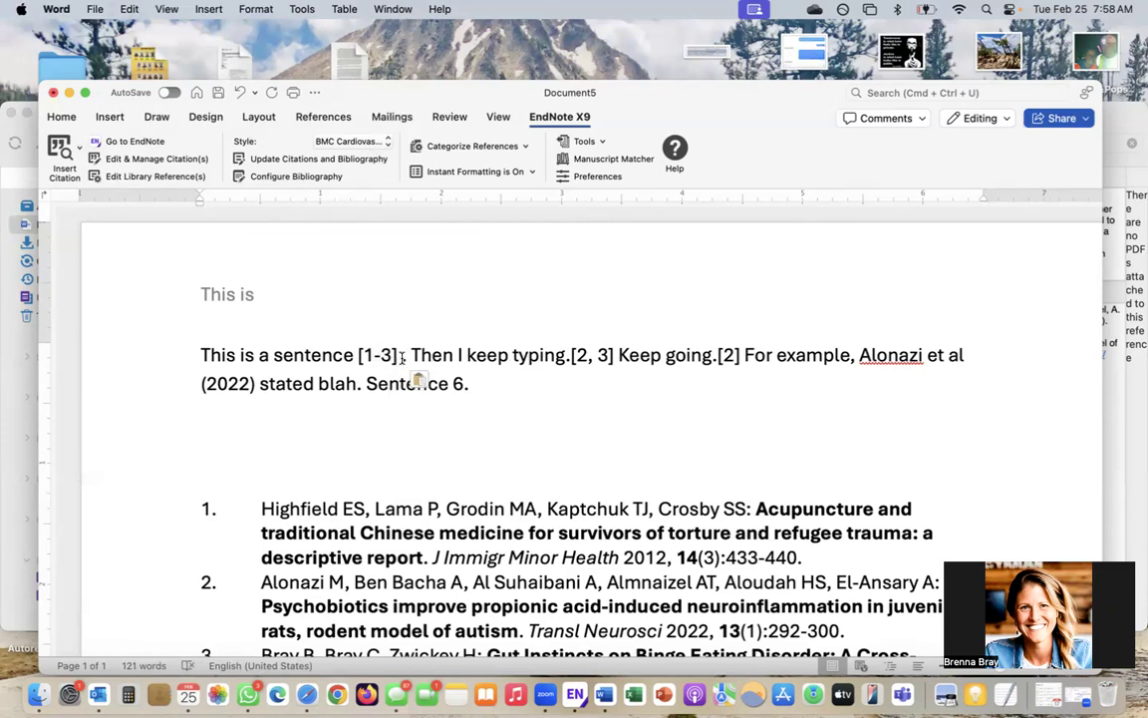
key(BackSpace)
Step: Move the period after "Then I keep typing" behind its citation [2, 3], with no space before the period
click(563, 358)
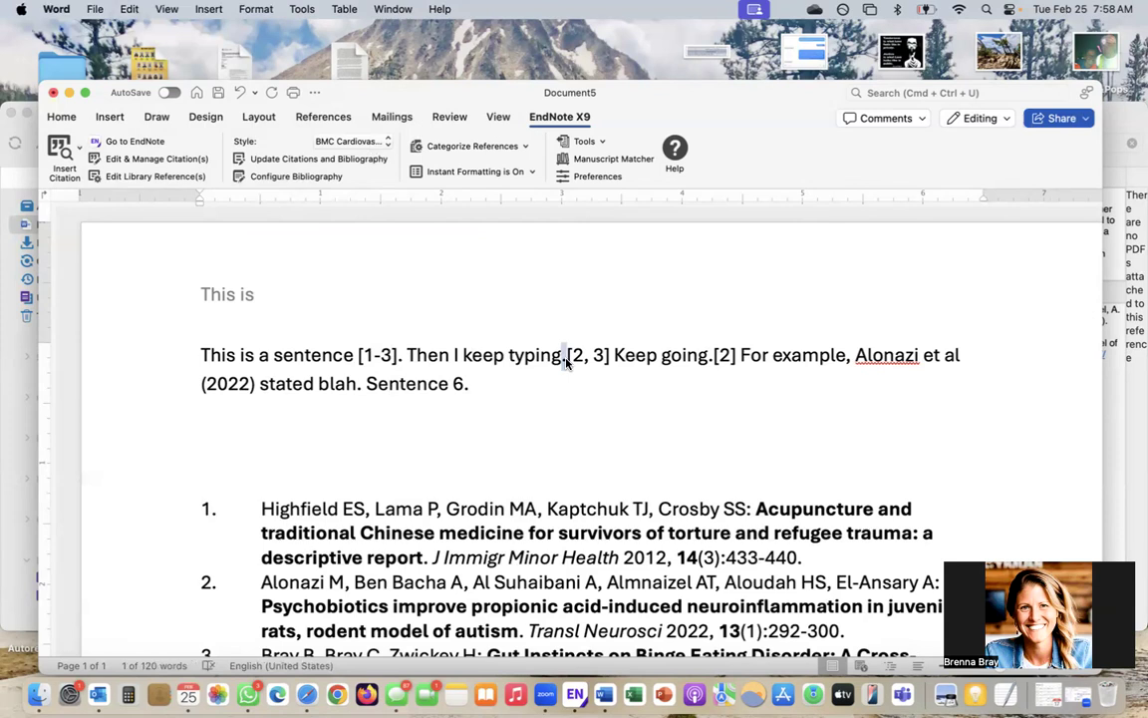
key(BackSpace)
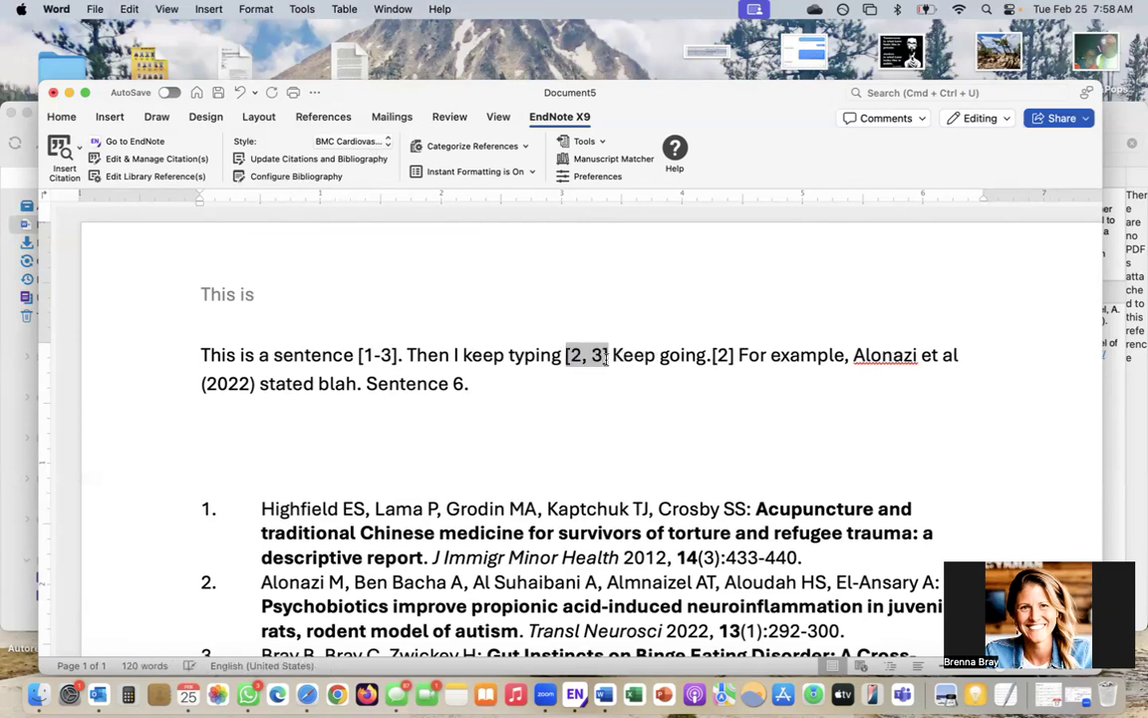
click(606, 357)
key(super+v)
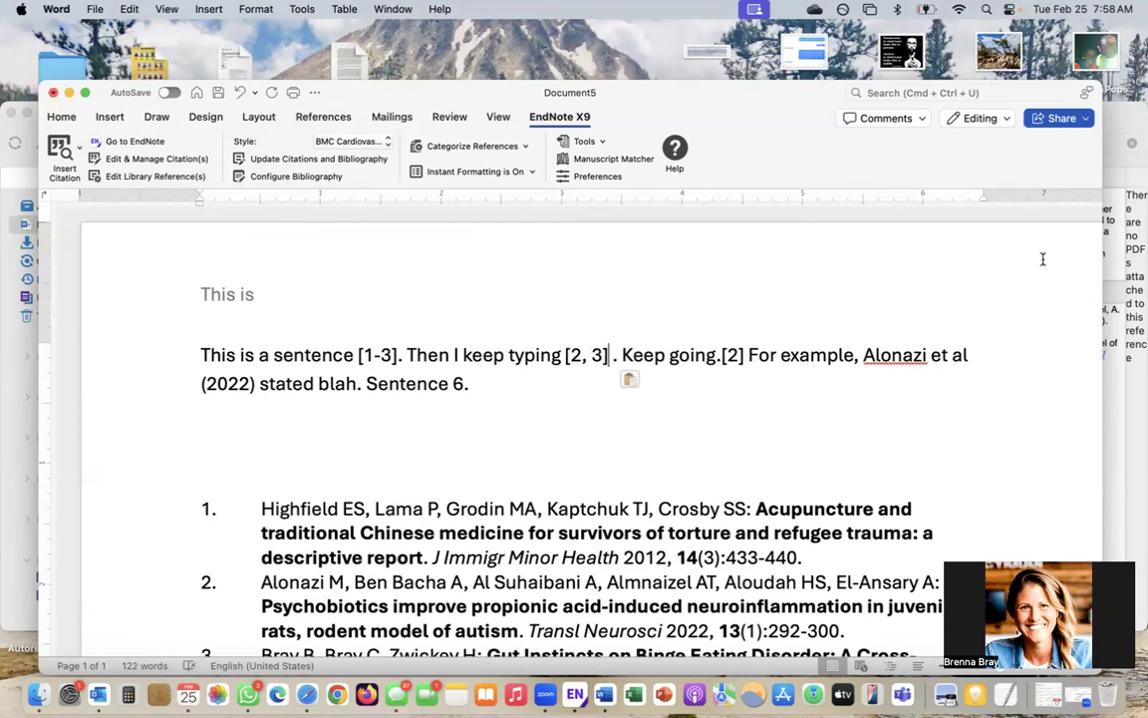
key(BackSpace)
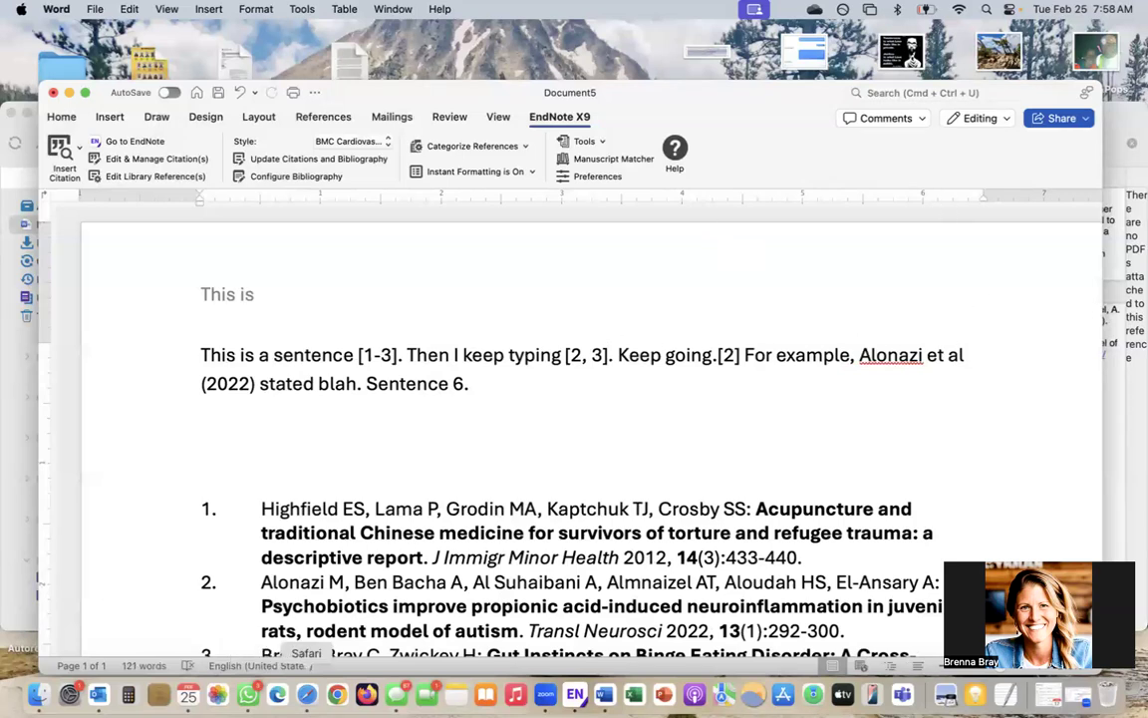
Step: Switch to Safari, search the web for "Zoterro" and open the official Zotero website
click(307, 695)
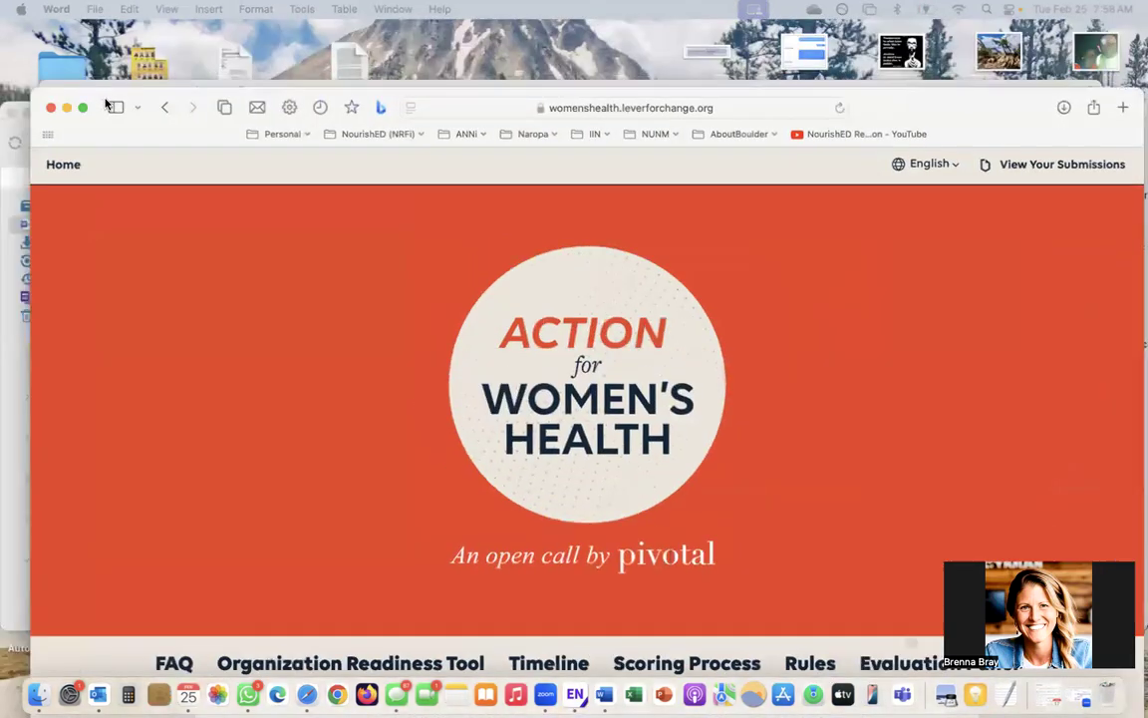
click(739, 118)
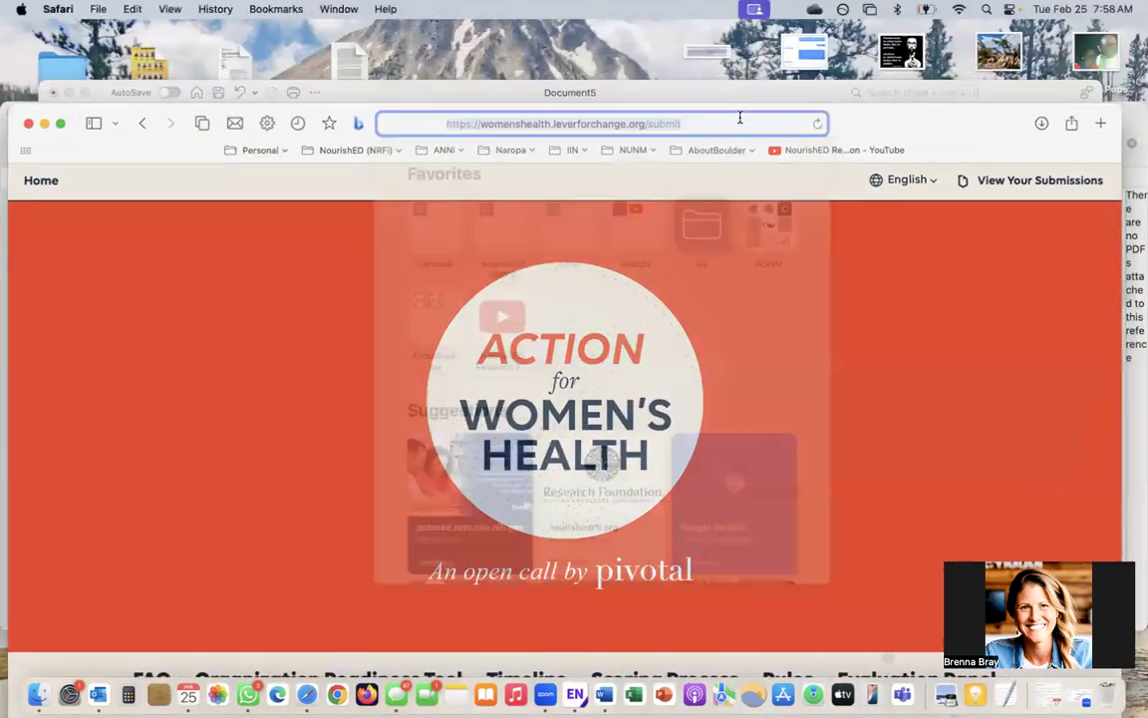
text(Zoterro)
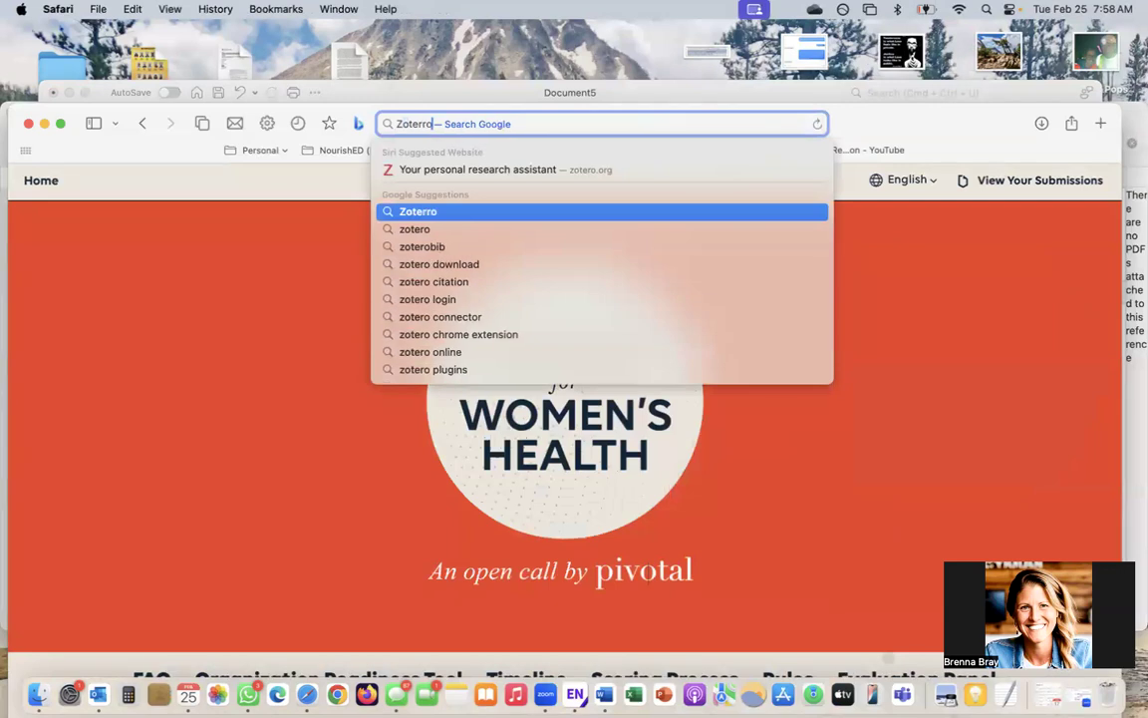
key(Return)
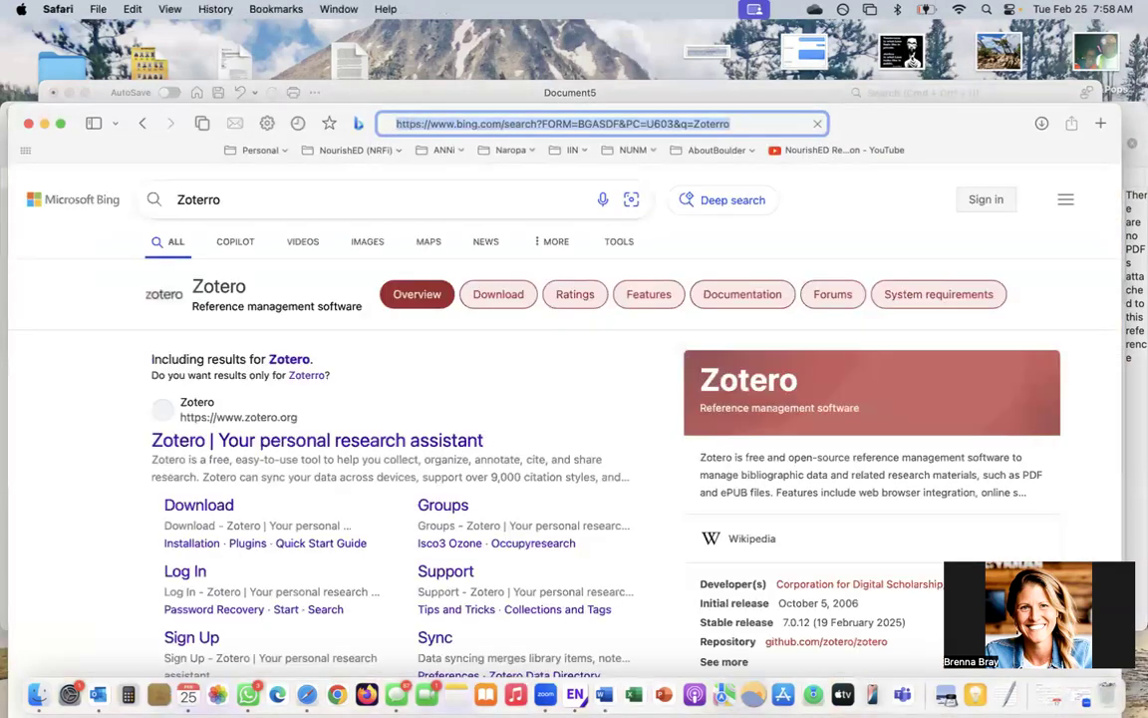
click(343, 439)
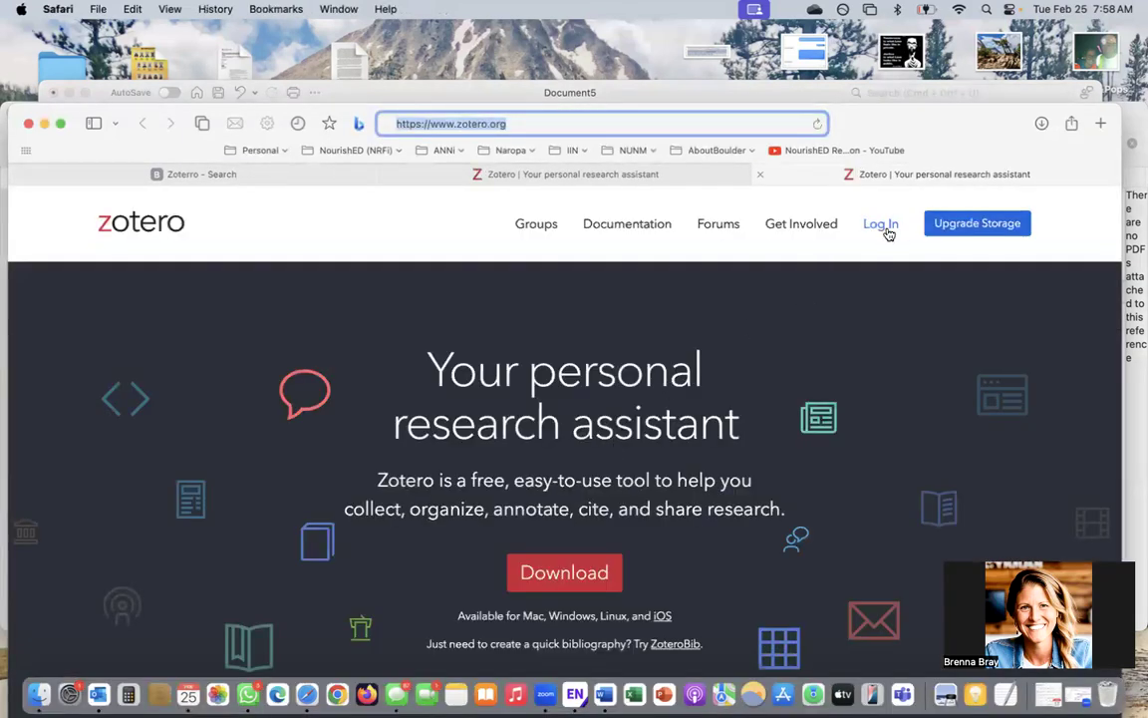
Step: Examine the sample library on the Zotero homepage, including its collections, reference list and item details
scroll(733, 405, down, 1)
scroll(731, 402, down, 5)
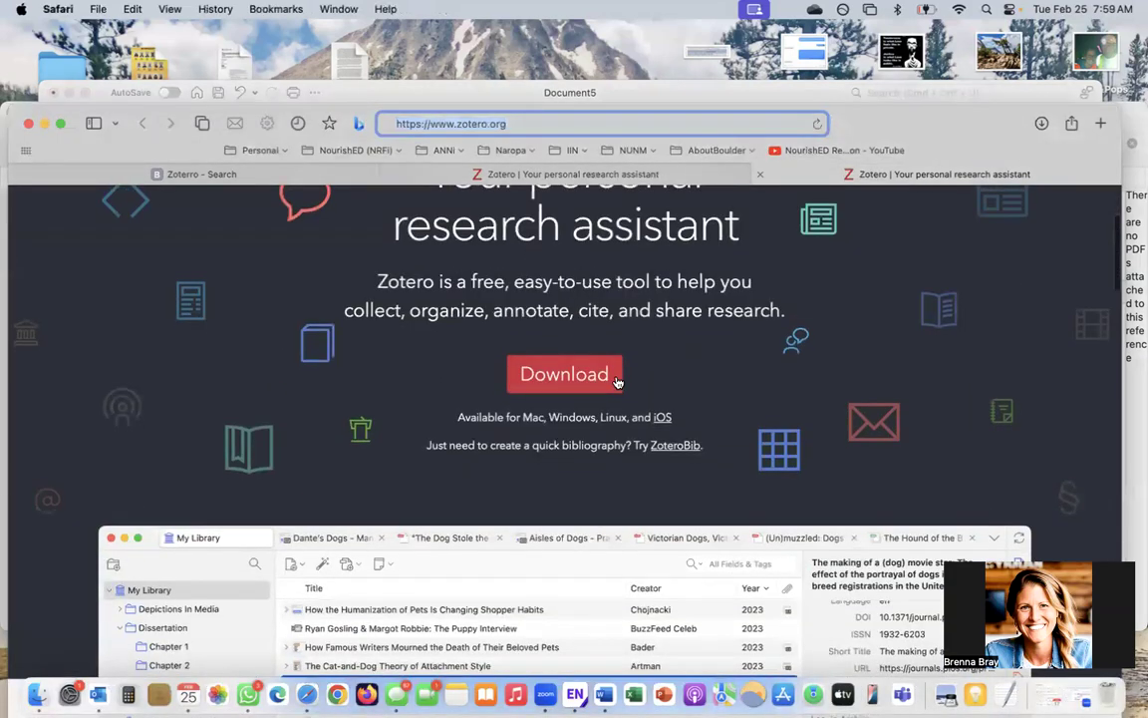
scroll(617, 382, down, 9)
scroll(399, 384, down, 1)
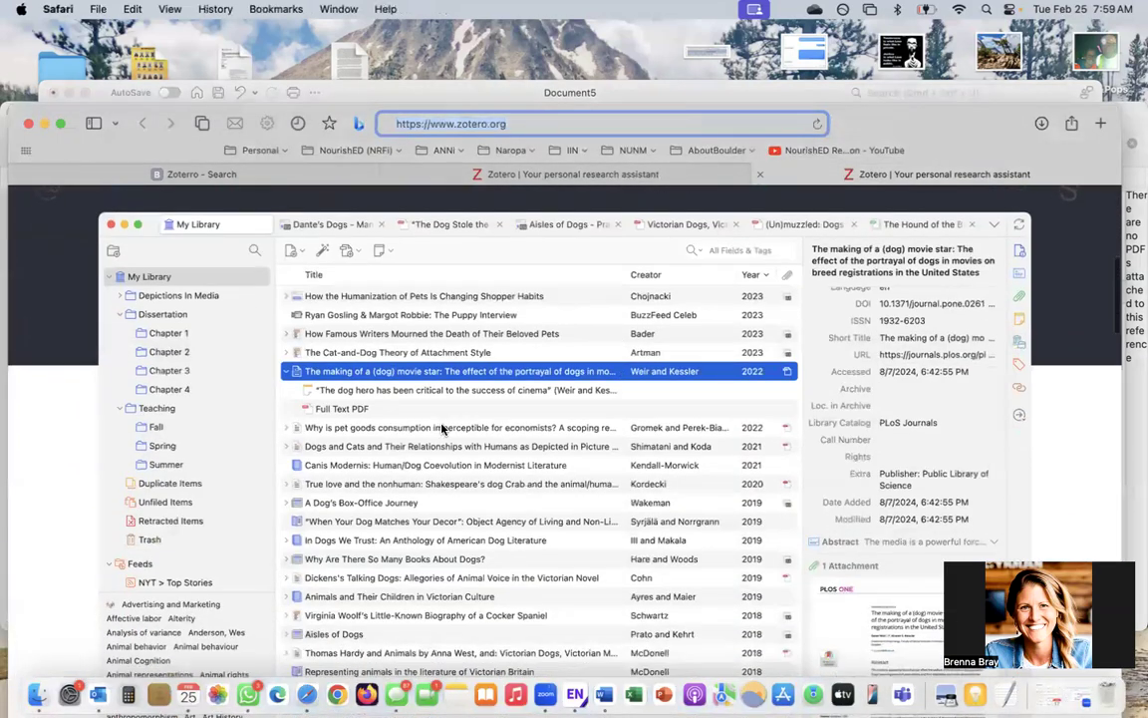
scroll(184, 310, down, 1)
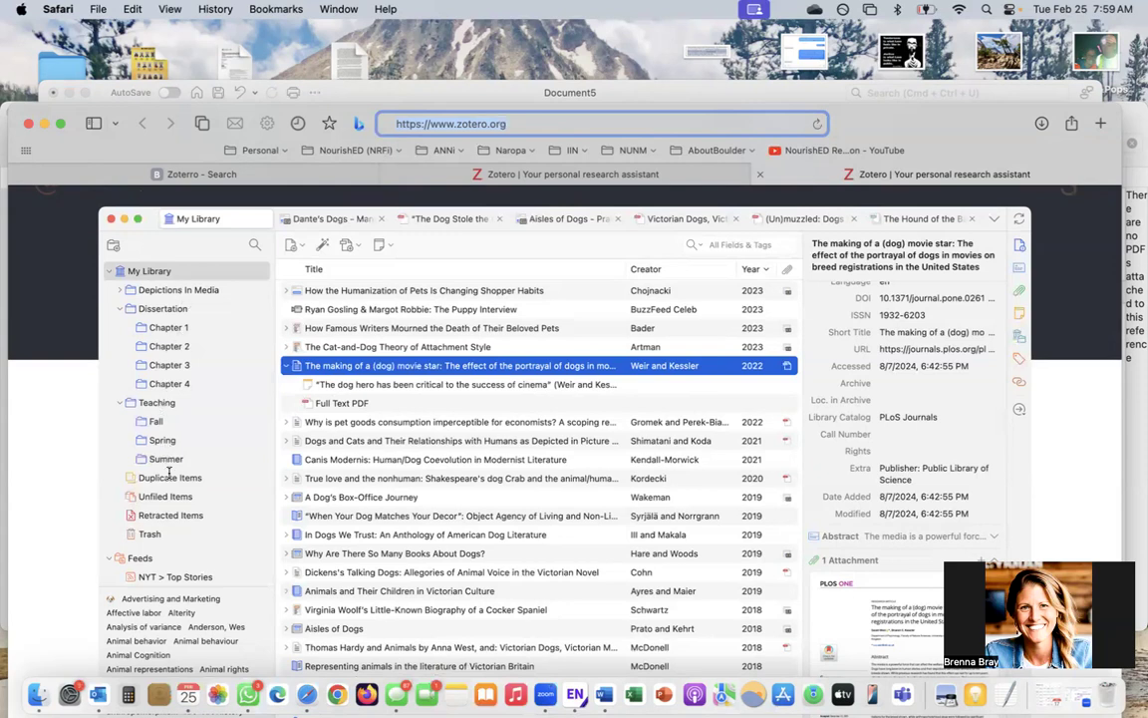
scroll(781, 366, down, 2)
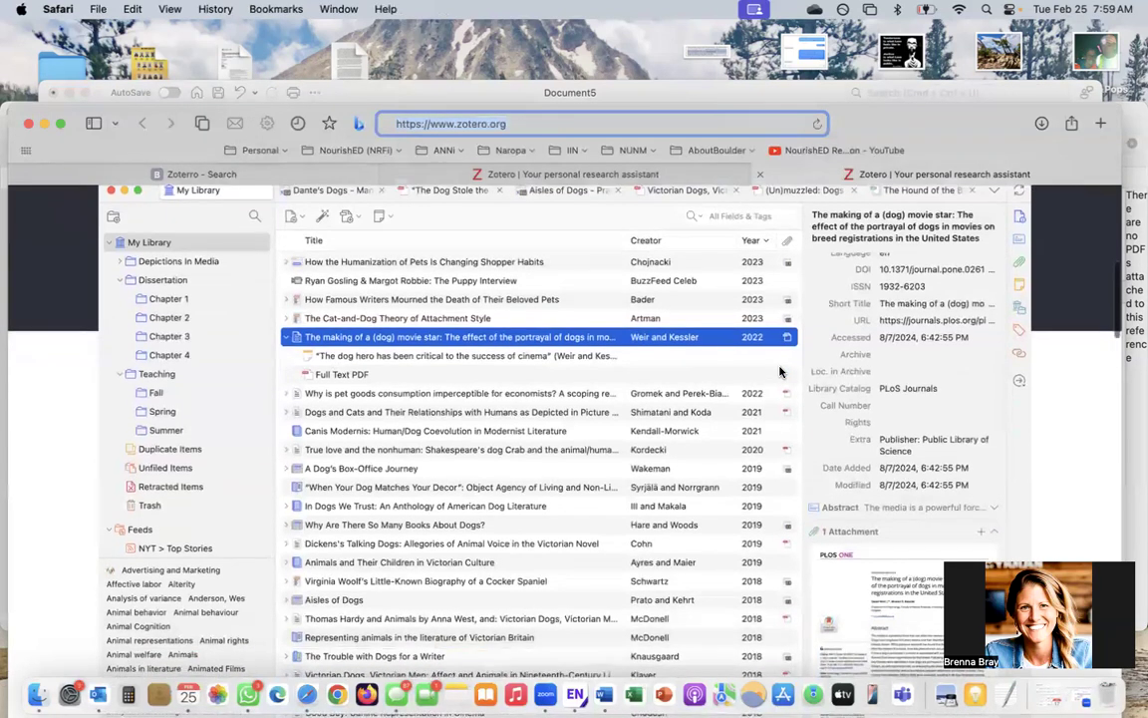
scroll(444, 463, down, 5)
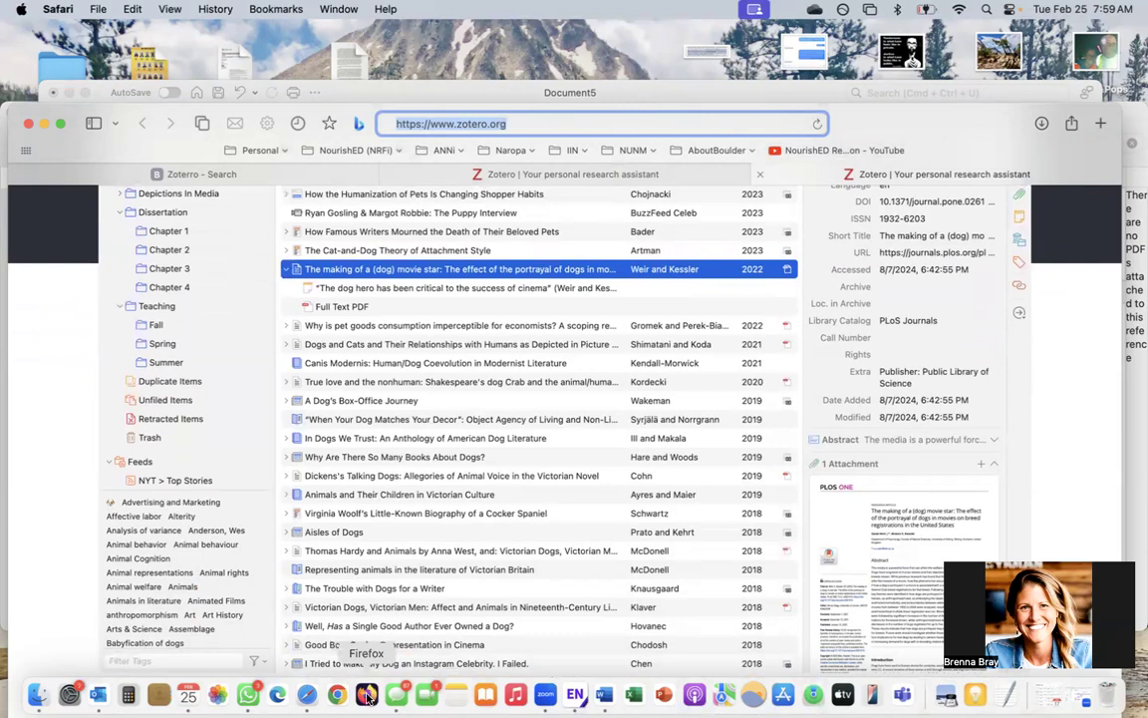
Step: Switch to EndNote, extend the library window downward and list all references
click(575, 694)
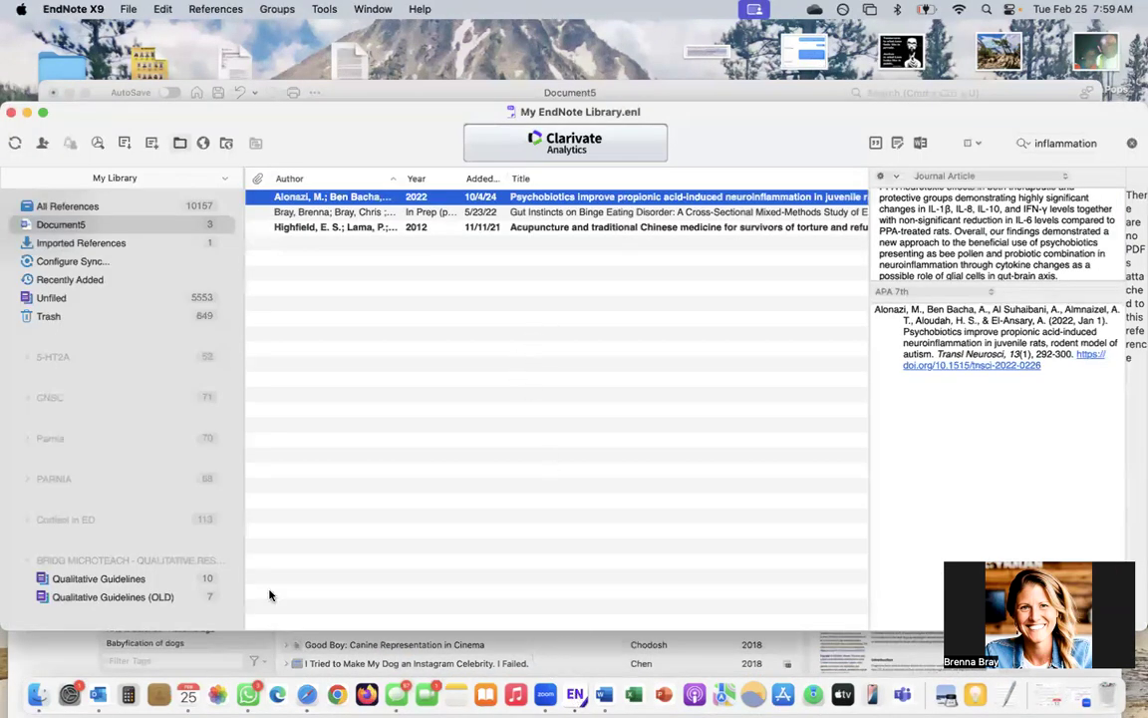
drag(4, 629, 5, 665)
click(62, 204)
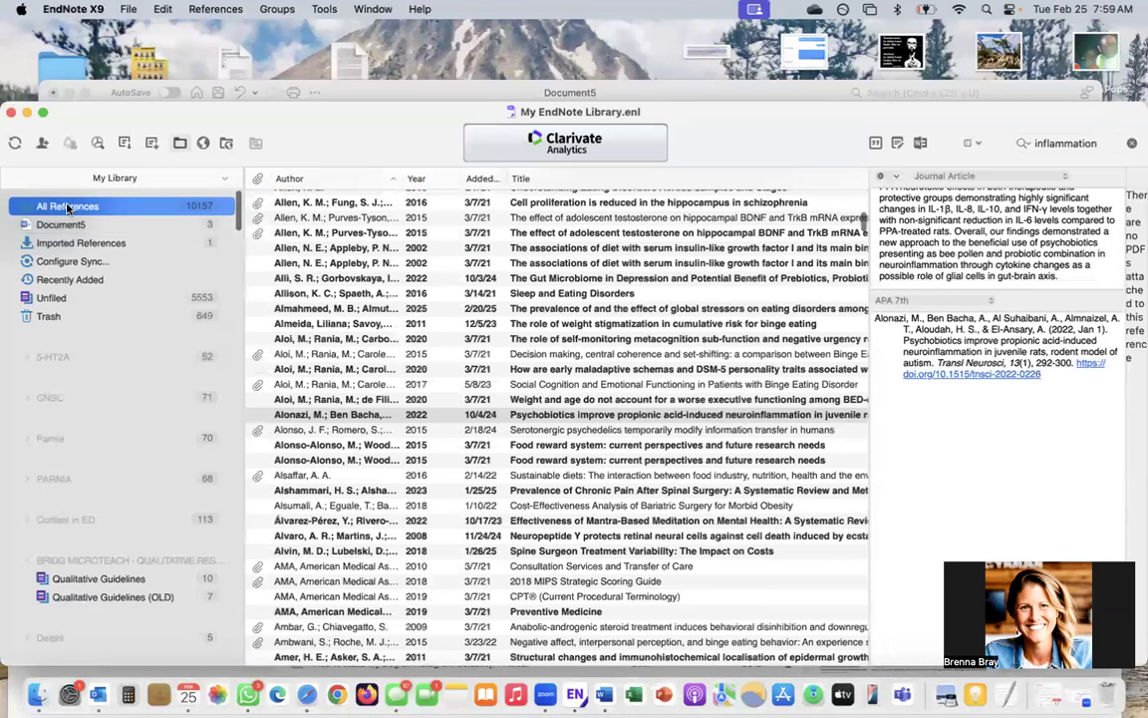
Step: Expand the 5-HT2A group set and view the references in its group 0. All
click(39, 361)
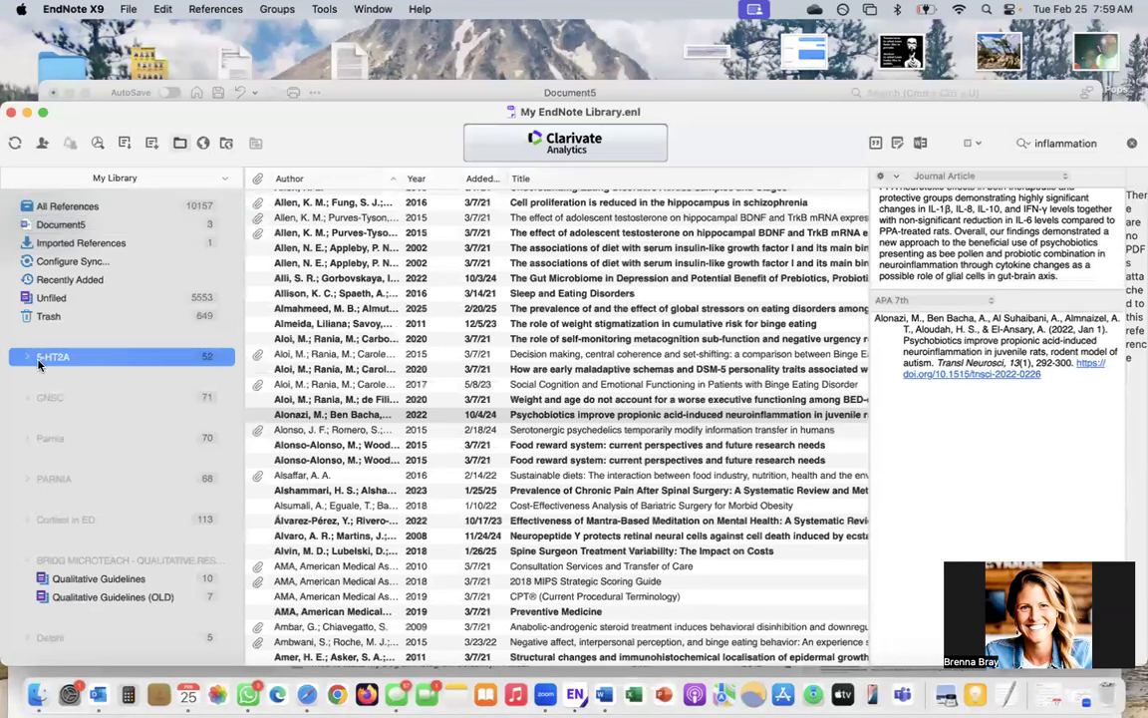
click(28, 360)
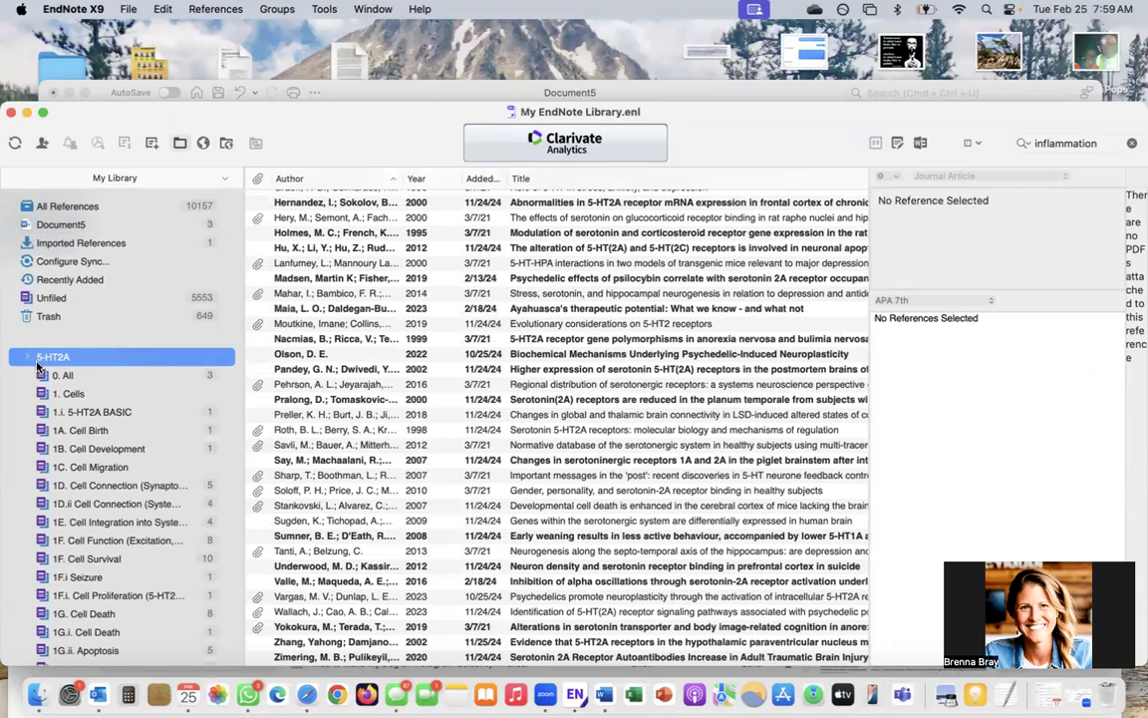
click(66, 376)
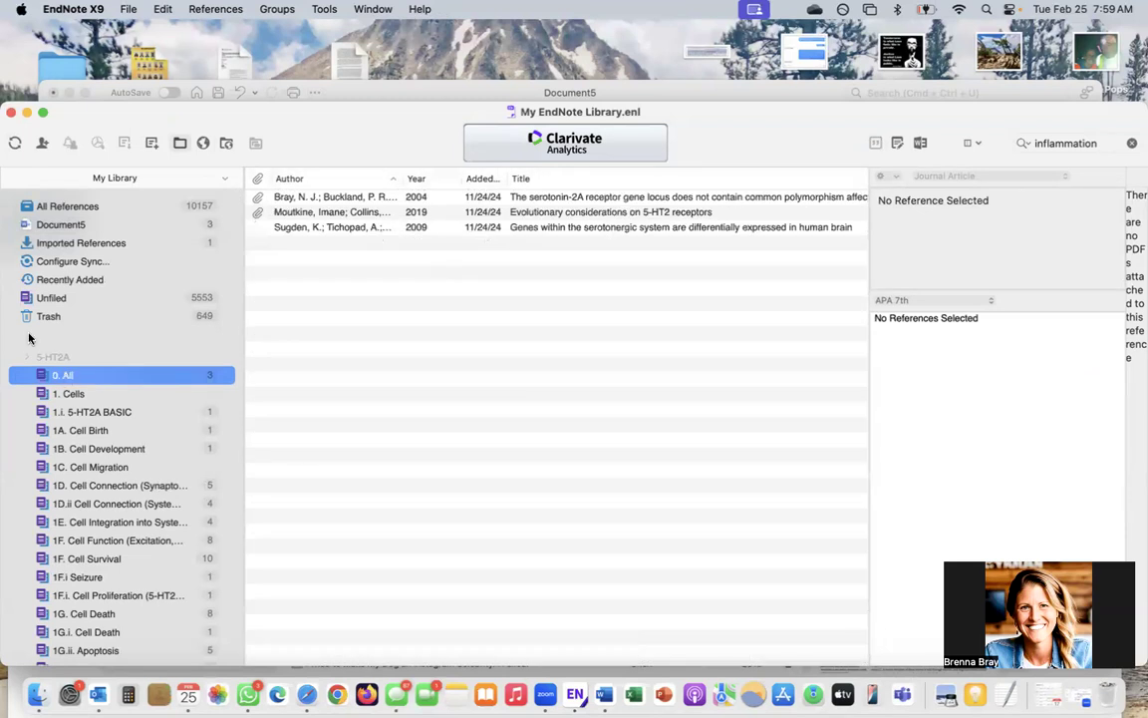
click(38, 356)
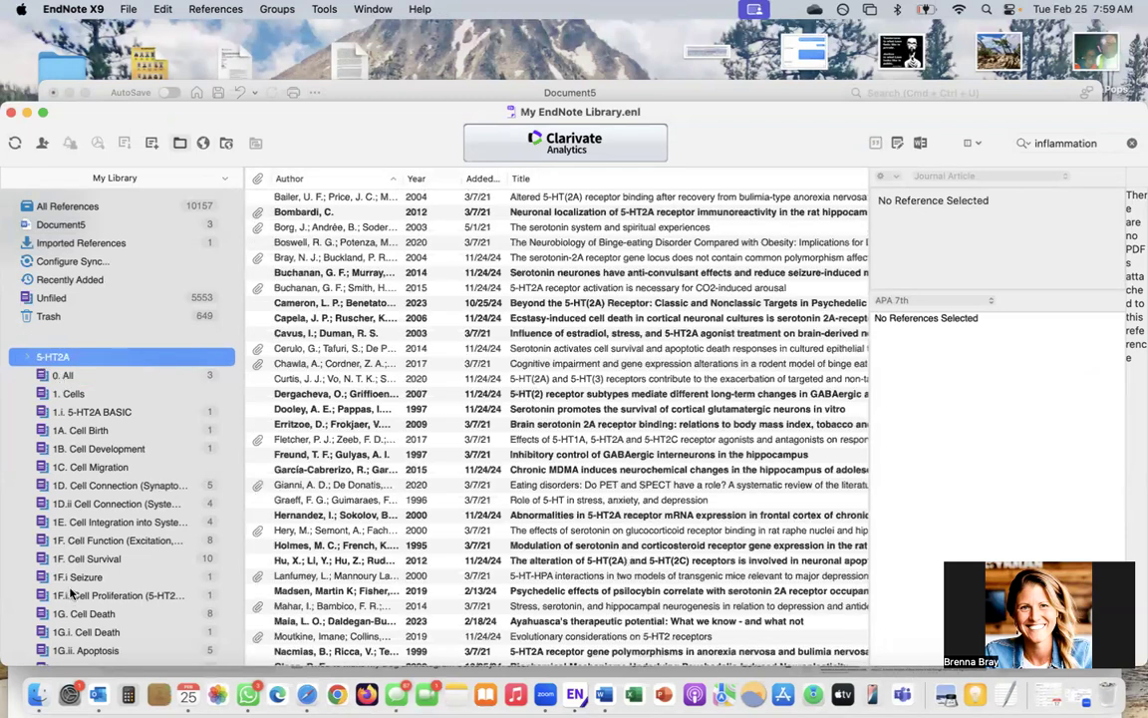
click(68, 375)
scroll(203, 385, down, 2)
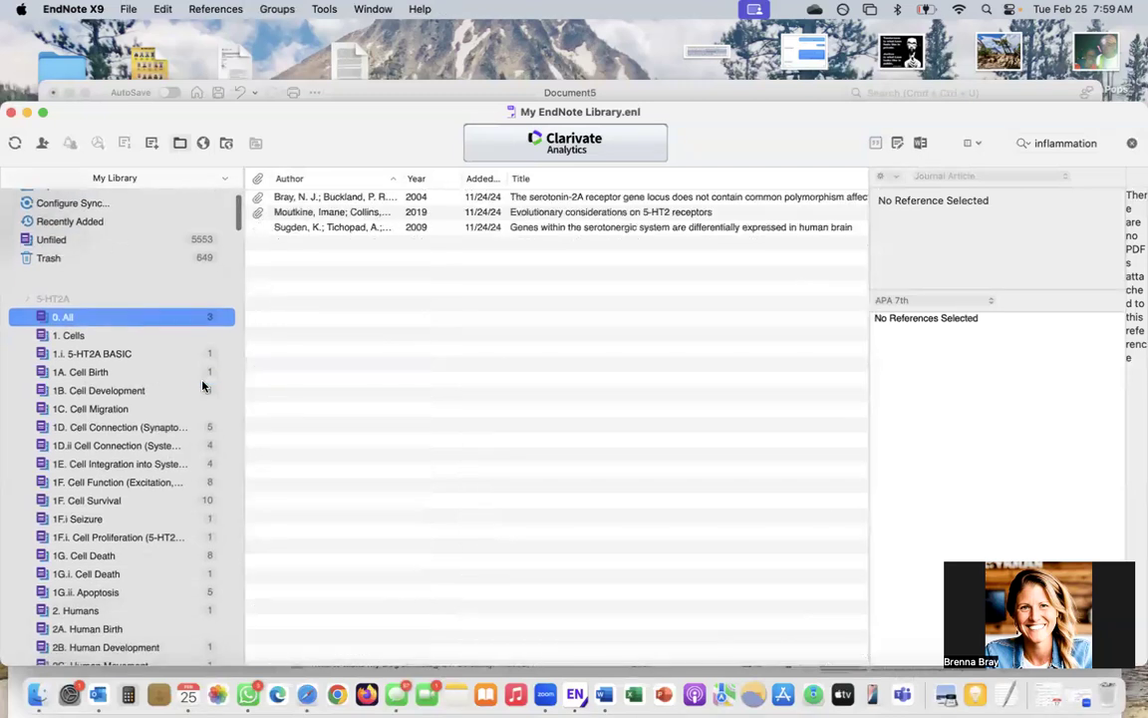
Step: View the references in the groups 1. Cells, 1.i. 5-HT2A BASIC, 1A. Cell Birth and 1D.ii Cell Connection
click(78, 333)
scroll(79, 337, down, 1)
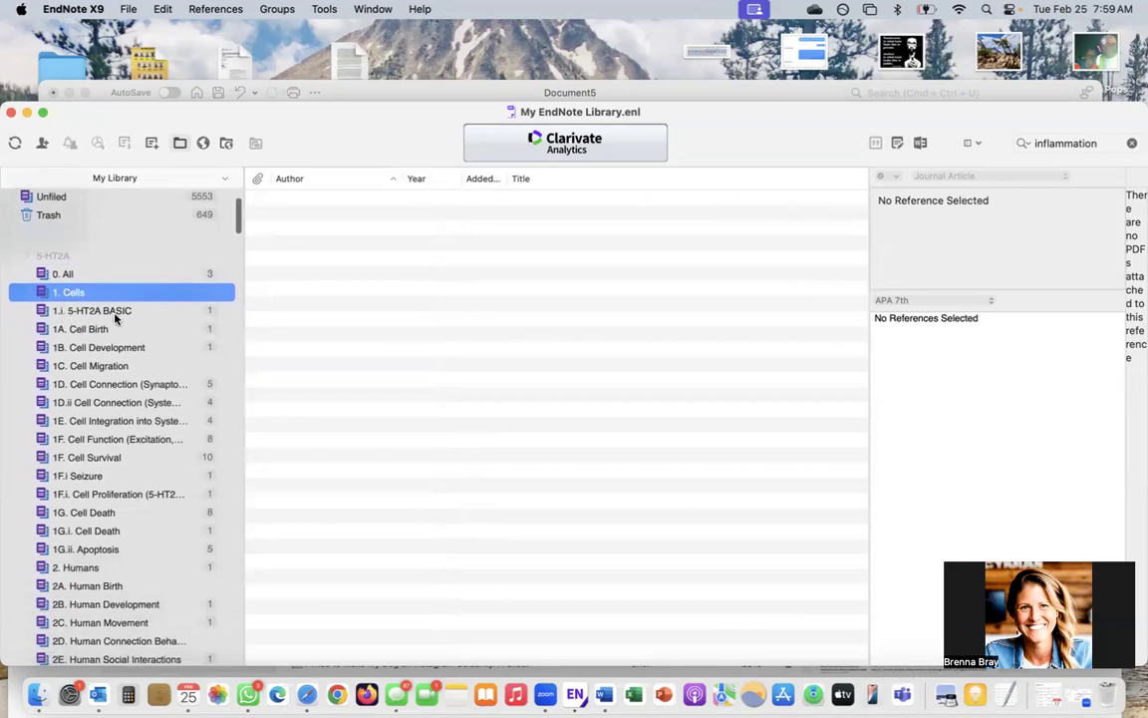
click(105, 313)
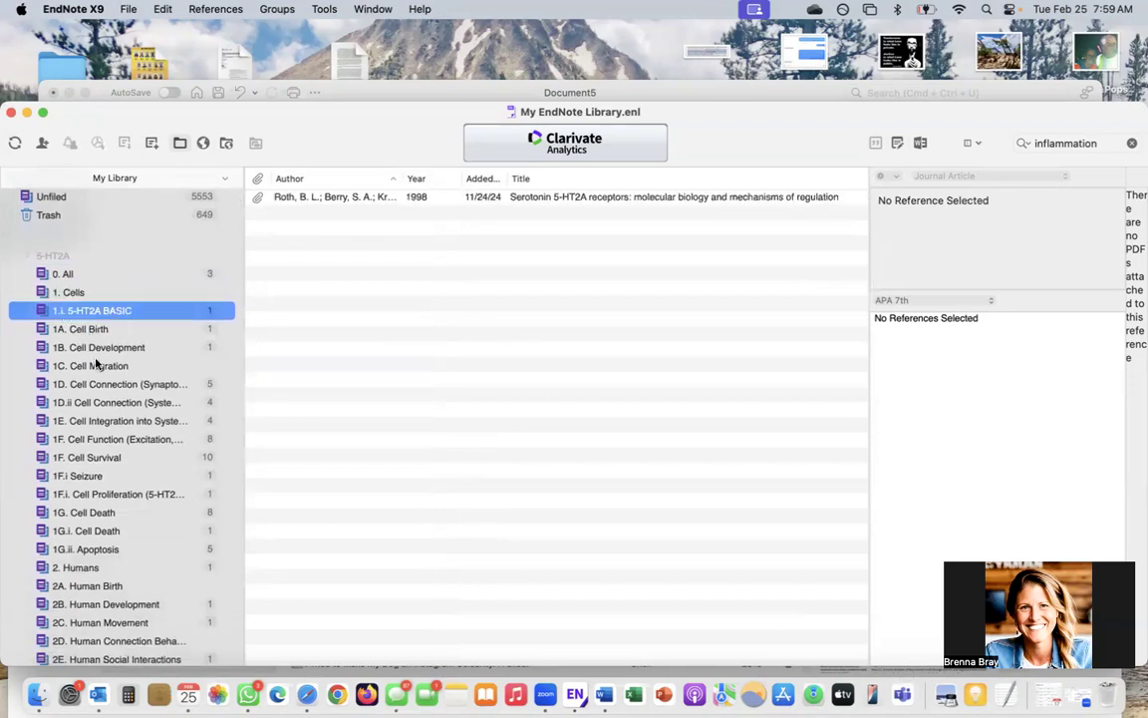
click(90, 331)
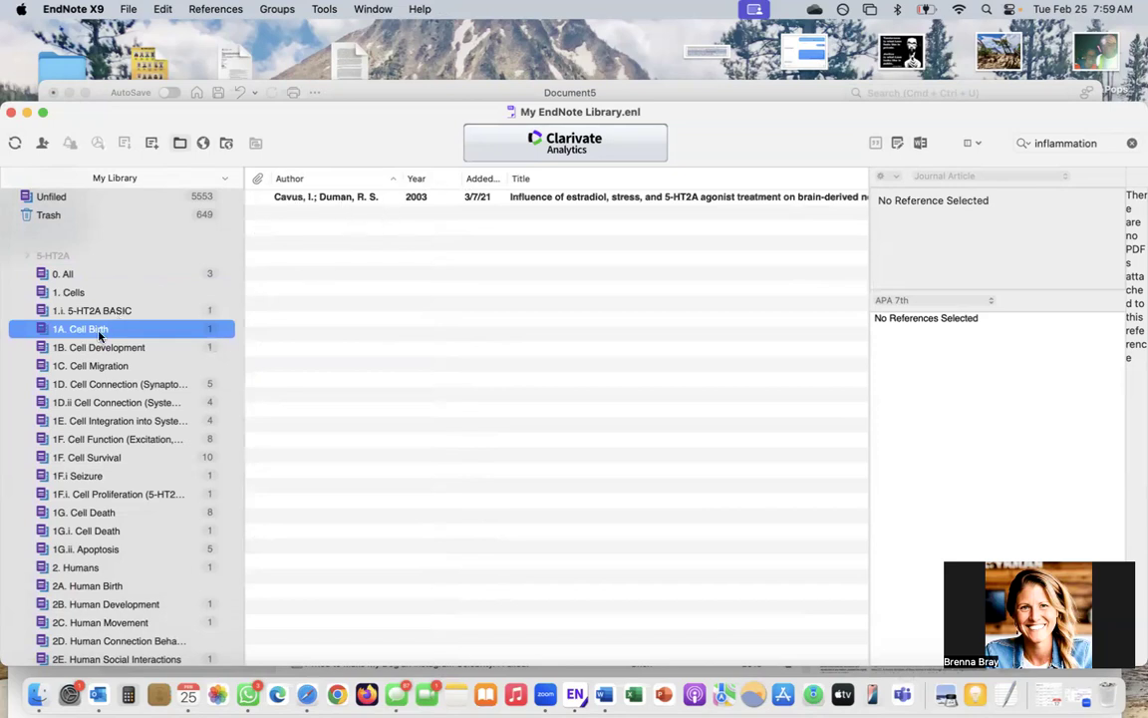
click(75, 403)
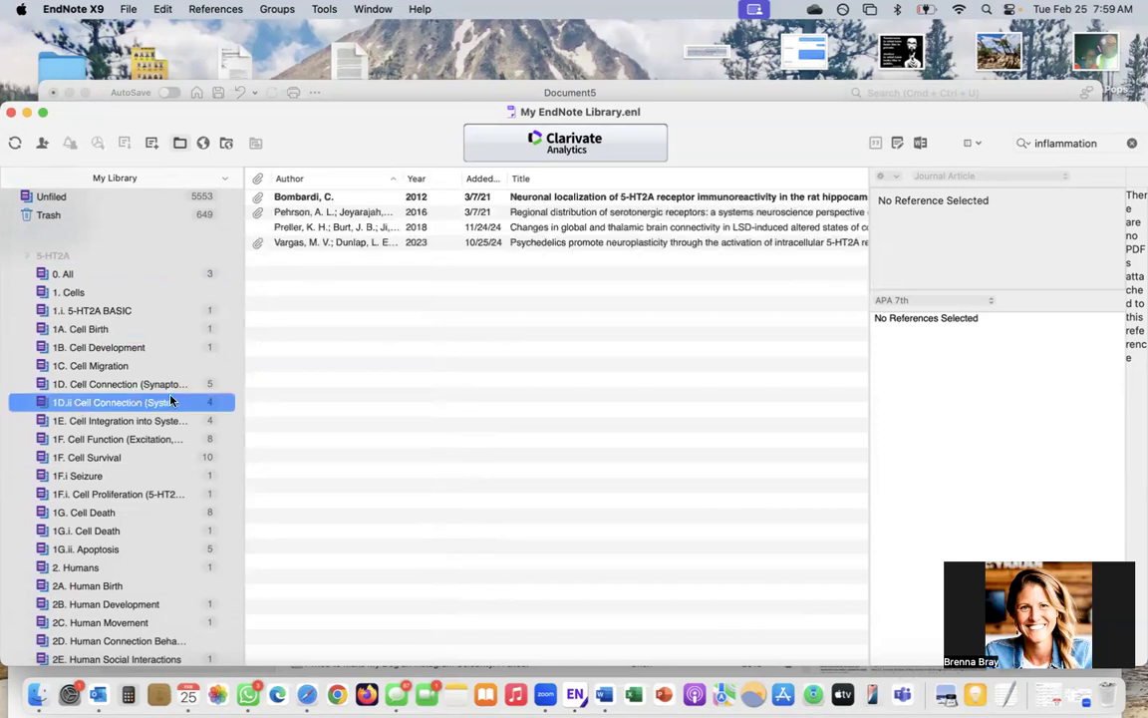
Step: Widen the group list and look through the references in 1F. Cell Function and the library's further group sets
drag(244, 405, 277, 402)
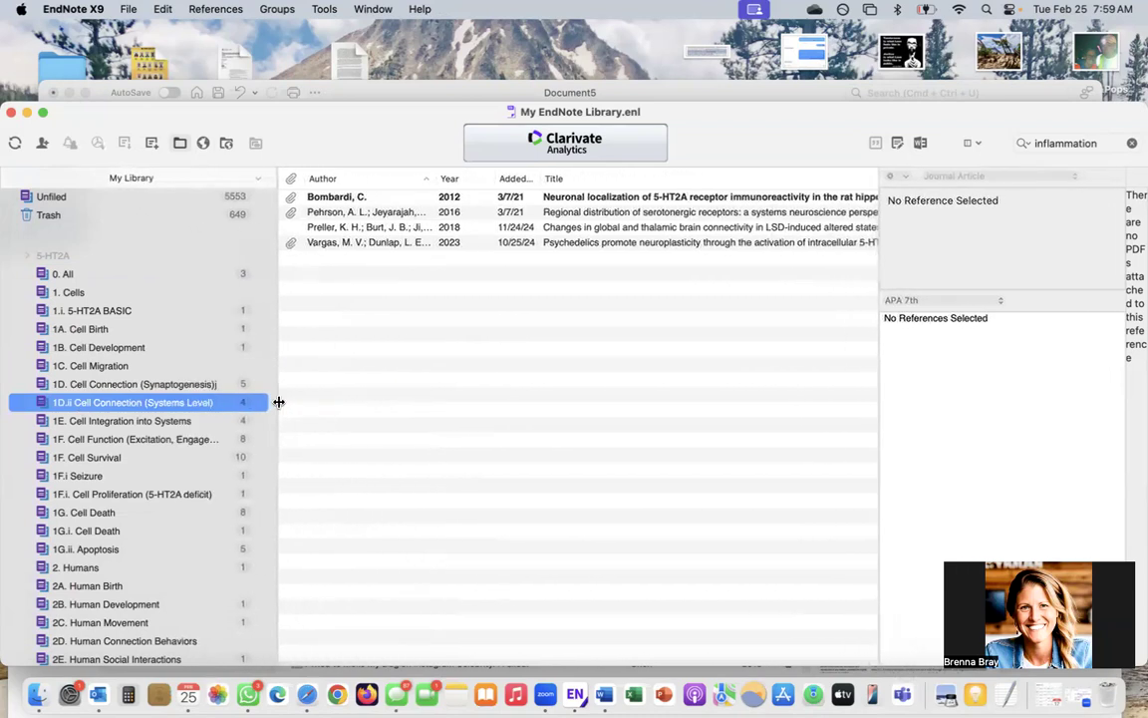
click(104, 441)
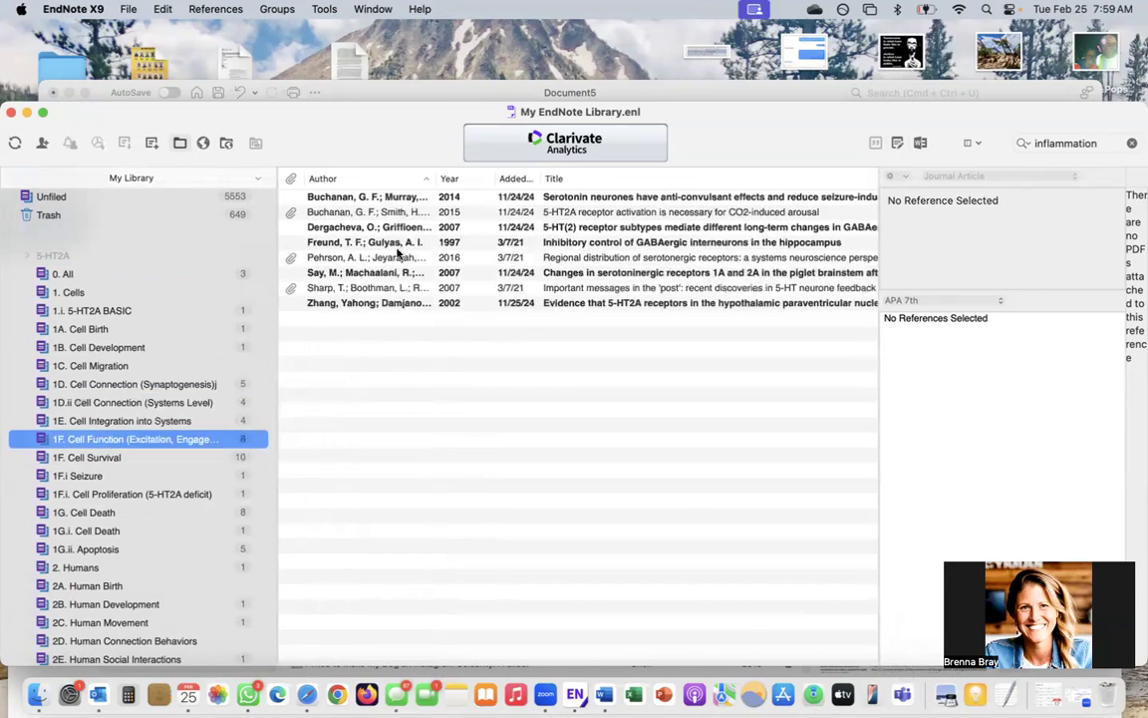
scroll(143, 458, down, 3)
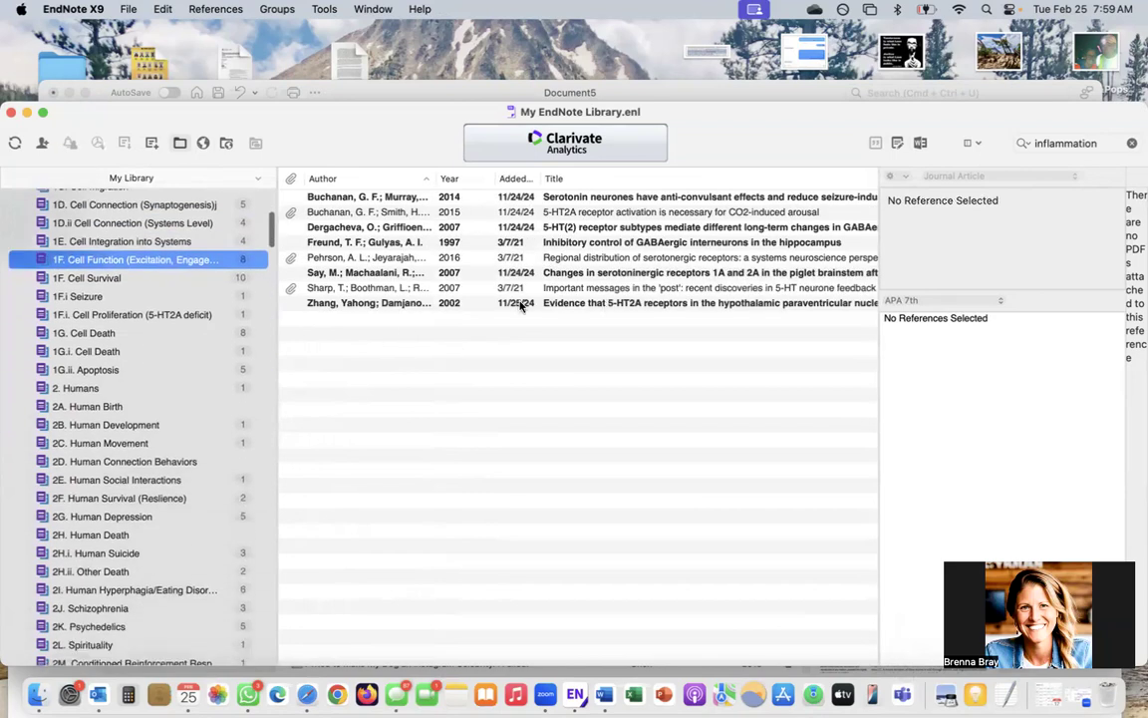
scroll(213, 337, down, 10)
scroll(213, 337, down, 15)
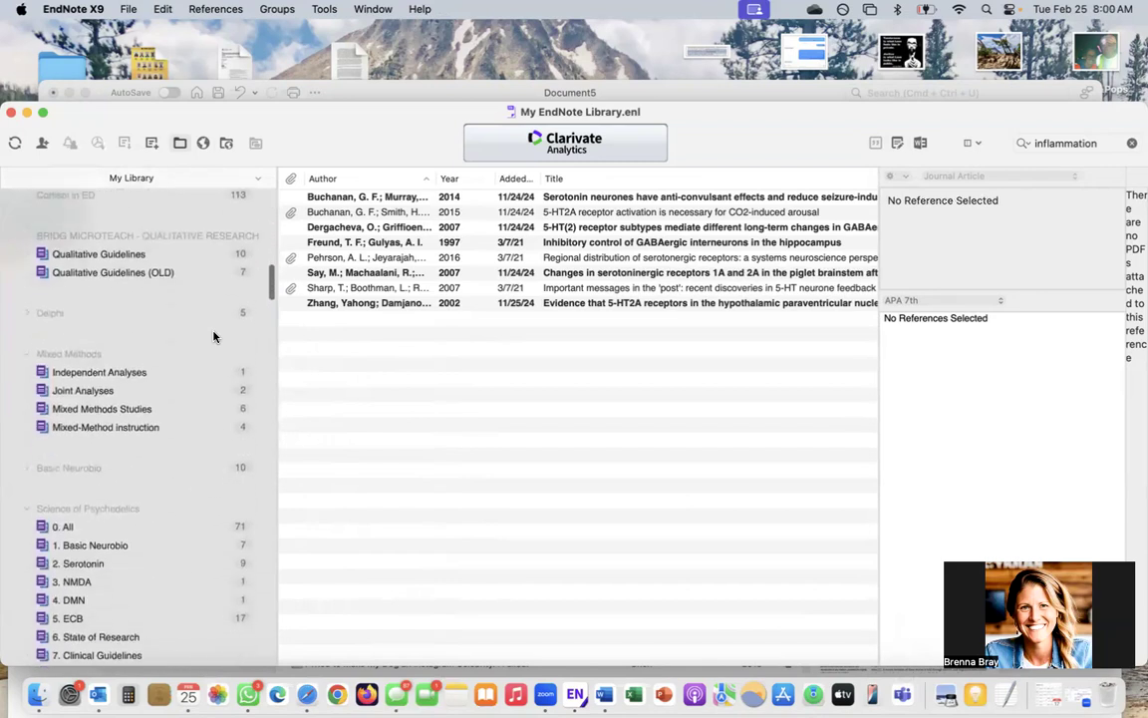
scroll(214, 337, down, 15)
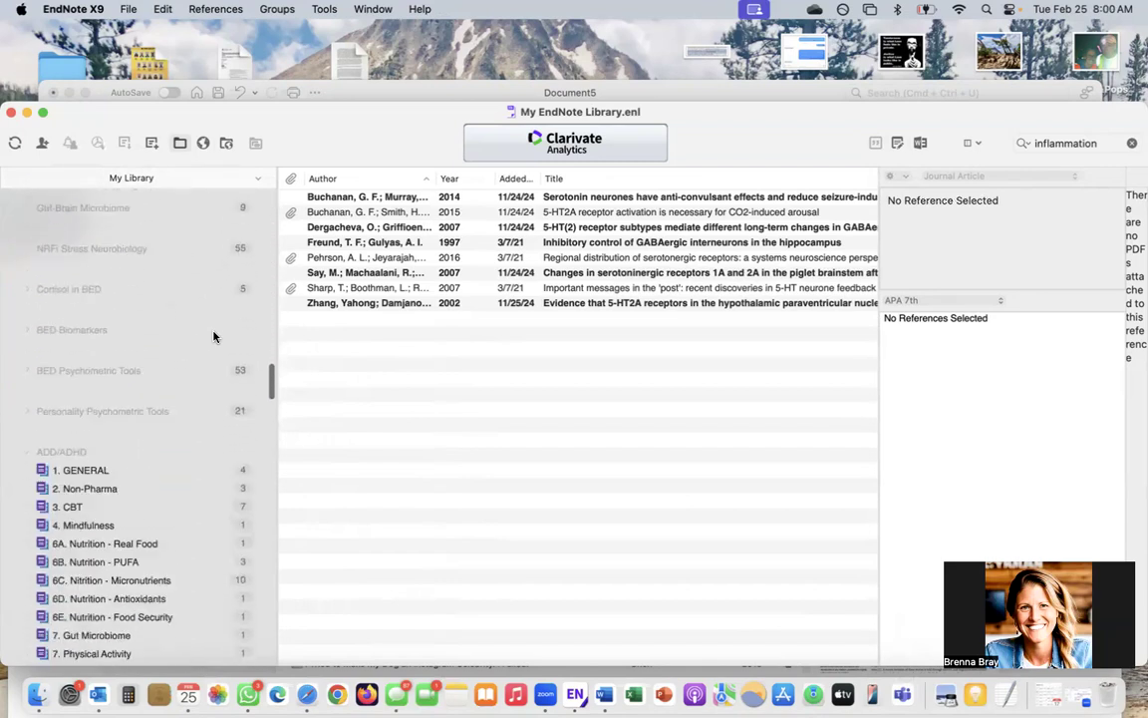
Step: Look through the remaining group sets in the library and collapse the 5-HT2A group set
scroll(213, 337, down, 5)
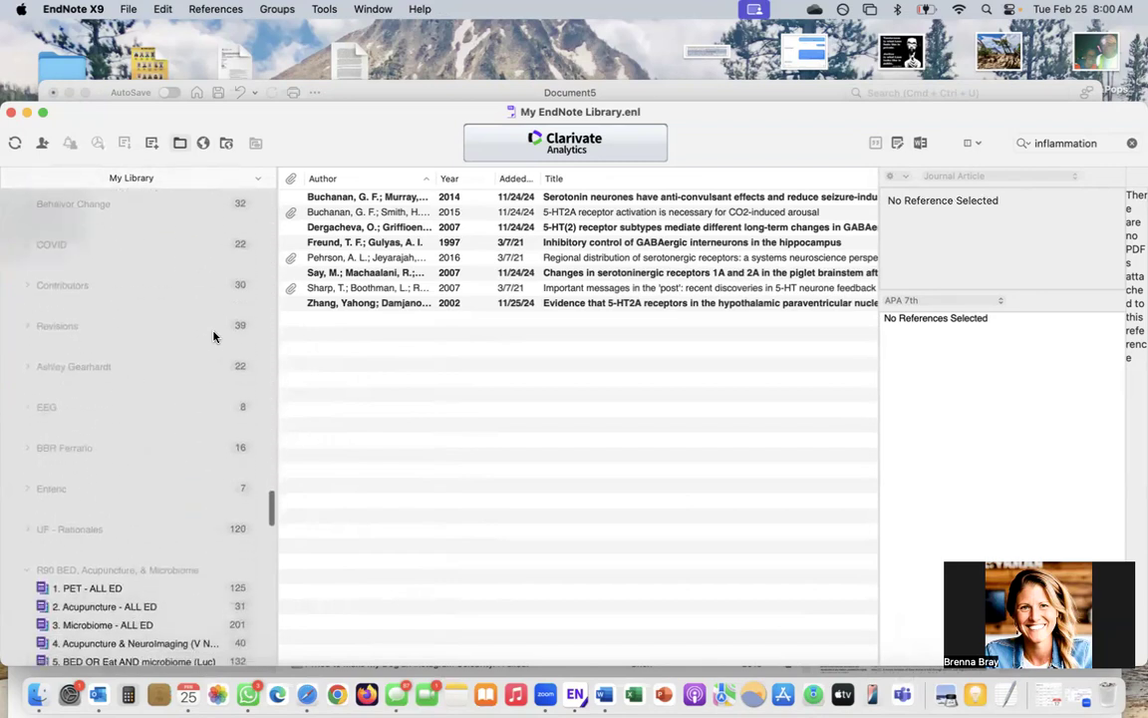
scroll(214, 337, up, 10)
scroll(214, 337, up, 15)
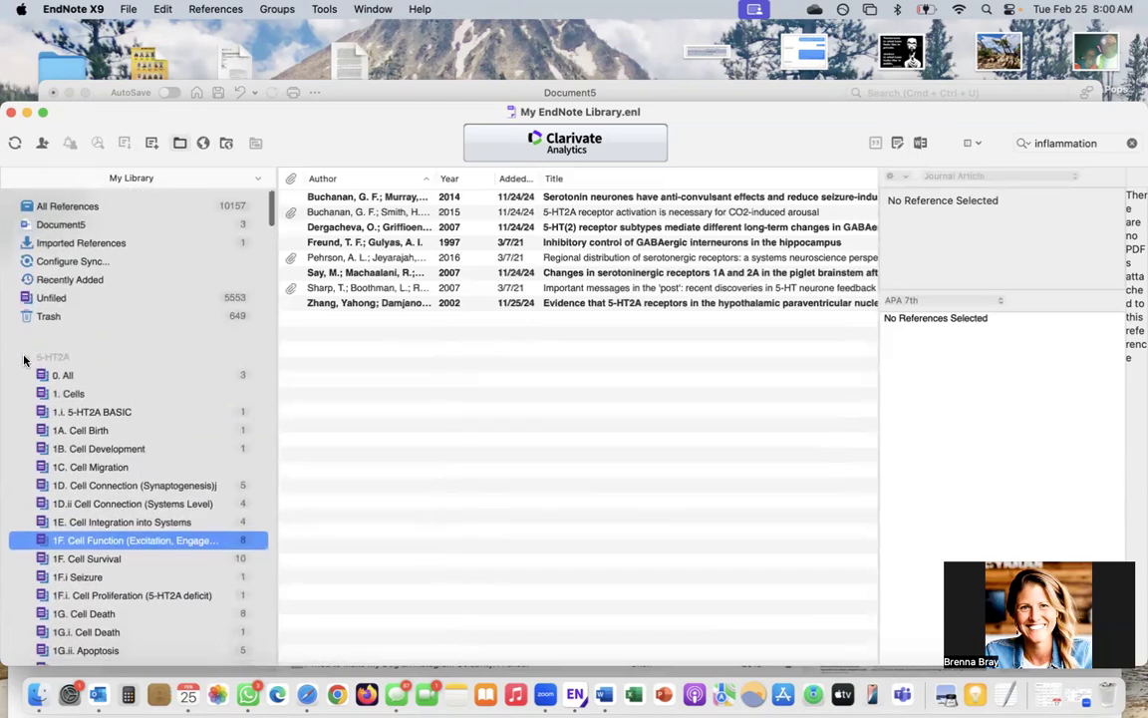
click(26, 357)
Step: List the references in the Qualitative Guidelines group and select the 2024 article on sample sizes for 10 types of qualitative data analysis
scroll(105, 399, down, 3)
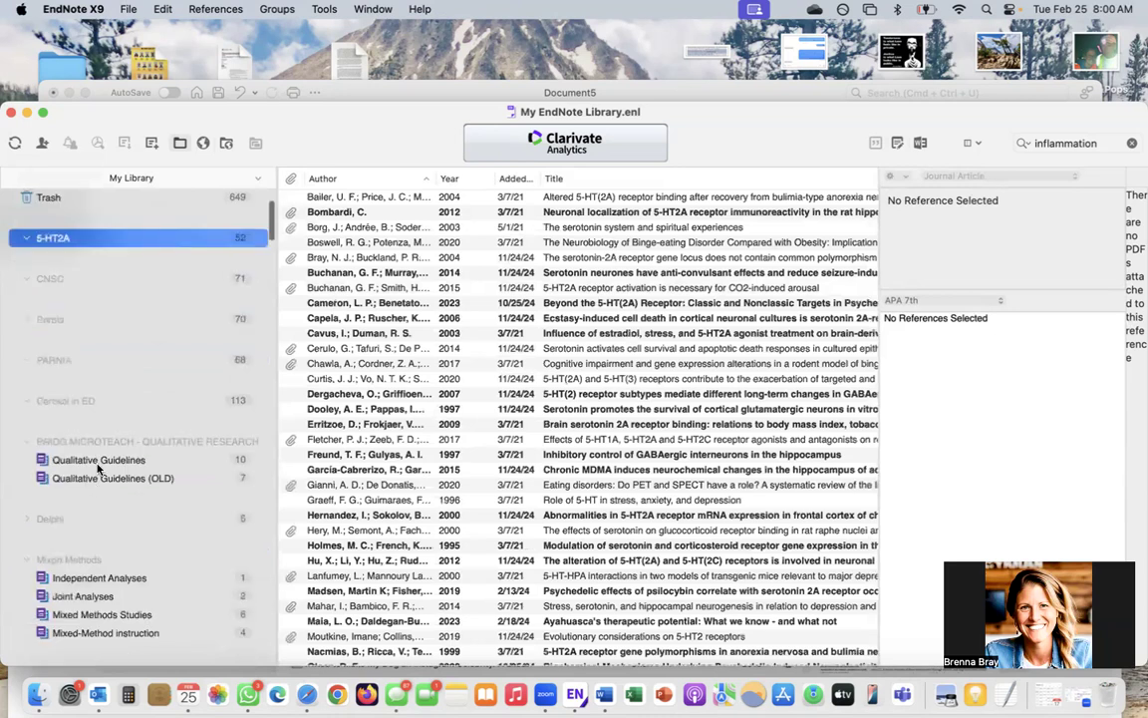
click(91, 461)
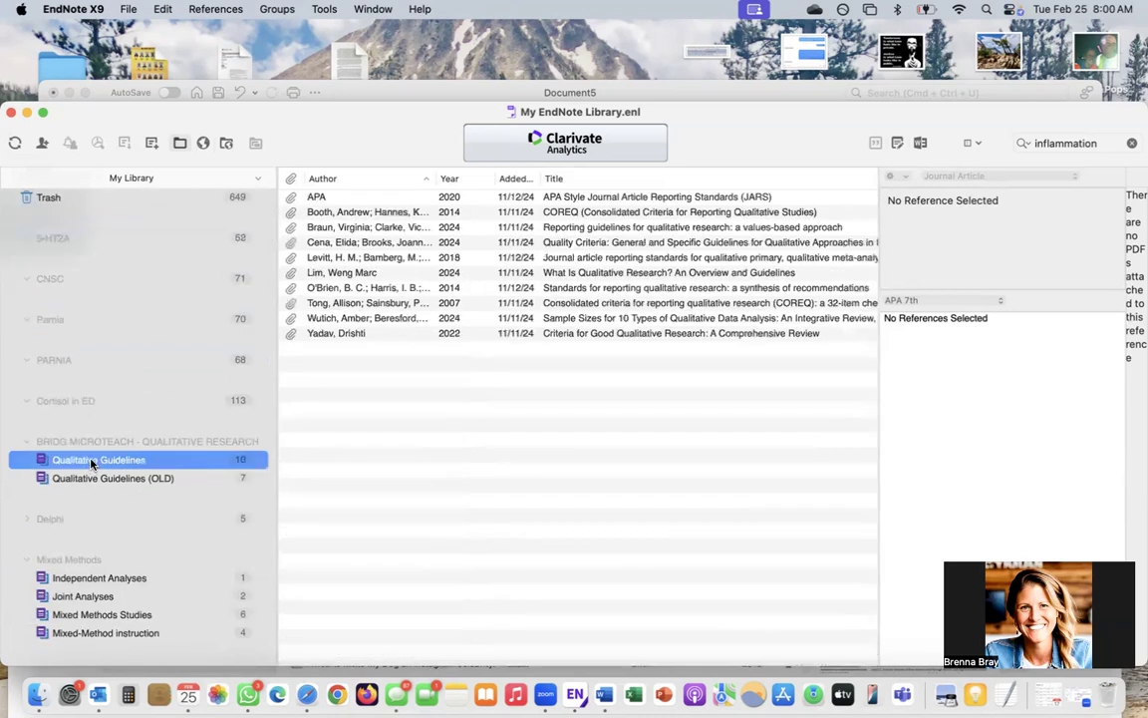
click(614, 312)
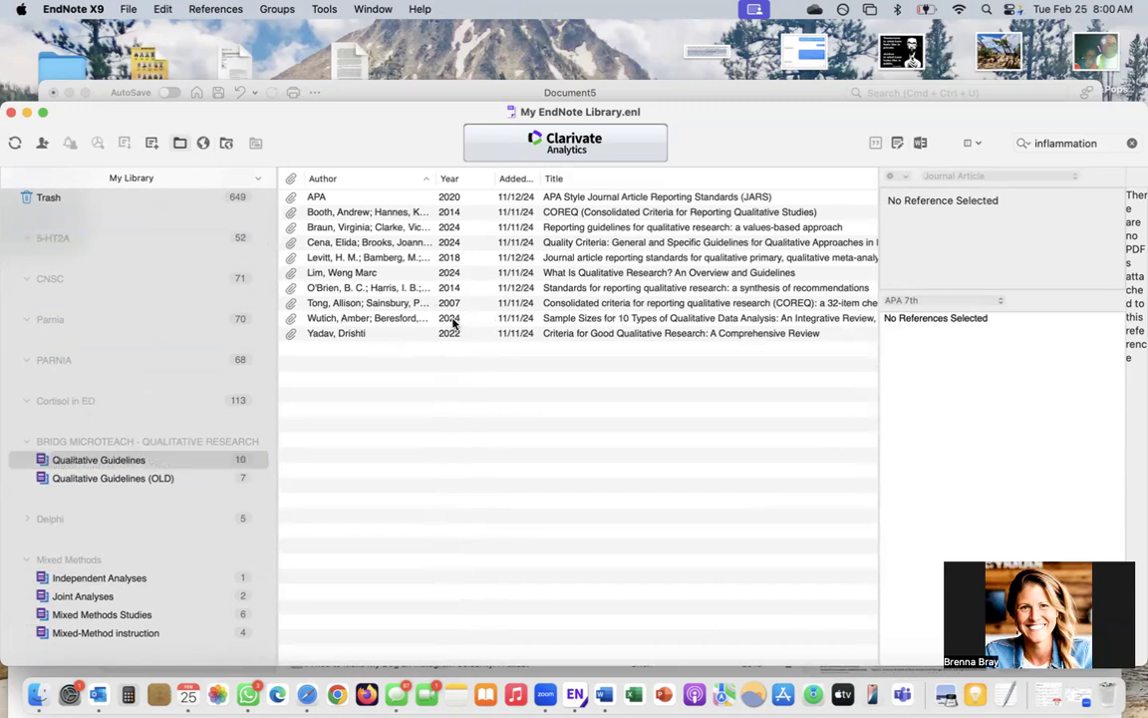
click(543, 319)
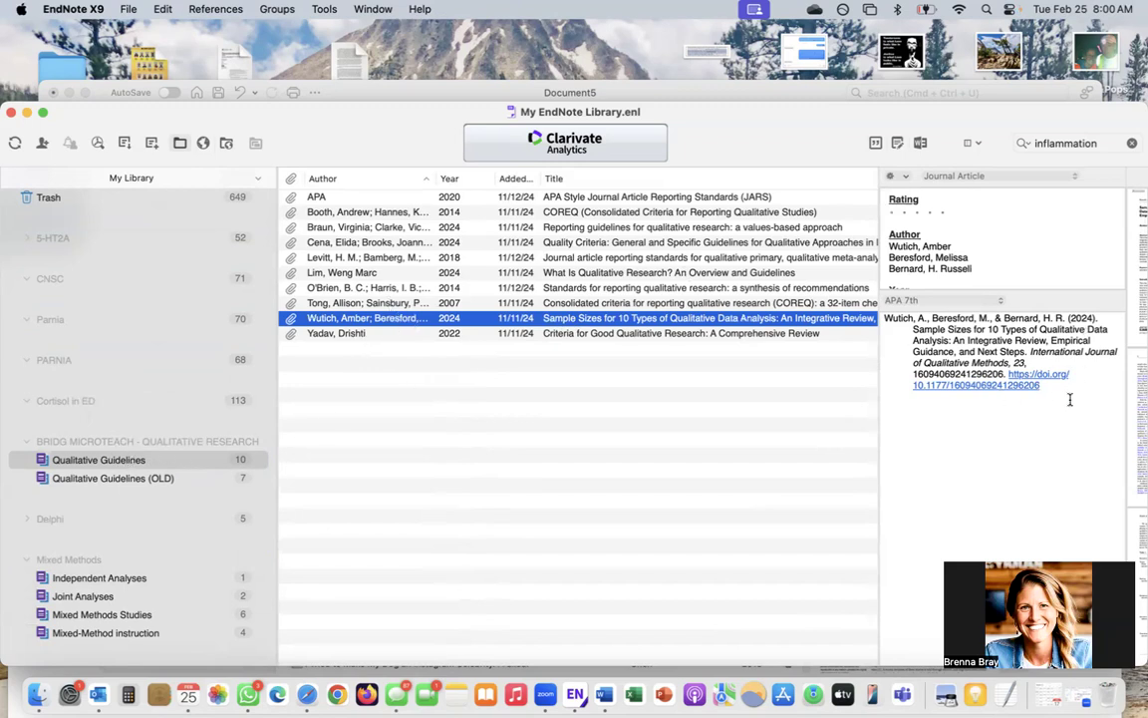
Step: Highlight the selected article's full APA 7th citation in the preview and place the cursor in its Author field
drag(1071, 389, 885, 311)
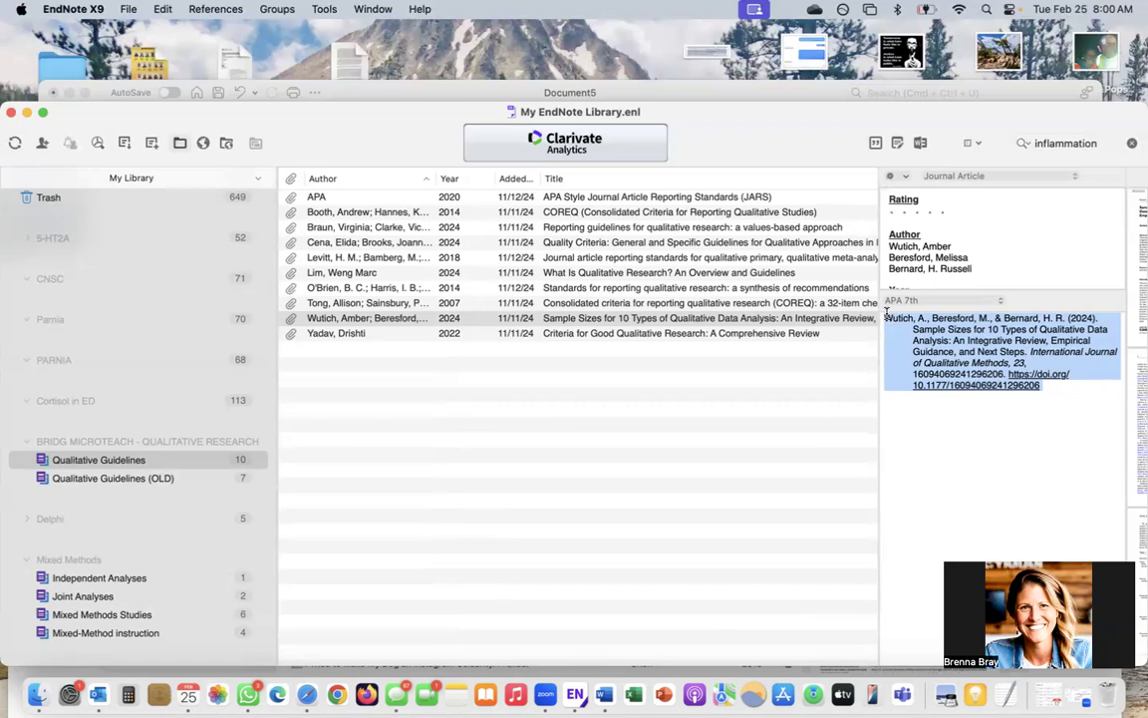
click(696, 318)
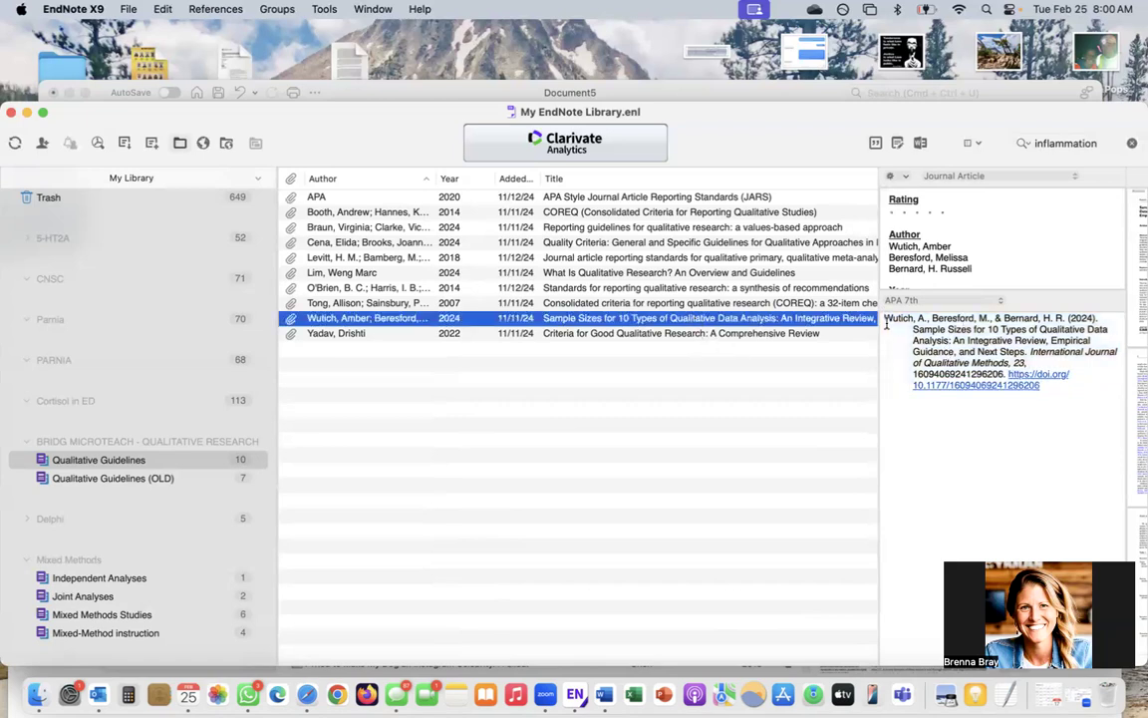
drag(885, 322, 1009, 401)
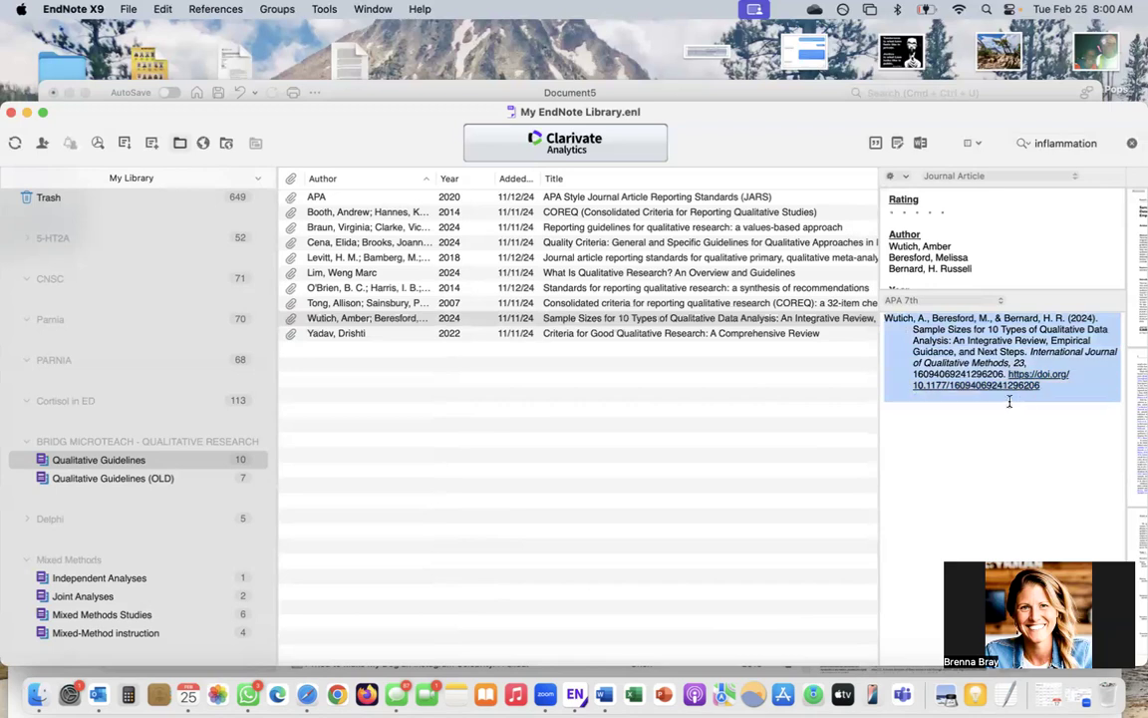
click(938, 306)
click(1080, 263)
click(1012, 230)
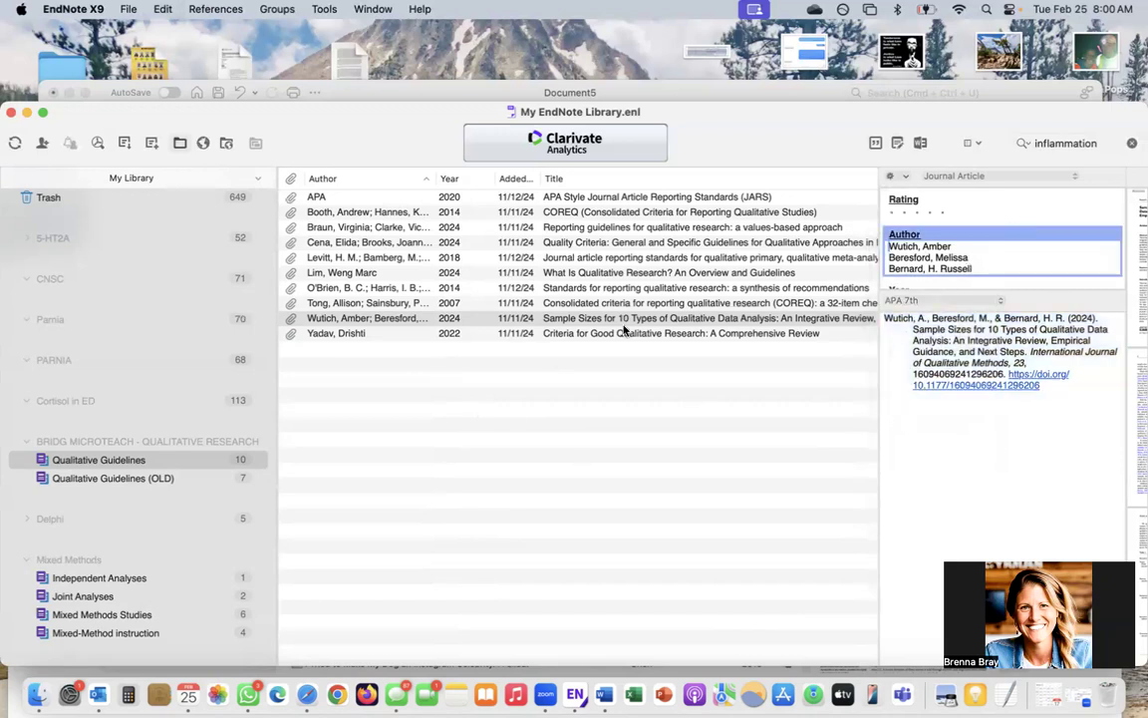
Step: Open the sample sizes article's full record, centre its window and examine its fields from Author through Abstract, Notes, URL and File Attachments
double_click(643, 319)
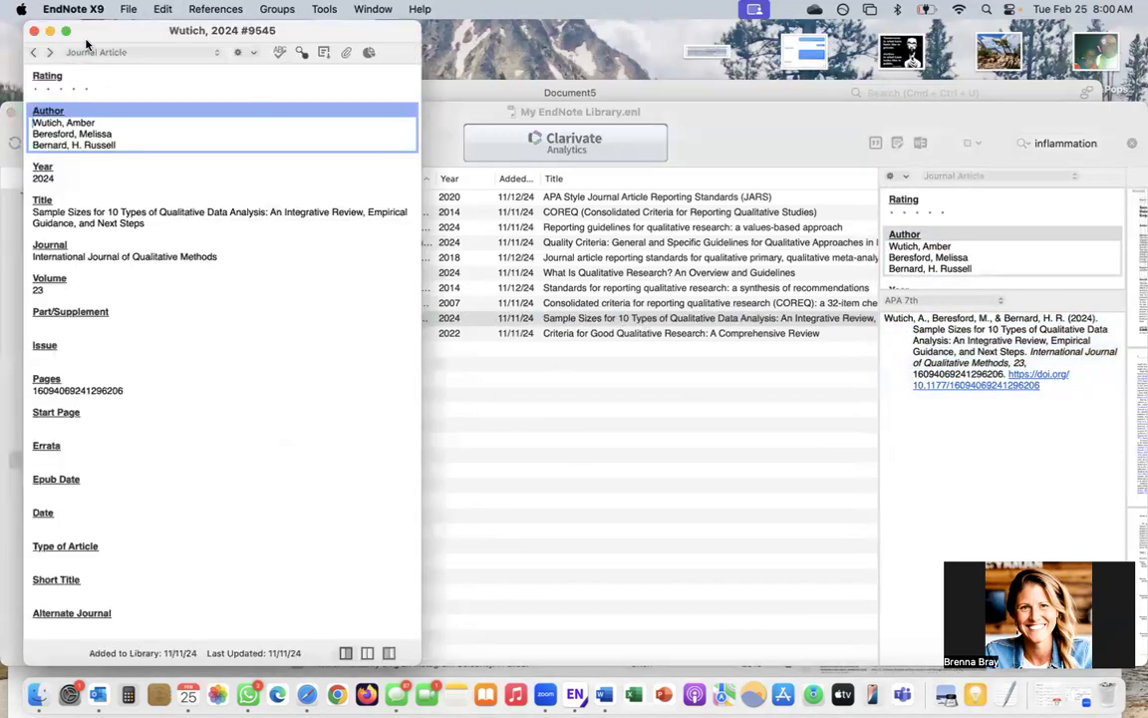
drag(113, 30, 485, 112)
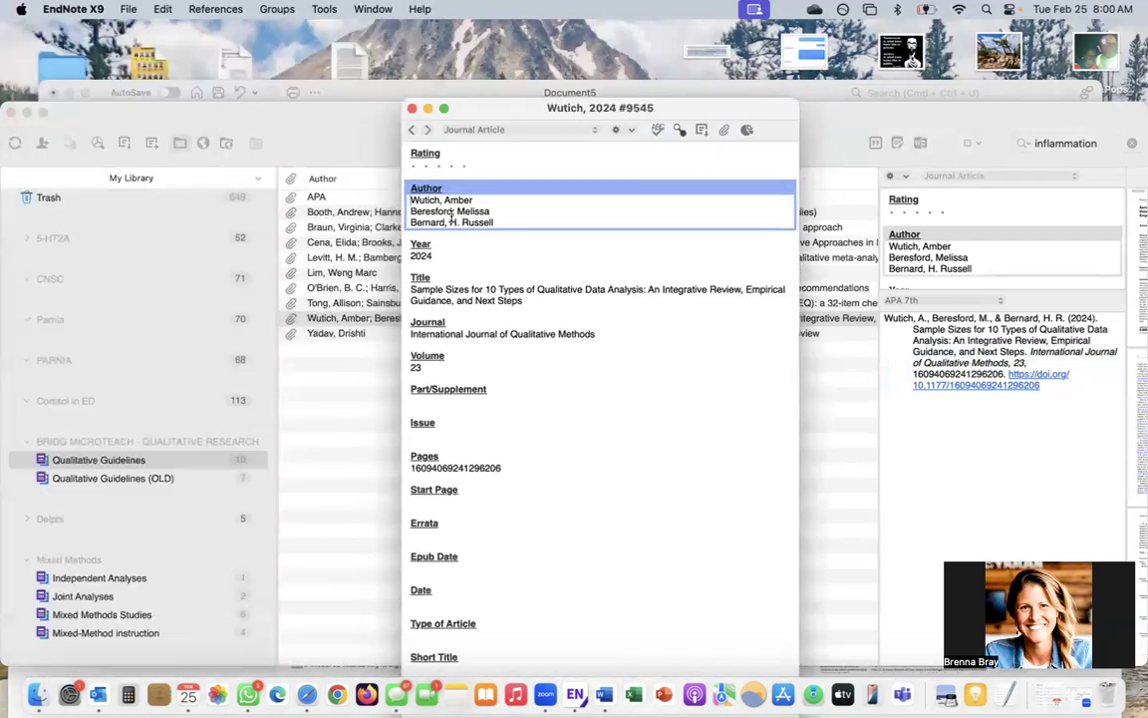
scroll(488, 317, down, 3)
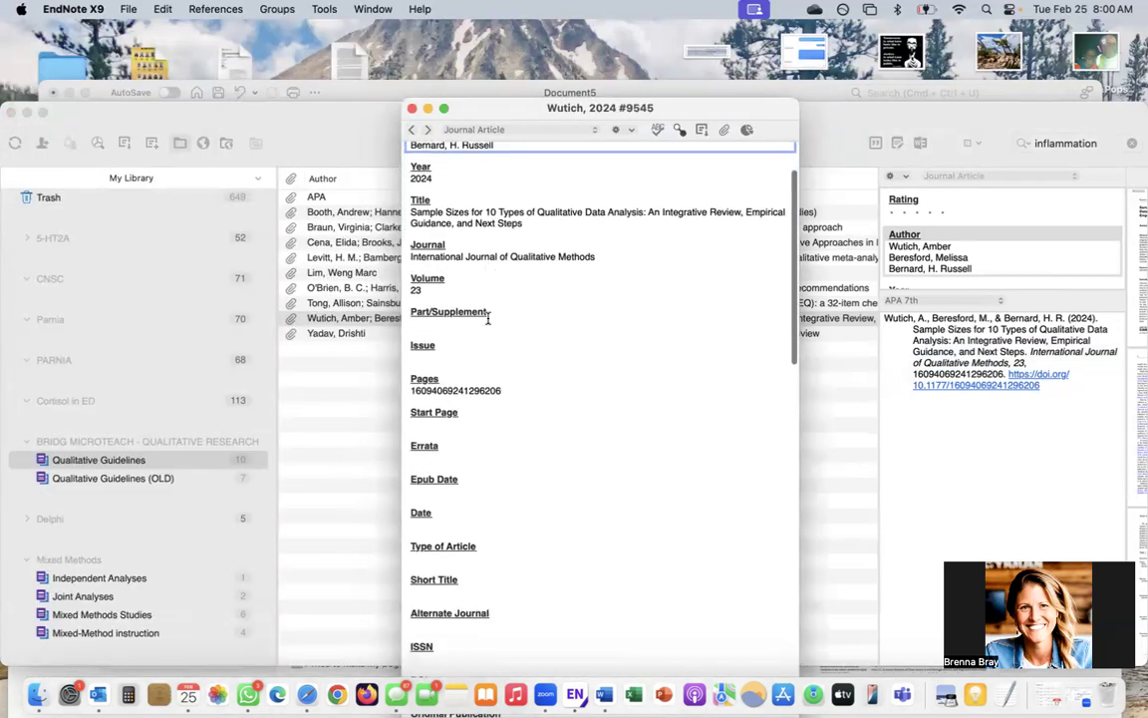
scroll(437, 319, down, 15)
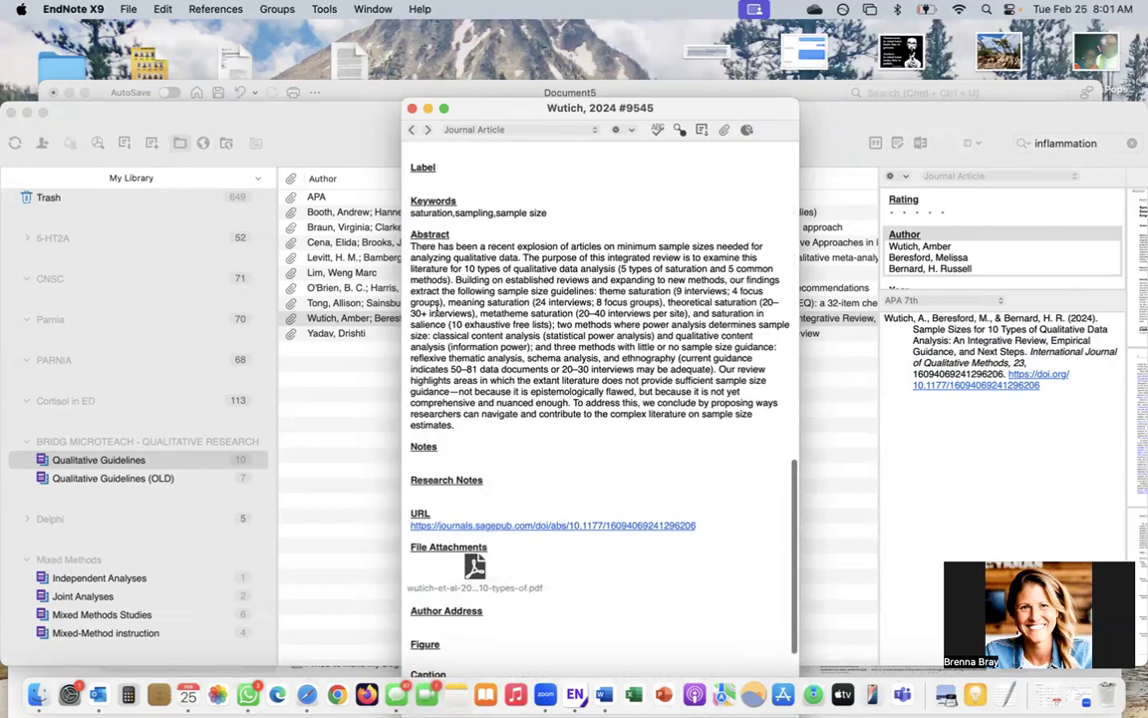
scroll(437, 347, down, 2)
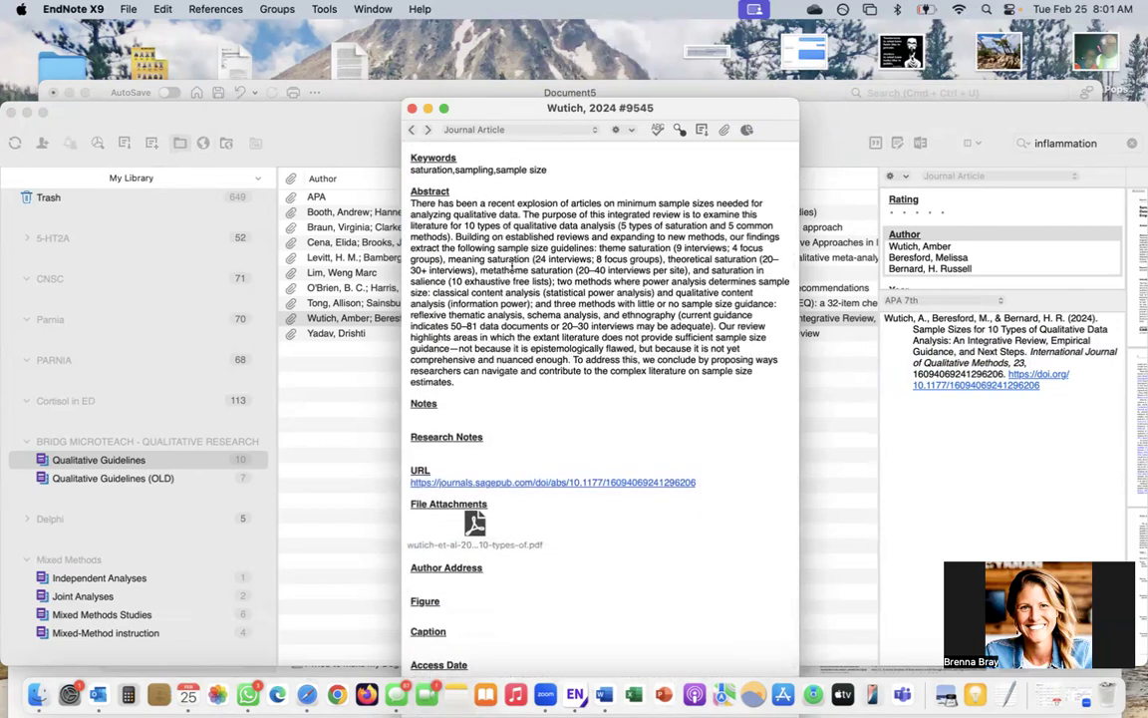
click(439, 415)
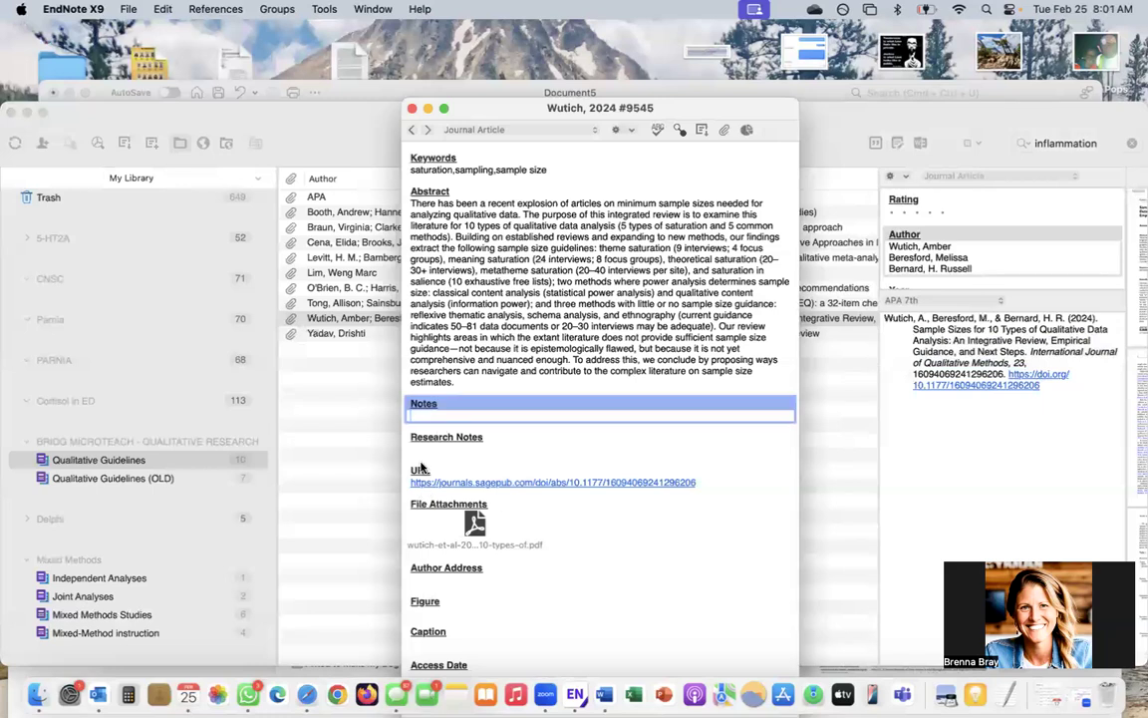
click(445, 483)
scroll(515, 547, down, 6)
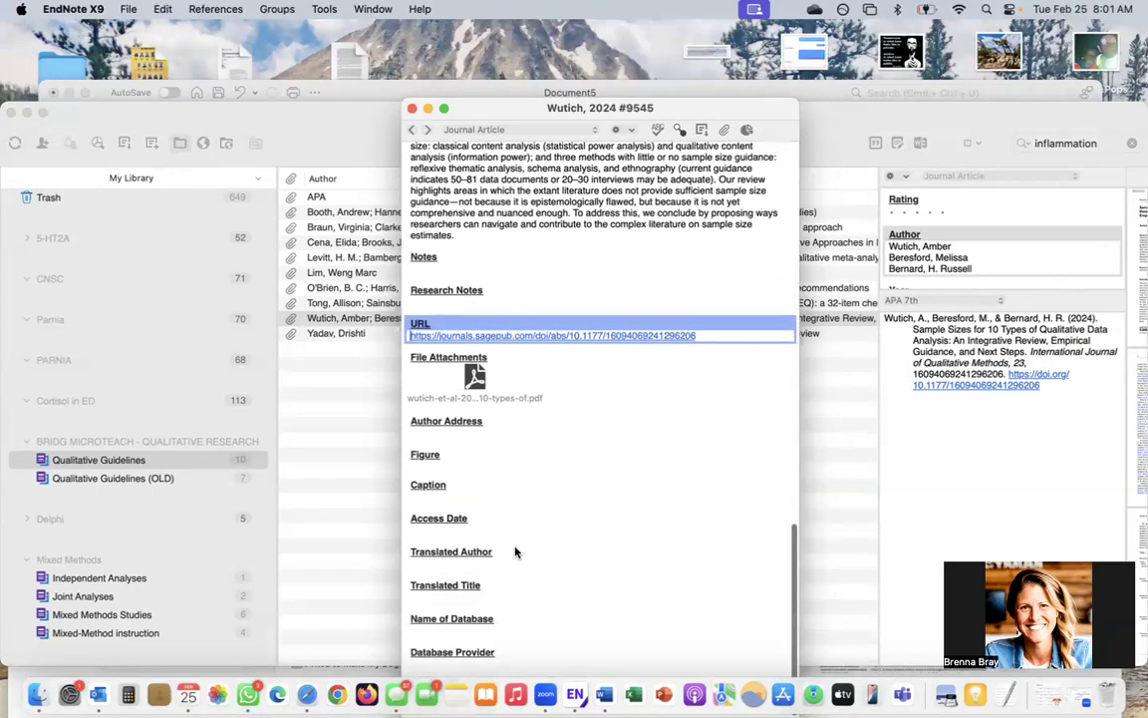
Step: Open the record's attached PDF, skim its first page, and close both the PDF and the reference record
double_click(475, 388)
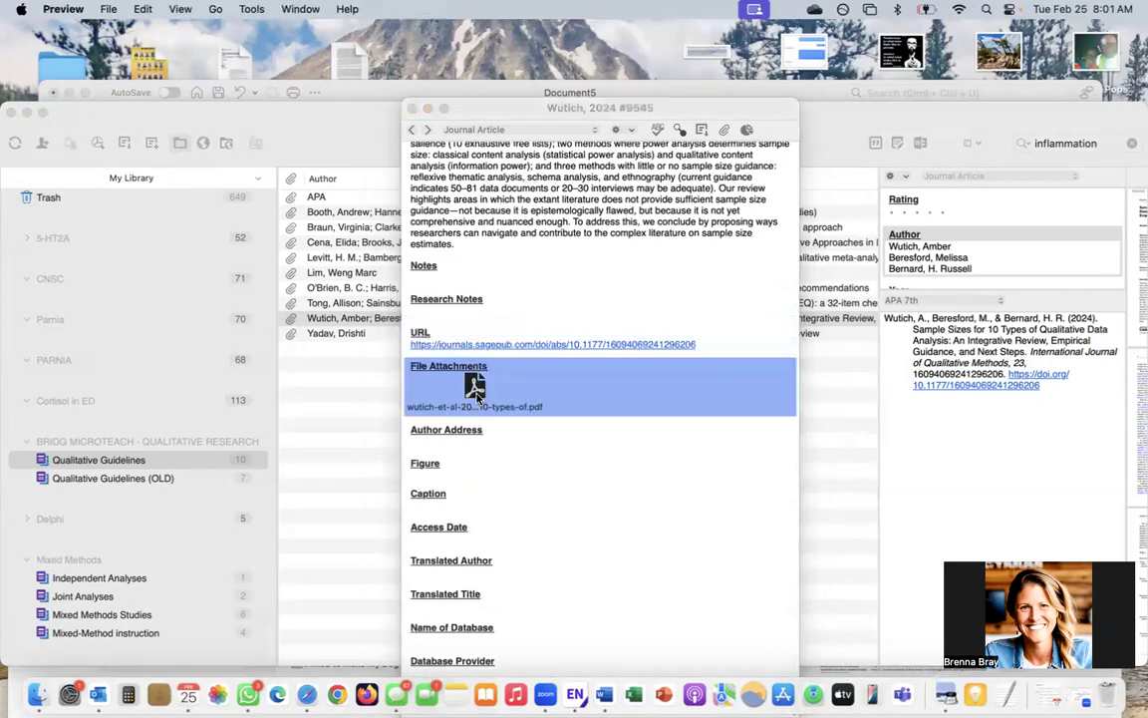
scroll(226, 265, down, 15)
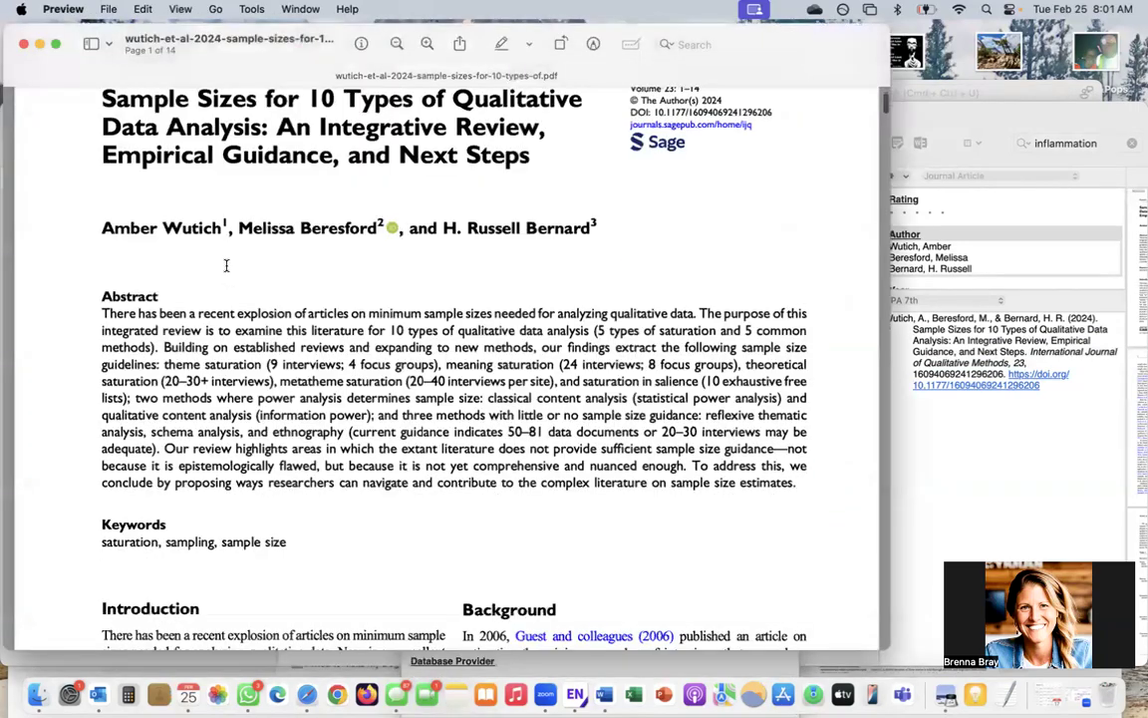
scroll(28, 57, up, 15)
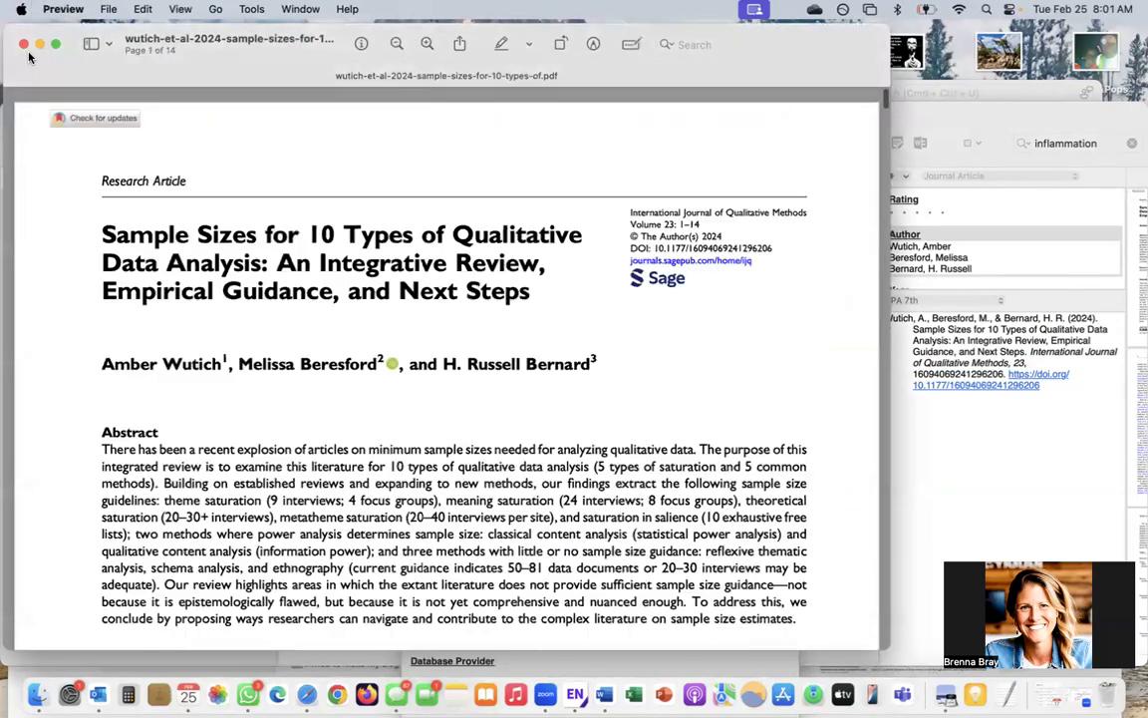
click(24, 46)
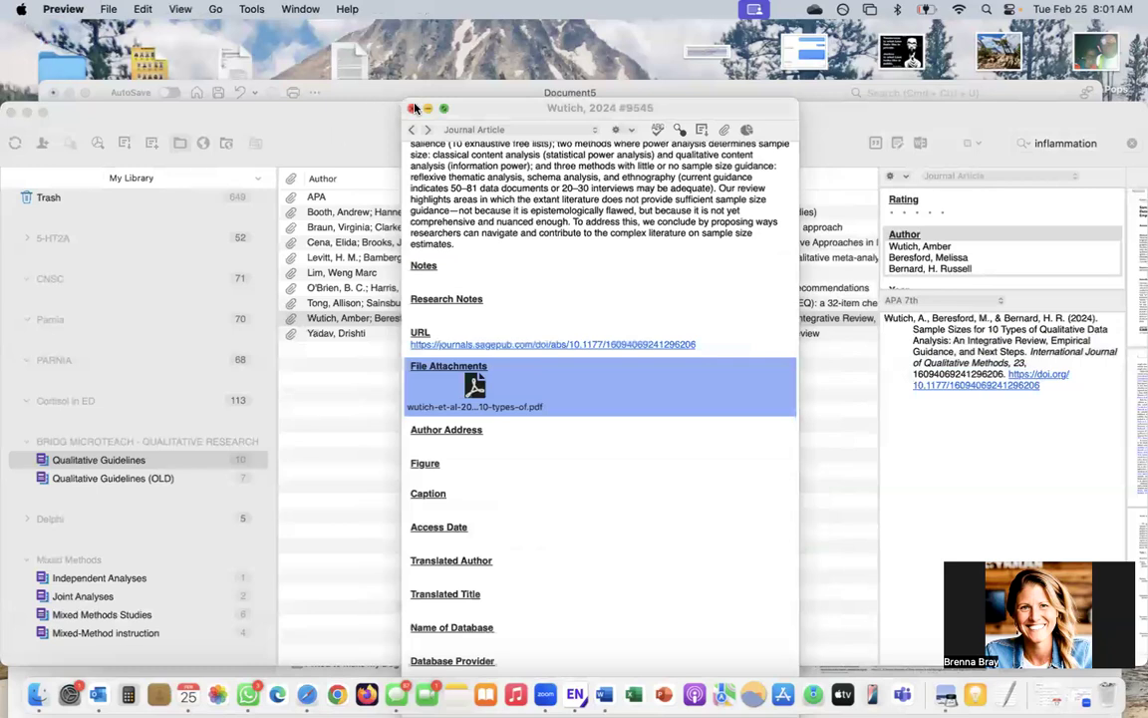
click(403, 107)
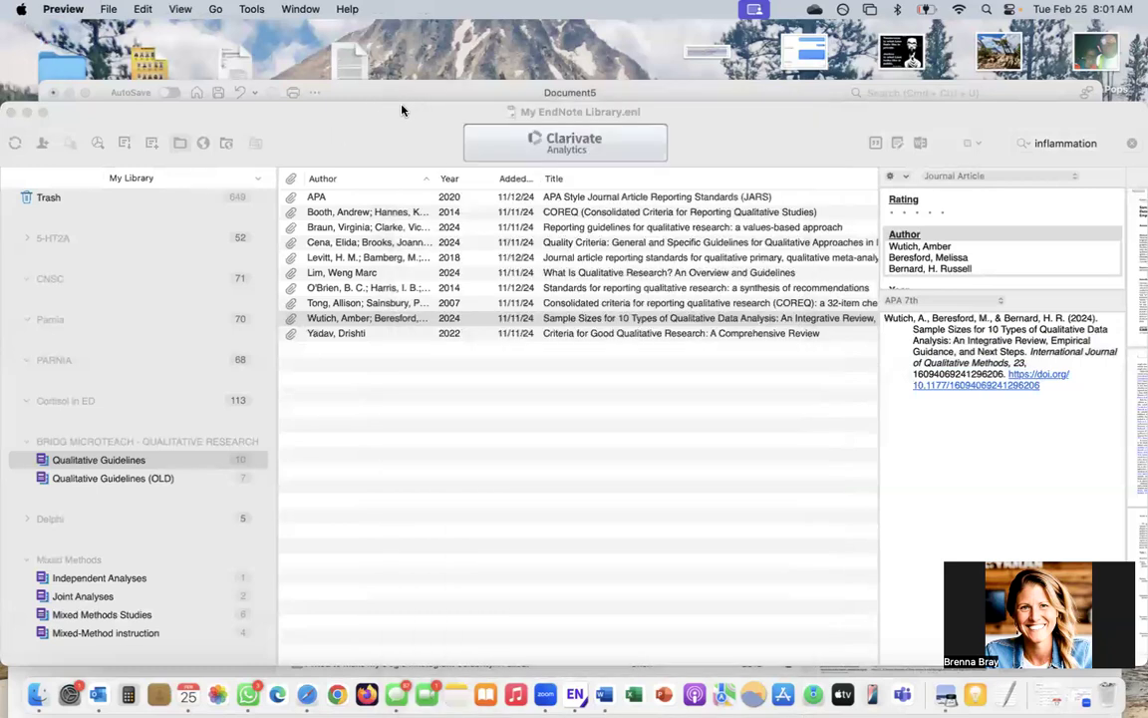
Step: Switch to Safari and open pubmed.ncbi.nlm.nih.gov in a new tab
click(307, 698)
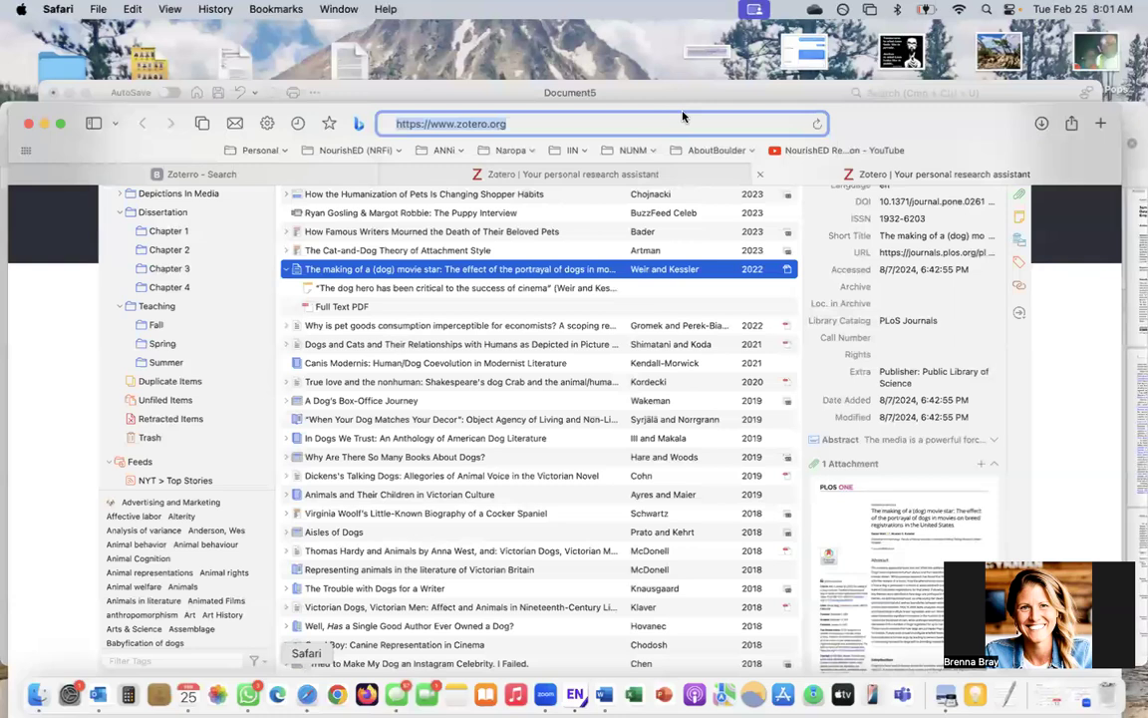
click(1102, 123)
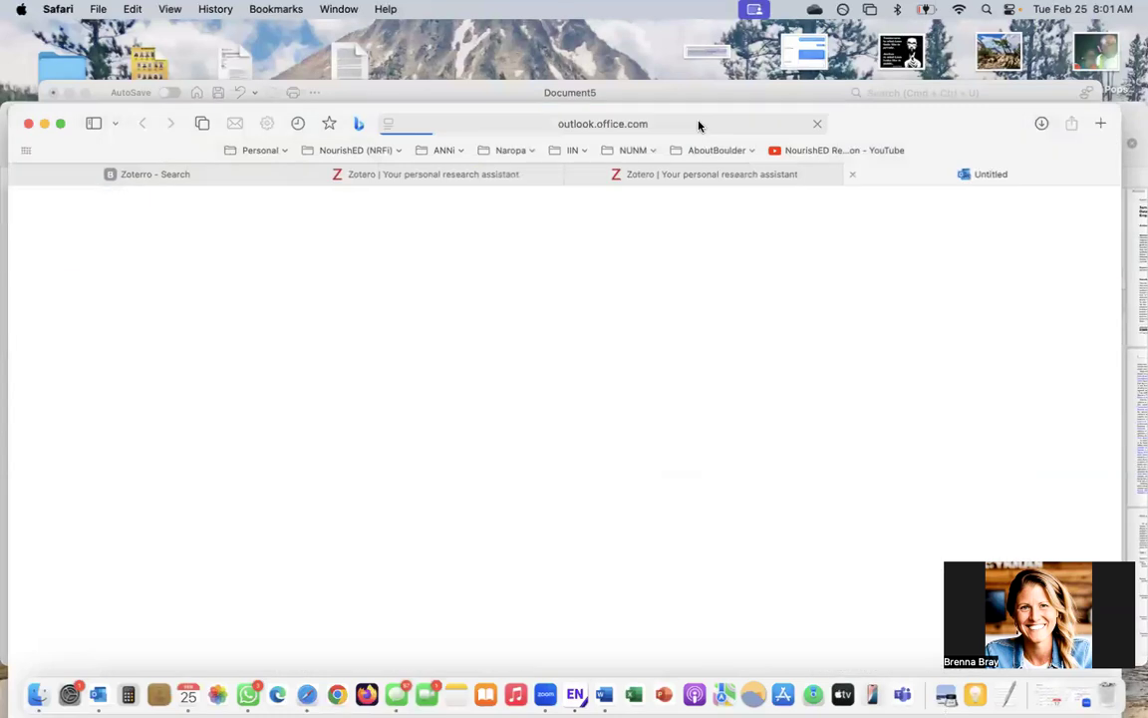
click(699, 123)
key(BackSpace)
text(PubMed.ncbi.nlm.nih.gov)
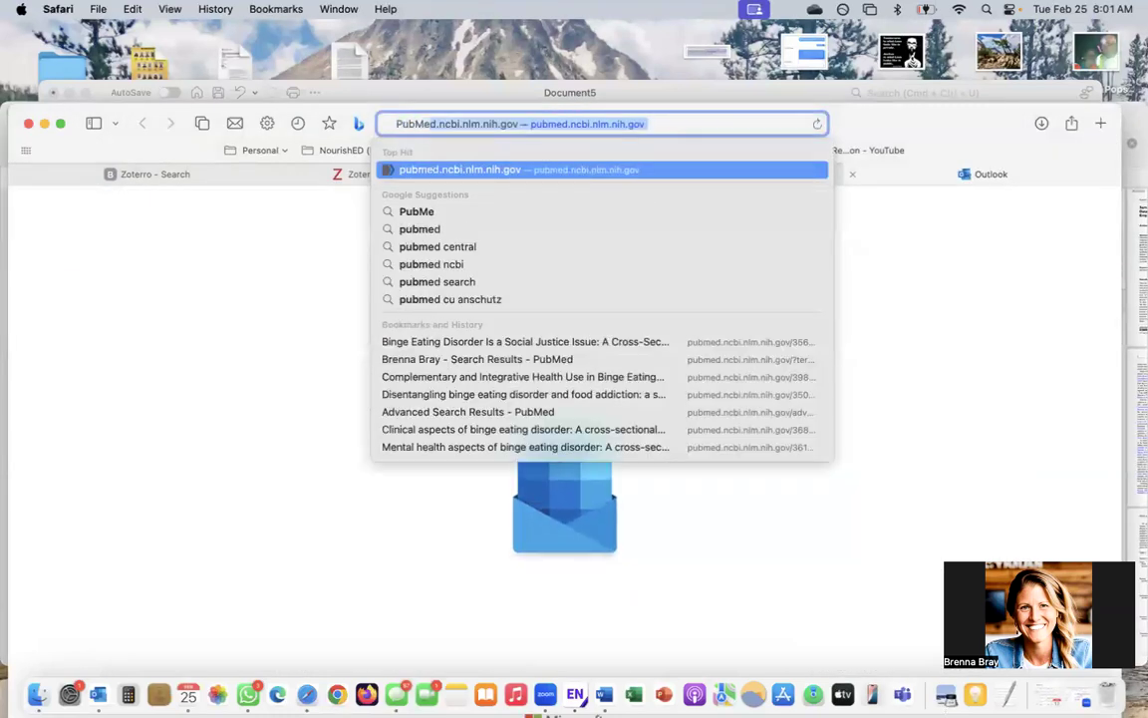
key(Return)
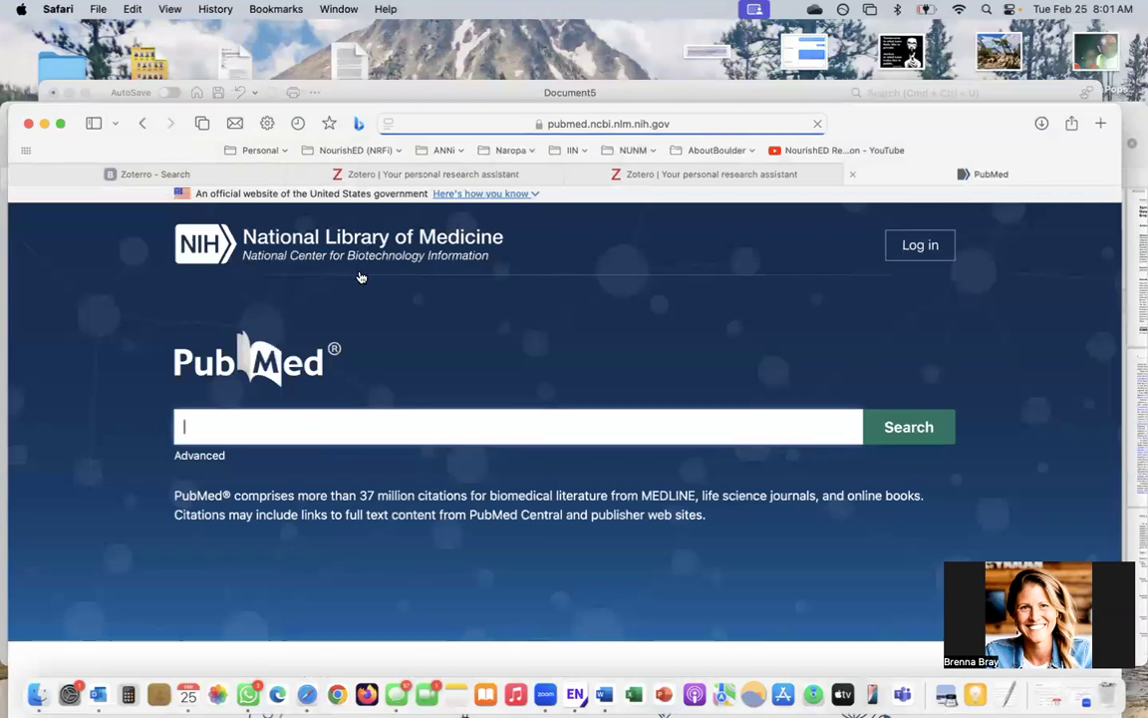
Step: Search PubMed for the author's full name and clear the applied Review filter
text(Brenna Bray)
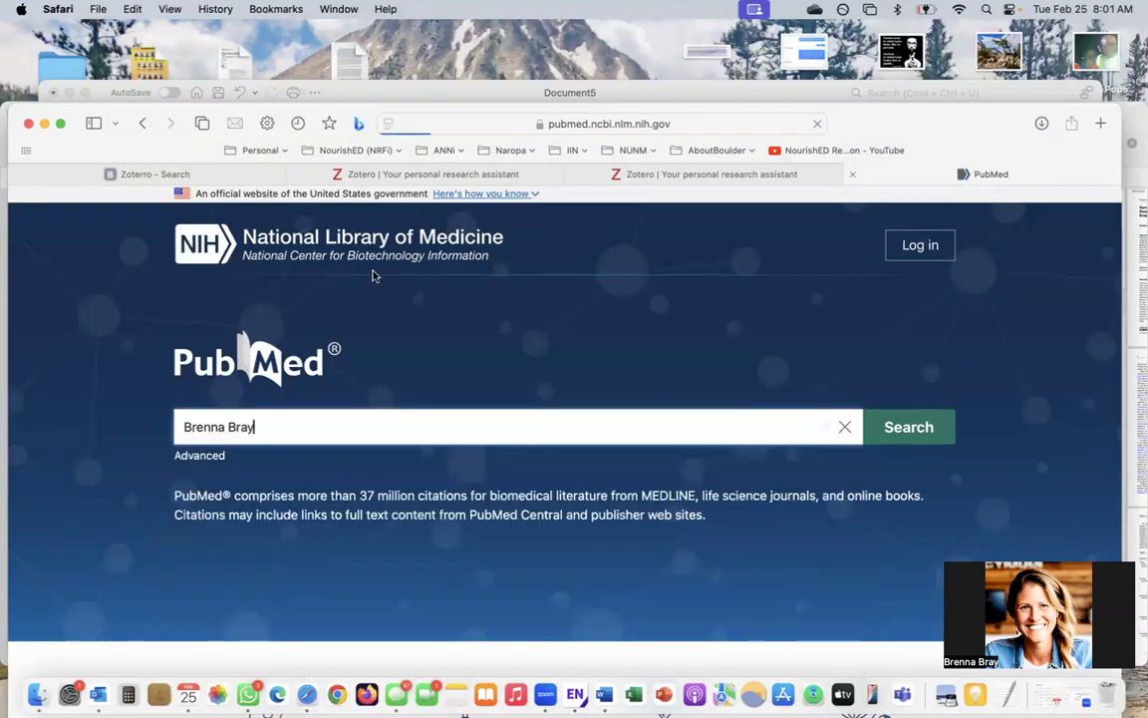
key(Return)
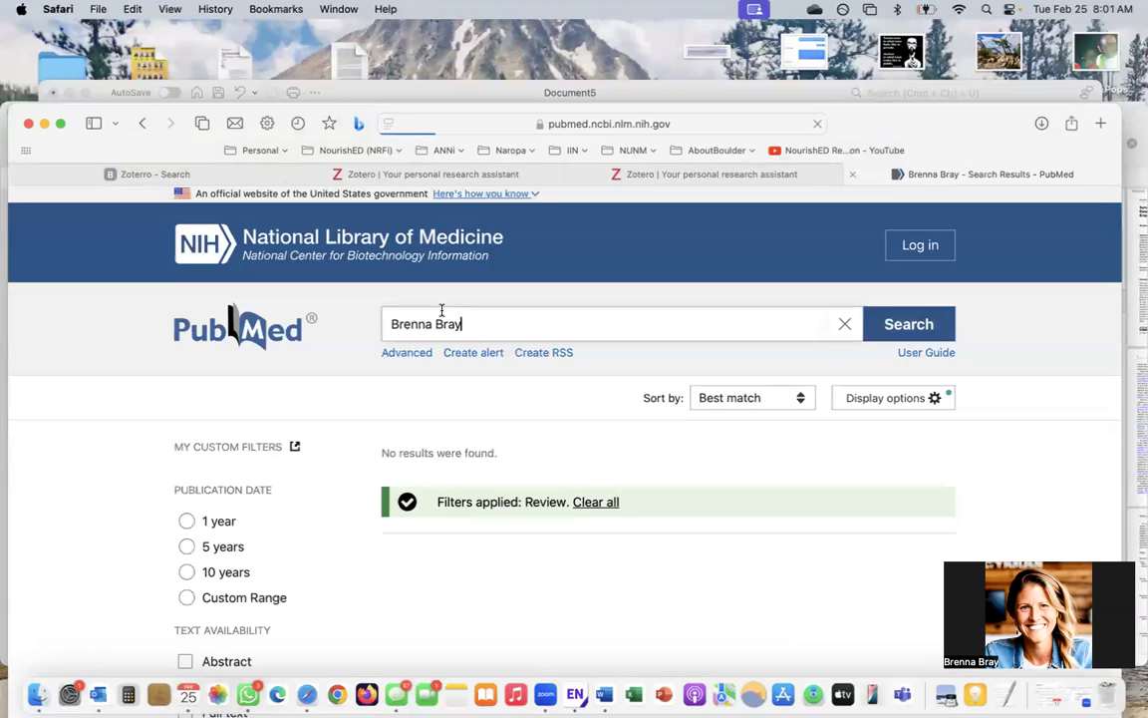
click(598, 501)
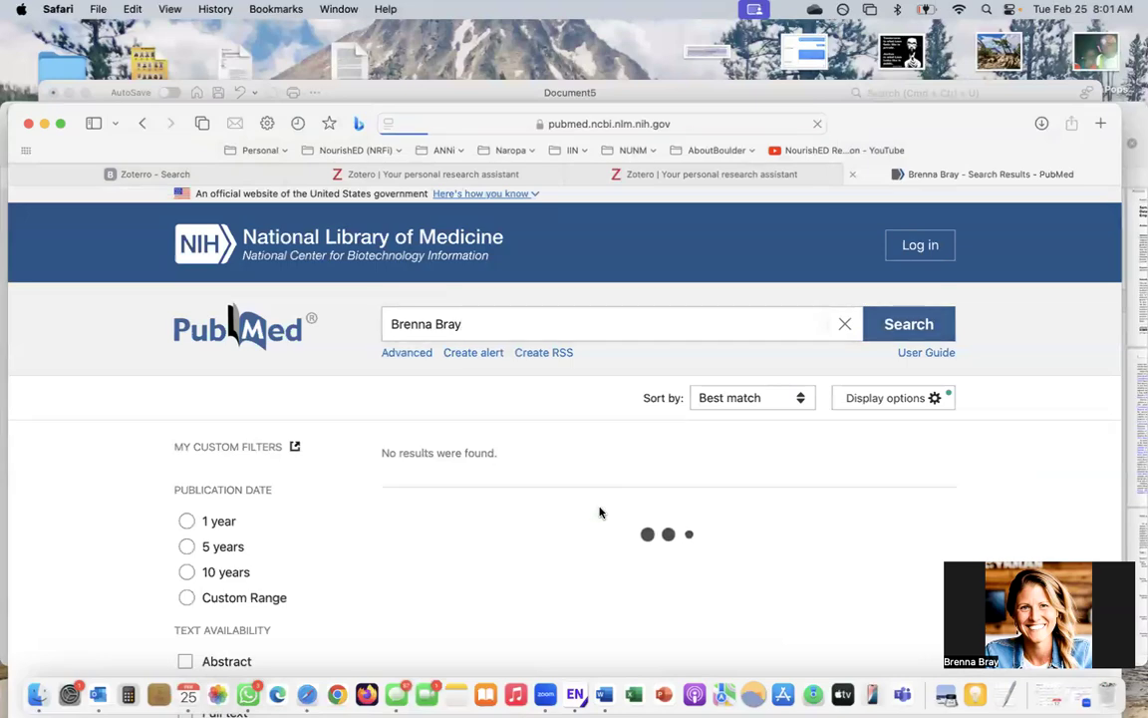
Step: Open the article "Complementary and Integrative Health Use in Binge Eating Disorder" from the search results and view its title, authors and abstract
scroll(599, 512, down, 3)
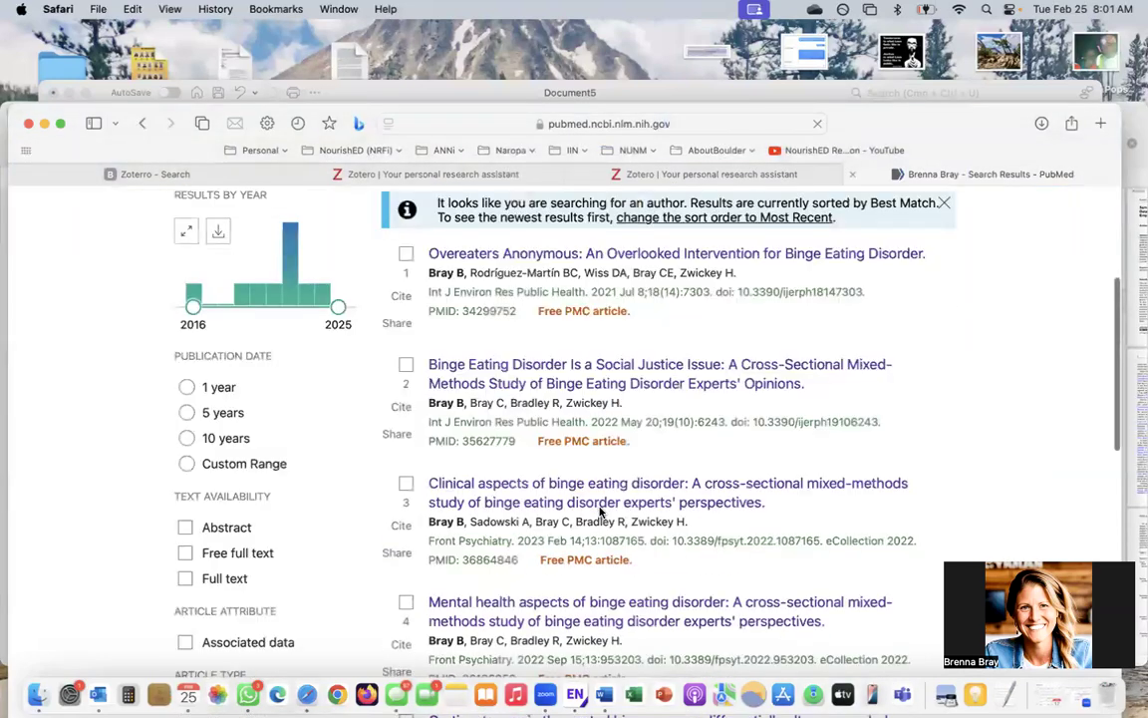
scroll(601, 511, down, 10)
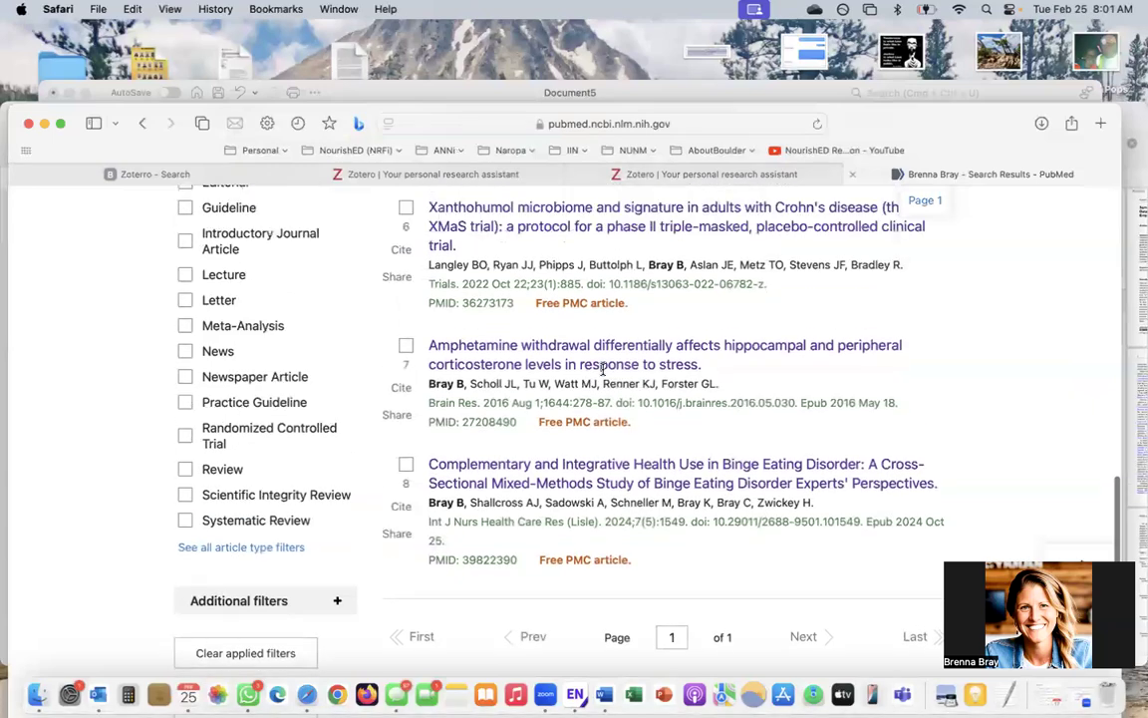
scroll(598, 367, down, 3)
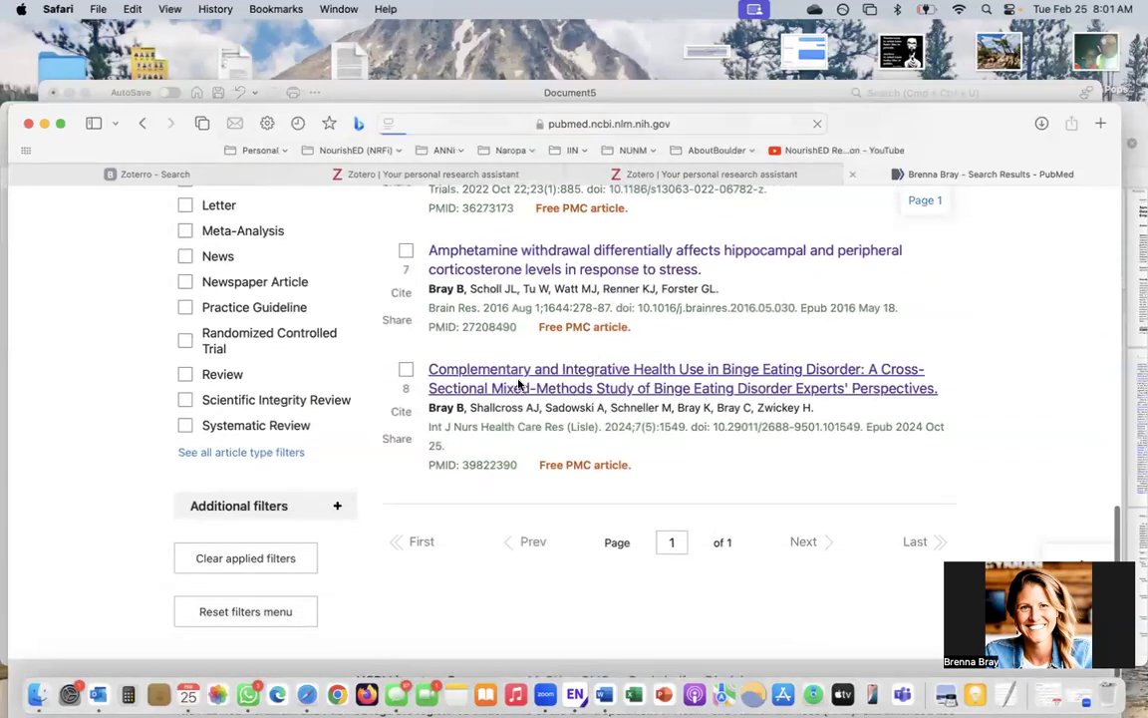
click(519, 384)
scroll(630, 458, down, 5)
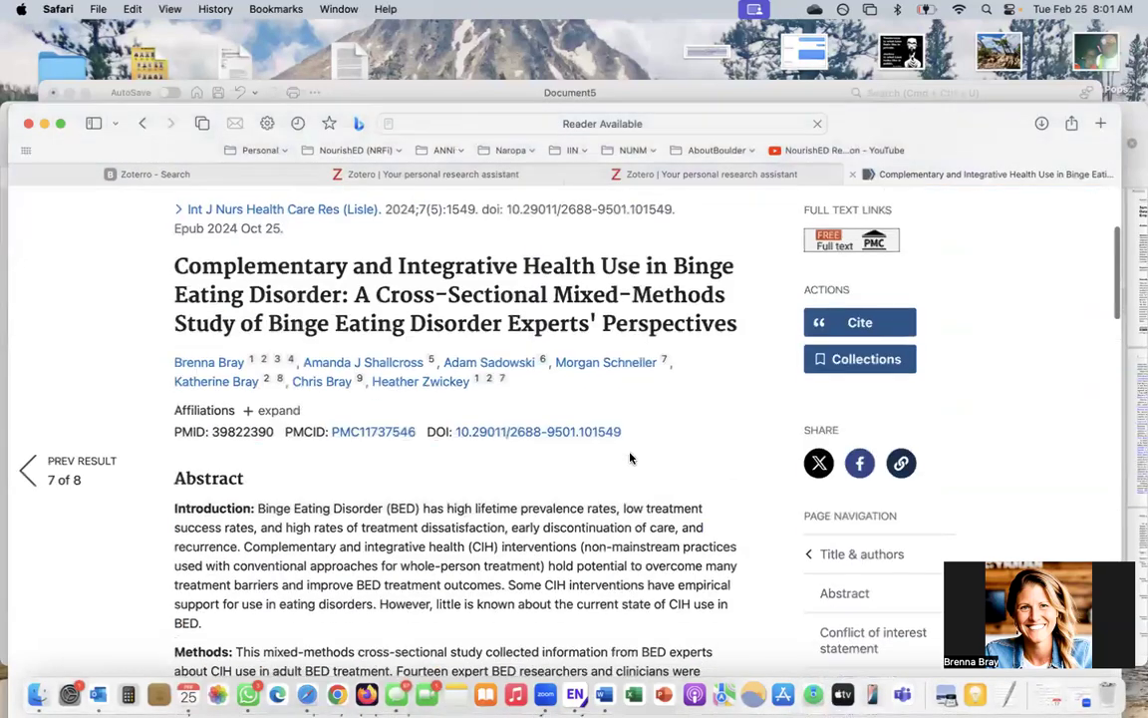
scroll(630, 458, up, 1)
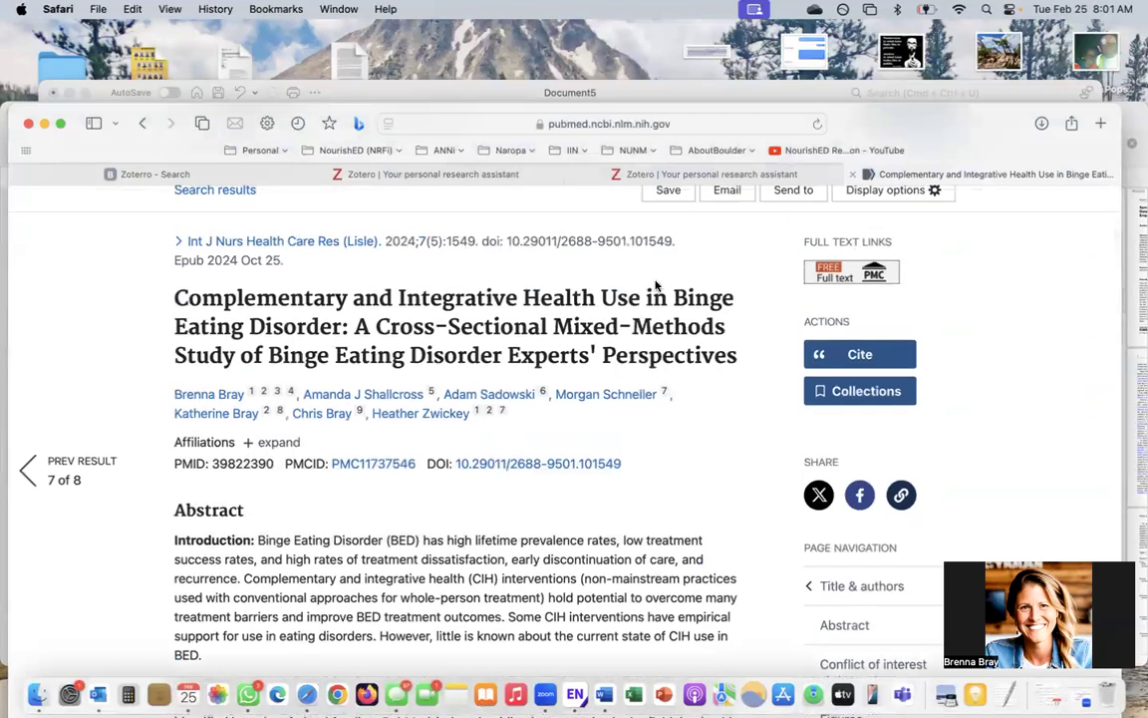
scroll(656, 286, up, 3)
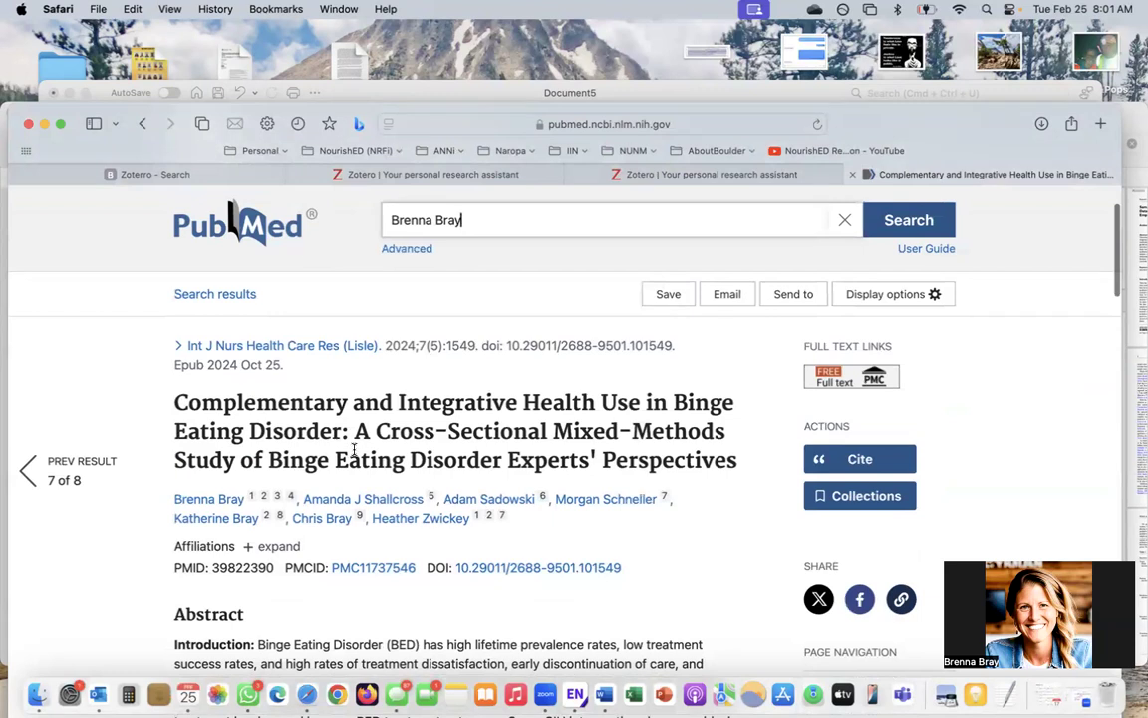
Step: Export the article's citation from PubMed as a citation manager file and open the downloaded pubmed-39822390-2.nbib in EndNote
click(814, 298)
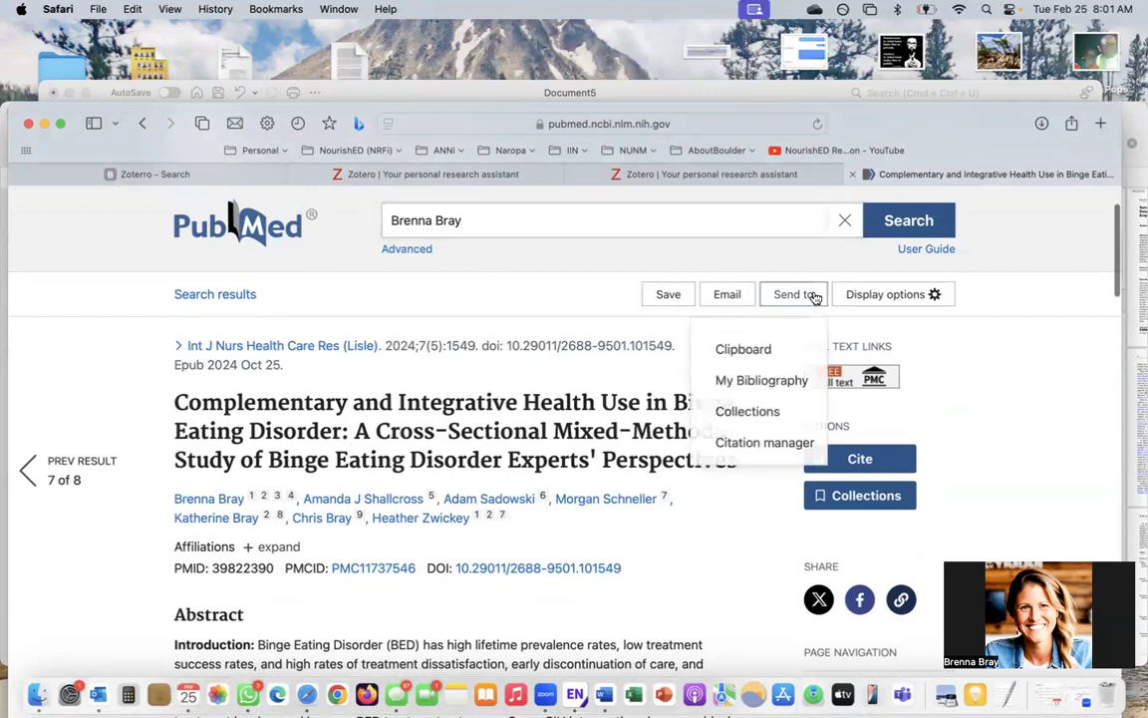
click(746, 446)
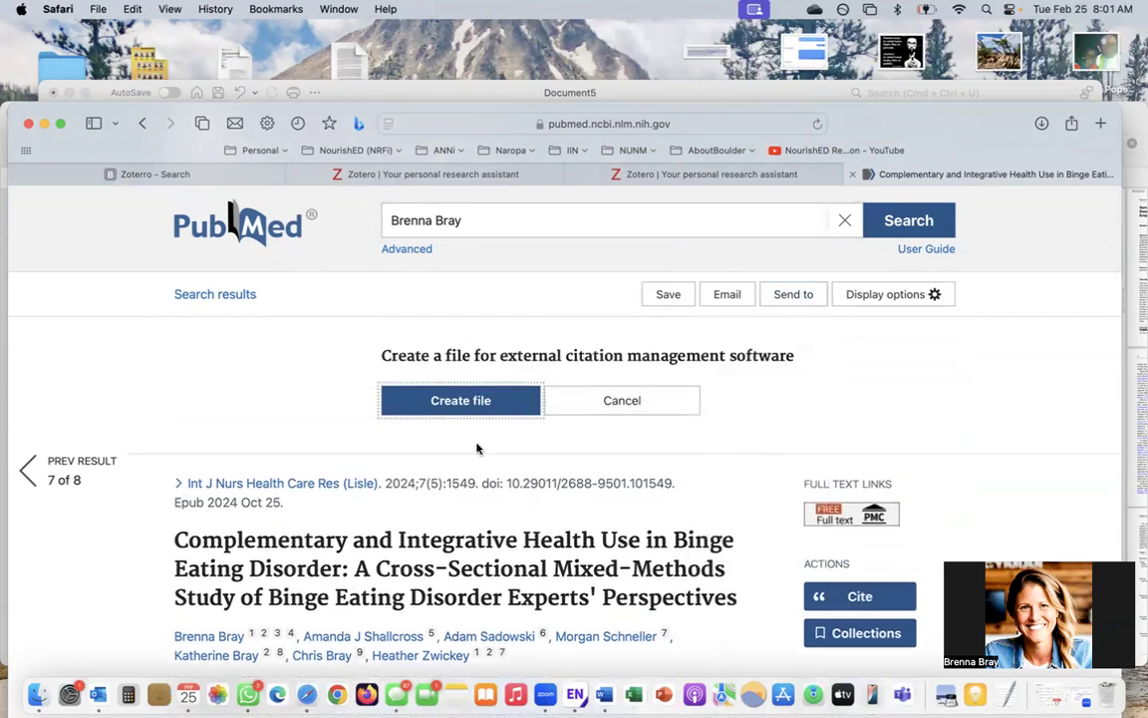
click(474, 409)
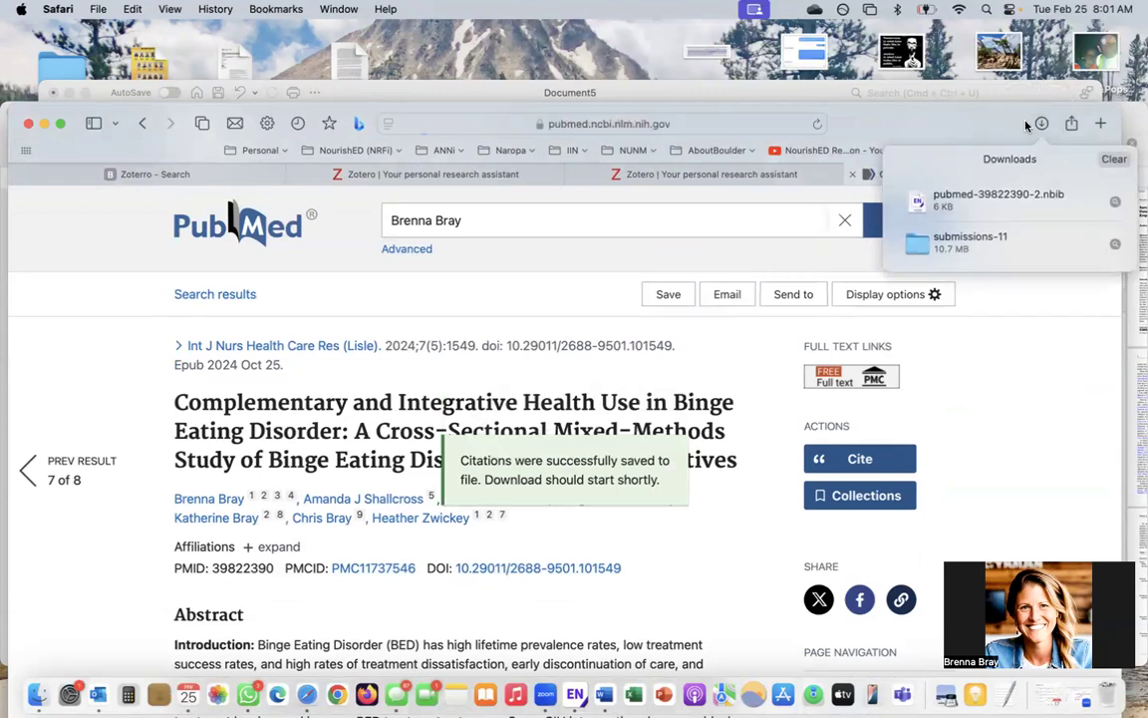
double_click(957, 203)
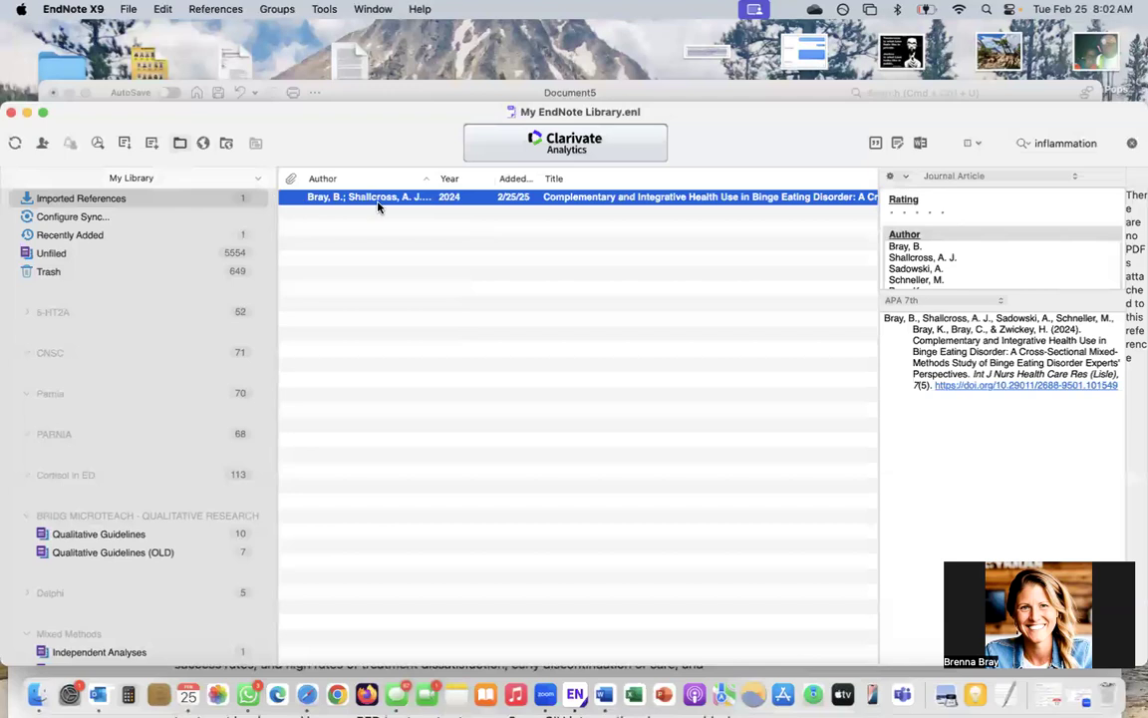
Step: Open the imported reference's record to look through its fields, close it, and move the reference to Trash
scroll(124, 228, up, 2)
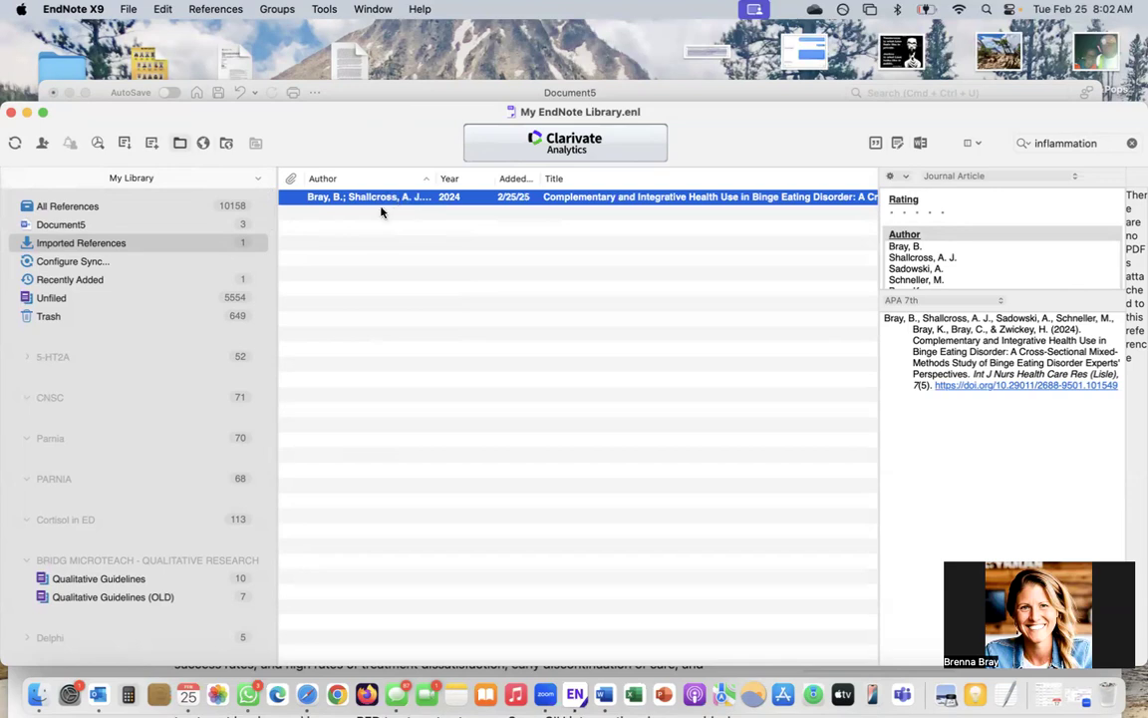
double_click(375, 241)
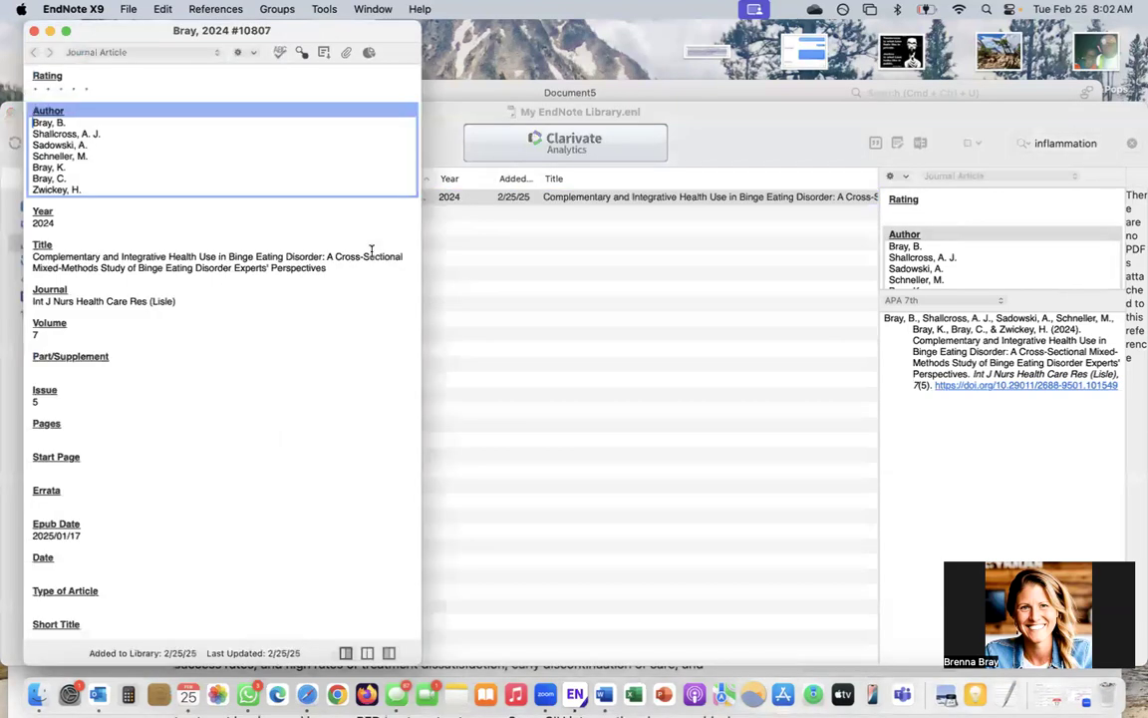
scroll(212, 327, down, 8)
scroll(212, 327, down, 10)
scroll(210, 320, up, 20)
click(34, 31)
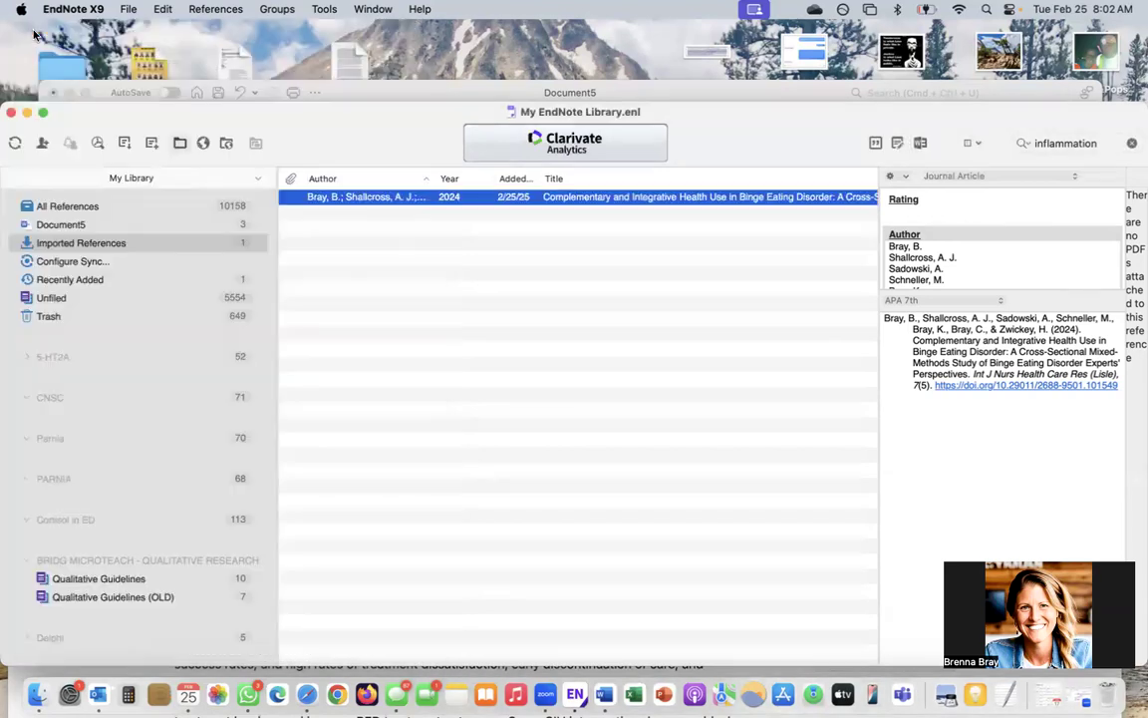
drag(334, 199, 69, 325)
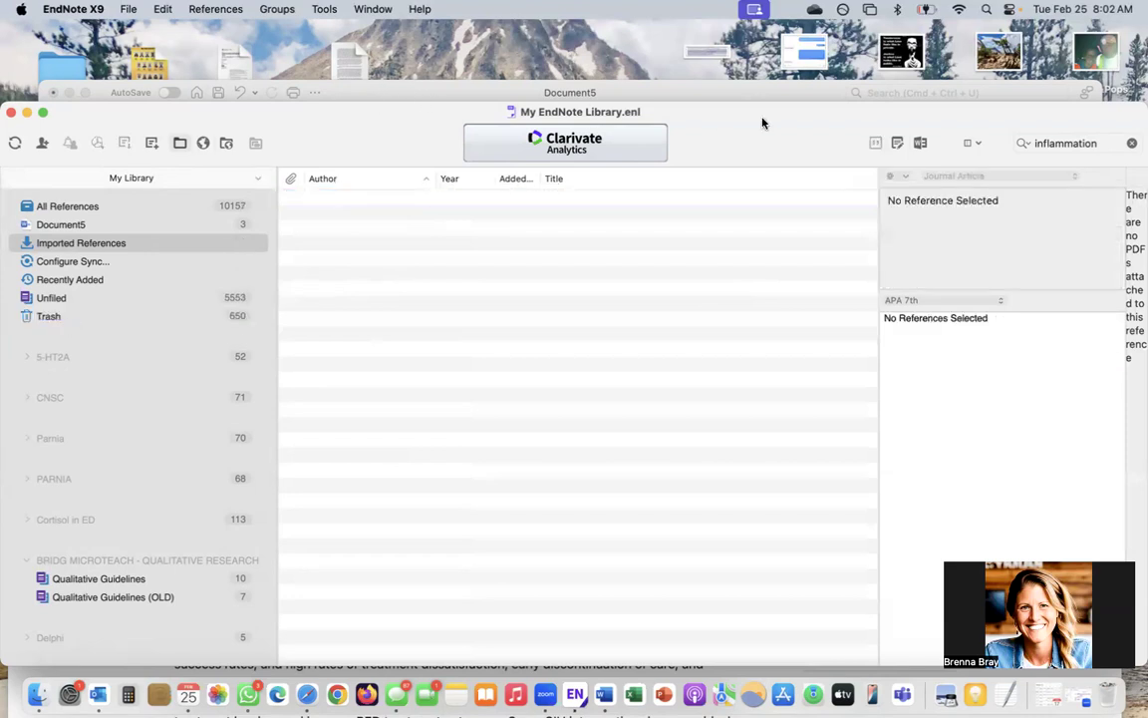
Step: Return to Safari and rerun the PubMed author search to show the full results list
click(732, 93)
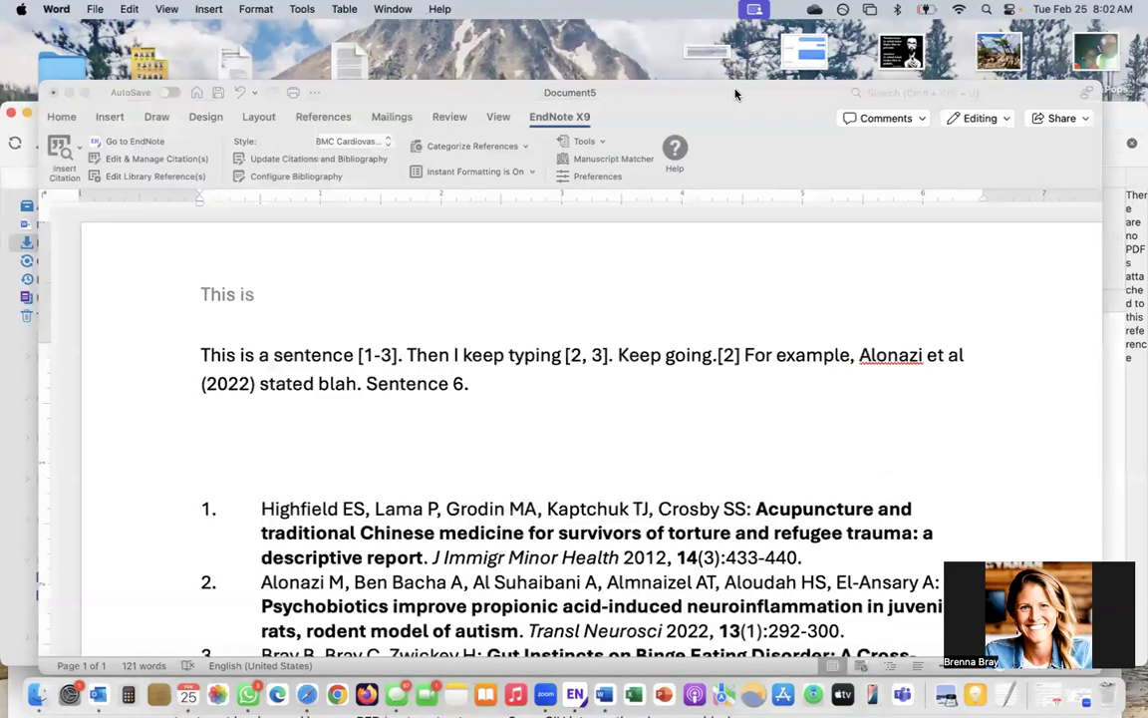
click(309, 694)
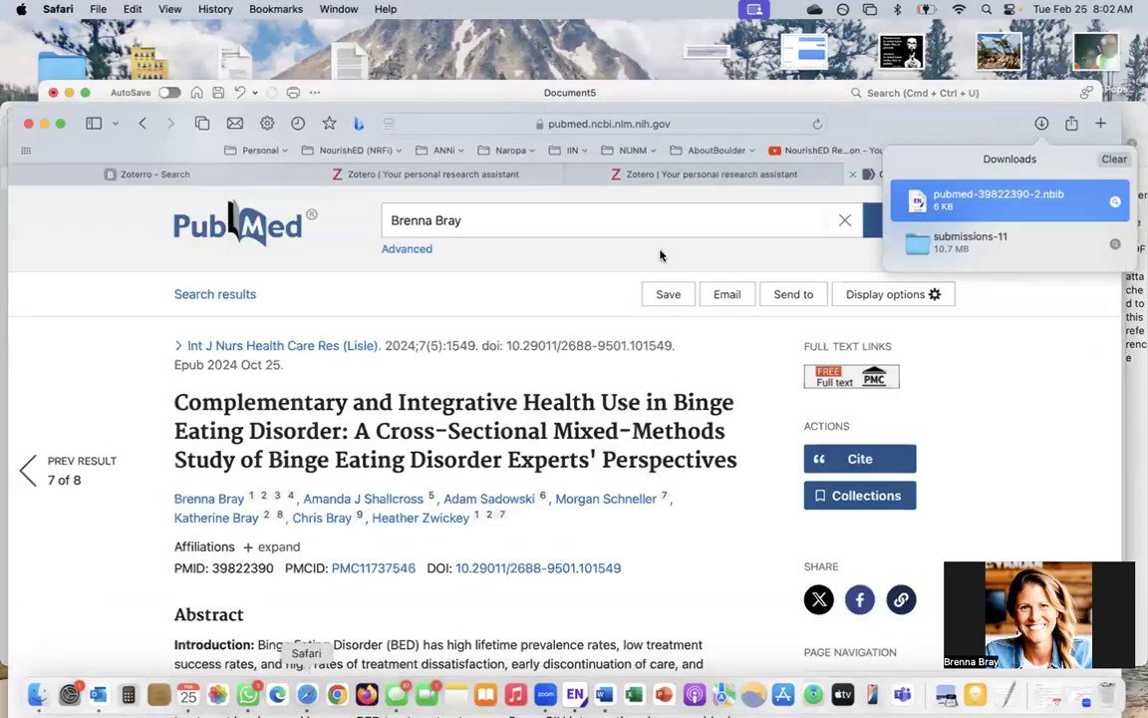
click(516, 222)
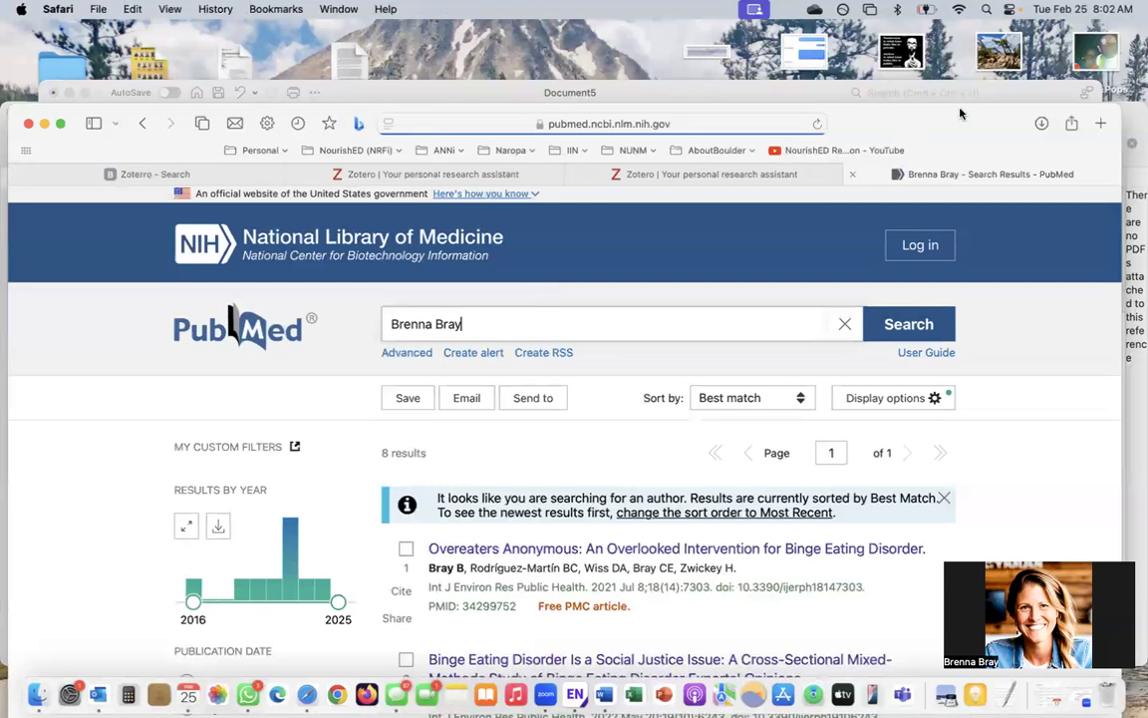
drag(956, 109, 973, 24)
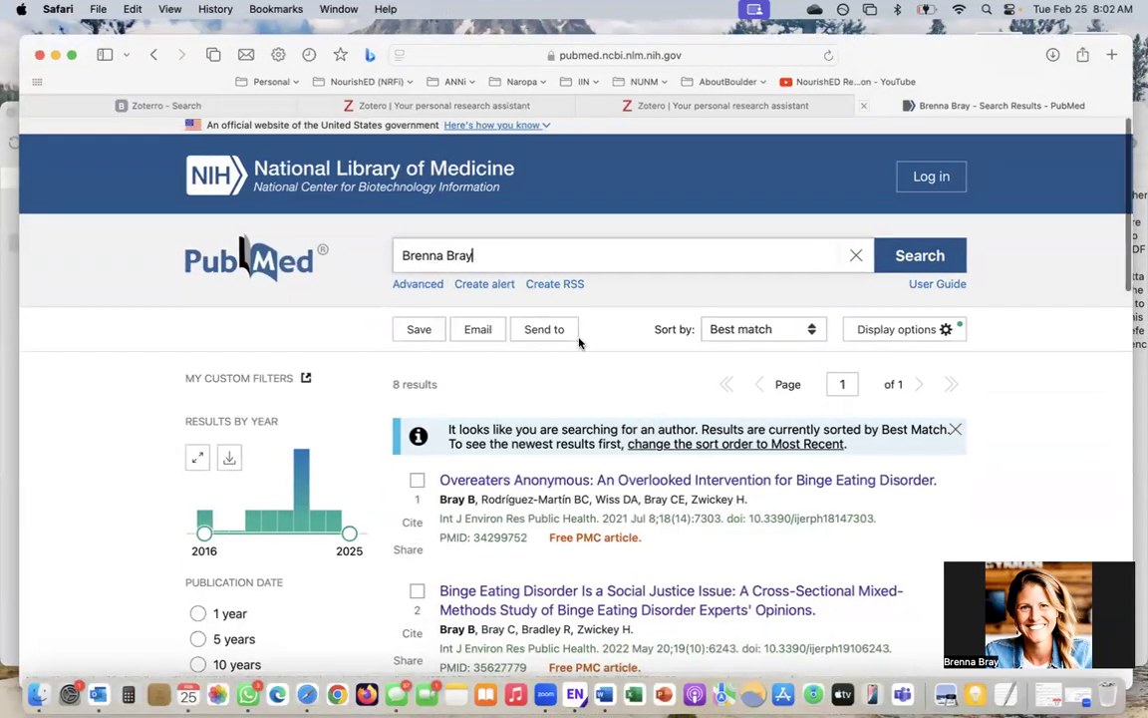
scroll(579, 339, down, 3)
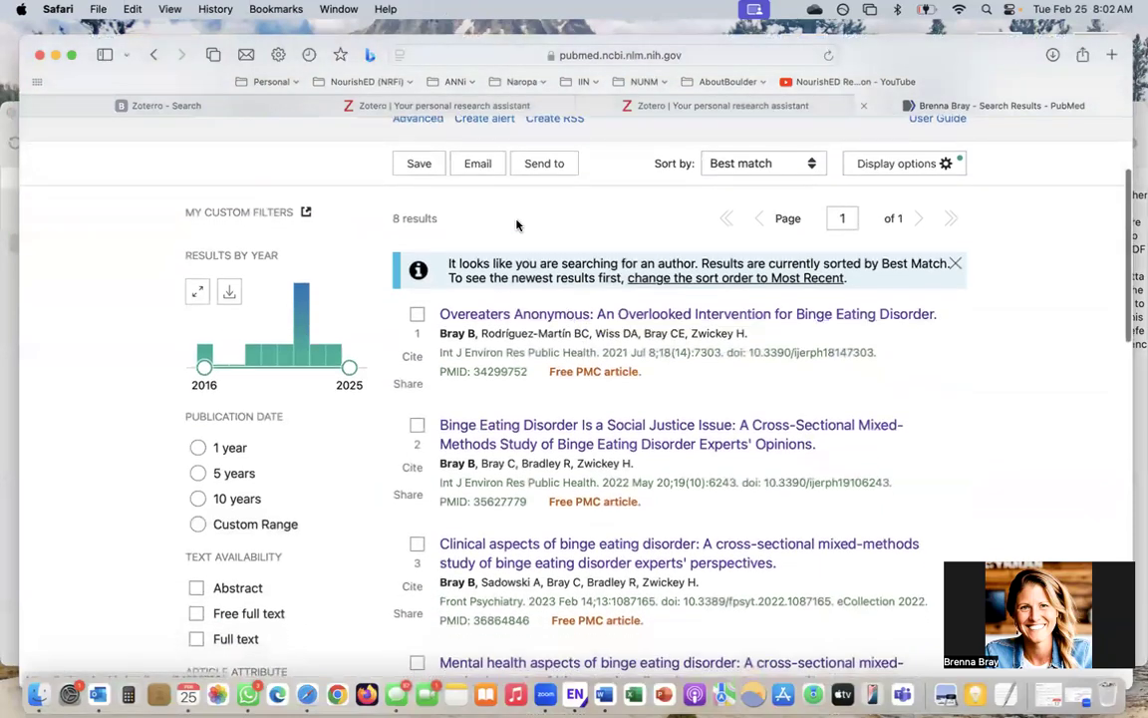
scroll(538, 279, up, 3)
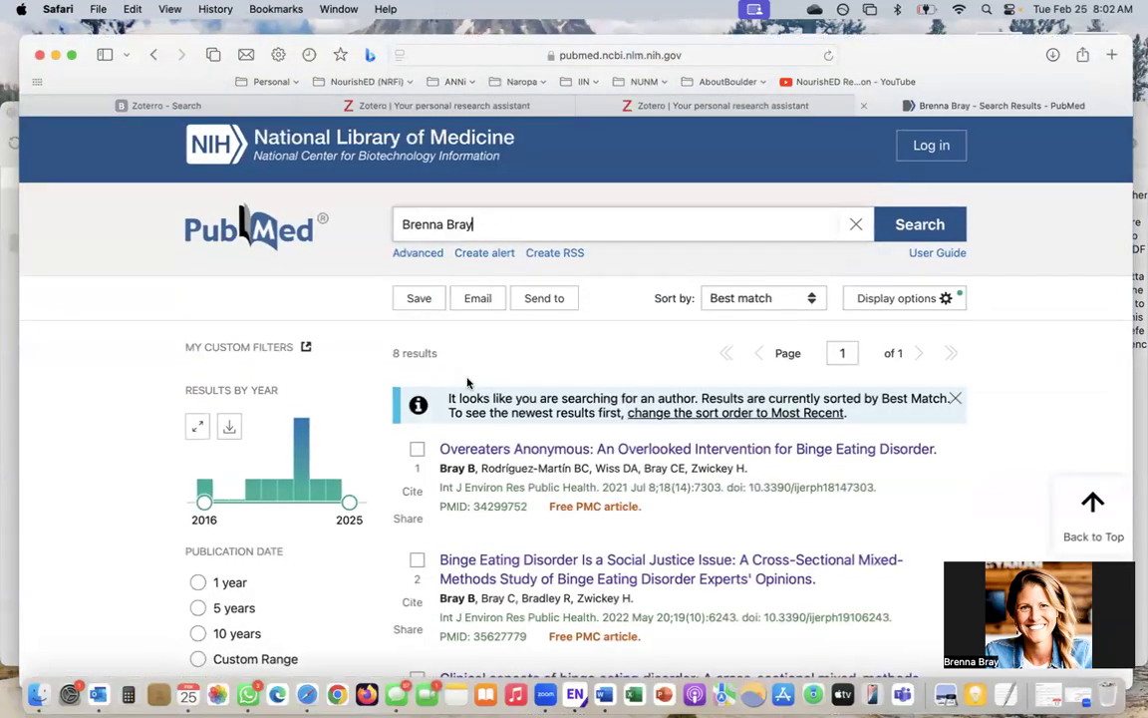
Step: Select the first six articles in the PubMed search results
scroll(427, 284, down, 4)
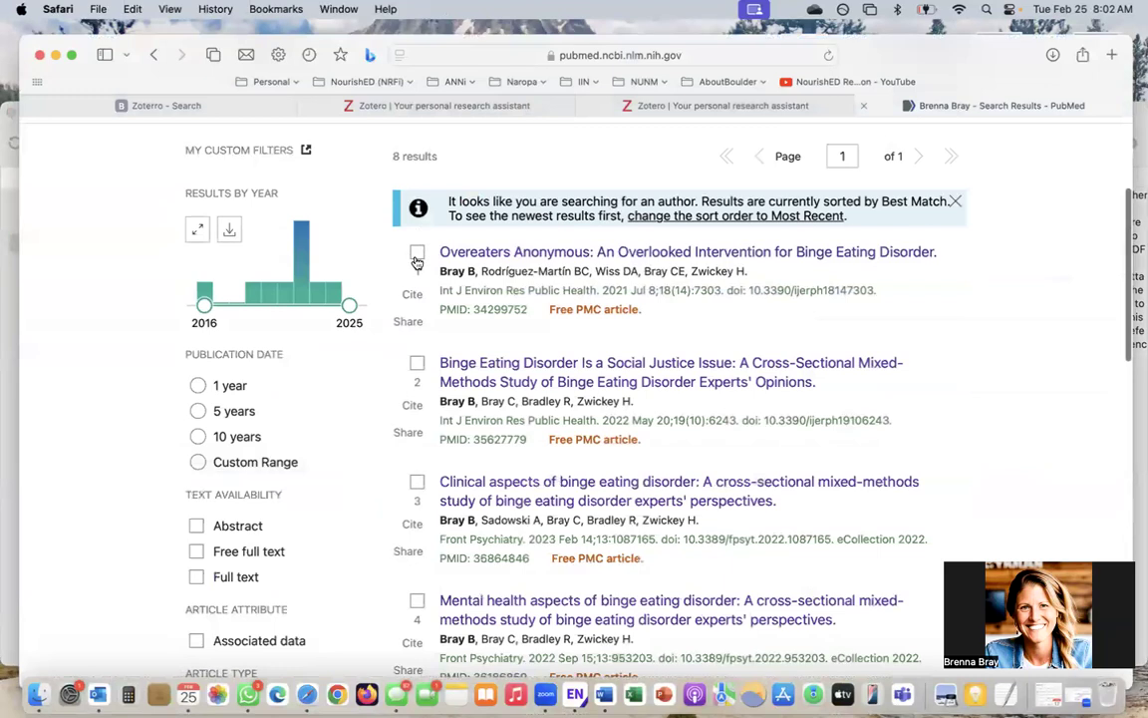
click(417, 253)
click(418, 363)
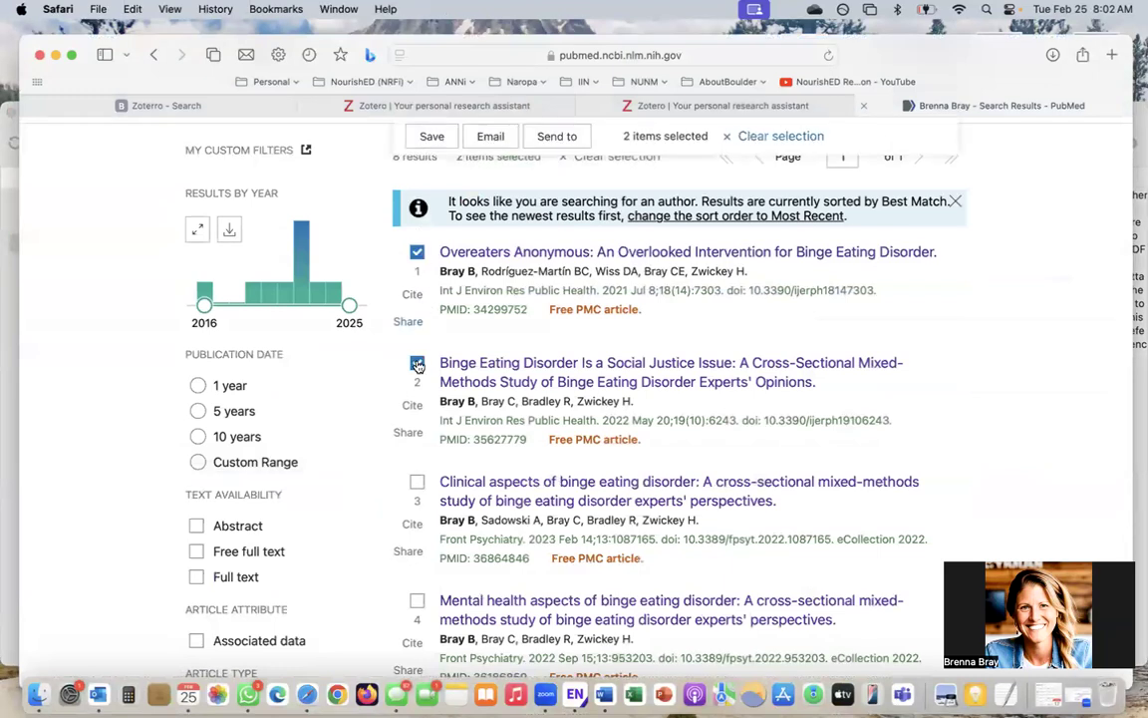
click(418, 482)
scroll(423, 482, down, 3)
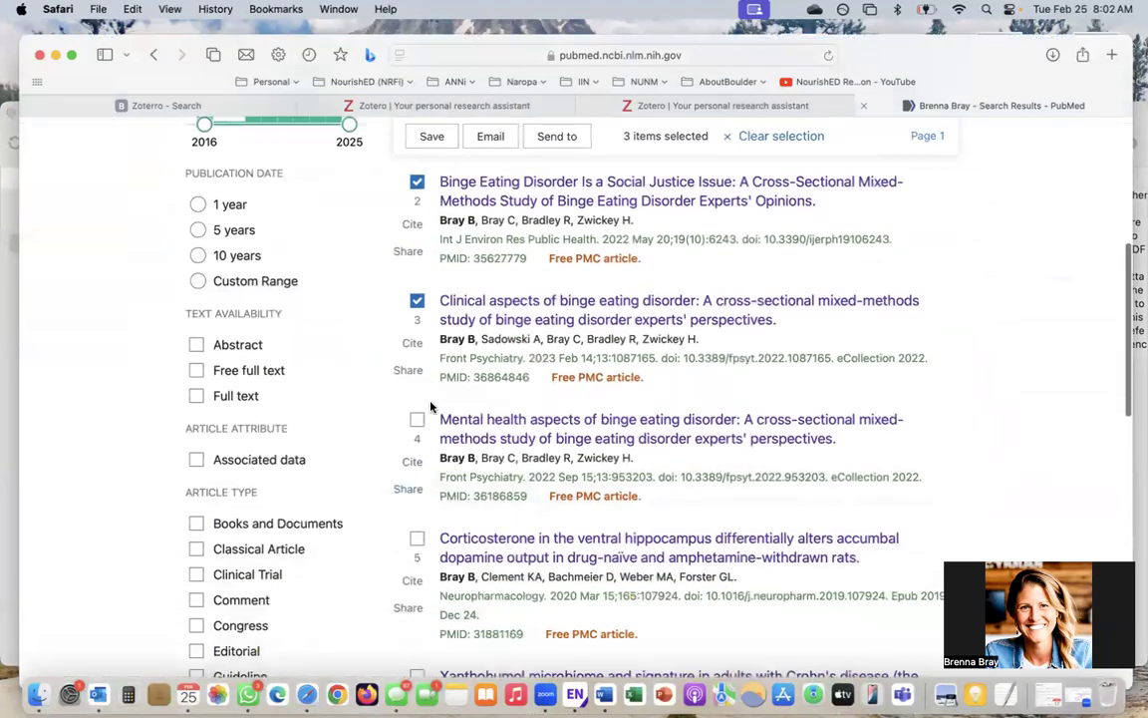
click(418, 423)
click(418, 539)
scroll(418, 539, down, 4)
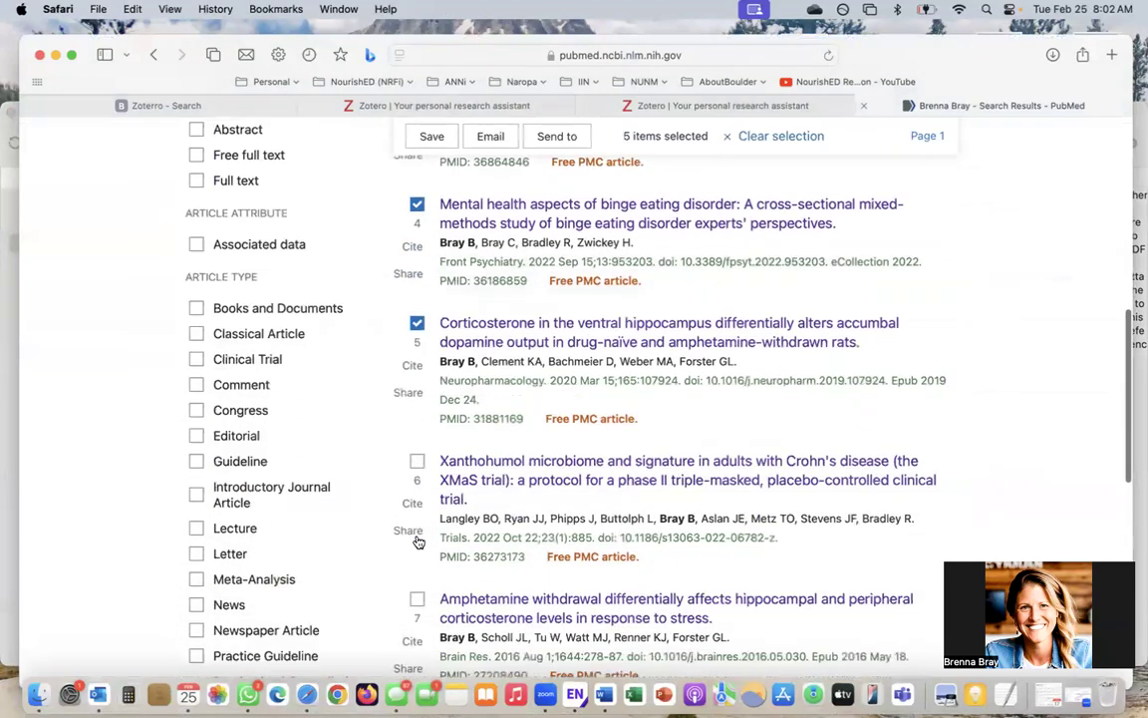
click(418, 463)
scroll(419, 468, up, 10)
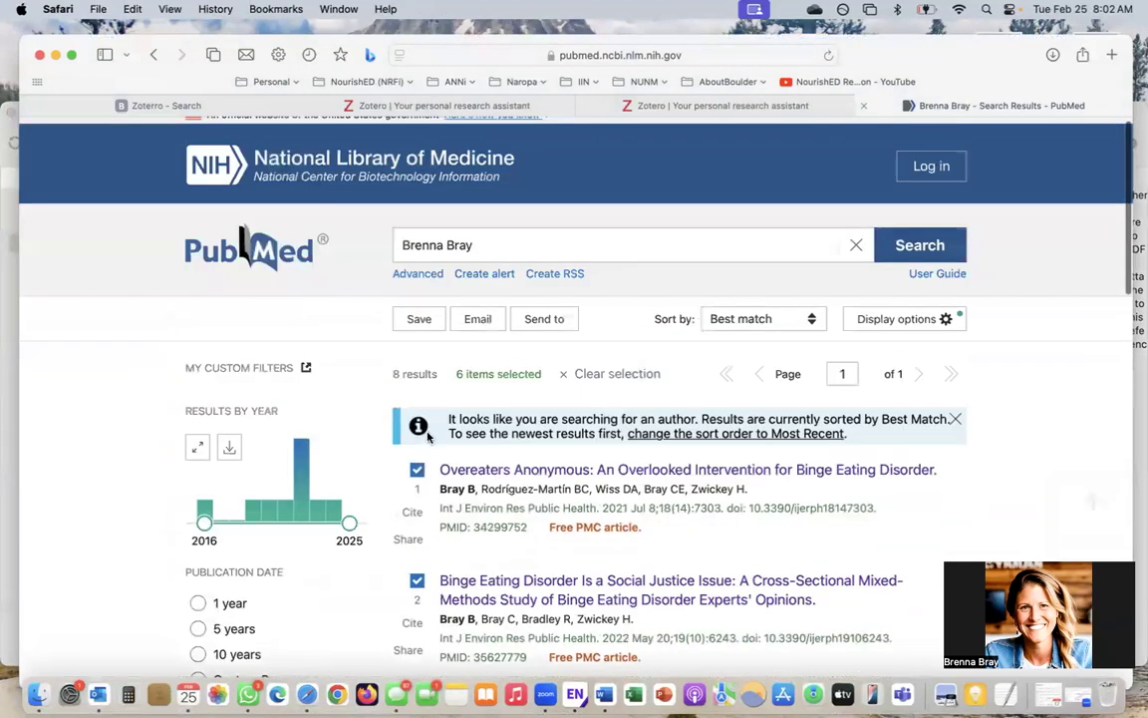
Step: Export the selected articles as one citation manager file and open the downloaded .nbib file in EndNote
click(558, 317)
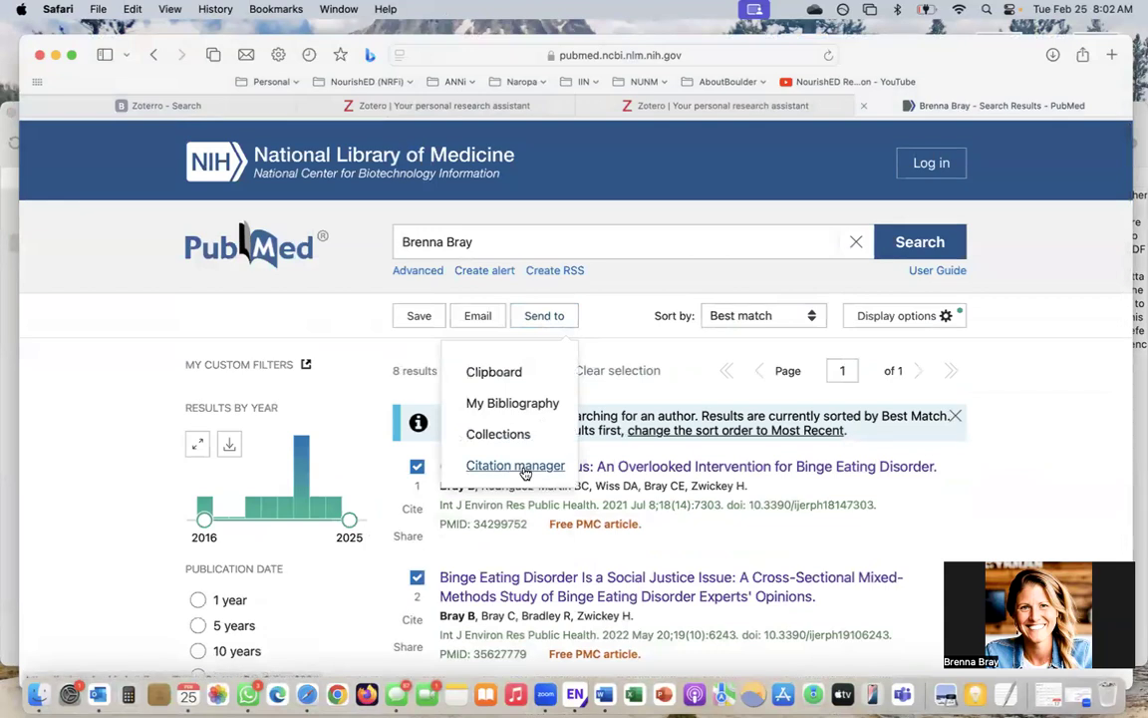
click(526, 466)
click(496, 484)
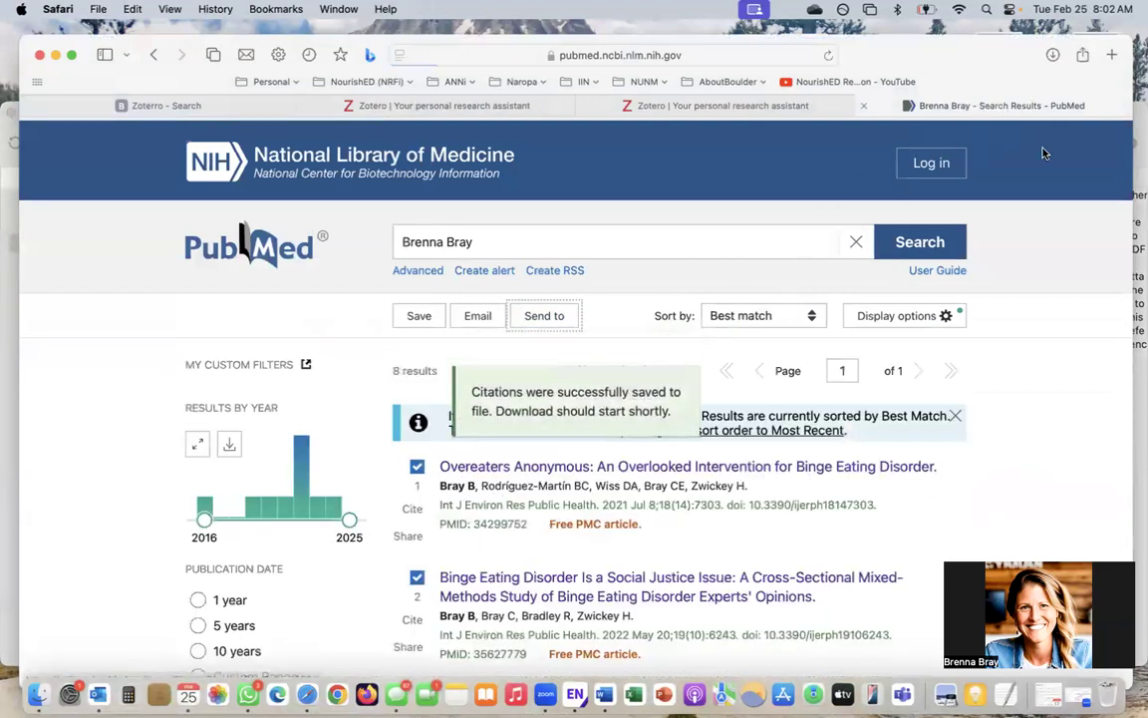
click(1053, 55)
double_click(1012, 125)
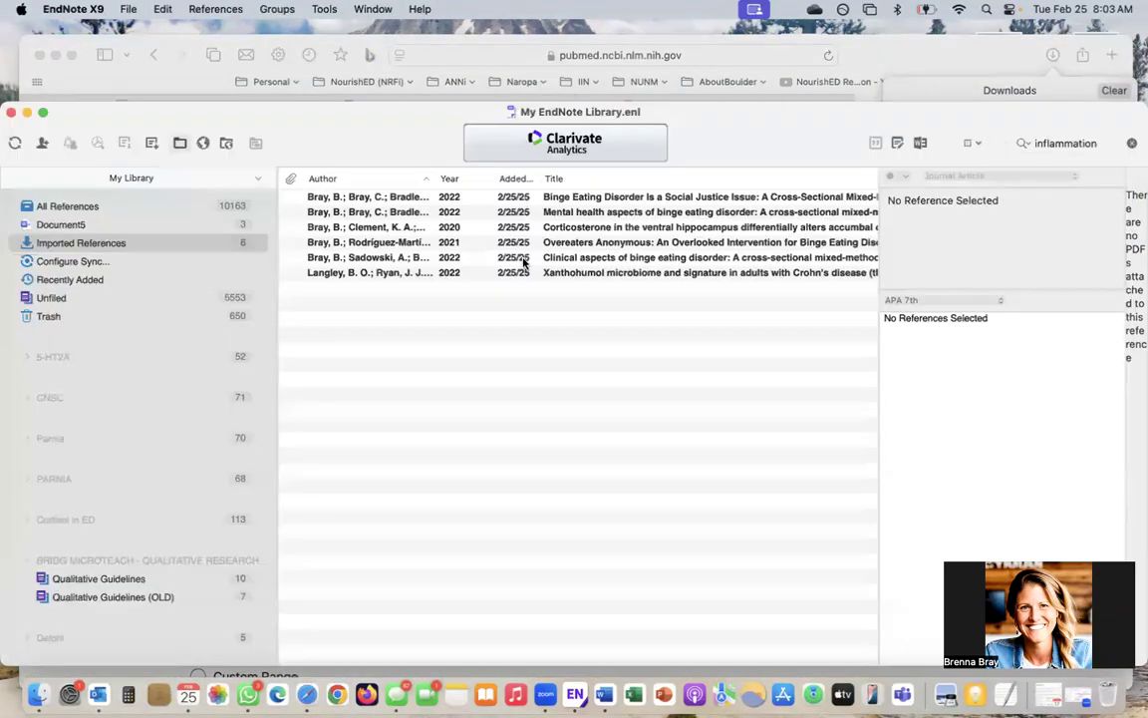
Step: Select all six newly imported references in EndNote and move them to Trash
click(383, 197)
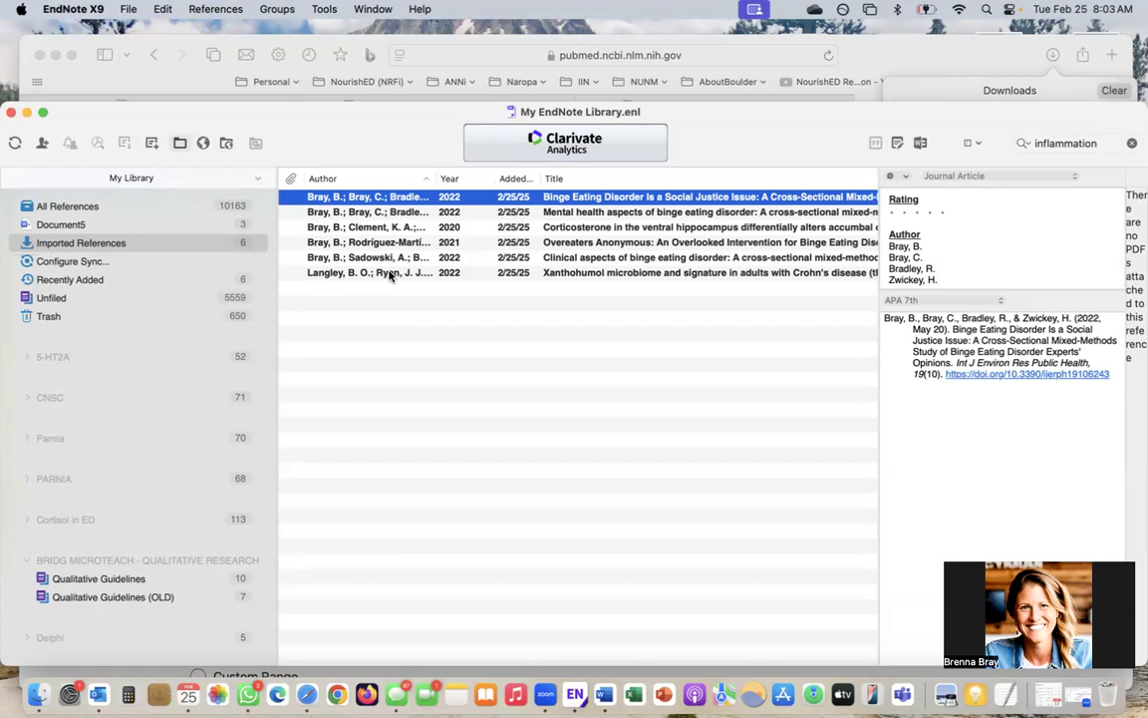
shift+click(390, 276)
drag(390, 276, 150, 325)
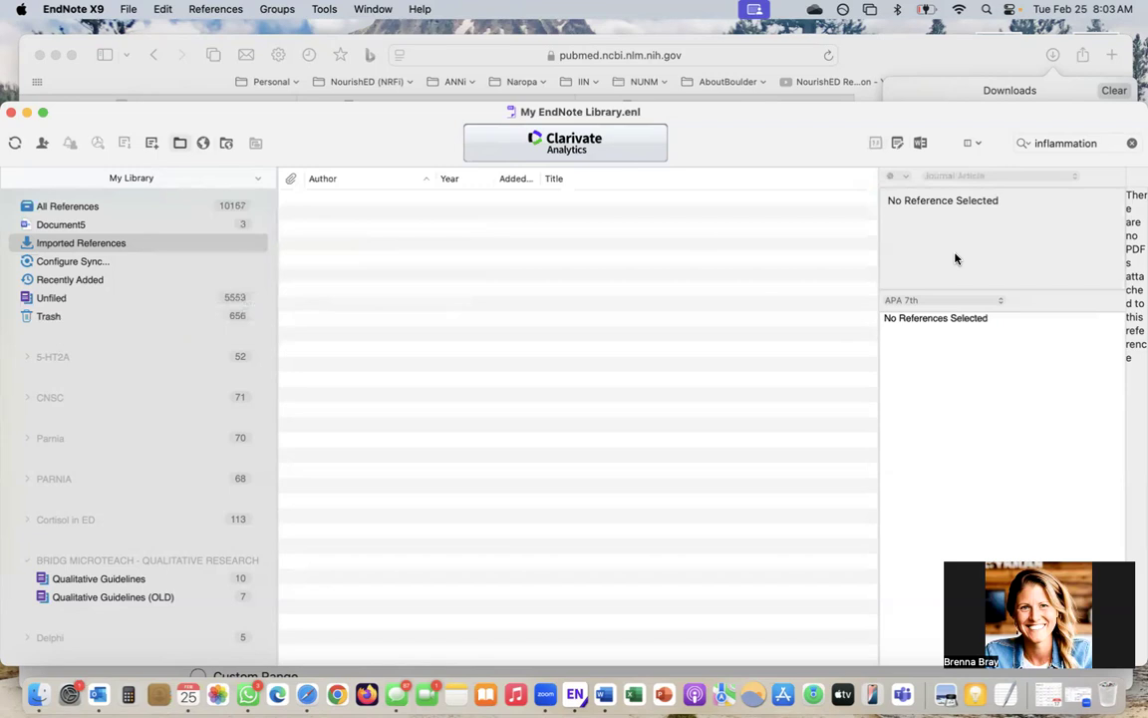
Step: Switch to the Zotero website in Safari and look through its collecting, organizing, citing and collaboration features
click(960, 73)
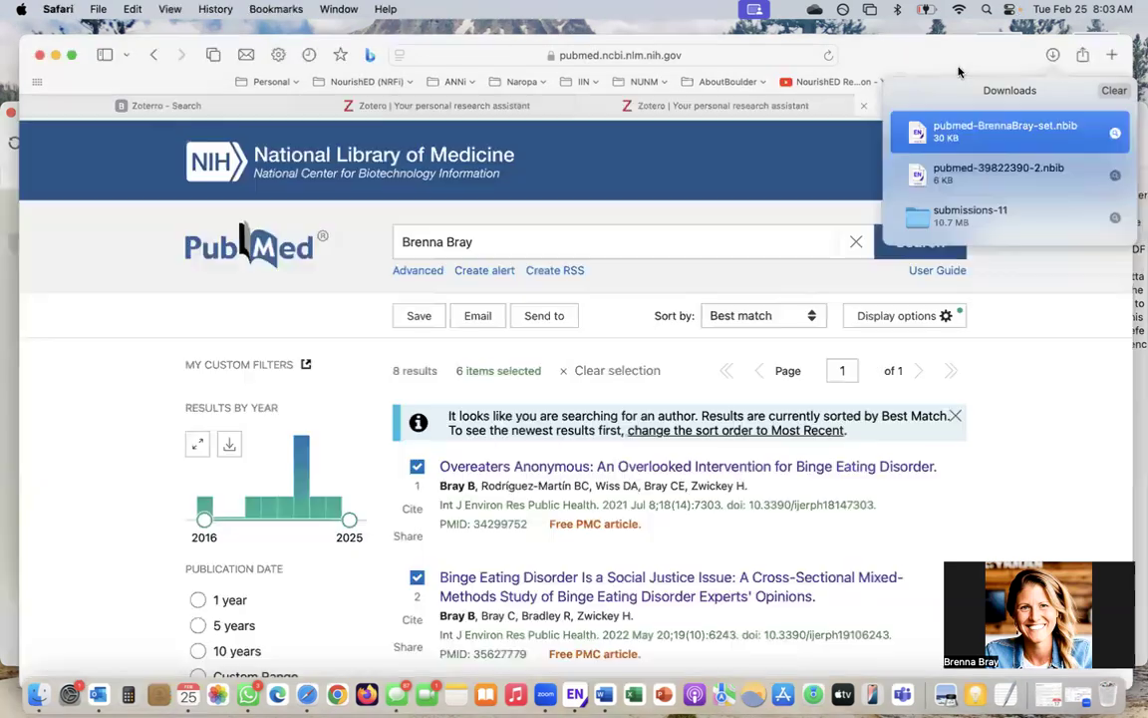
click(747, 106)
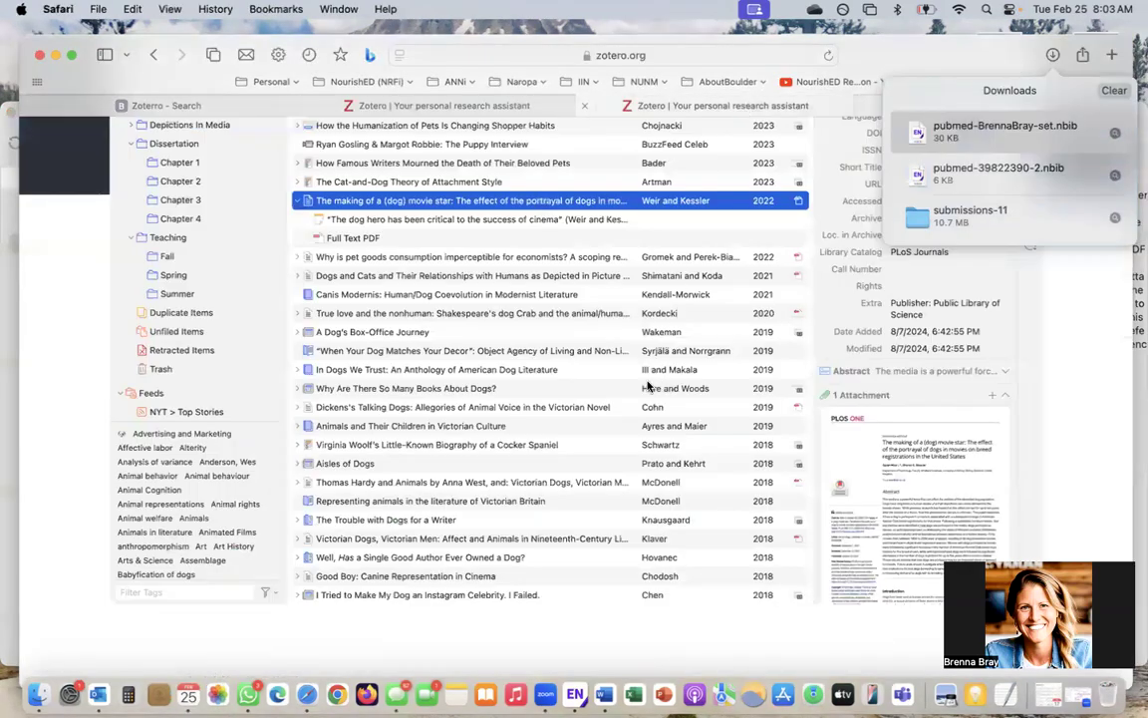
scroll(506, 389, down, 5)
scroll(505, 389, down, 5)
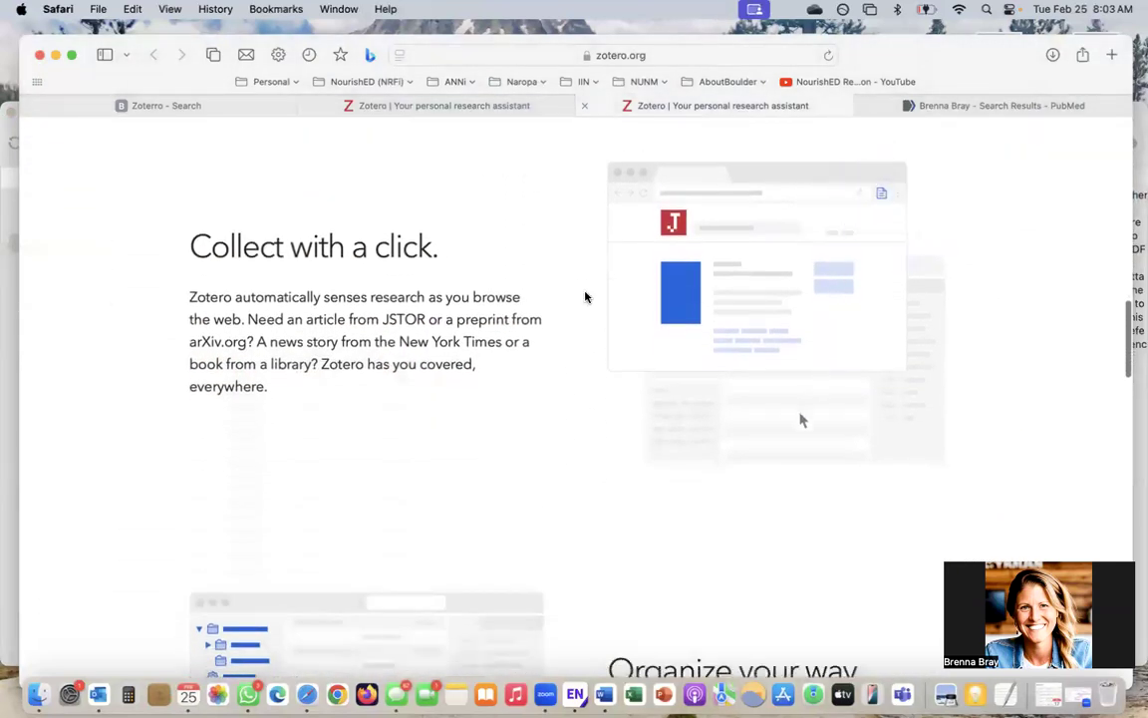
scroll(515, 339, down, 1)
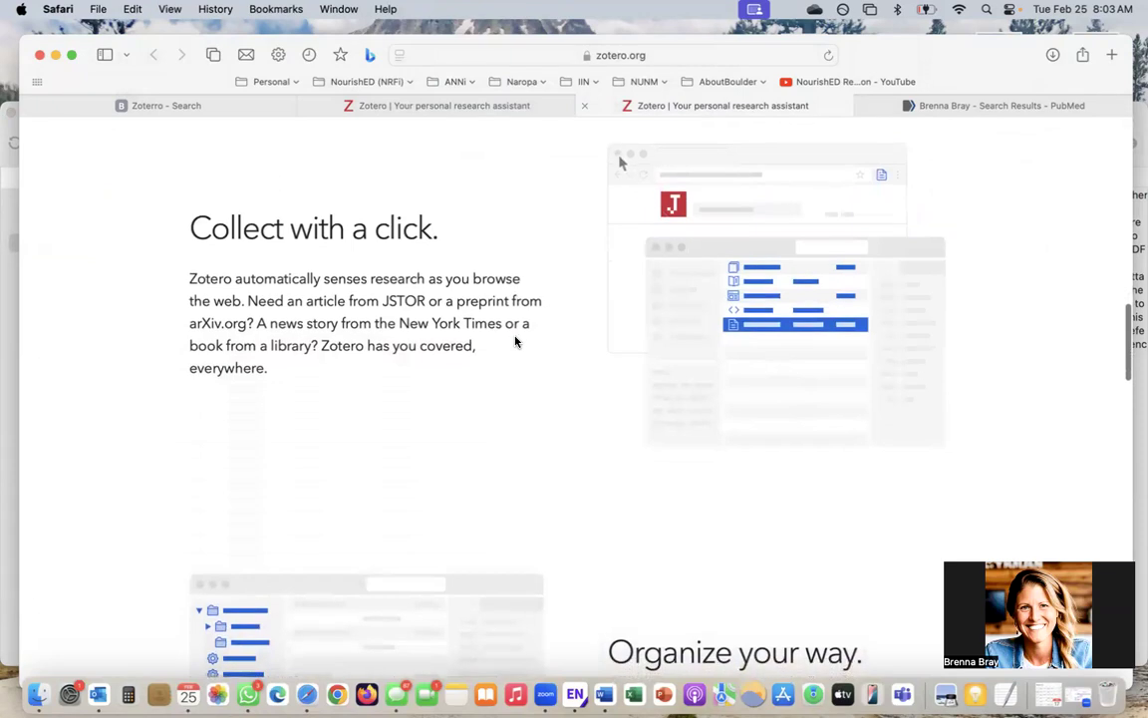
scroll(515, 342, down, 10)
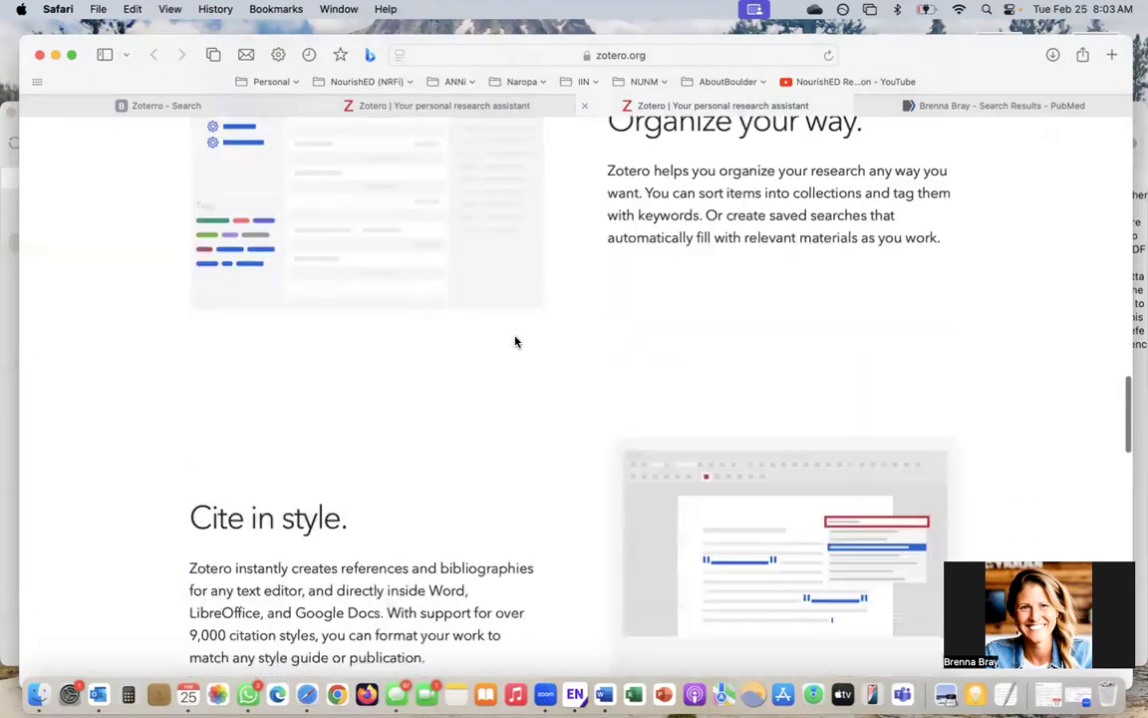
scroll(515, 342, down, 10)
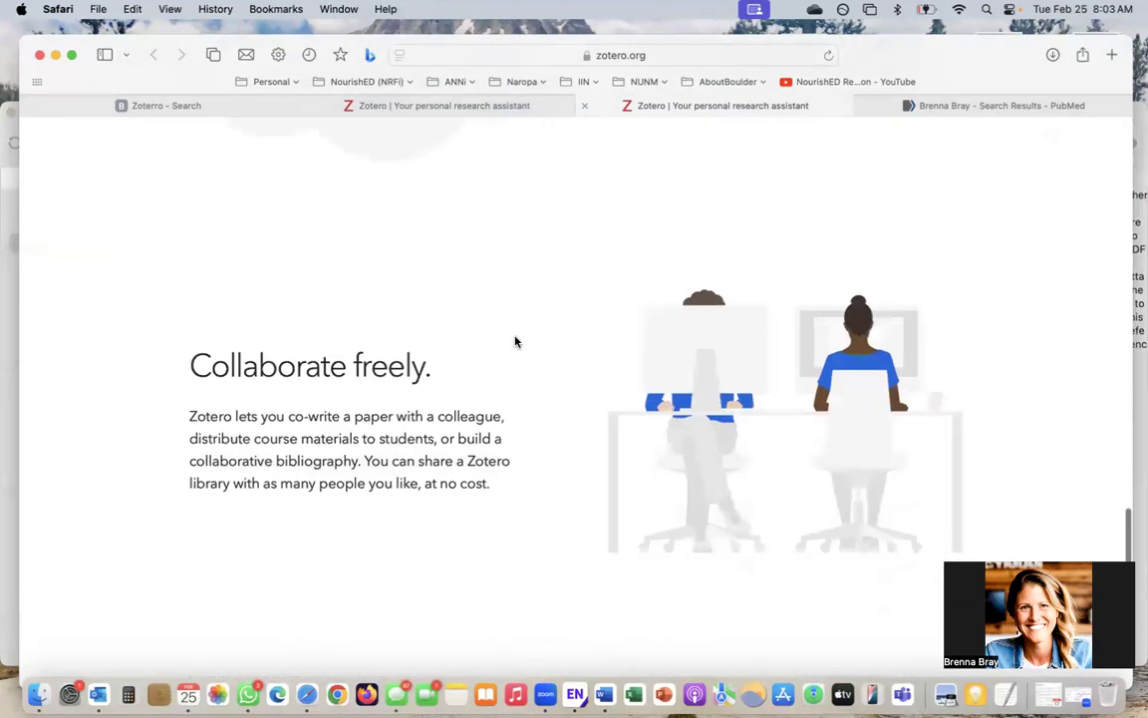
scroll(516, 342, down, 3)
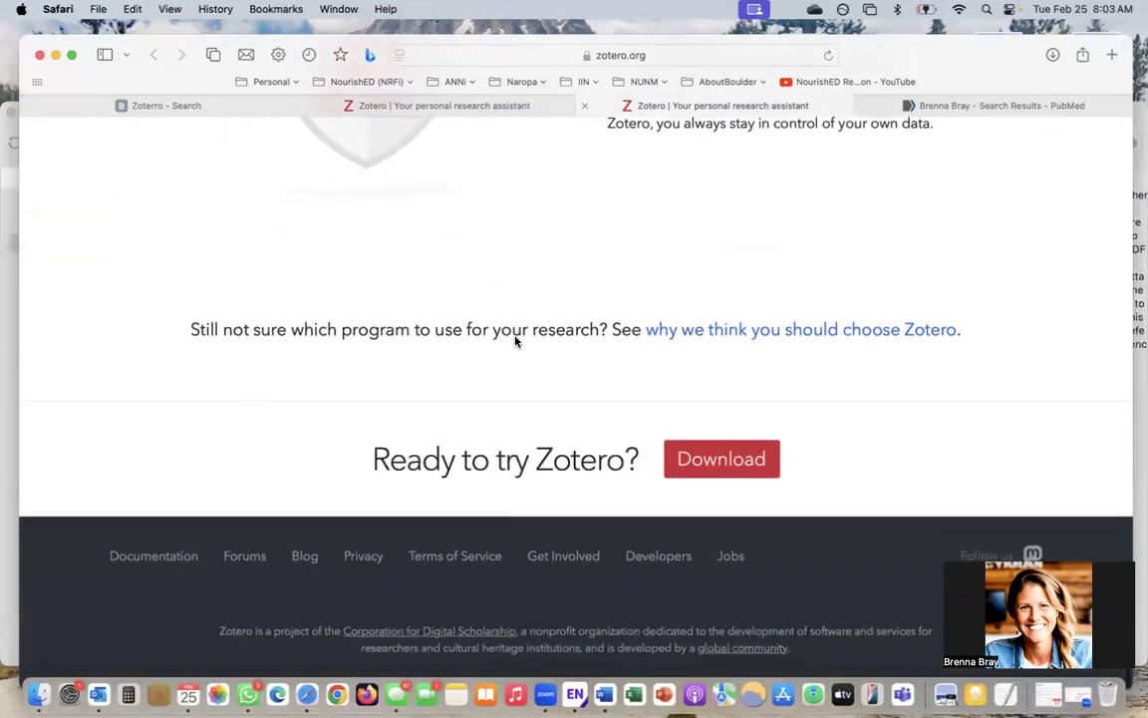
scroll(516, 335, up, 12)
scroll(515, 336, up, 20)
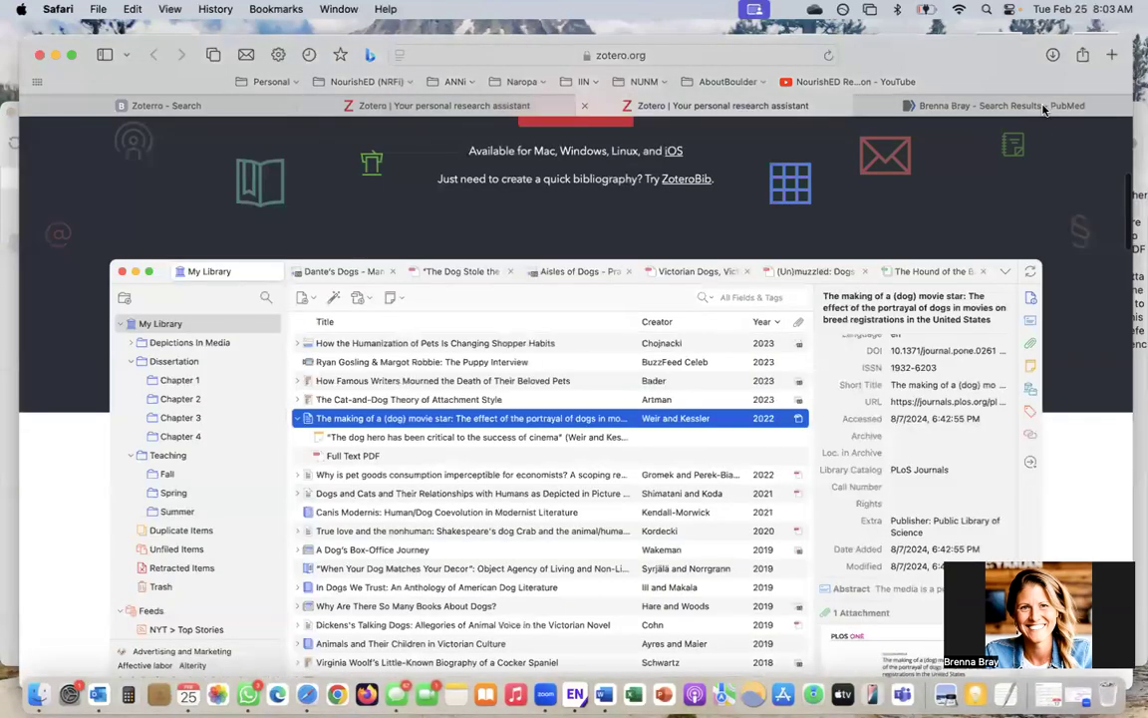
Step: Replace the PubMed results page with the EndNote website's output styles page for AMA 11th edition
click(1039, 110)
drag(997, 44, 995, 85)
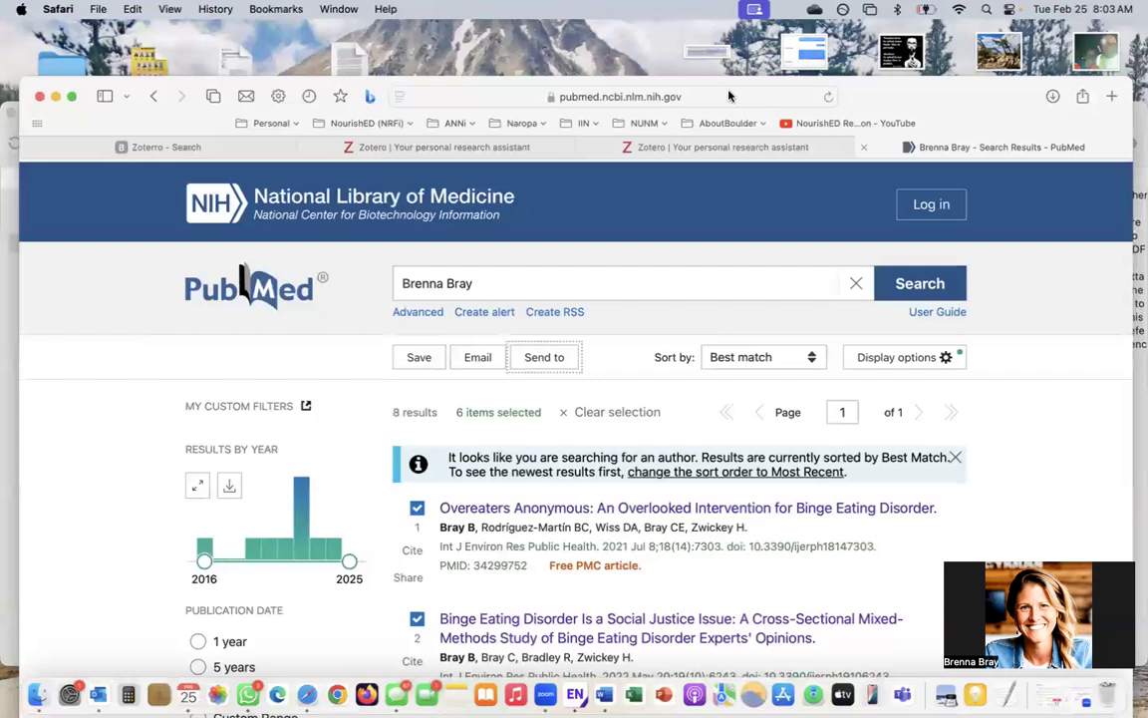
click(727, 95)
text(end)
key(Return)
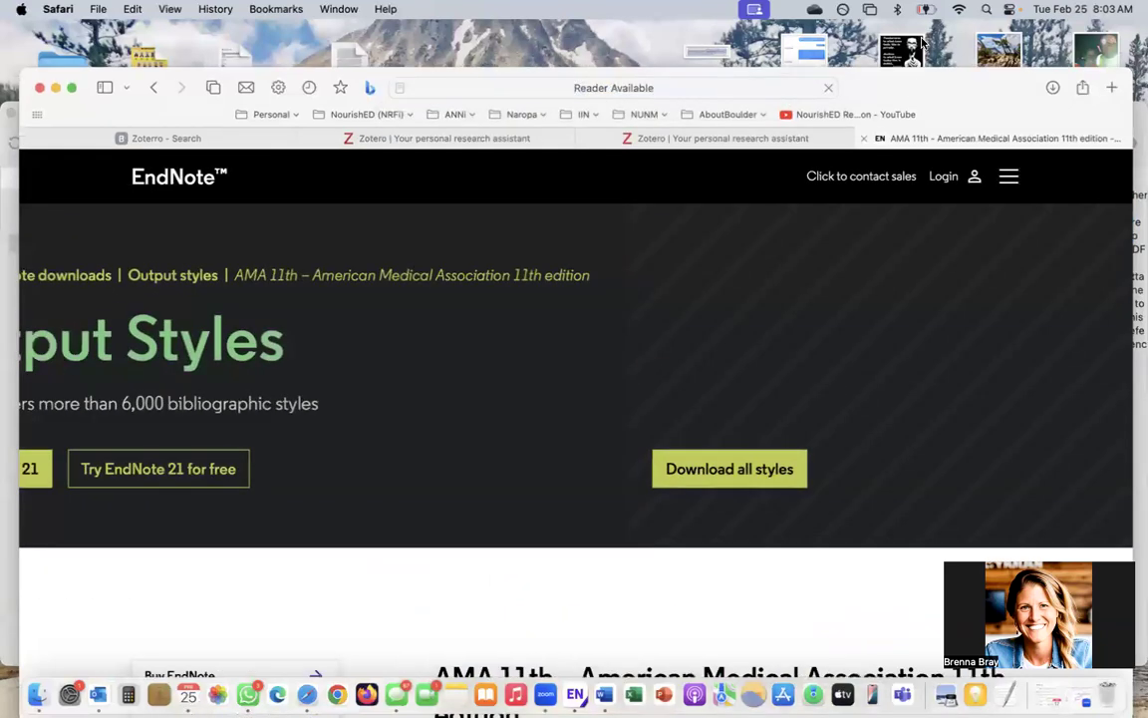
drag(919, 113, 928, 33)
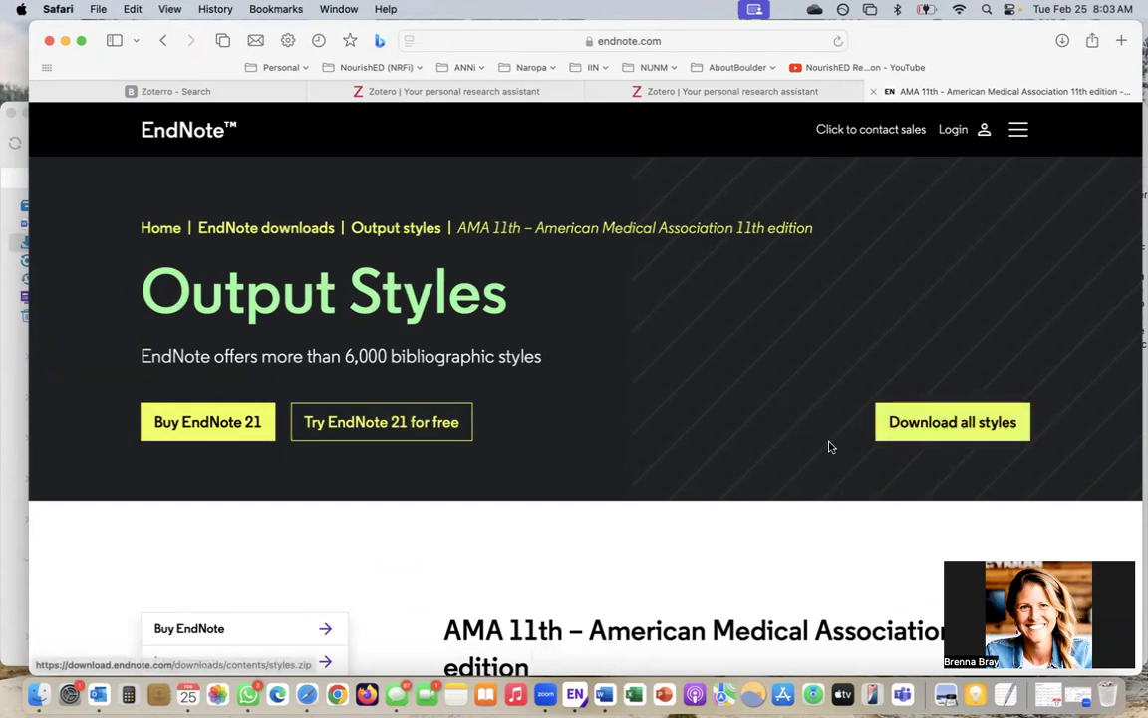
Step: Examine the AMA 11th edition style's details and the download options on the EndNote Output Styles page
scroll(833, 451, down, 1)
scroll(833, 452, down, 4)
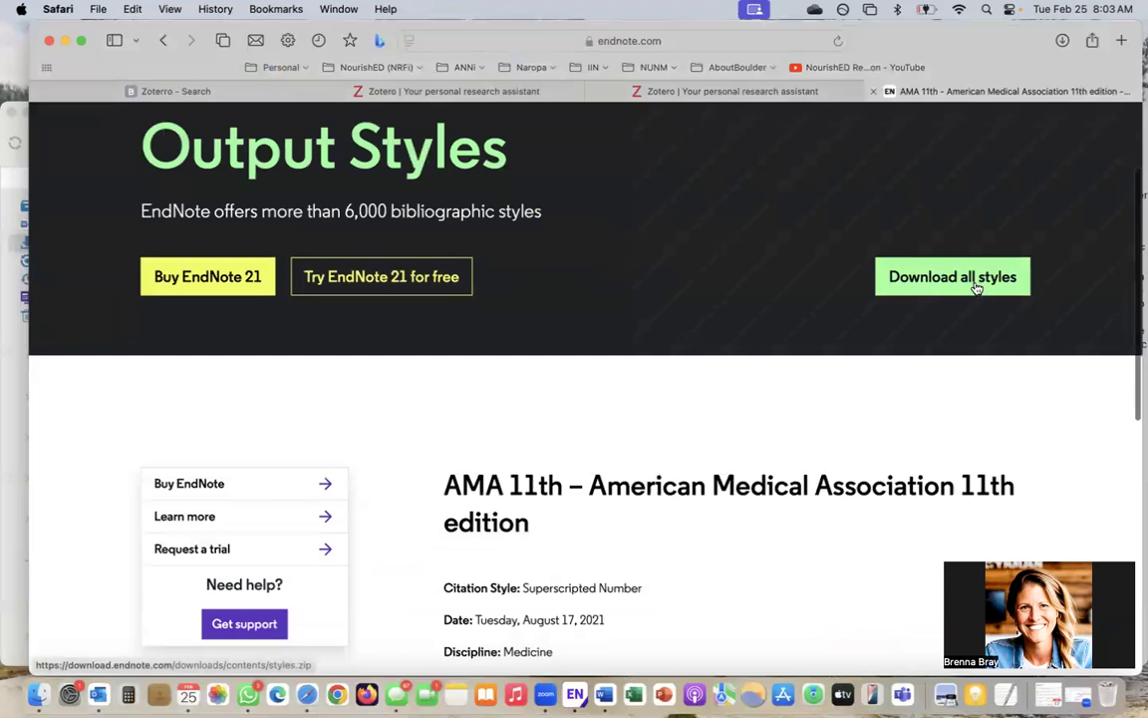
scroll(731, 574, down, 2)
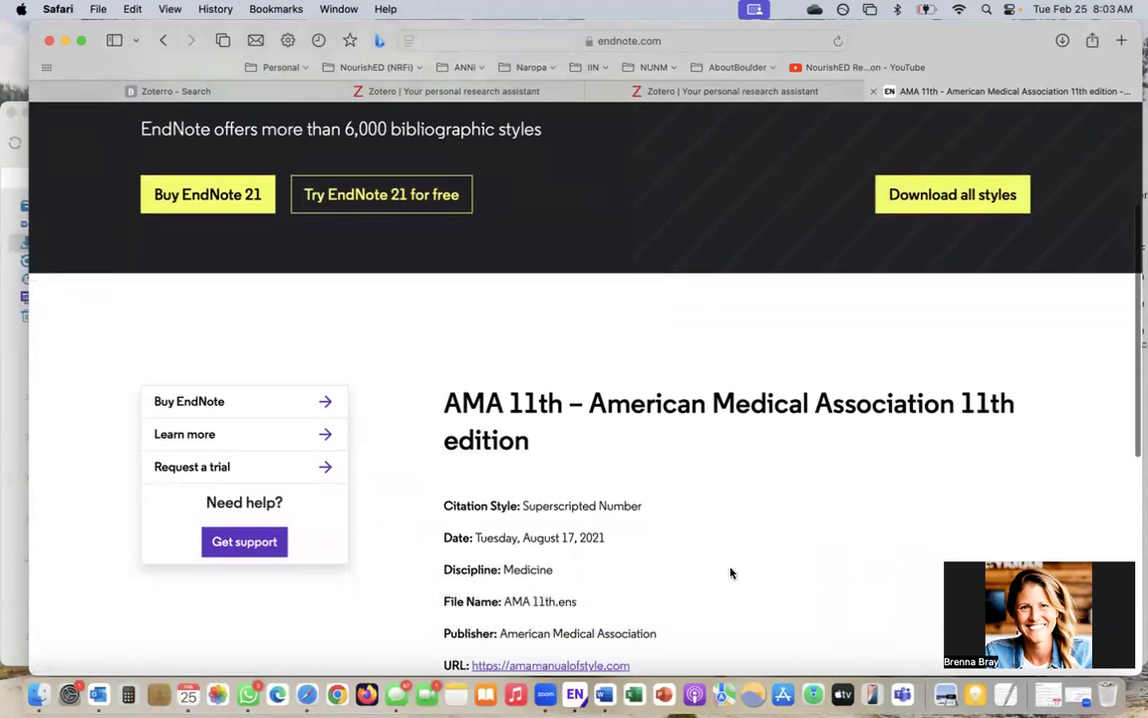
scroll(731, 573, down, 5)
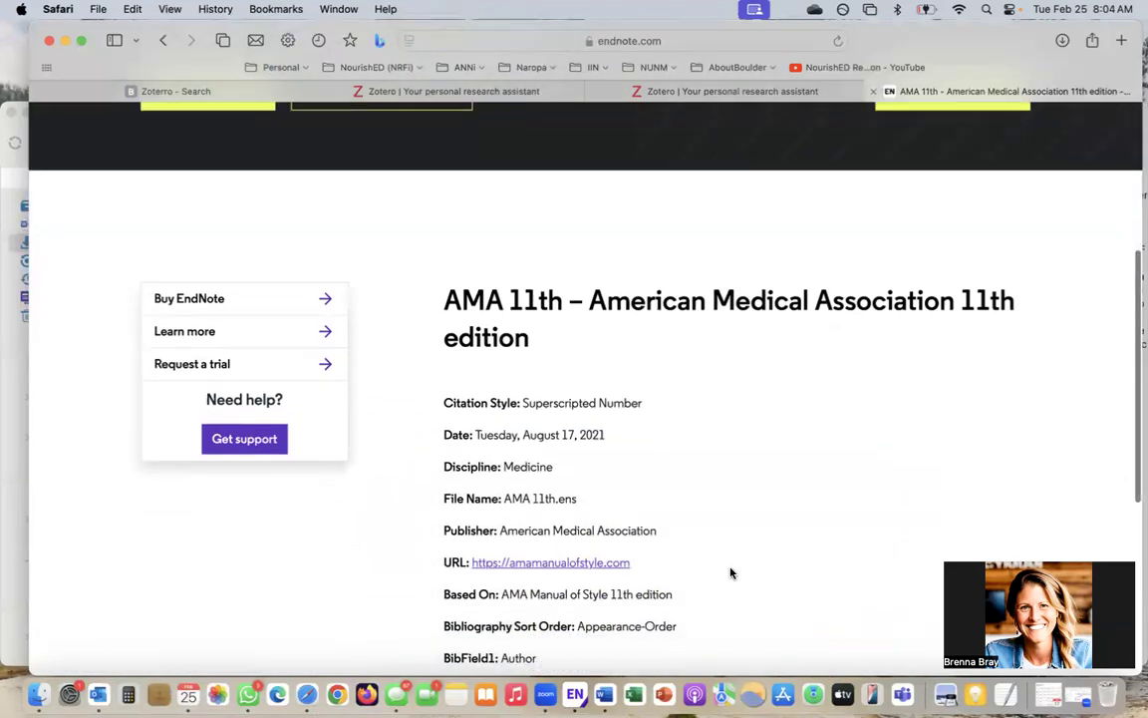
scroll(731, 571, down, 5)
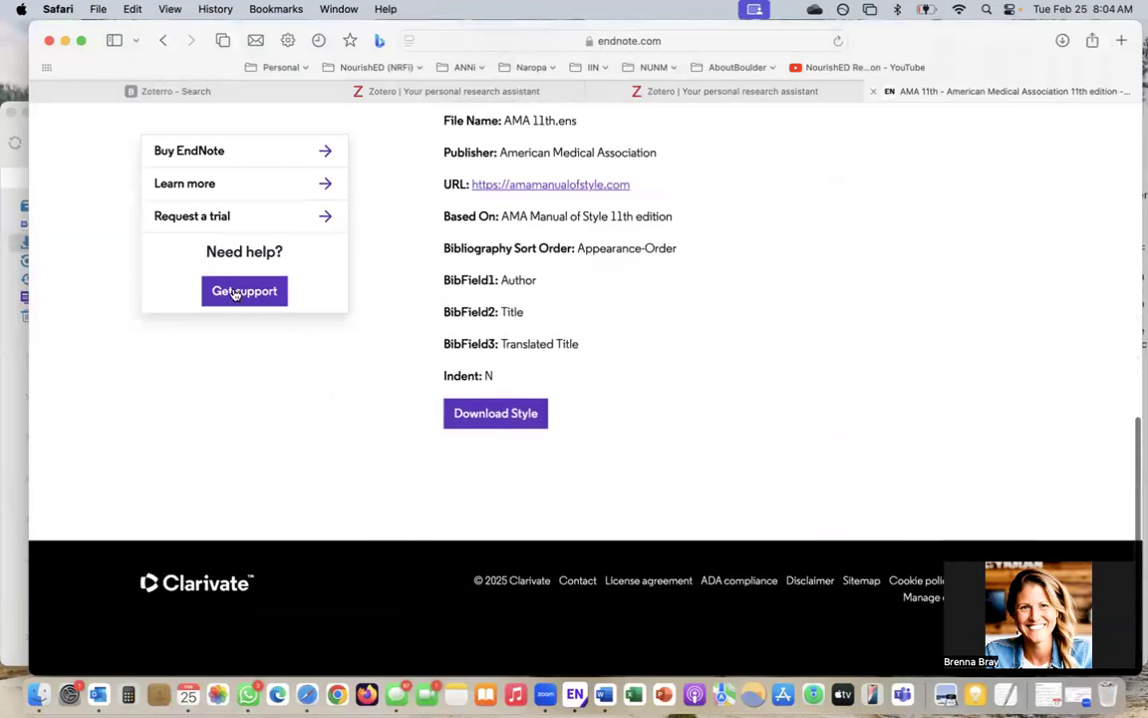
scroll(917, 326, down, 1)
scroll(917, 326, up, 10)
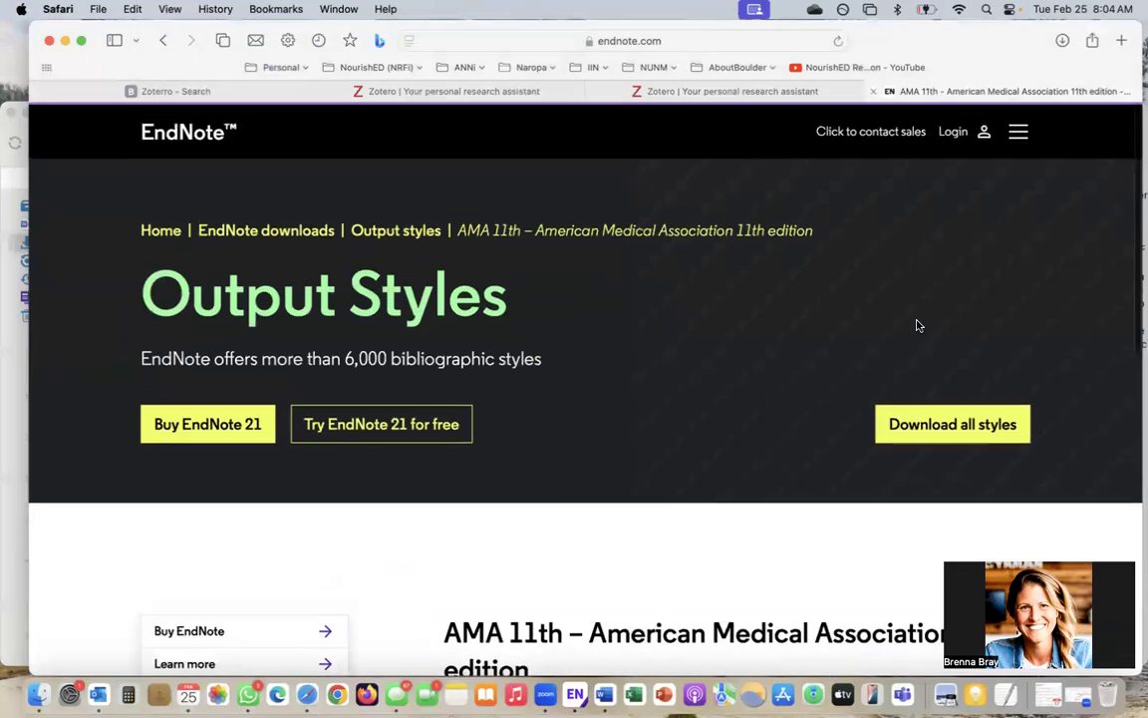
Step: Go to the EndNote login page and open the sign-in form for EndNote Online Classic
click(959, 133)
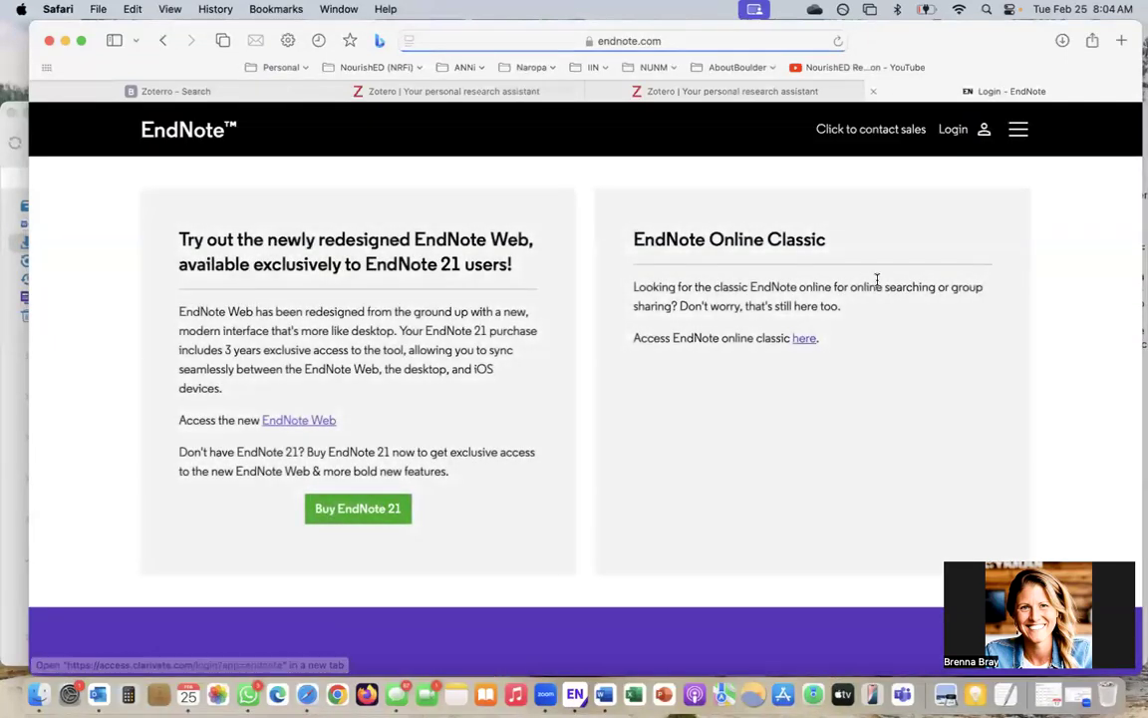
click(957, 132)
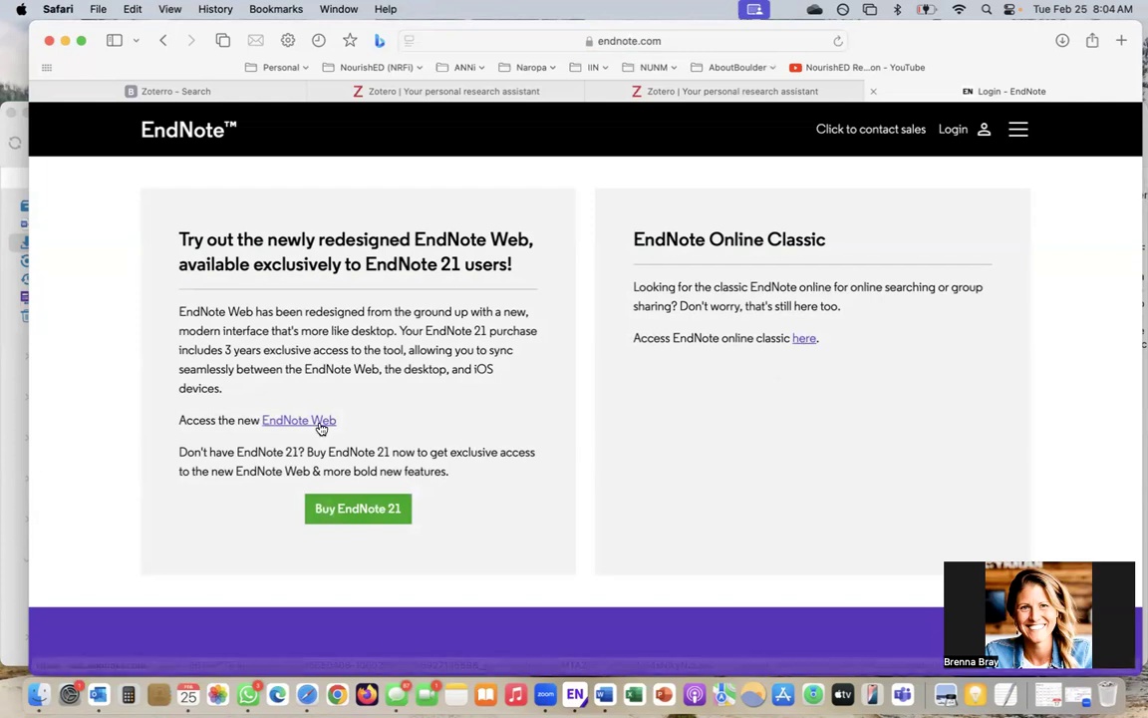
click(805, 339)
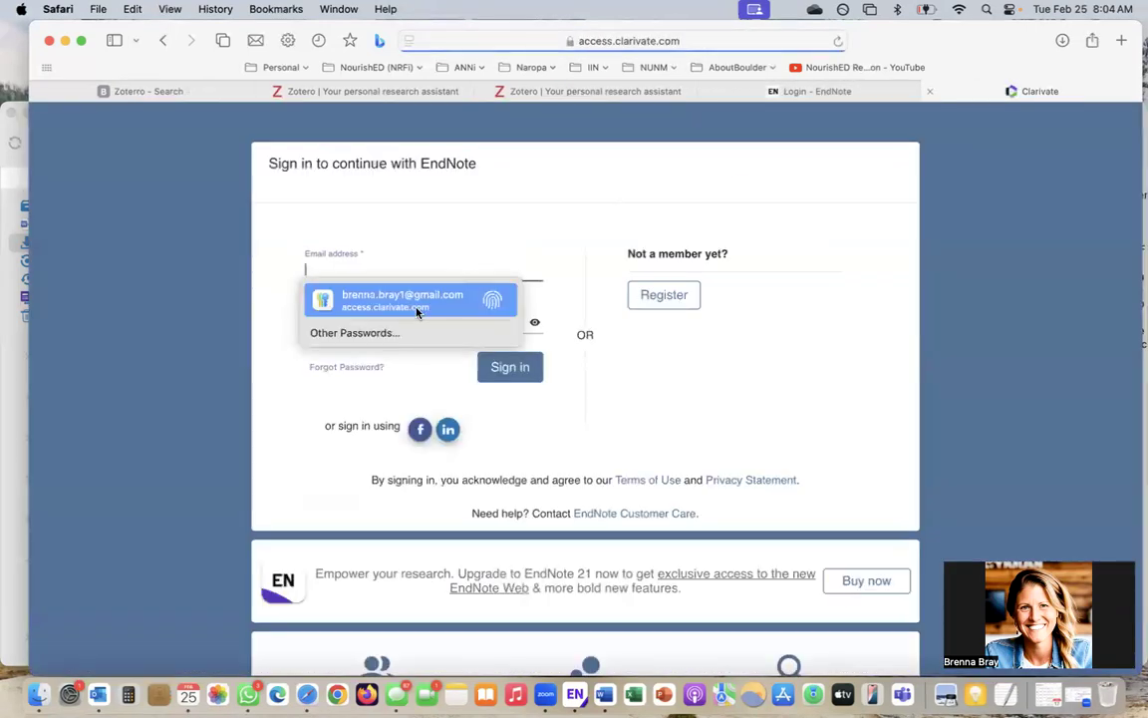
Step: Autofill the saved account e-mail and password by authorizing with the computer account password, and sign in to EndNote
click(450, 304)
key(Return)
text(•)
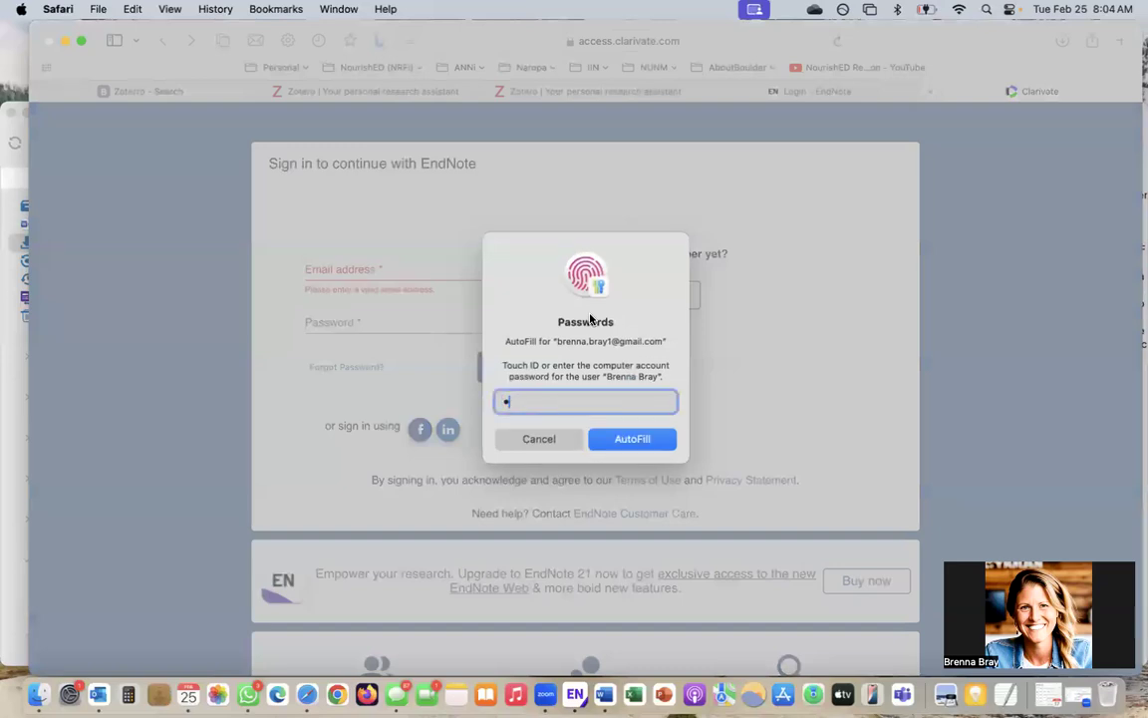
text(•••••••••••••)
key(Return)
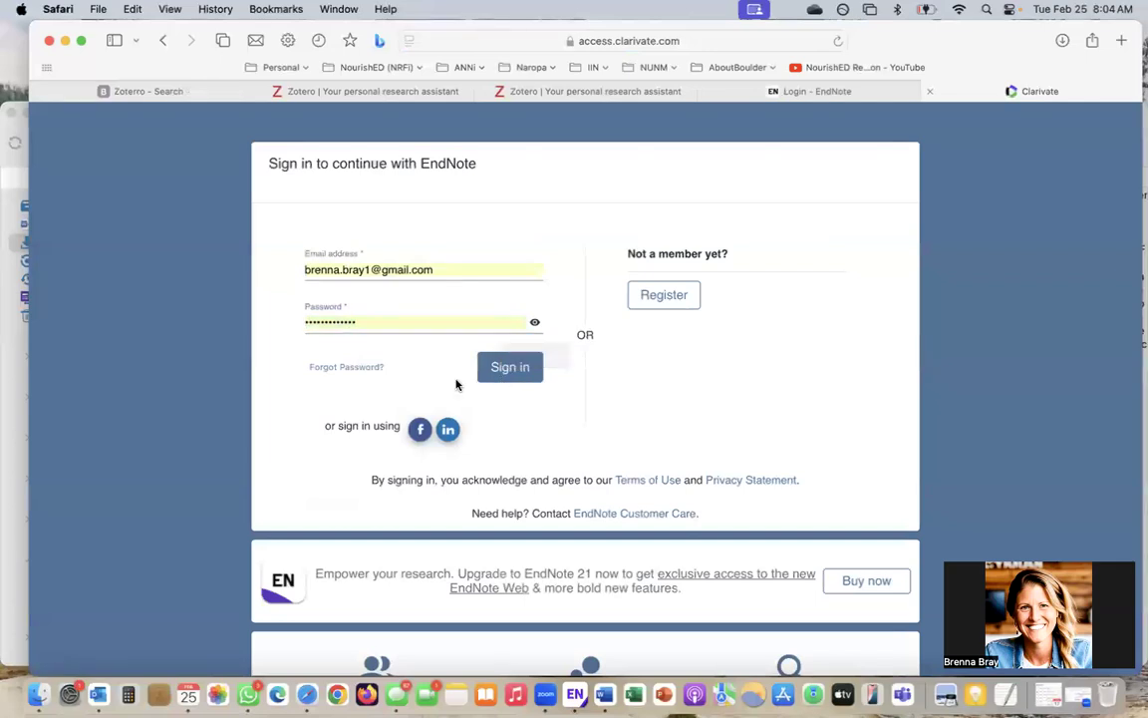
click(509, 375)
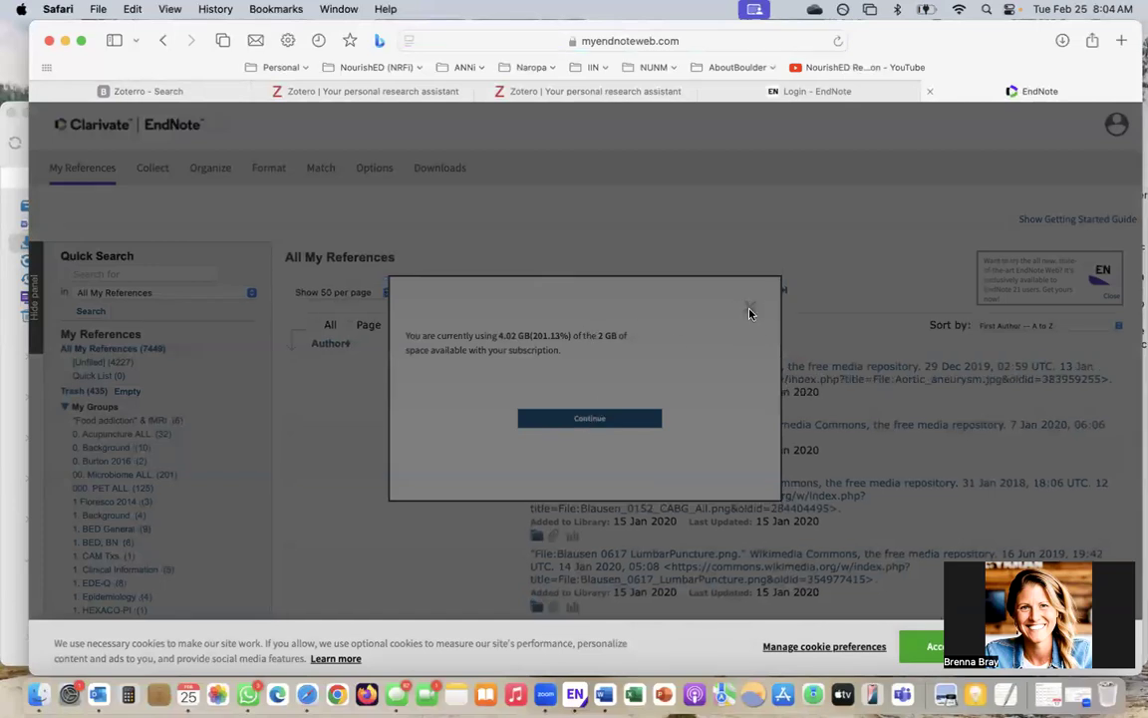
Step: Accept the website's cookies and dismiss the storage usage notice
click(932, 648)
click(587, 417)
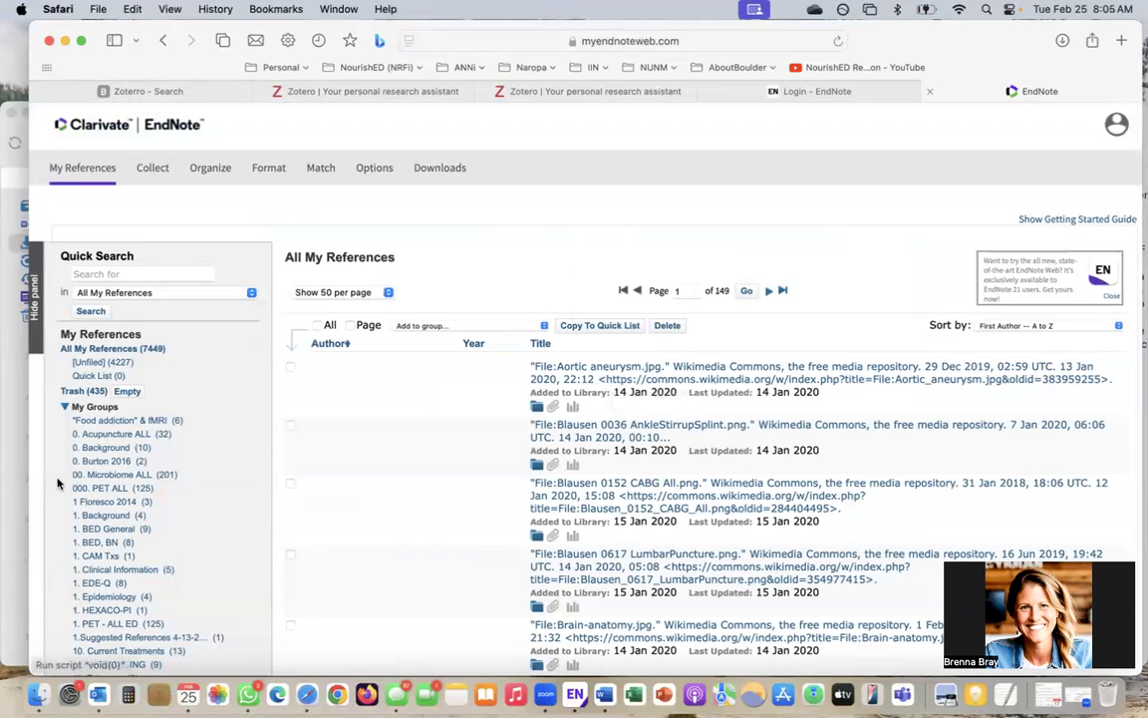
Step: Look through the full list of reference groups in the online EndNote library
scroll(187, 553, down, 3)
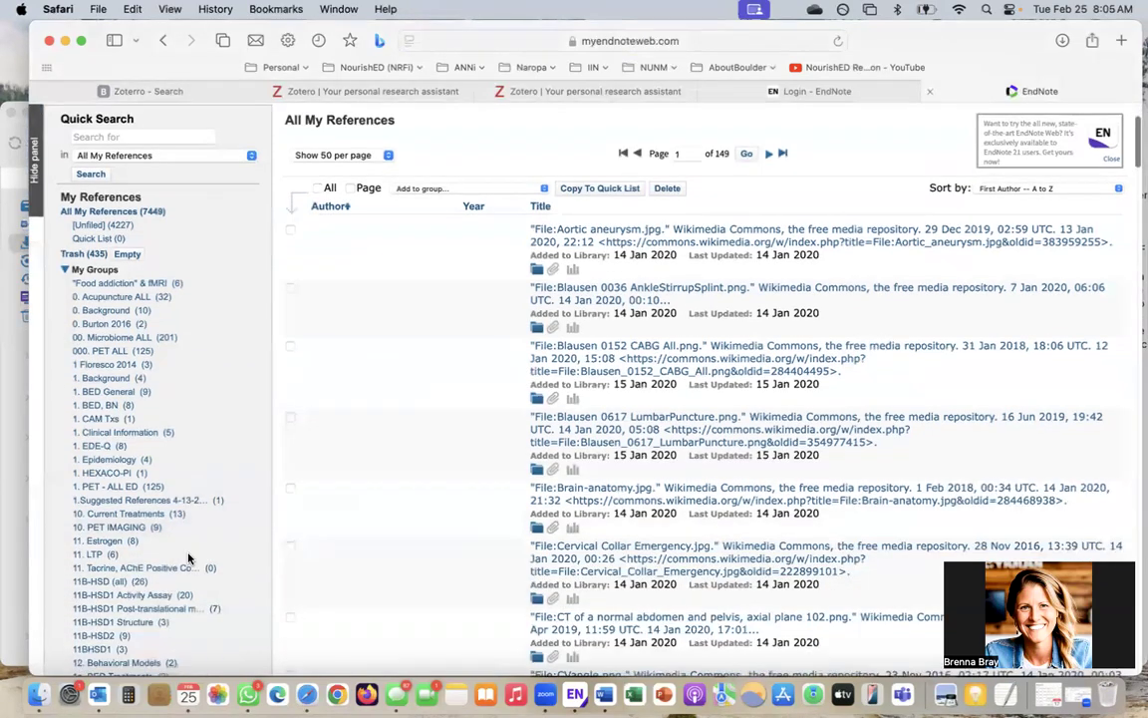
scroll(187, 558, down, 5)
scroll(187, 558, down, 20)
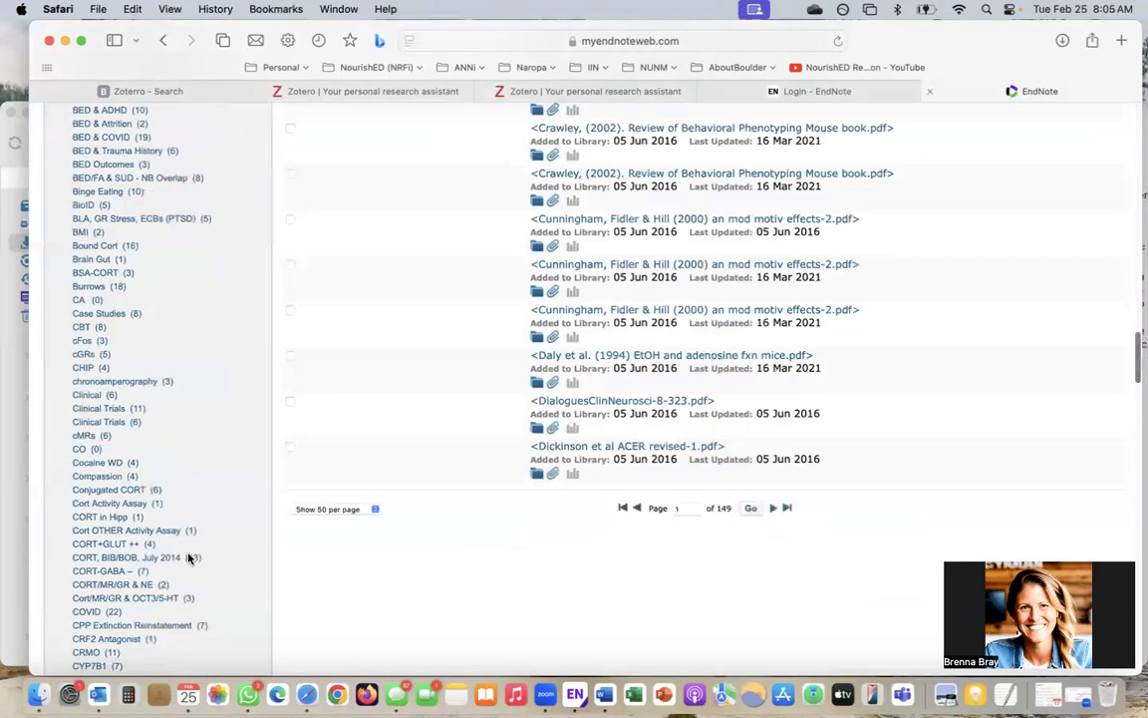
scroll(187, 558, down, 5)
scroll(187, 558, up, 20)
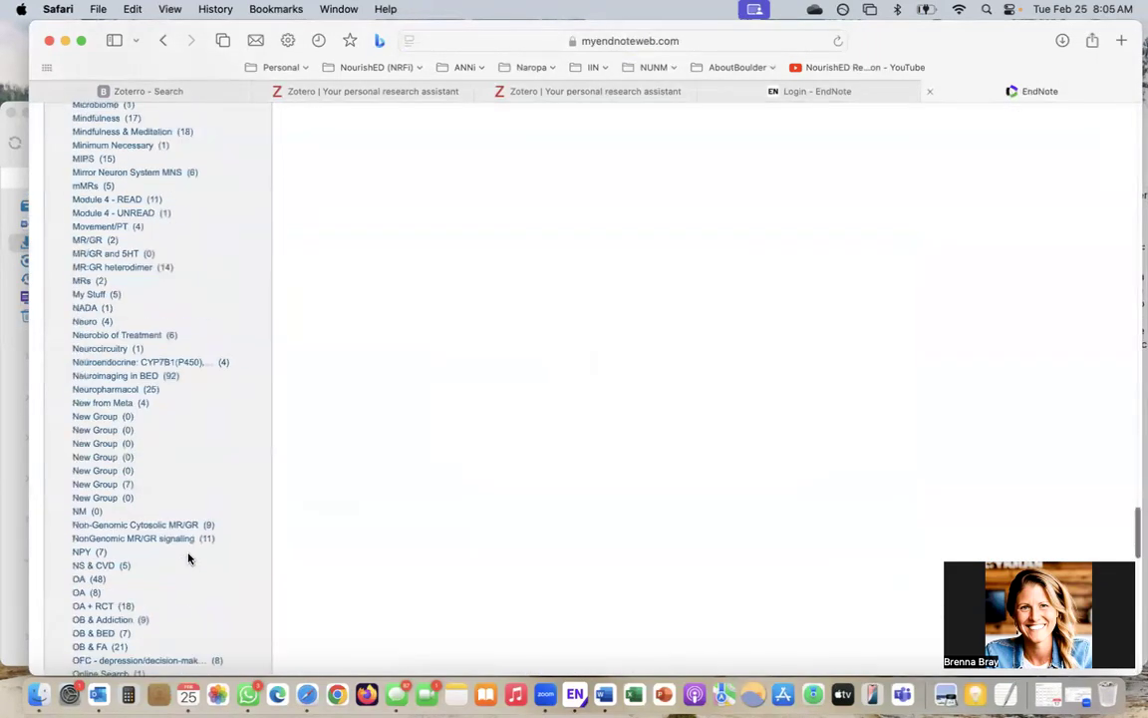
scroll(188, 558, up, 10)
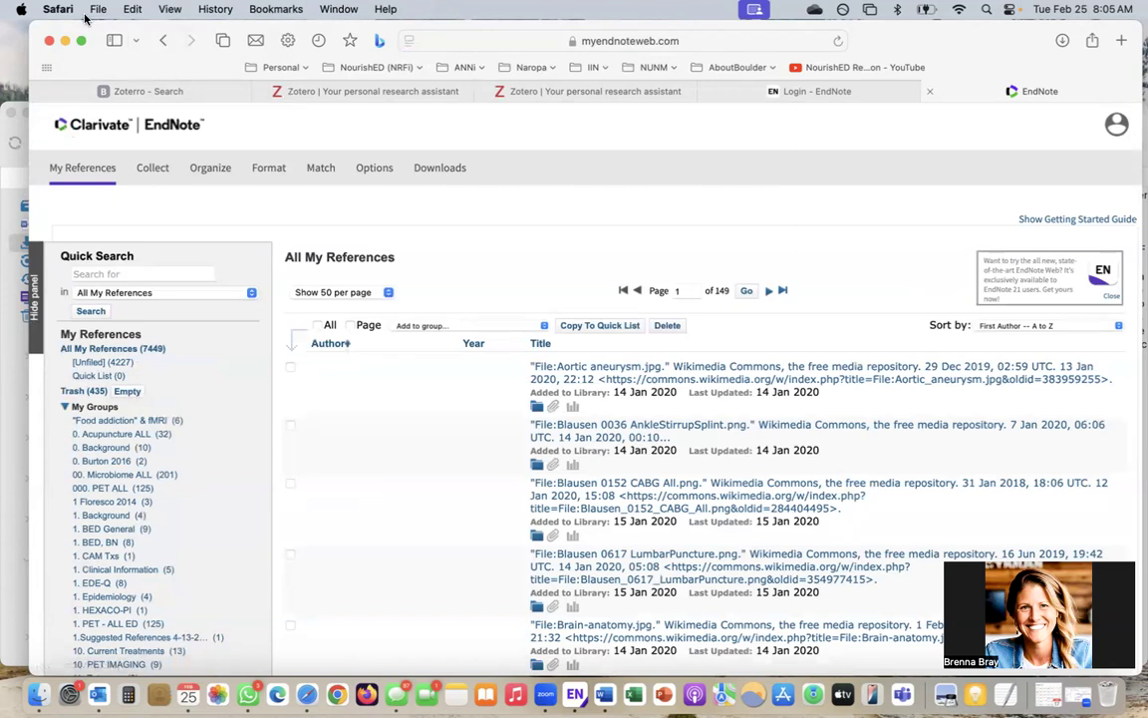
Step: Move the Safari window down to uncover the Word document window behind it
drag(86, 32, 85, 52)
drag(85, 129, 87, 129)
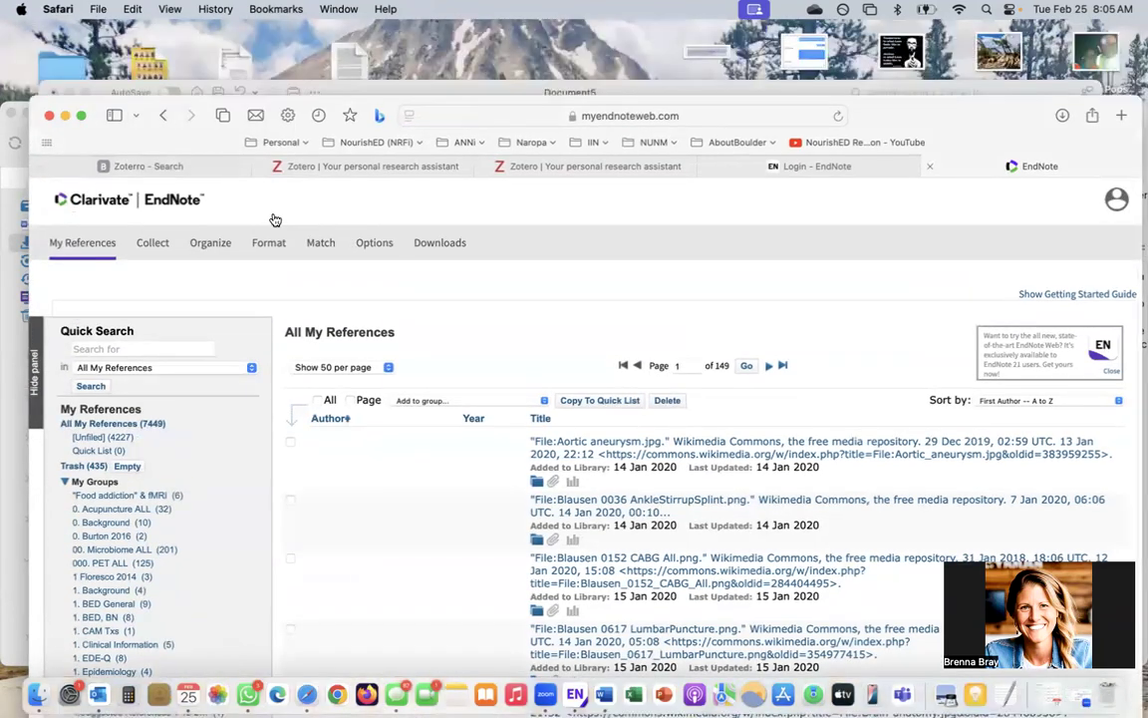